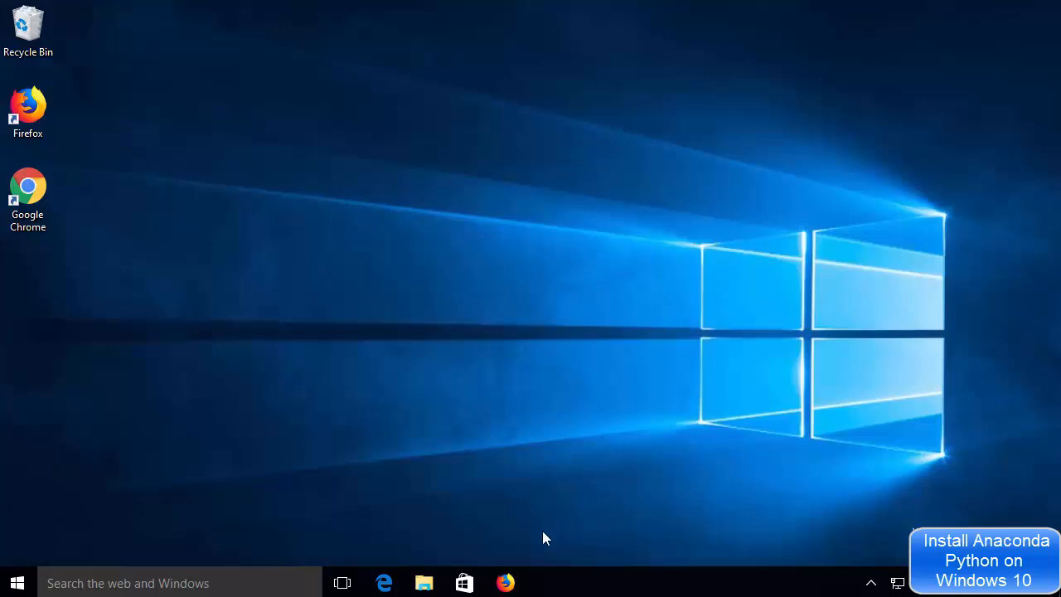
Switch to Firefox and open the Anaconda website's downloads page from the anaconda.com search results
left_click(507, 583)
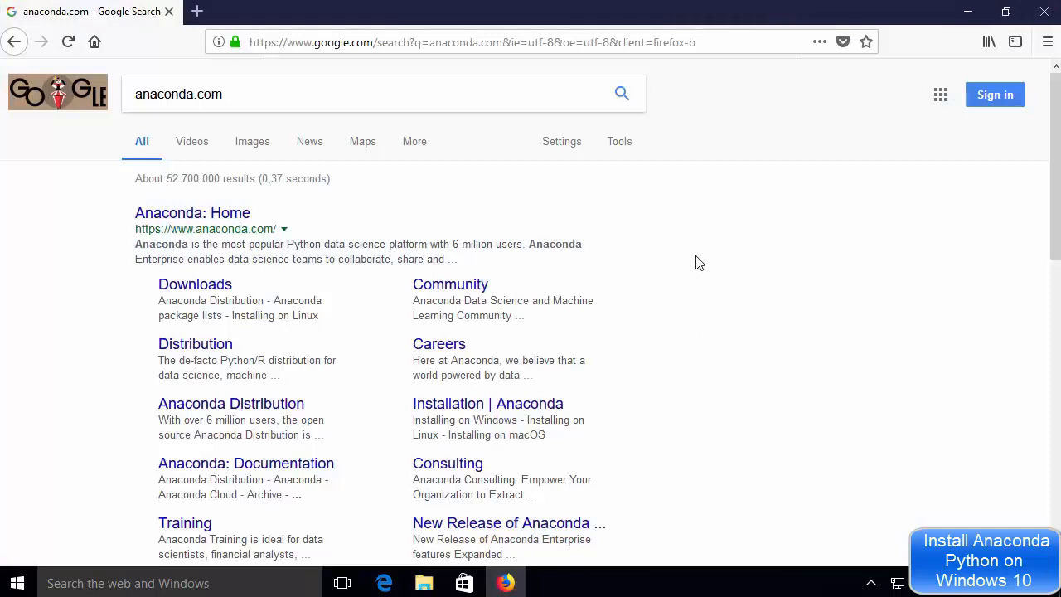
left_click(218, 225)
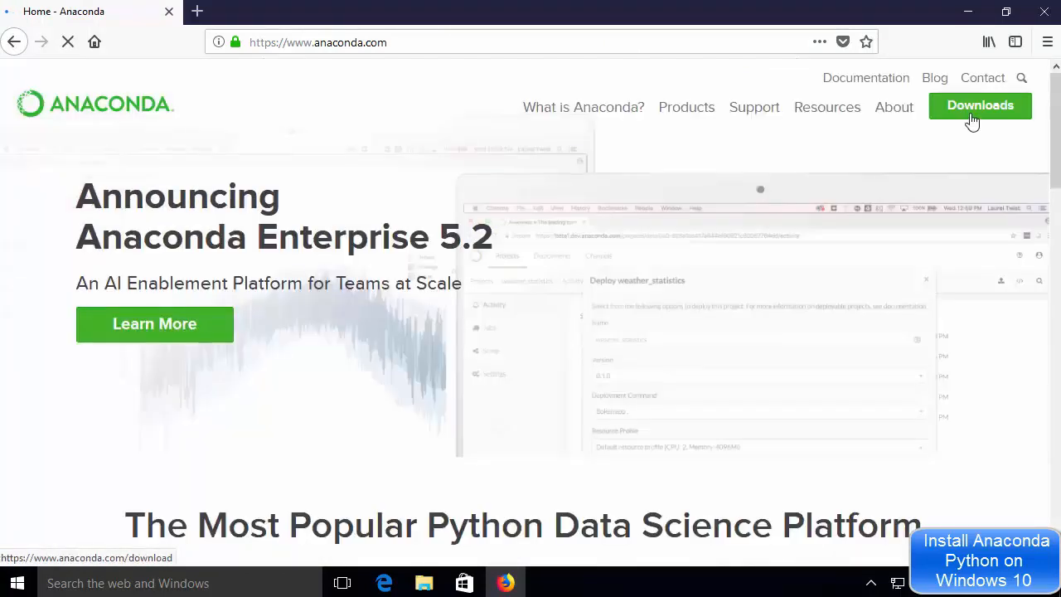
left_click(972, 117)
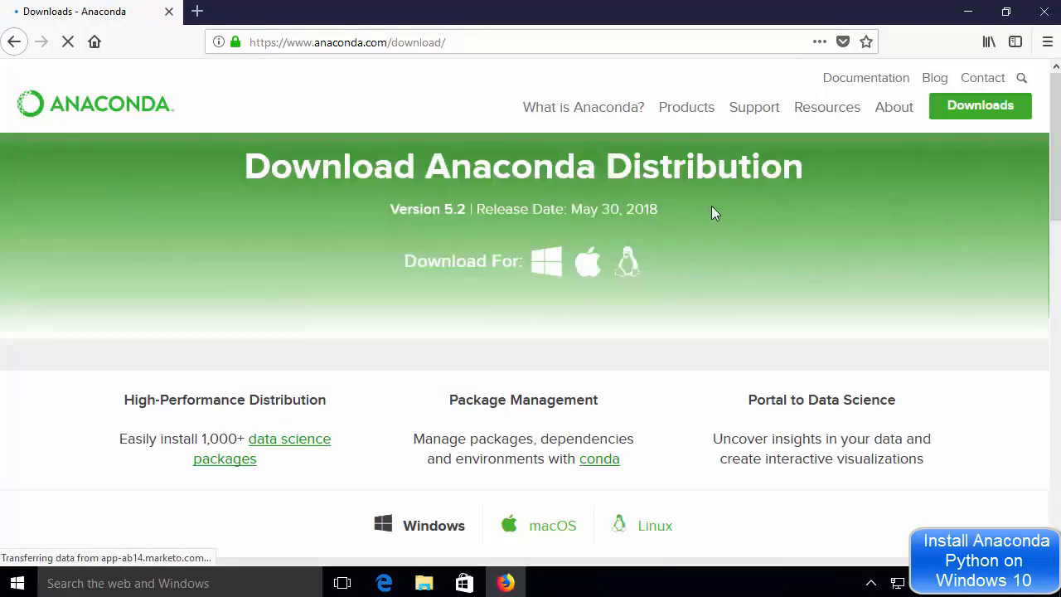
Request the Python 3.6 version of the Anaconda 5.2 Windows installer and dismiss the save prompt
scroll(711, 206, "down", 6)
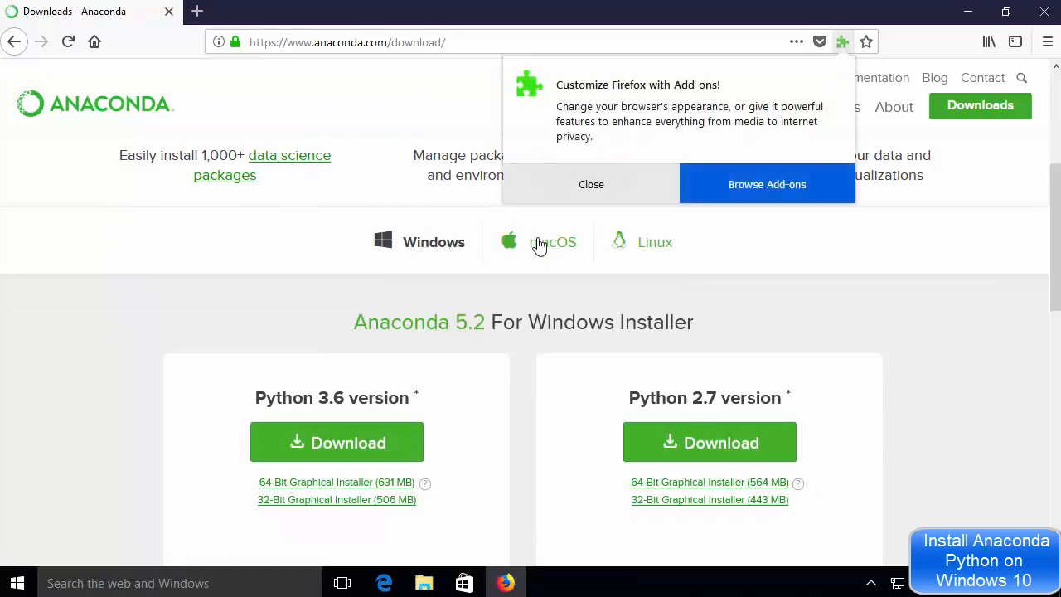
left_click(636, 194)
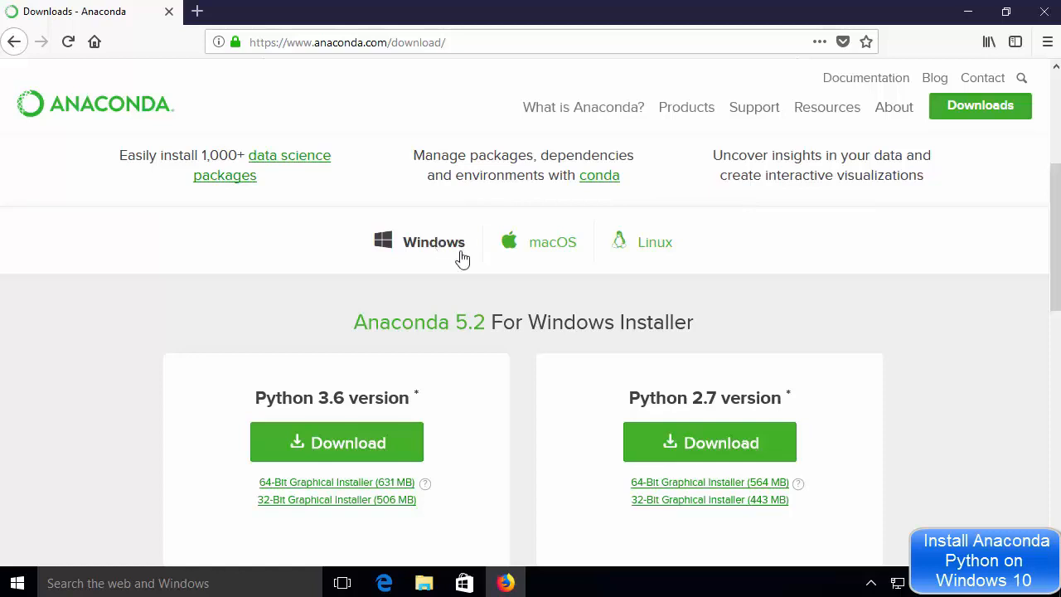
scroll(431, 241, "down", 2)
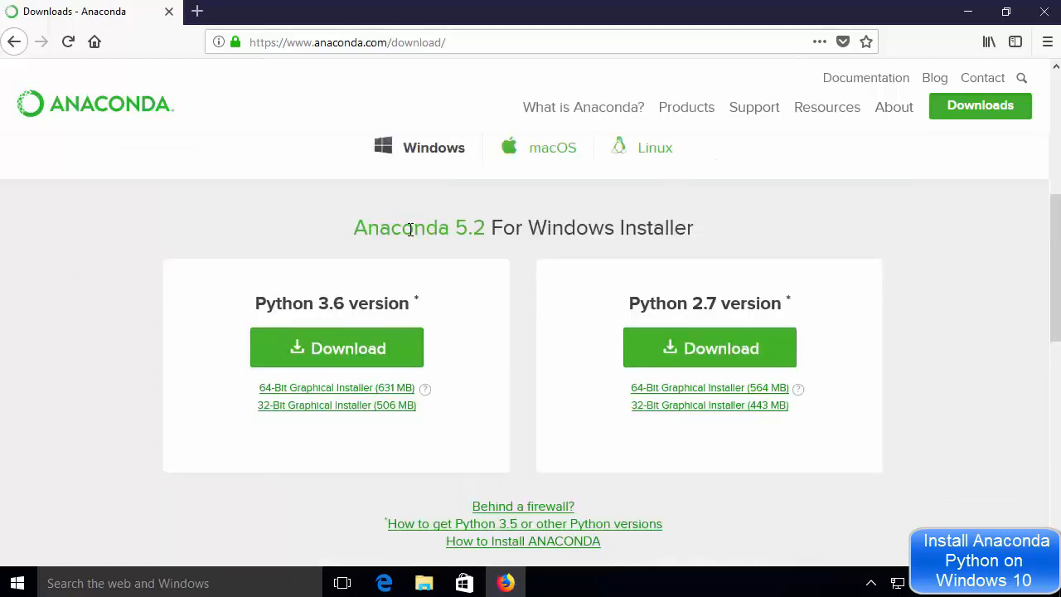
triple_click(410, 229)
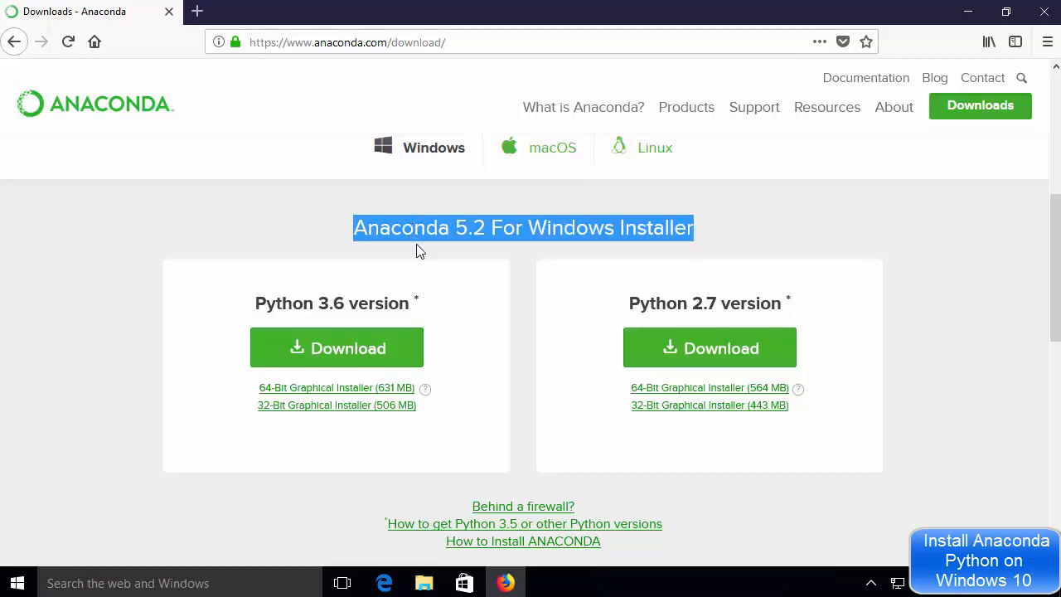
left_click(420, 251)
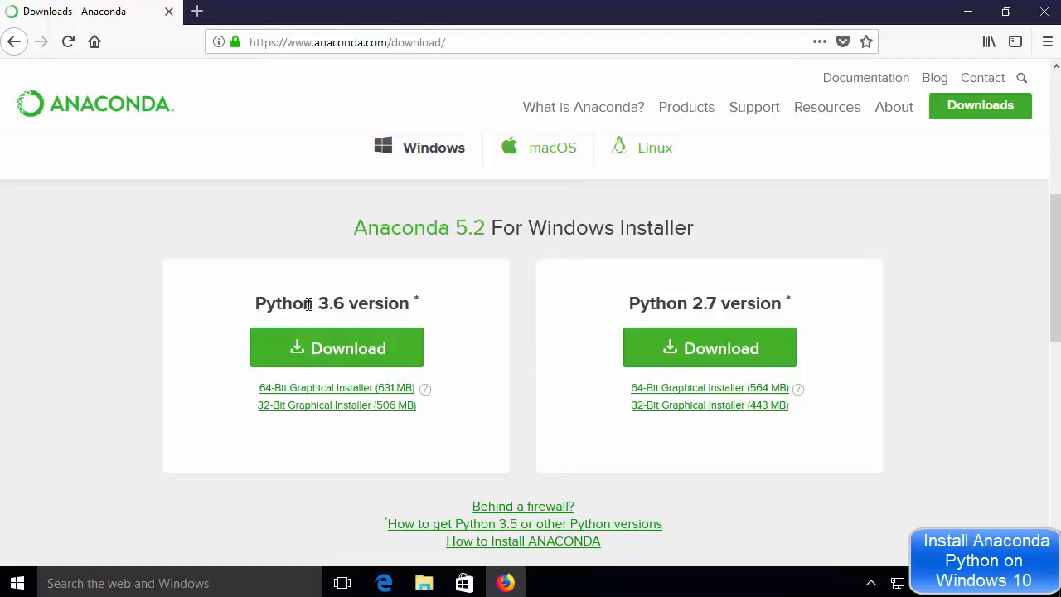
left_click(308, 350)
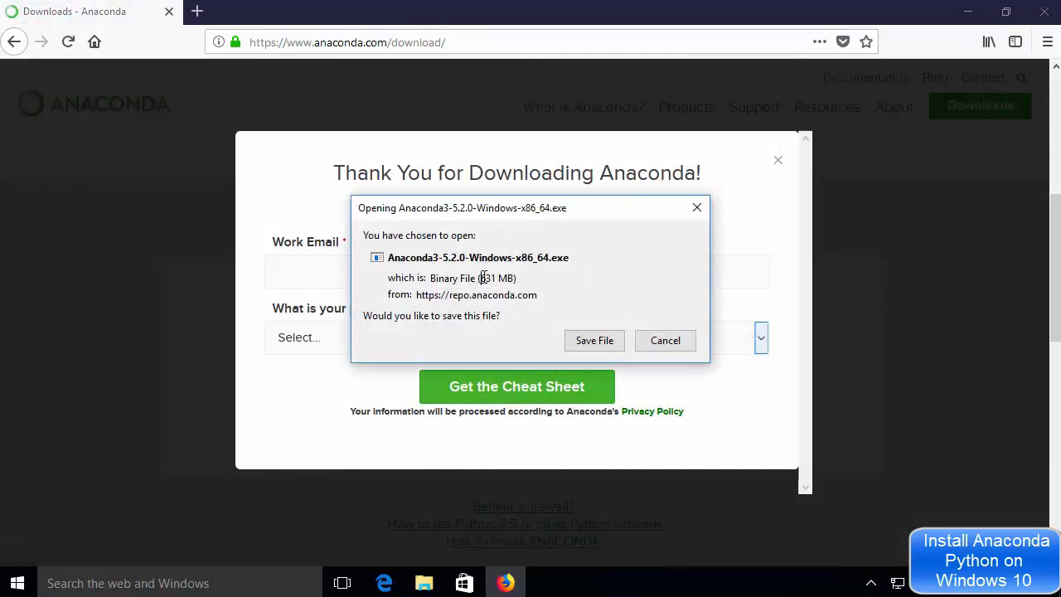
left_click_drag(484, 277, 515, 278)
left_click(659, 343)
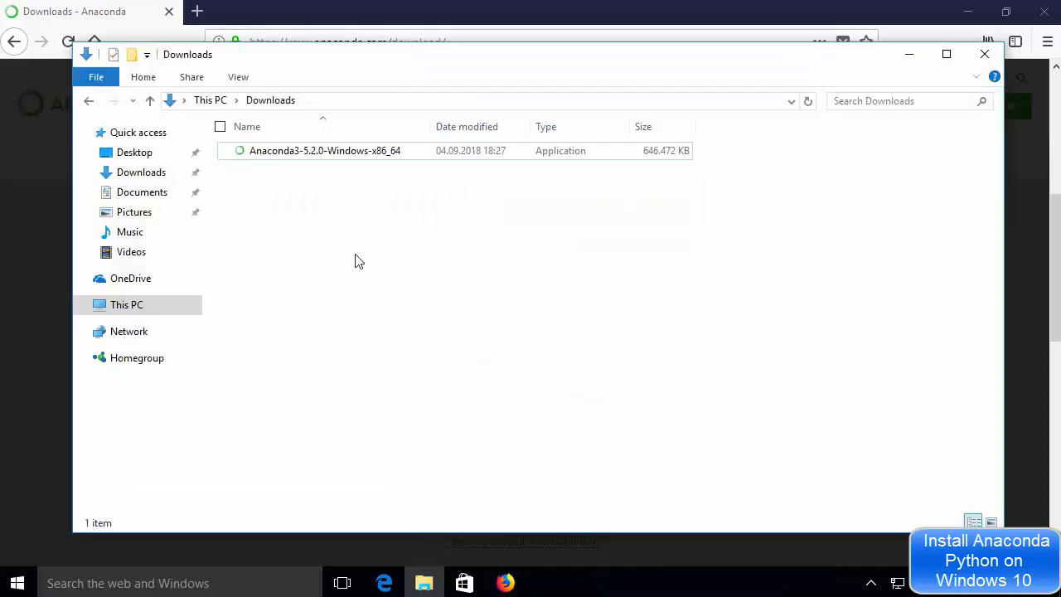
Launch the Anaconda3-5.2.0-Windows-x86_64 installer from the Downloads folder and minimize the File Explorer and Firefox windows
double_click(326, 163)
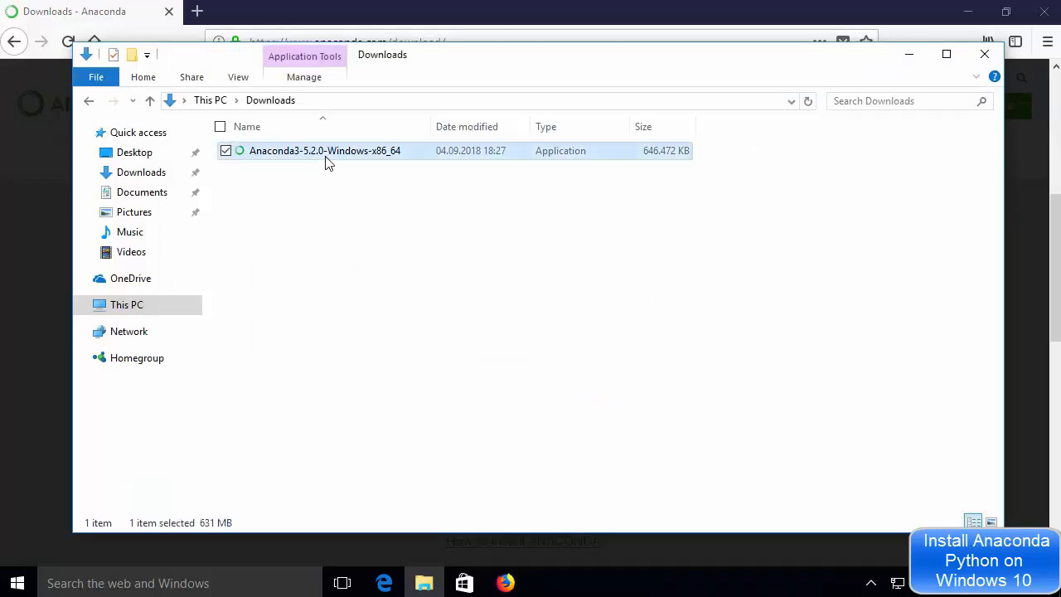
left_click(916, 62)
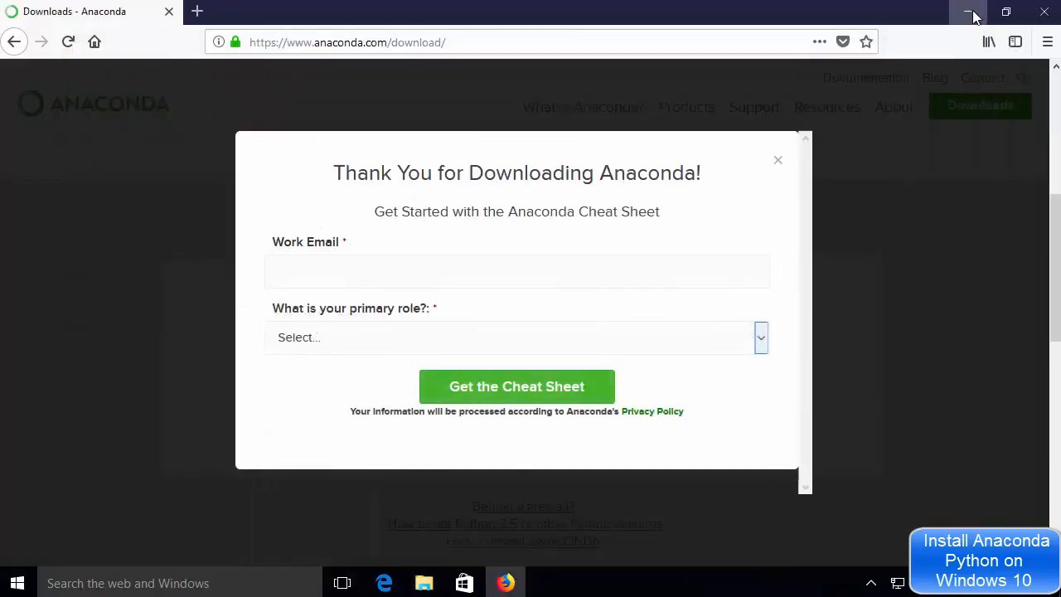
left_click(975, 16)
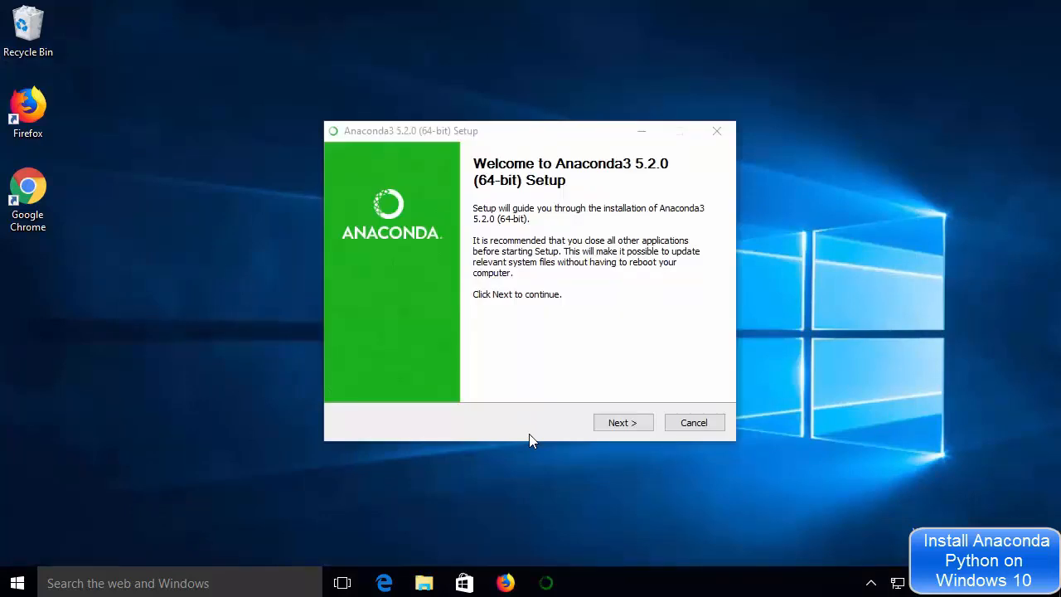
Accept the Anaconda3 license agreement and choose to install for All Users
left_click(609, 426)
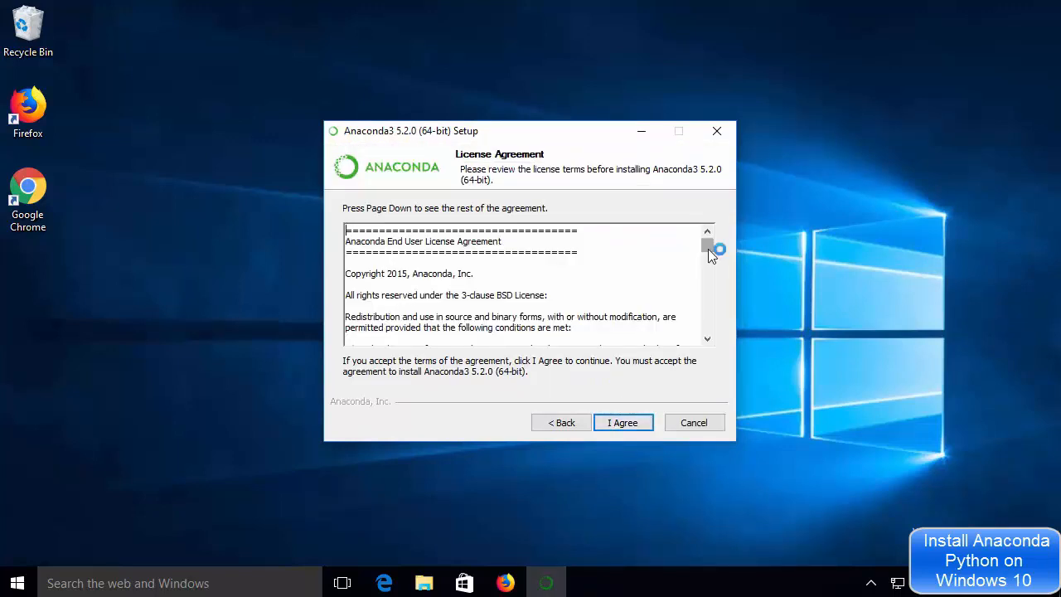
left_click_drag(708, 249, 707, 345)
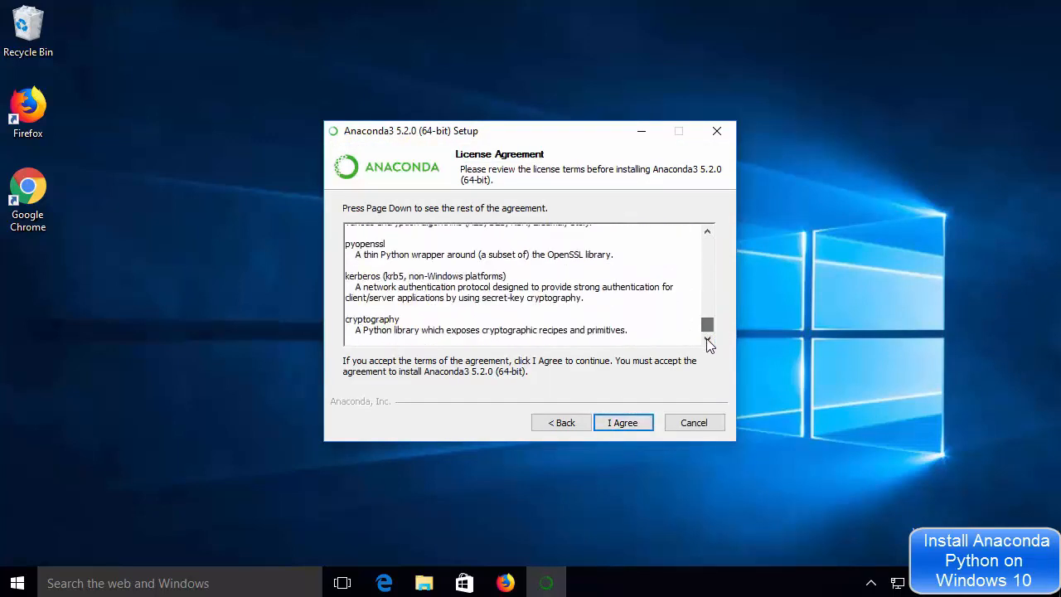
left_click(628, 428)
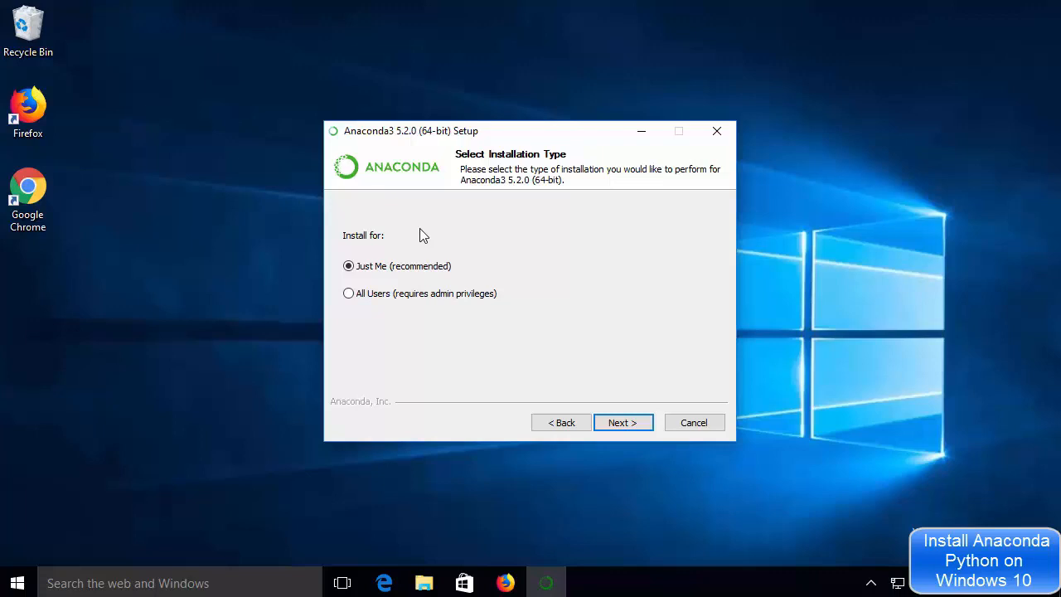
left_click(348, 293)
left_click(625, 423)
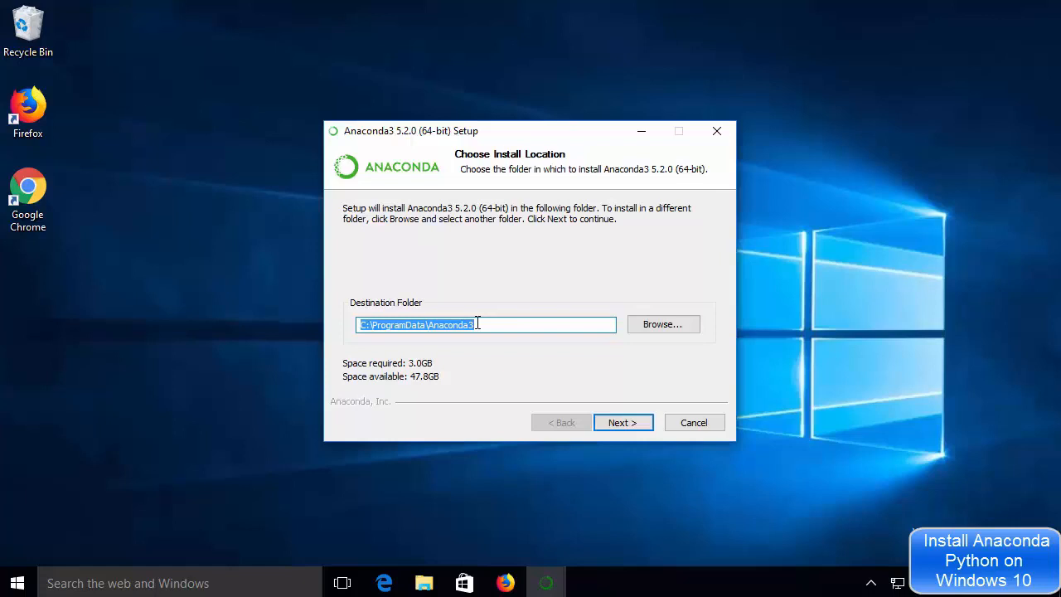
Accept C:\ProgramData\Anaconda3 as the destination folder for the installation
double_click(382, 326)
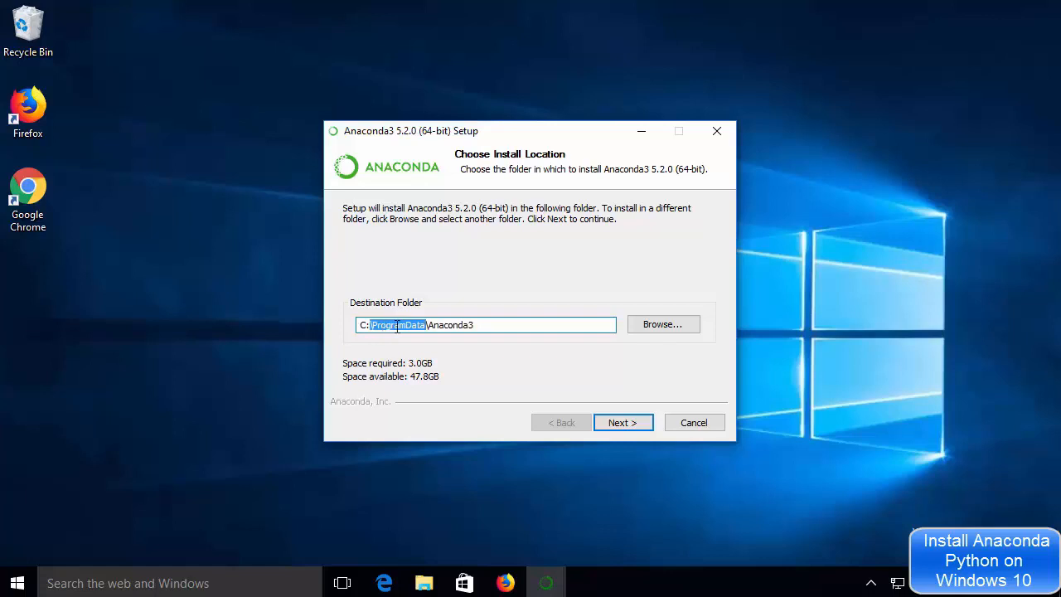
double_click(449, 327)
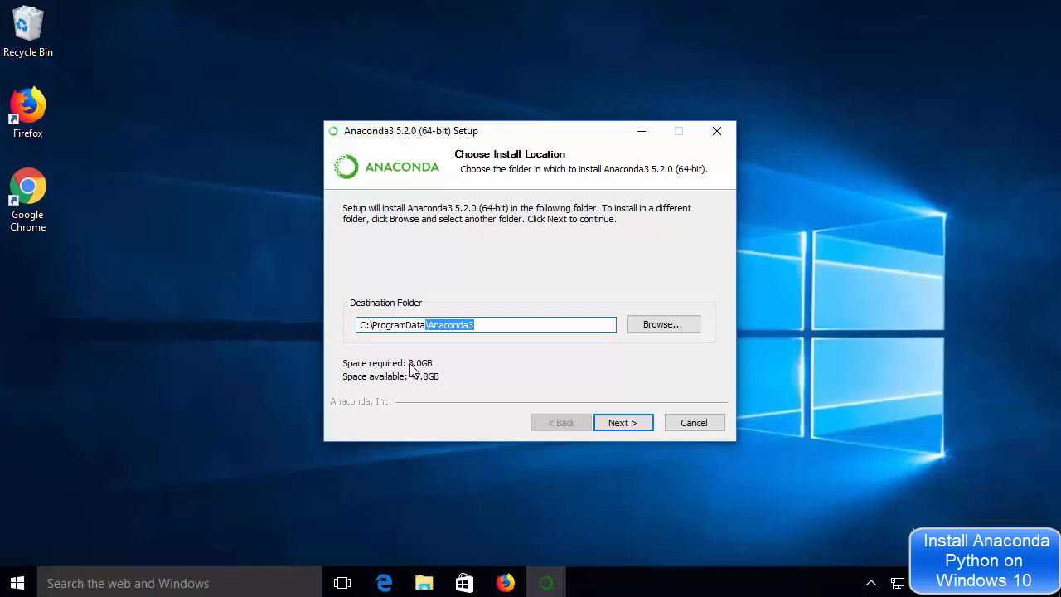
left_click(616, 420)
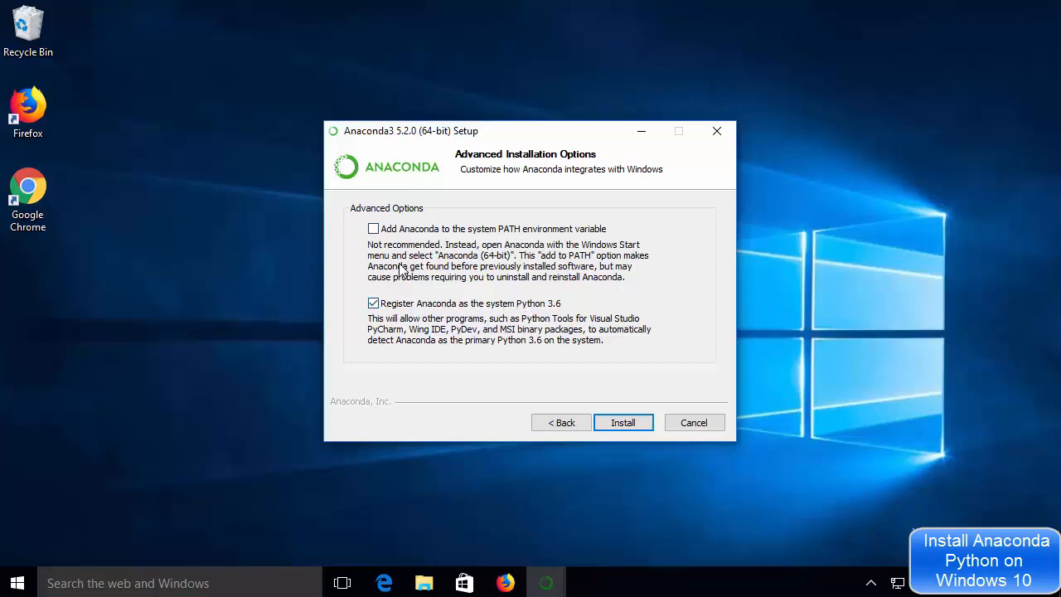
Enable adding Anaconda to the system PATH environment variable and start the installation
left_click(375, 231)
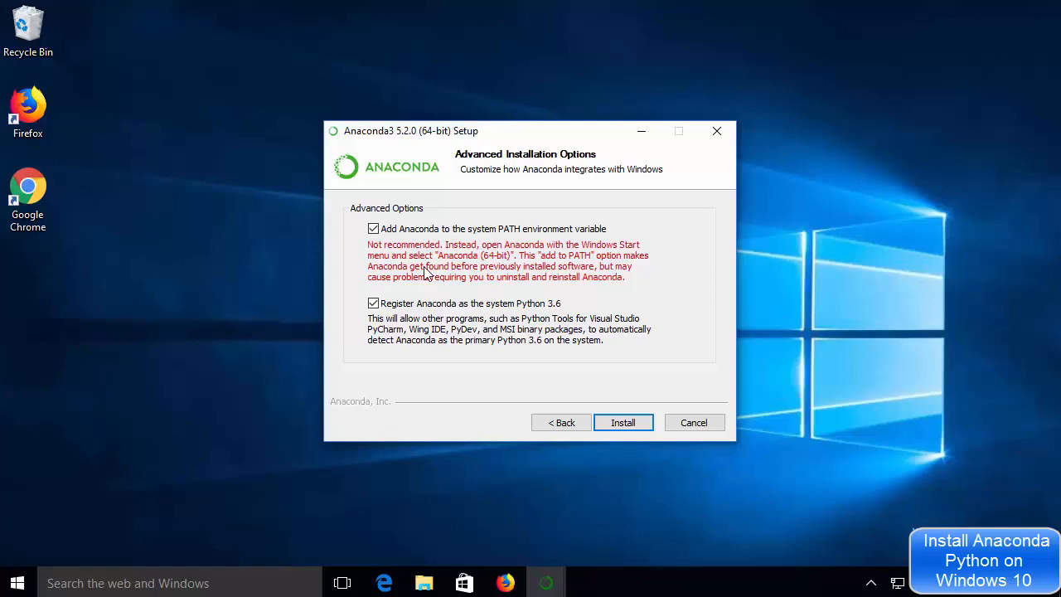
left_click(373, 230)
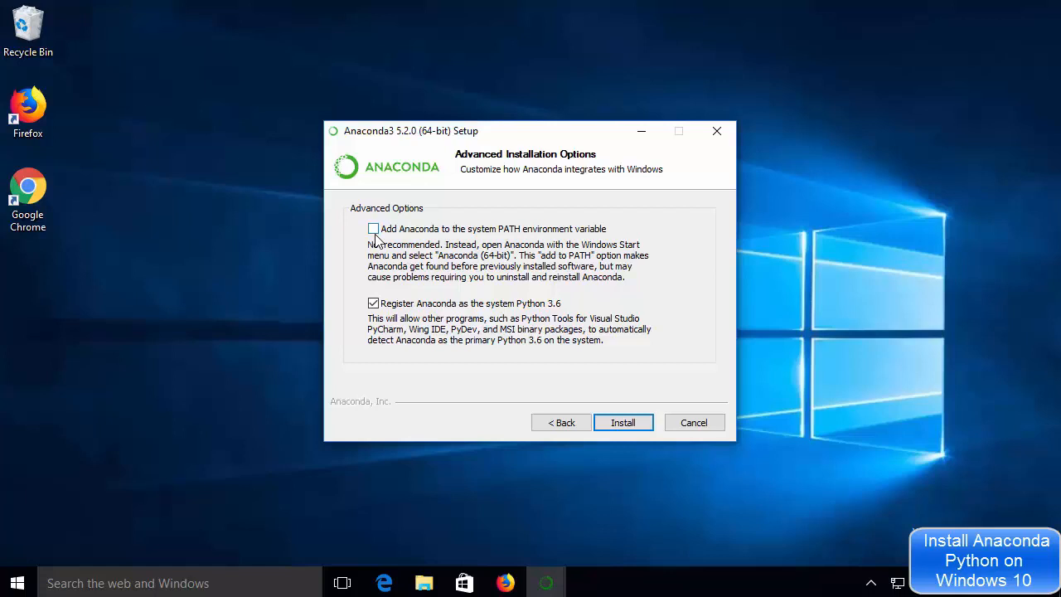
left_click(373, 230)
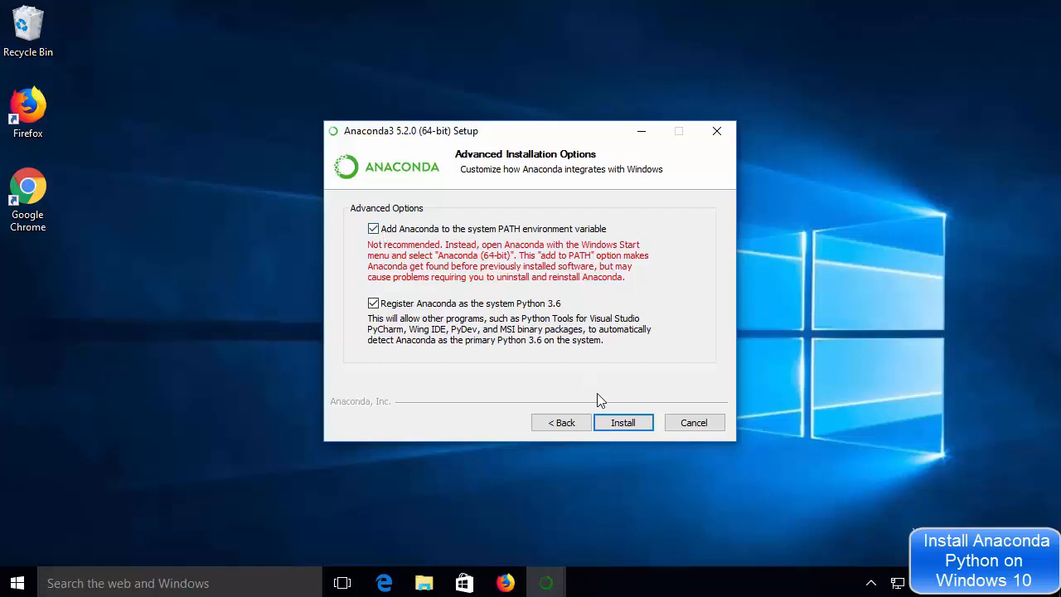
left_click(616, 425)
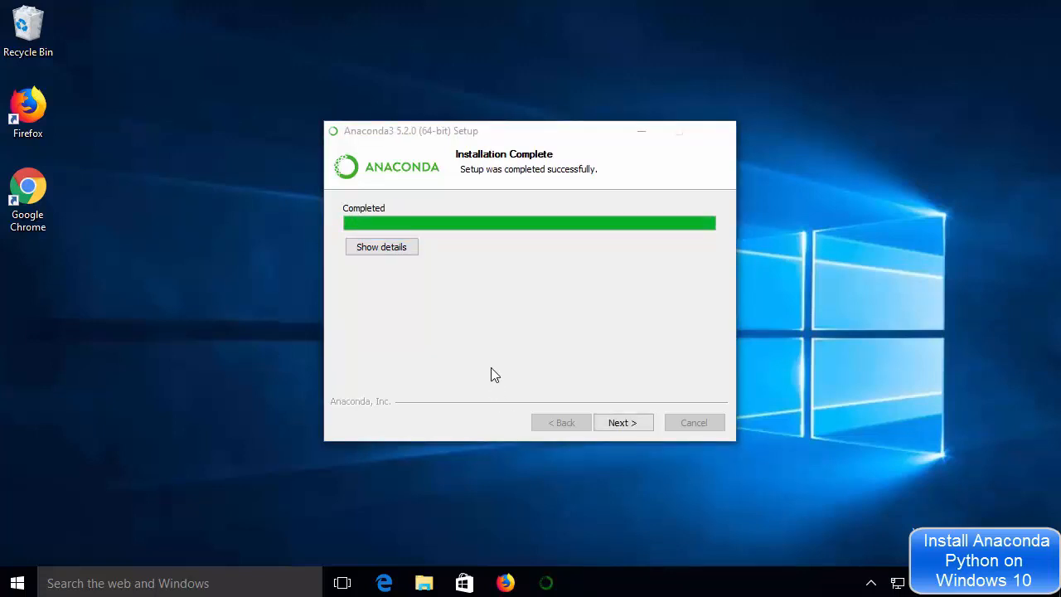
Skip the Microsoft VSCode installation and finish the setup with both "Learn" options turned off
left_click(622, 423)
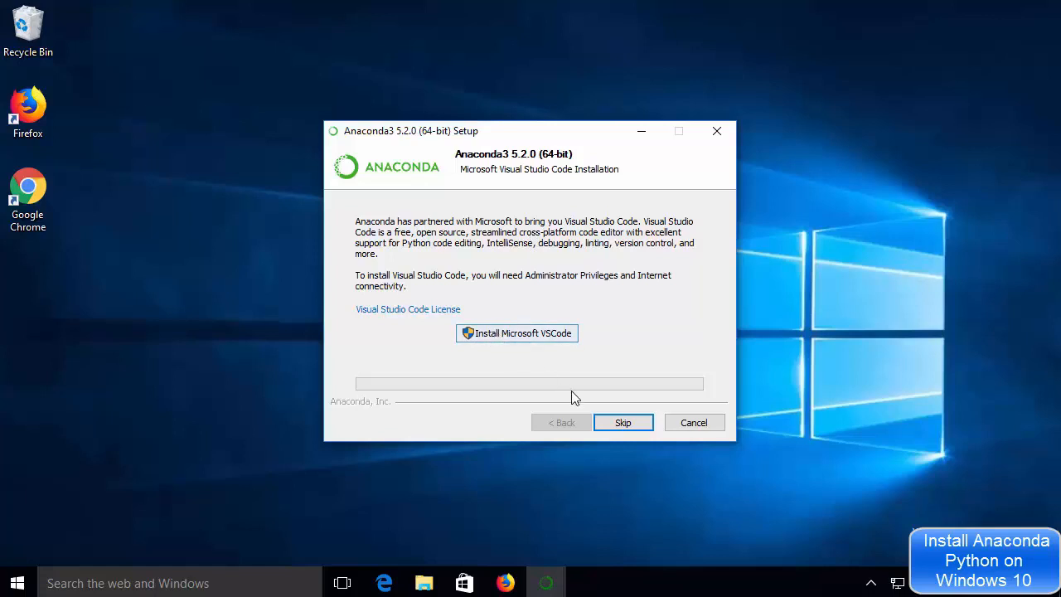
left_click(621, 422)
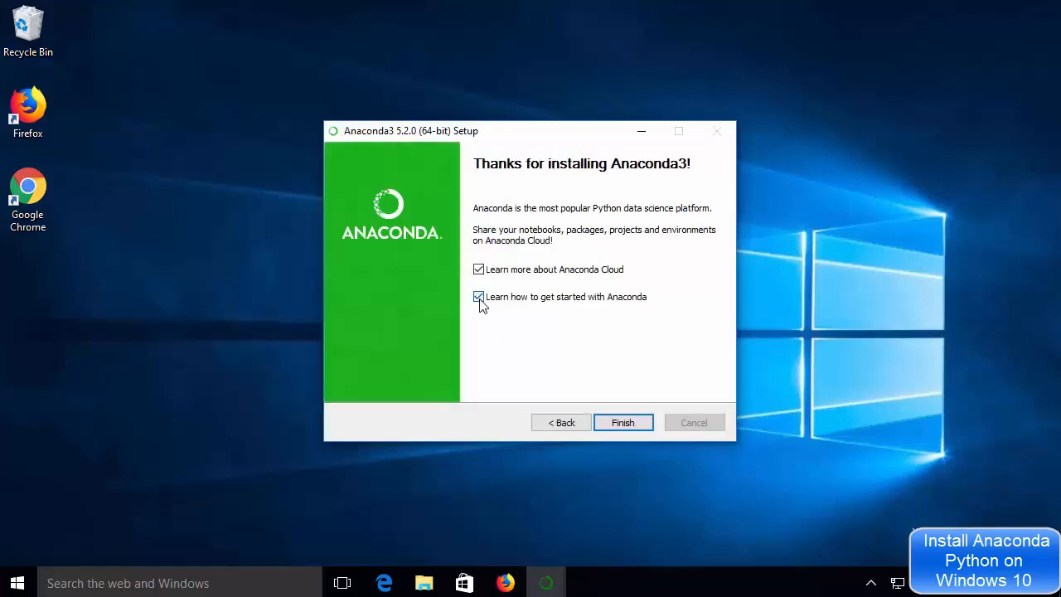
left_click(479, 297)
left_click(479, 269)
left_click(622, 423)
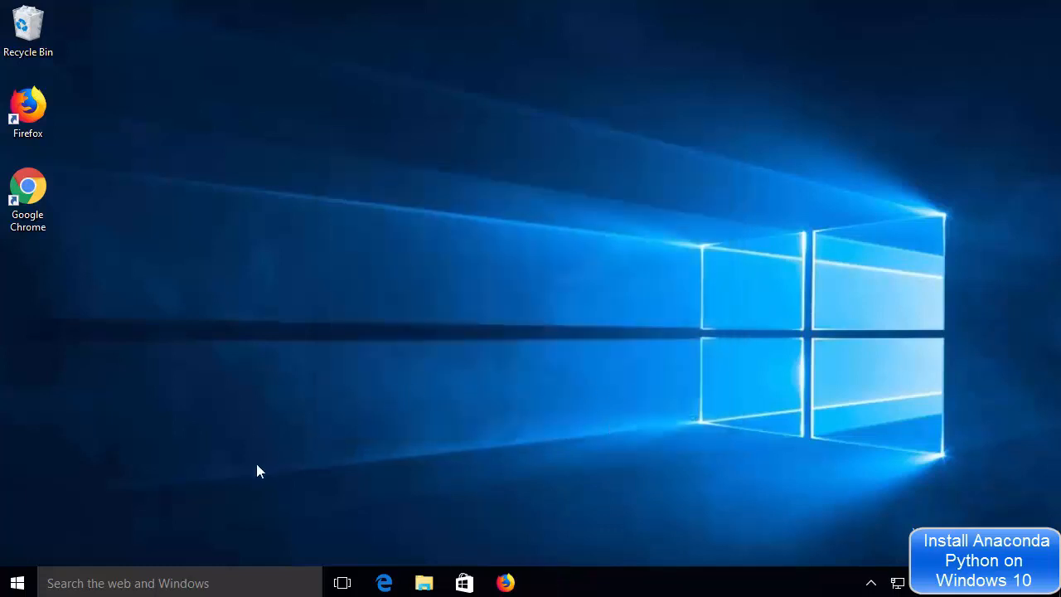
Search Windows for "anaconda" and open Anaconda Prompt
left_click(153, 584)
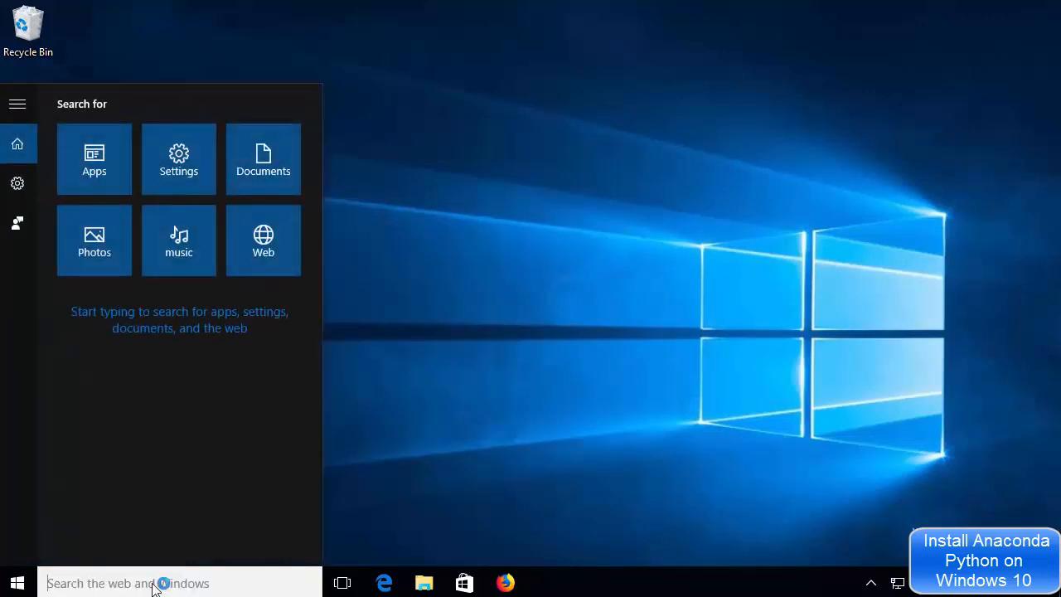
type("ana")
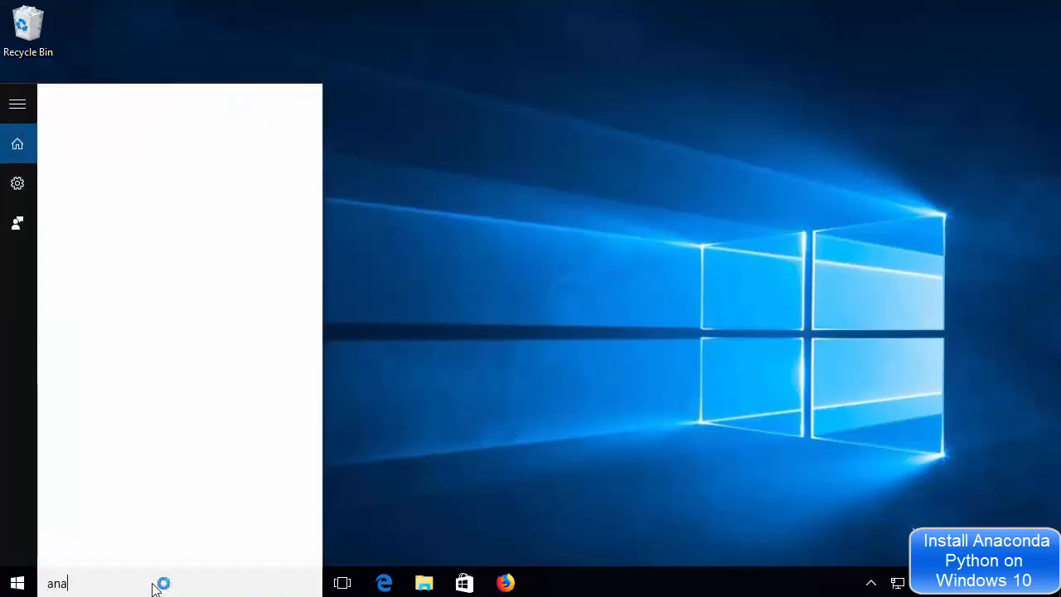
type("conda")
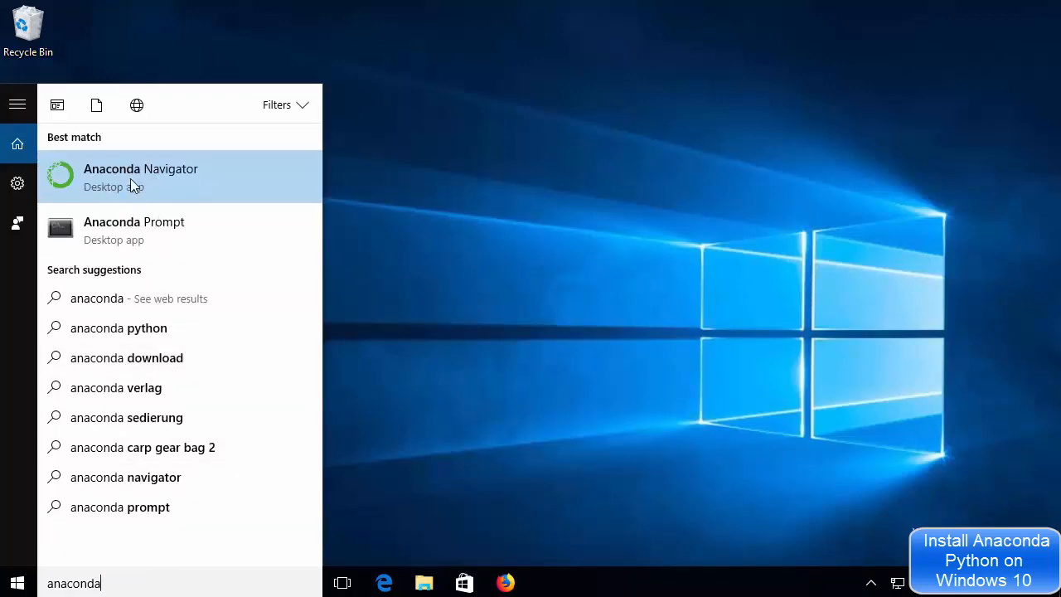
left_click(102, 232)
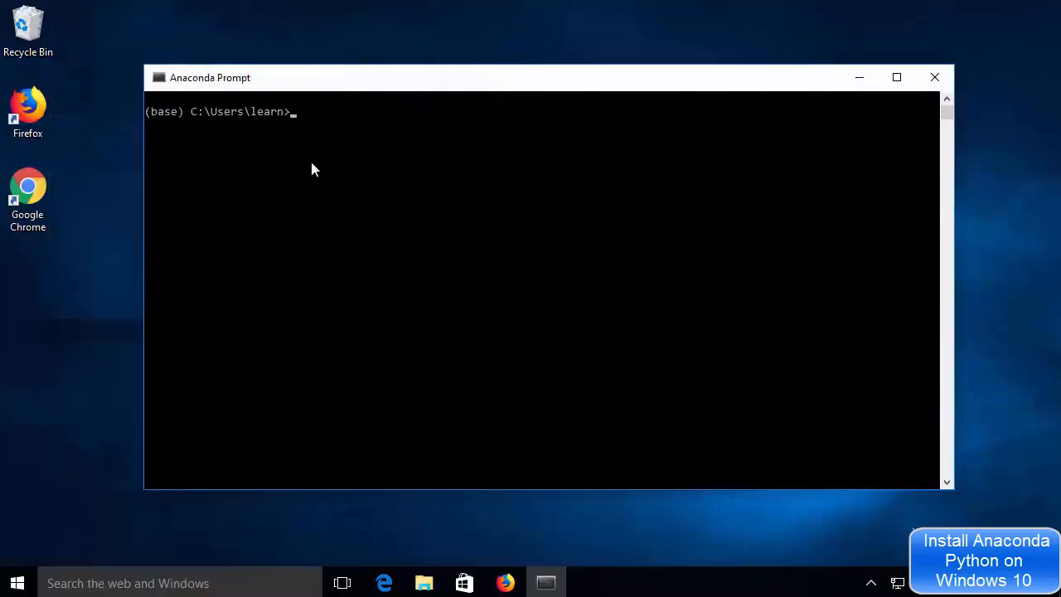
Check the installed Python version by running python --version and highlight the distributor name in the output
type("python --version")
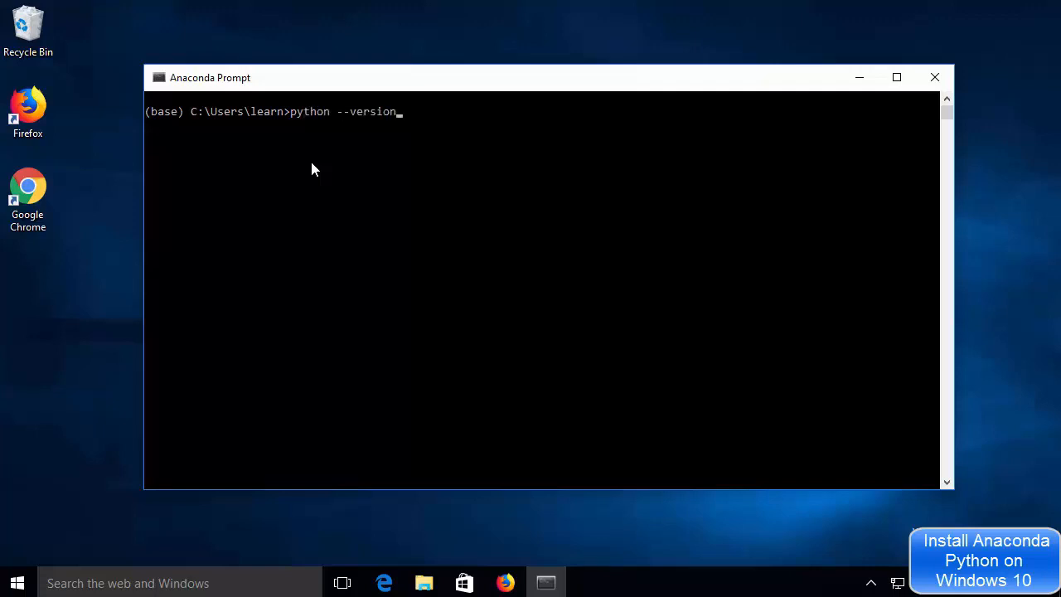
key("Return")
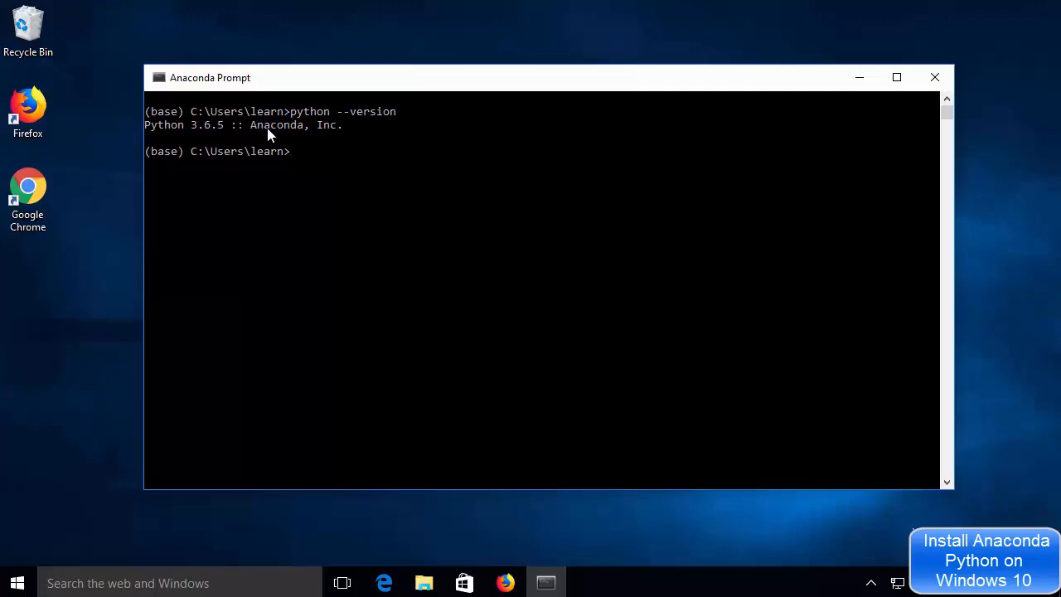
left_click_drag(252, 129, 358, 129)
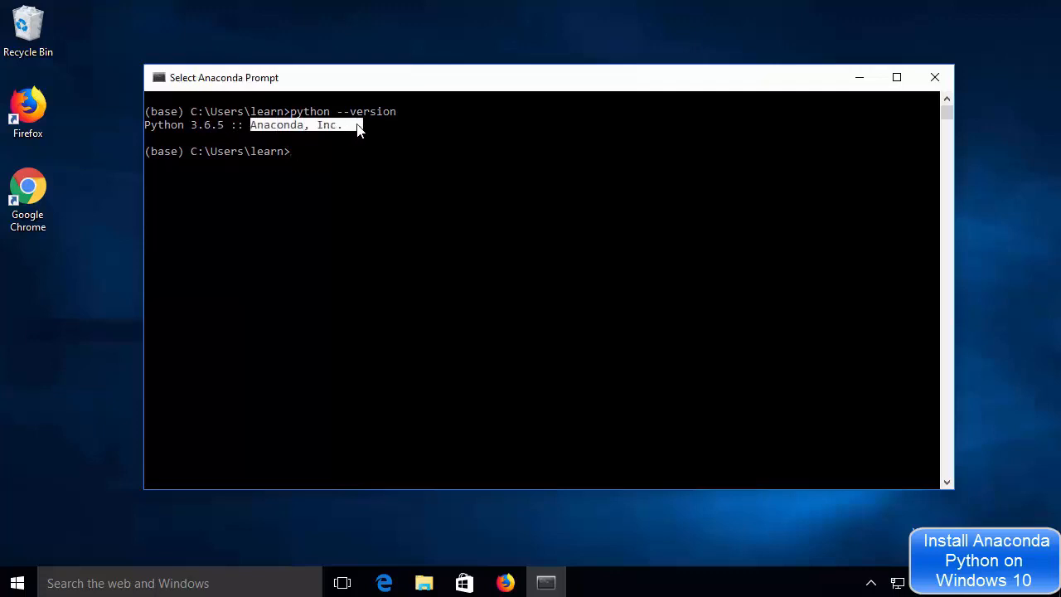
left_click(298, 152)
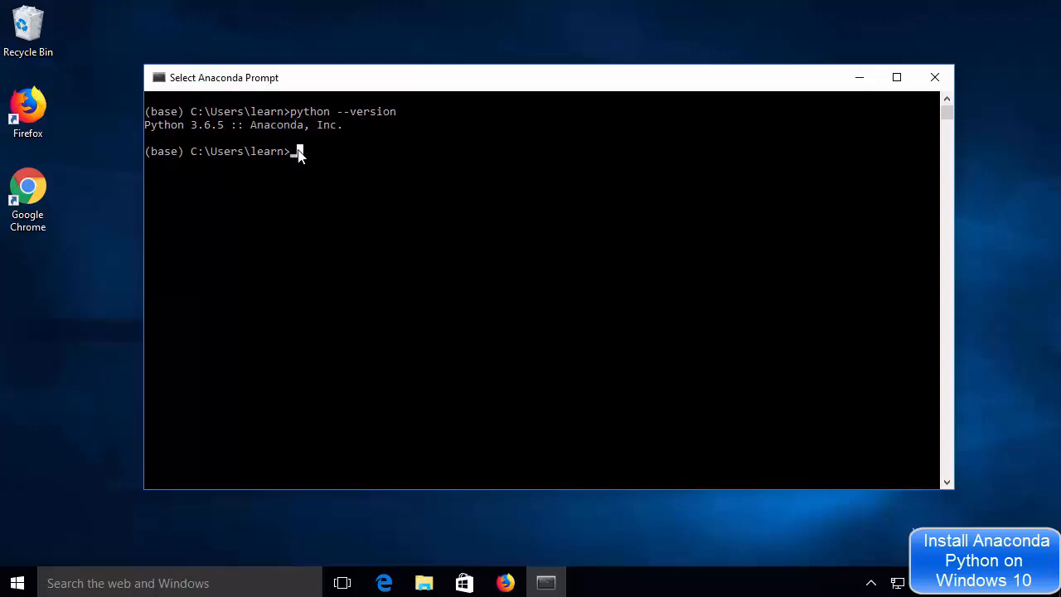
Display the conda installation details with conda info and highlight the conda version line in the output
type("conda info")
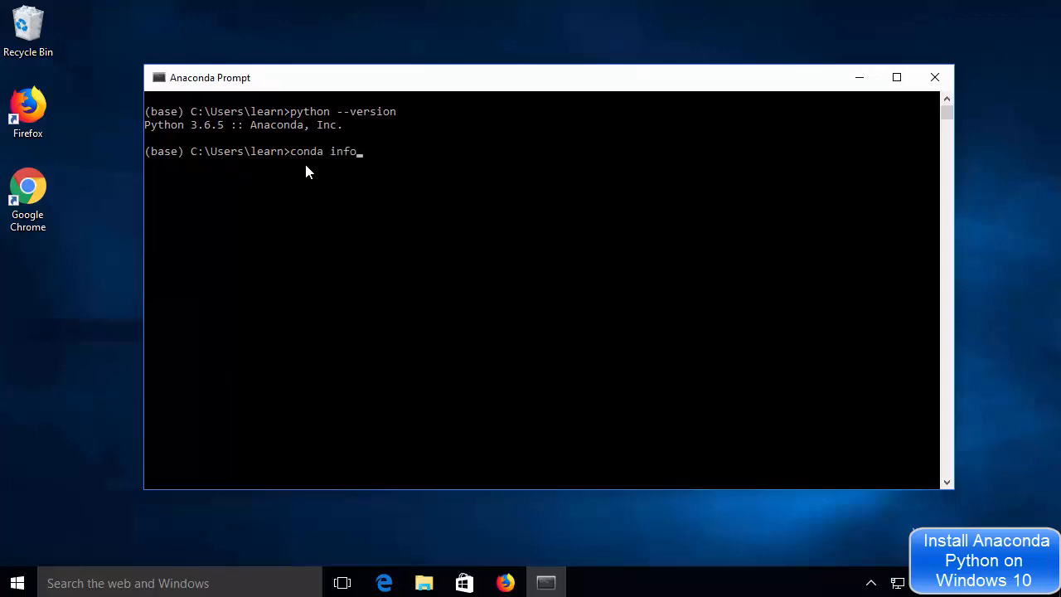
key("Return")
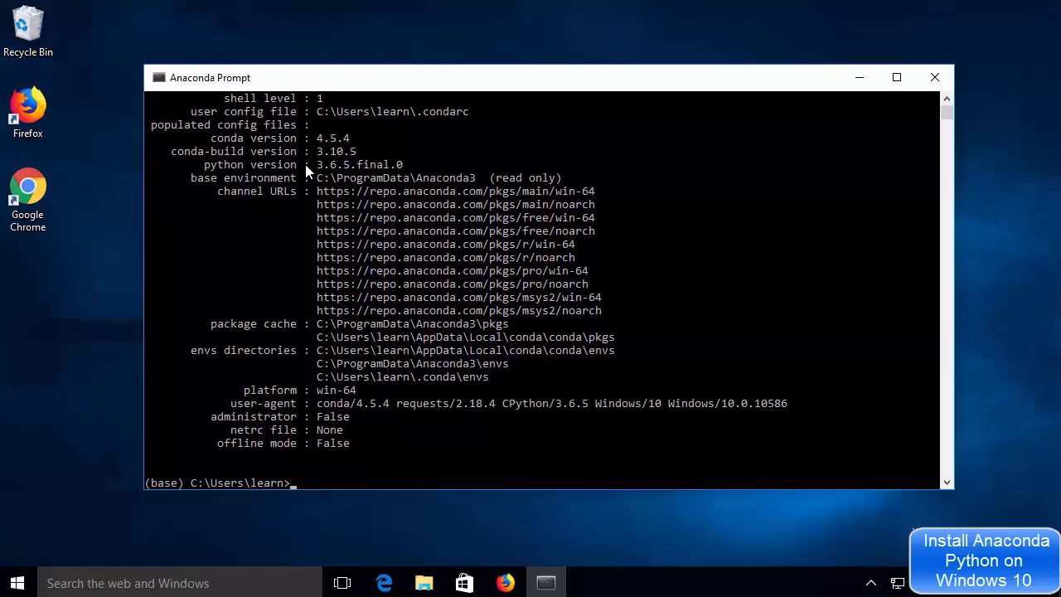
left_click(326, 255)
left_click_drag(350, 138, 212, 141)
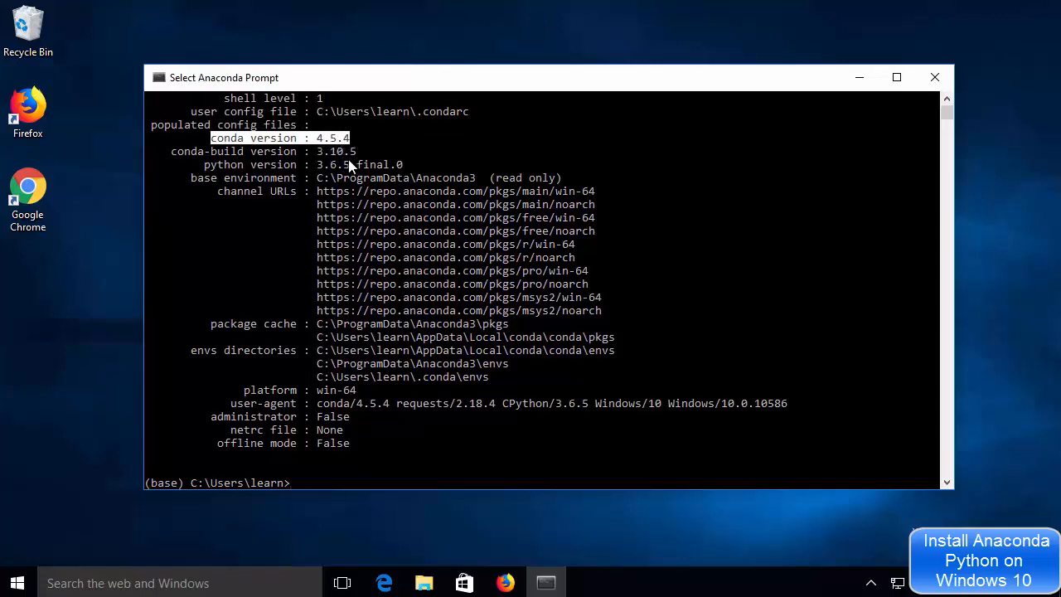
left_click(325, 480)
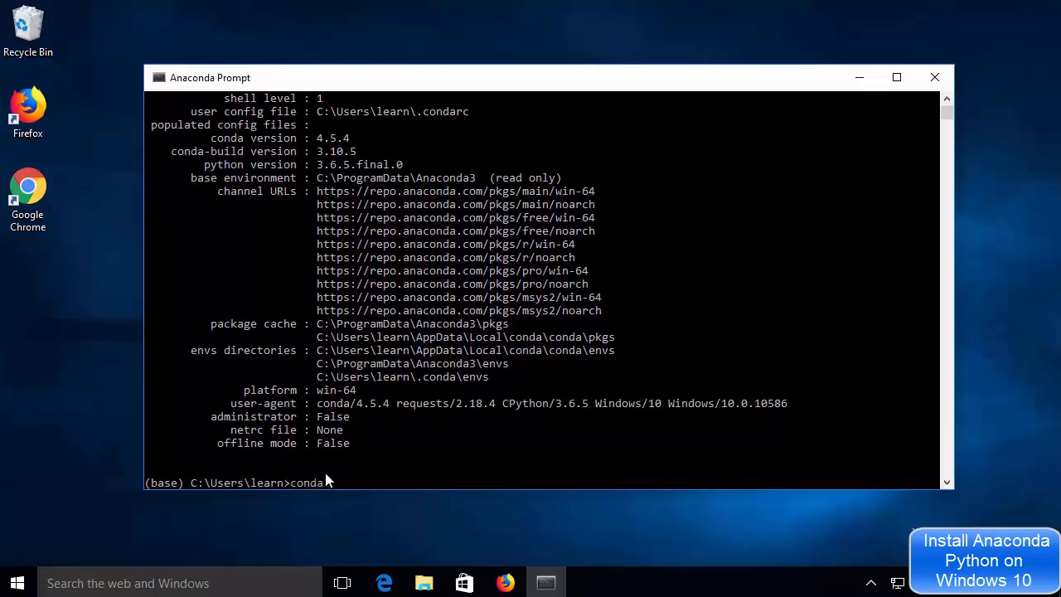
type("conda install numpy")
key("Escape")
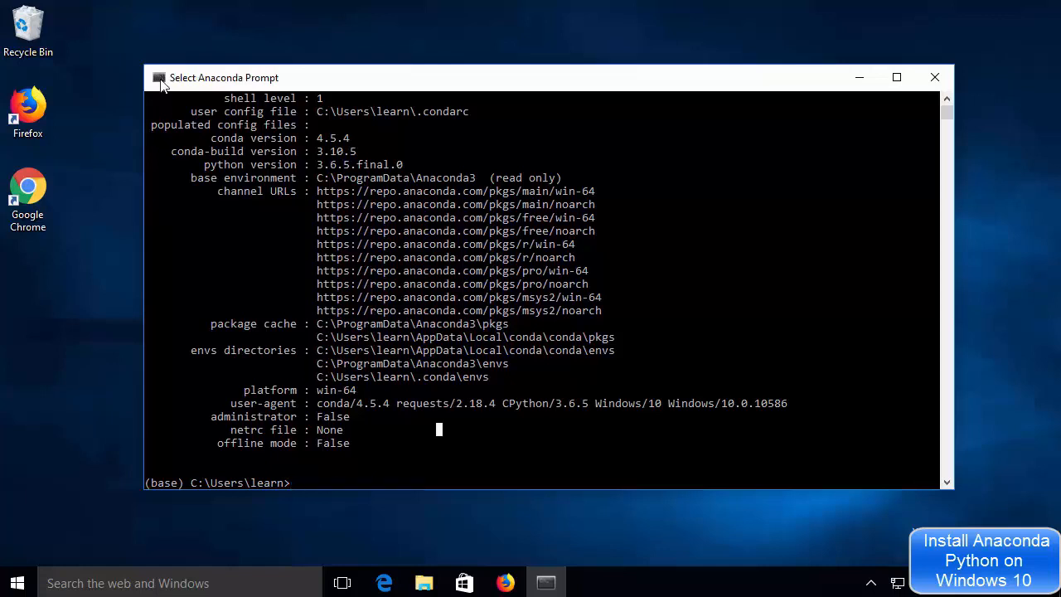
Set the Anaconda Prompt console font size to 20 and dismiss the shortcut update error
left_click(161, 80)
left_click(210, 242)
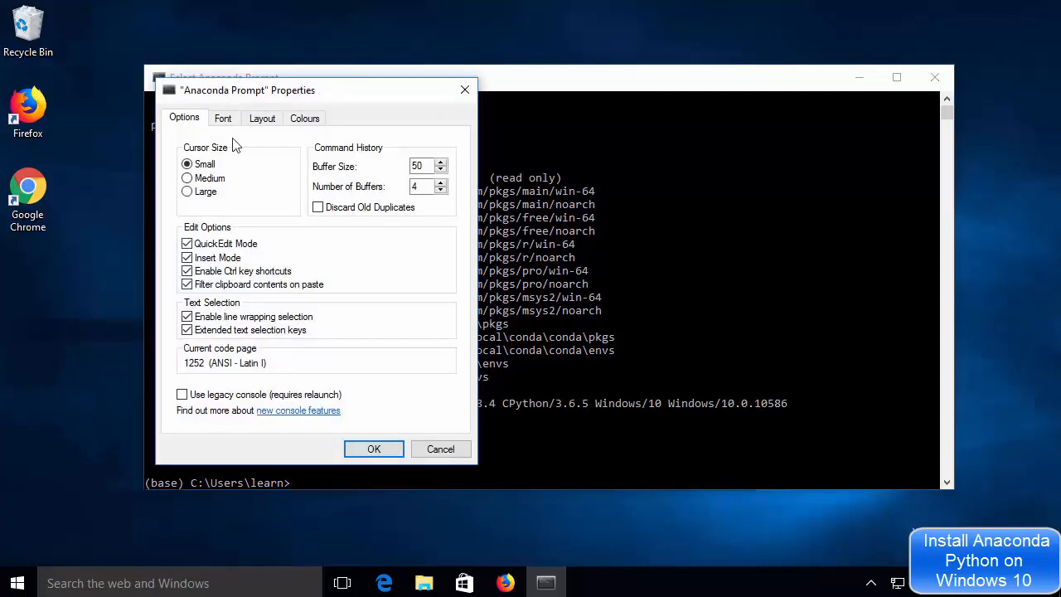
left_click(230, 121)
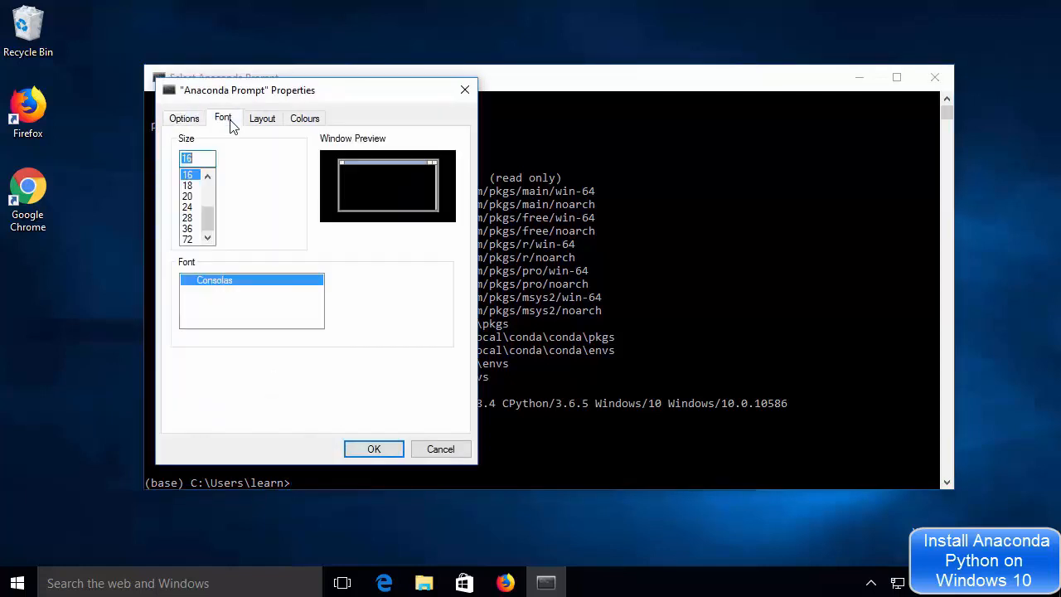
left_click(191, 197)
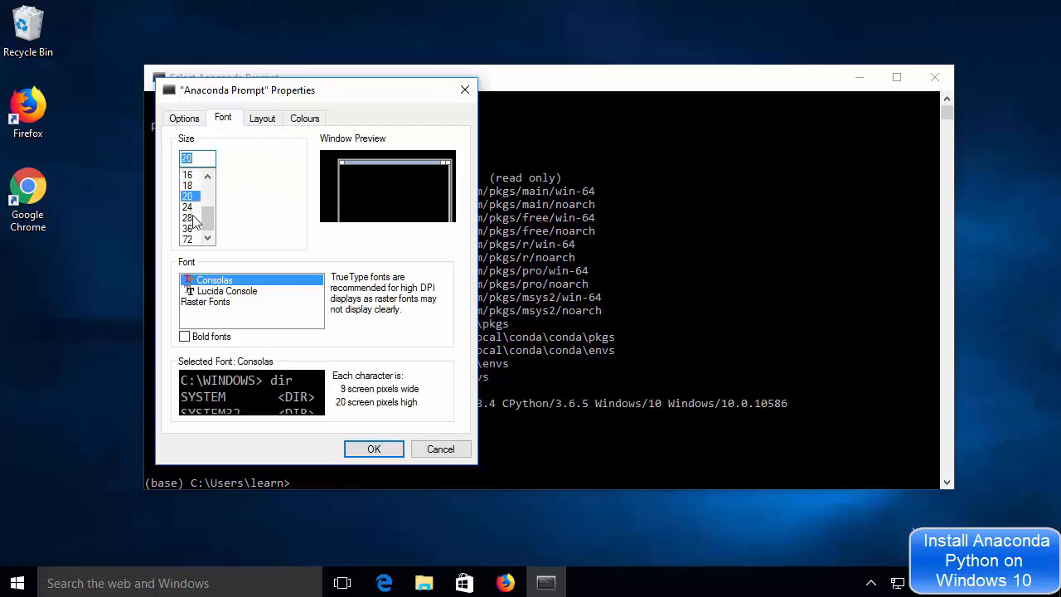
left_click(374, 449)
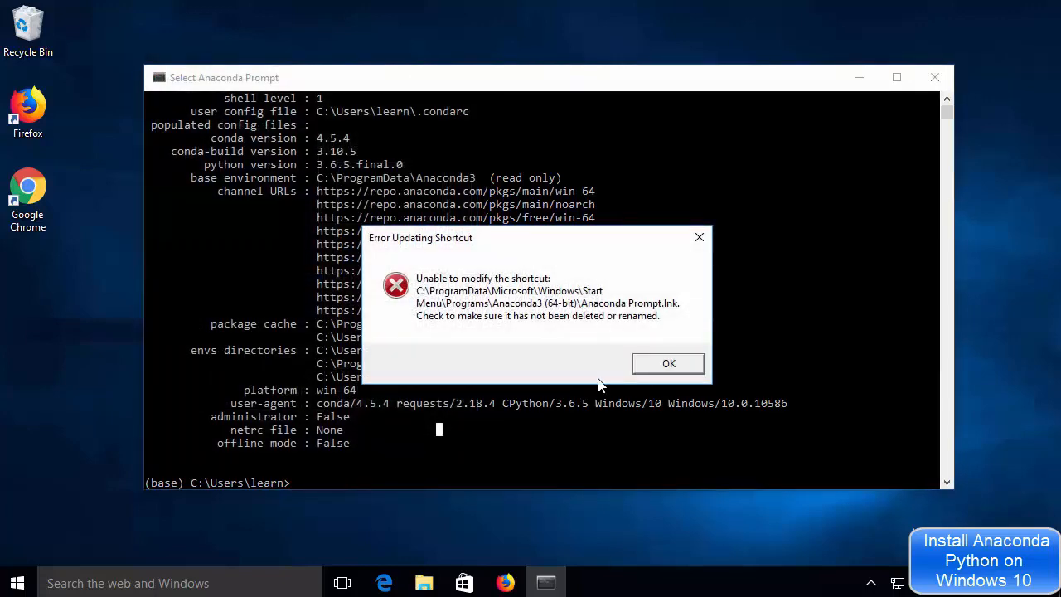
left_click(662, 370)
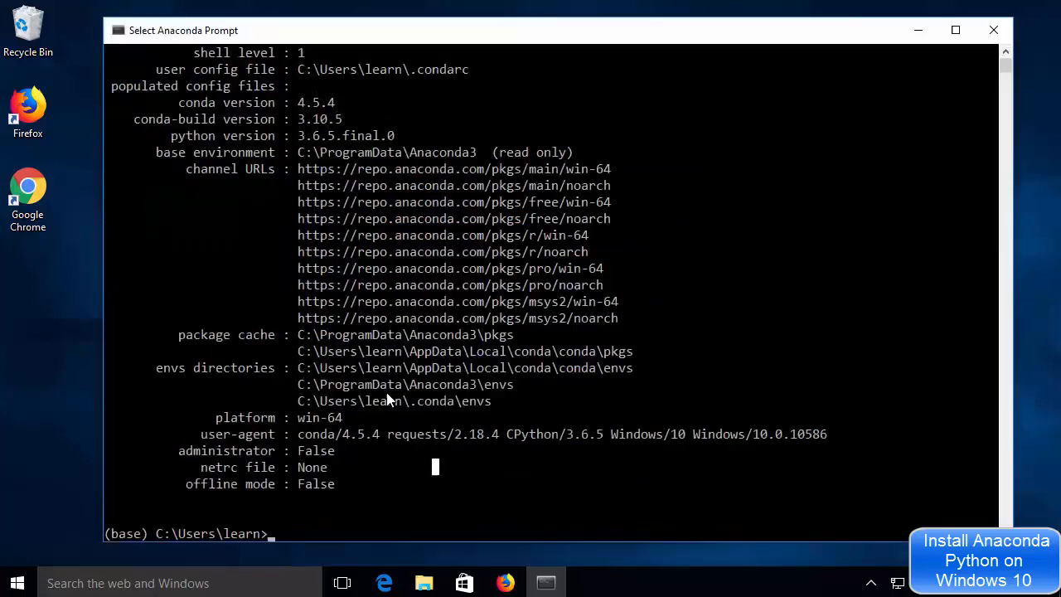
Launch Jupyter from the prompt with the command jupyter notebook and open it in Firefox
left_click(331, 519)
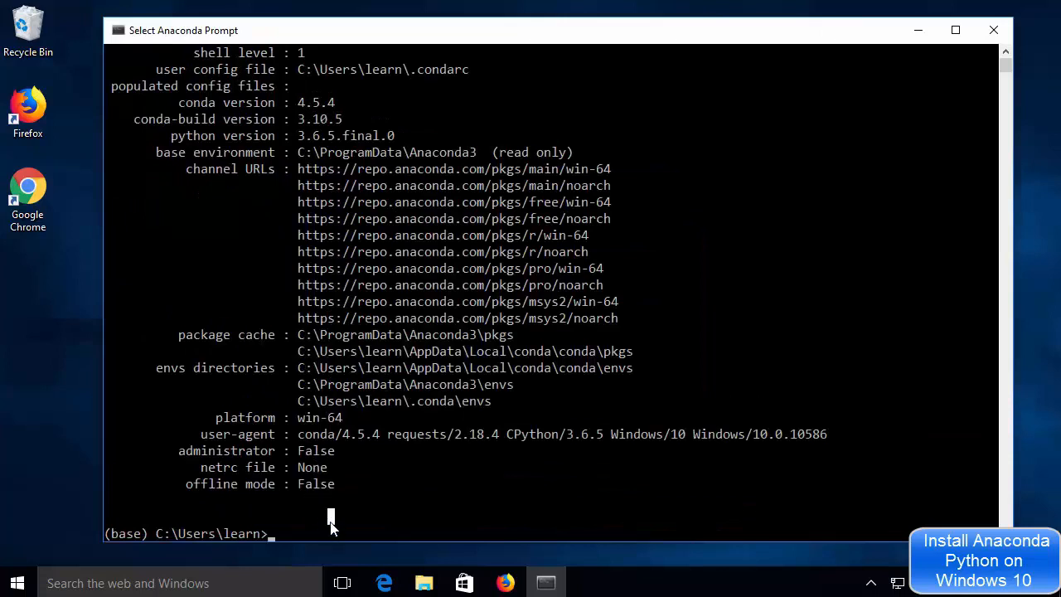
left_click(273, 533)
type("i")
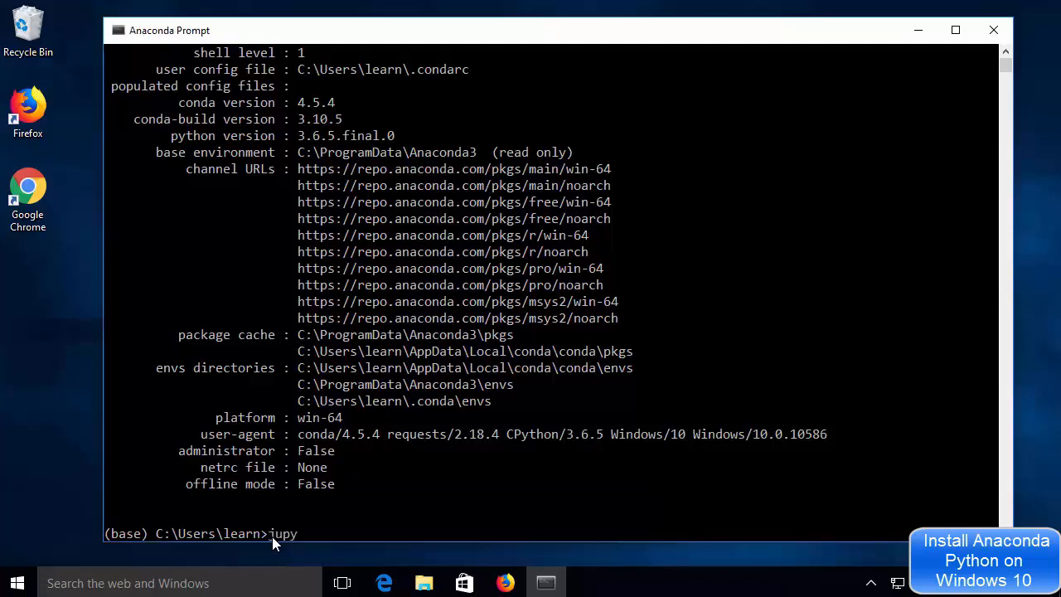
type("upyter notebook")
key("Return")
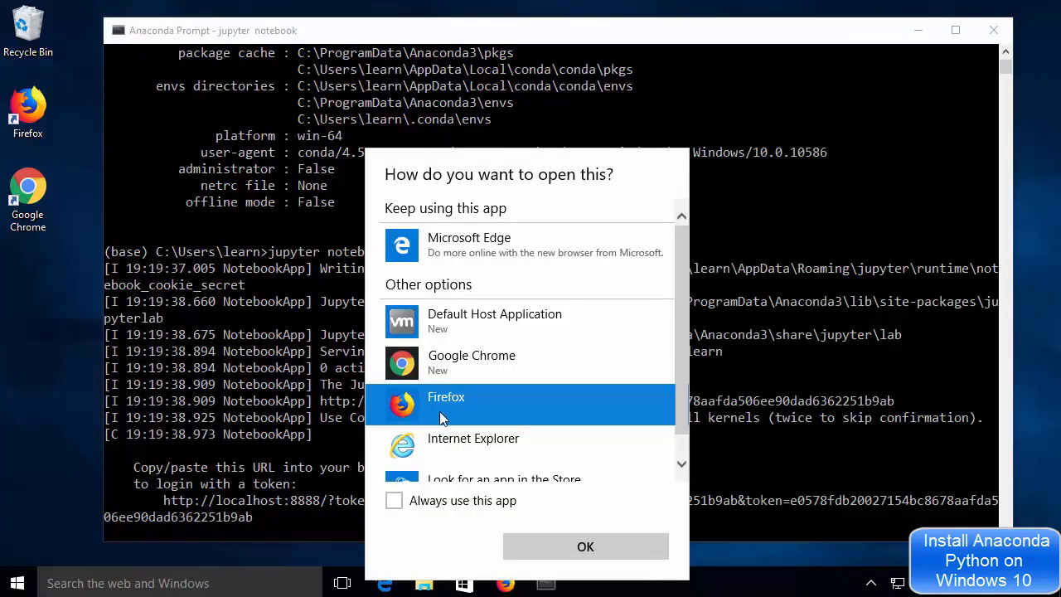
left_click(557, 547)
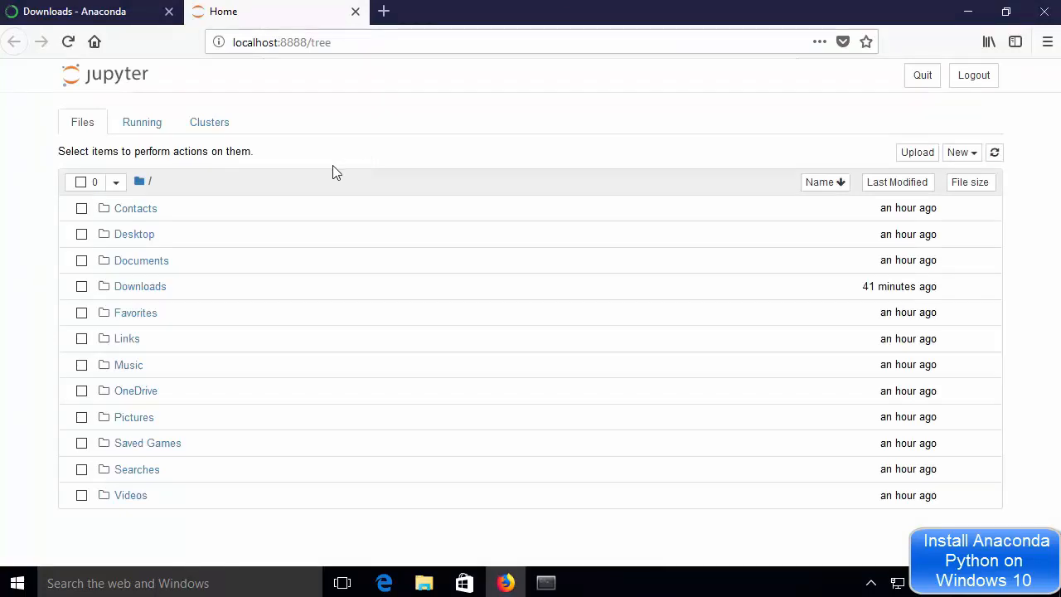
Open the Desktop folder in the Jupyter file list and create a new folder inside it
left_click(134, 235)
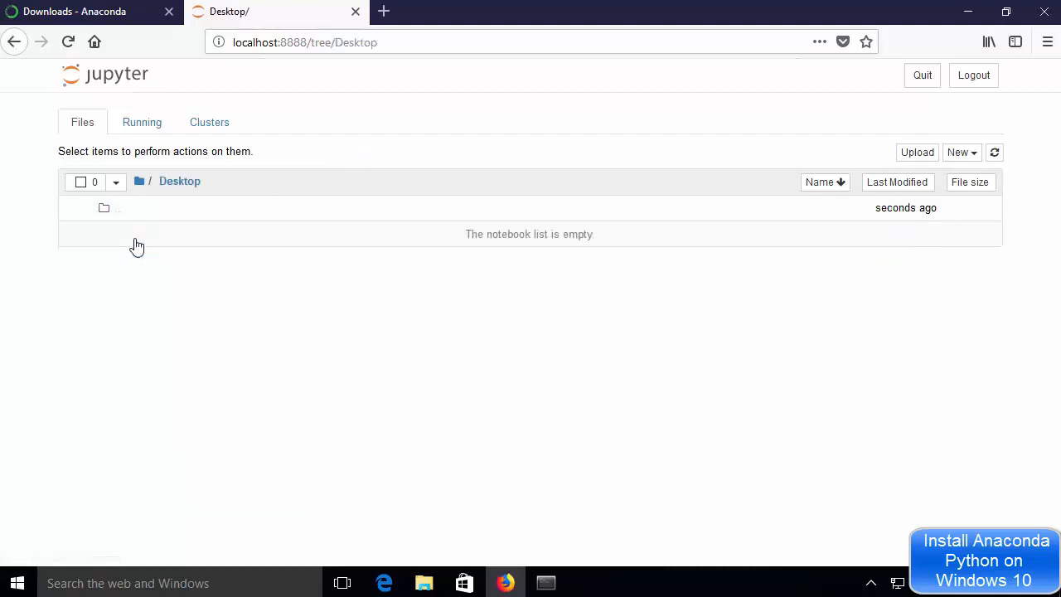
left_click(956, 157)
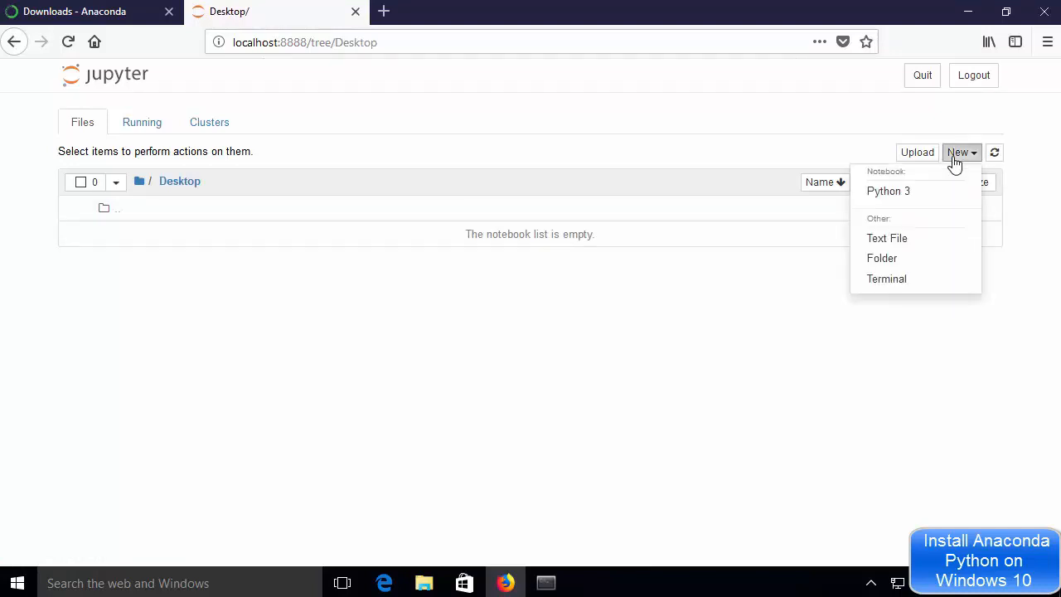
left_click(794, 265)
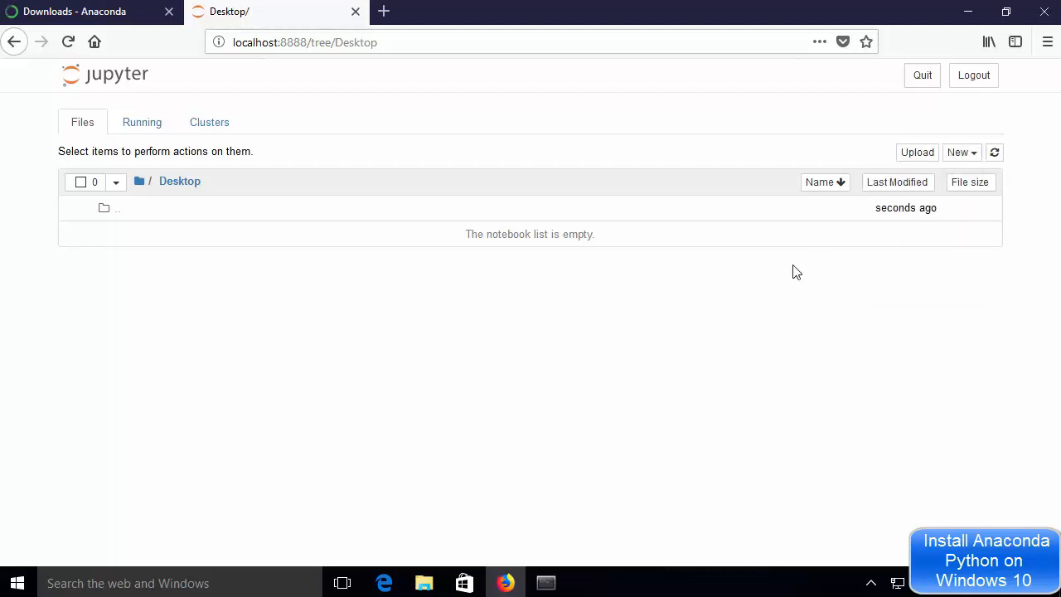
left_click(969, 159)
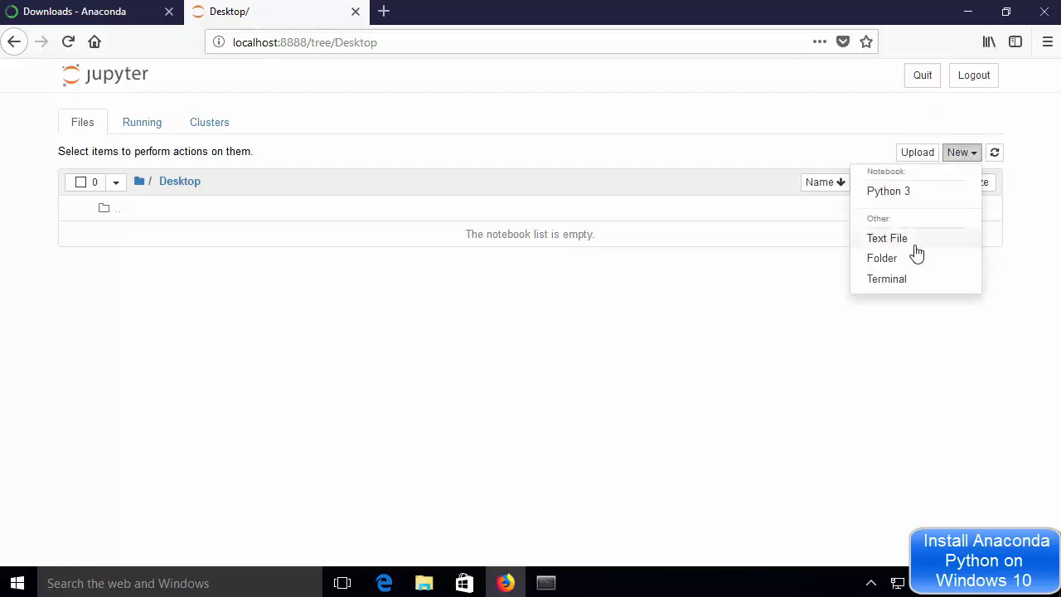
left_click(889, 262)
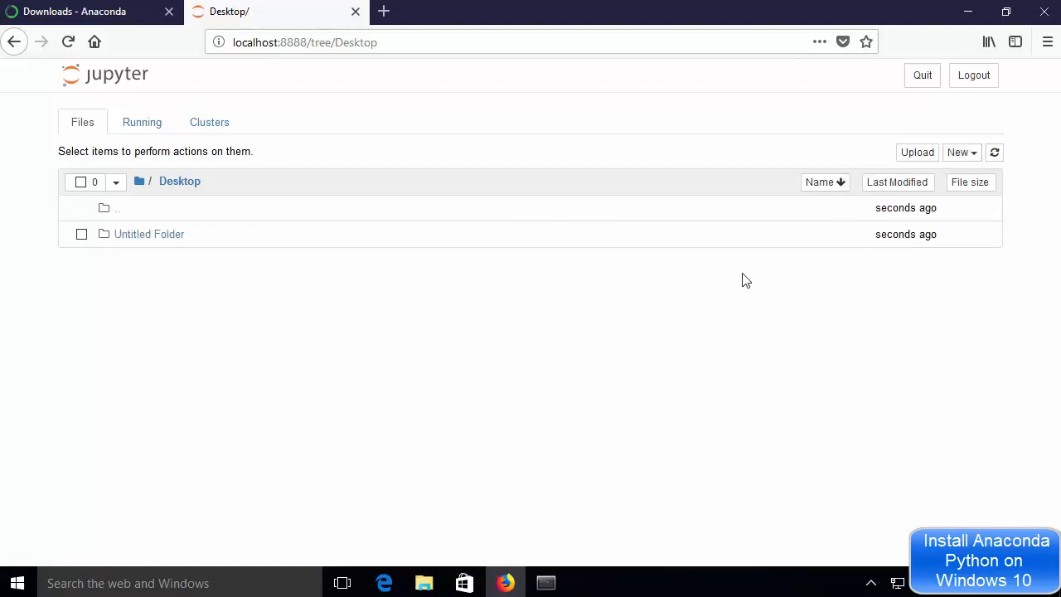
Rename the Untitled Folder on the Desktop to Python
left_click(81, 235)
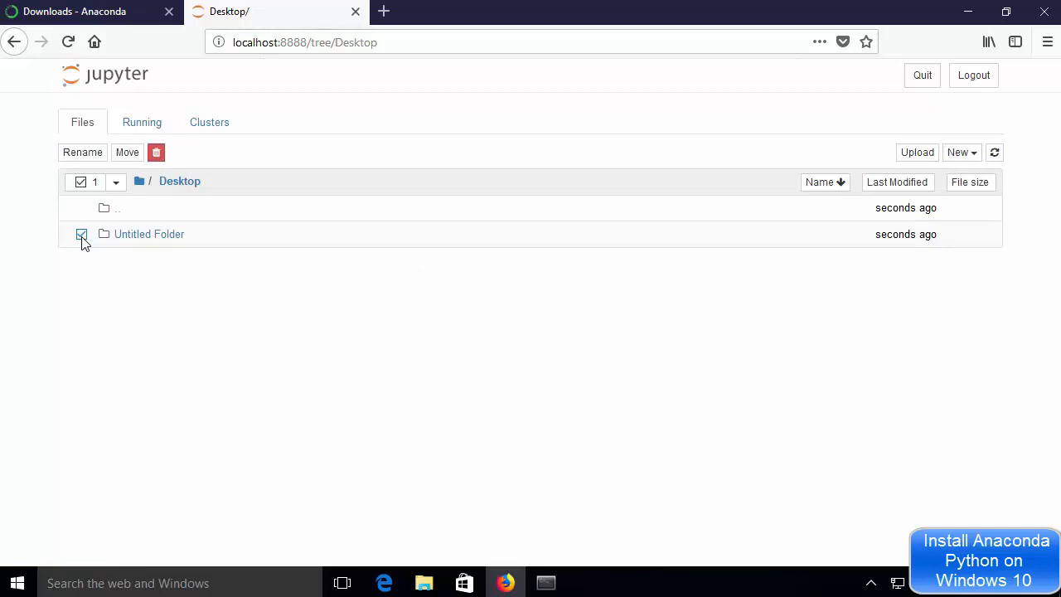
left_click(83, 154)
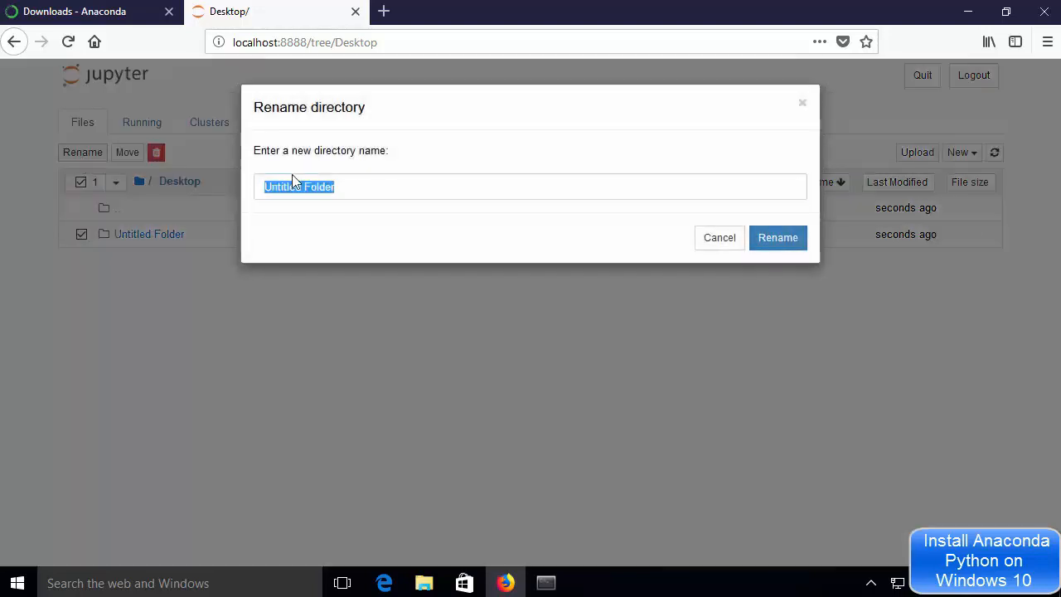
key("BackSpace")
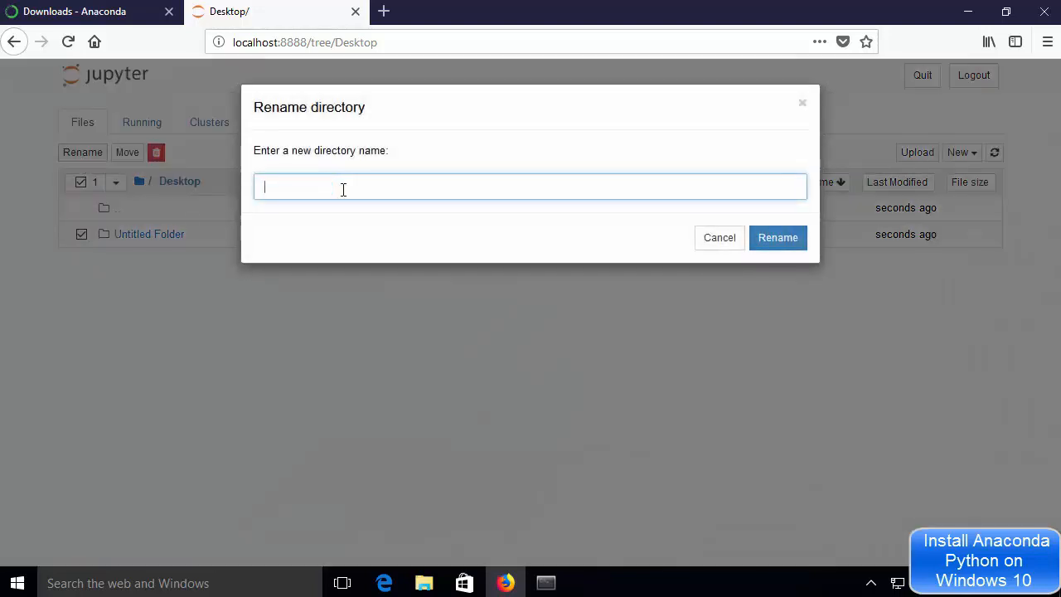
type("Python")
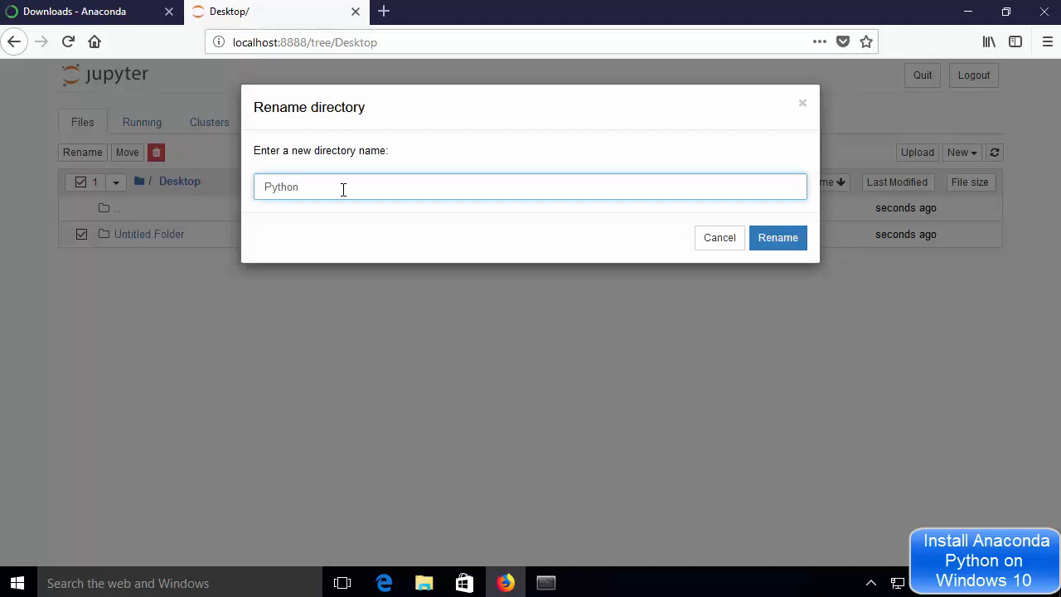
left_click(770, 240)
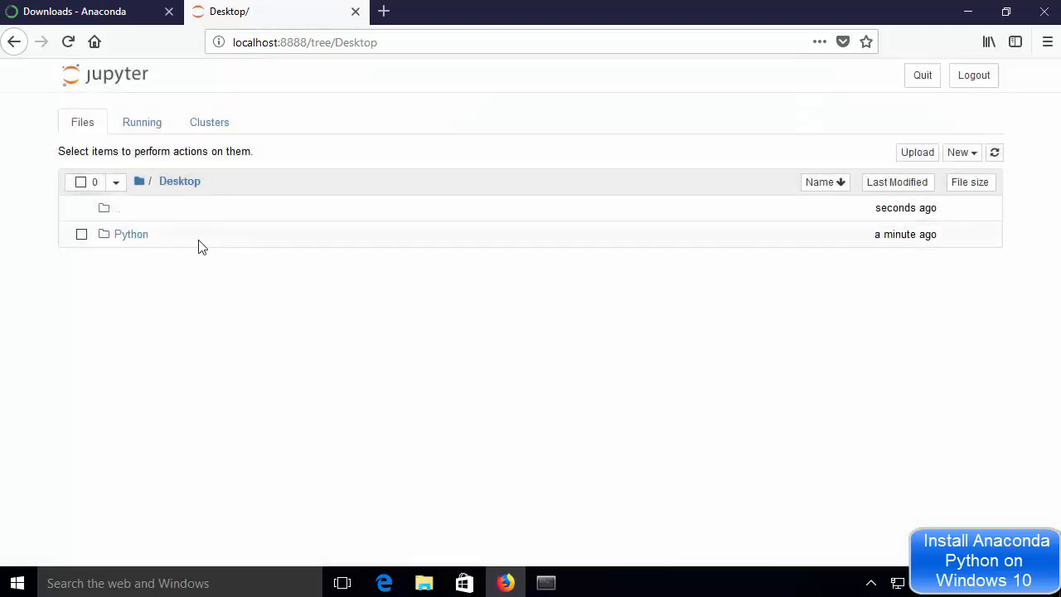
Open the Python folder and create a new Python 3 notebook in it
double_click(139, 240)
left_click(542, 243)
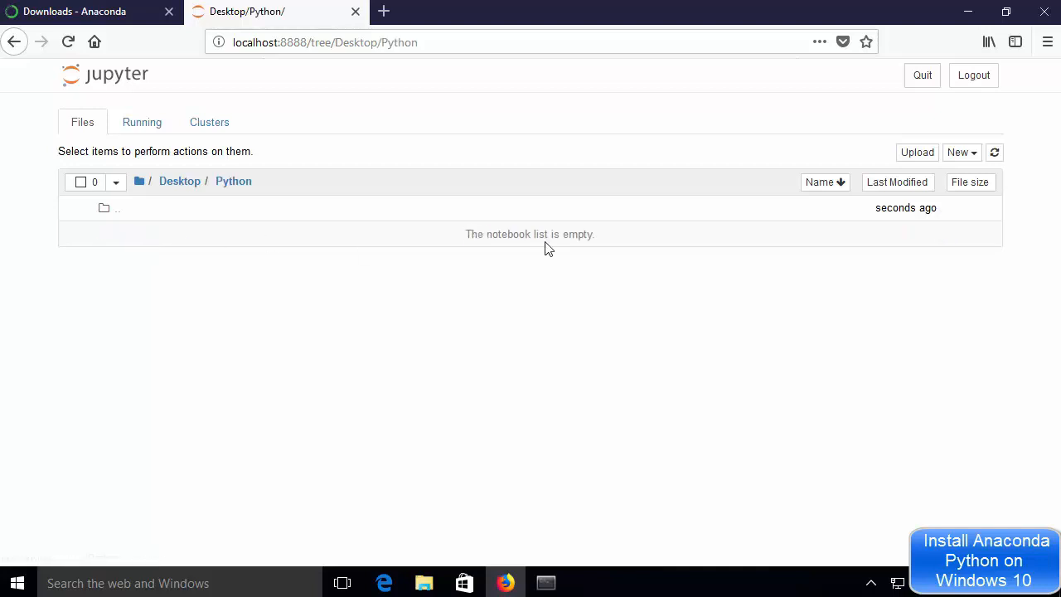
left_click(972, 157)
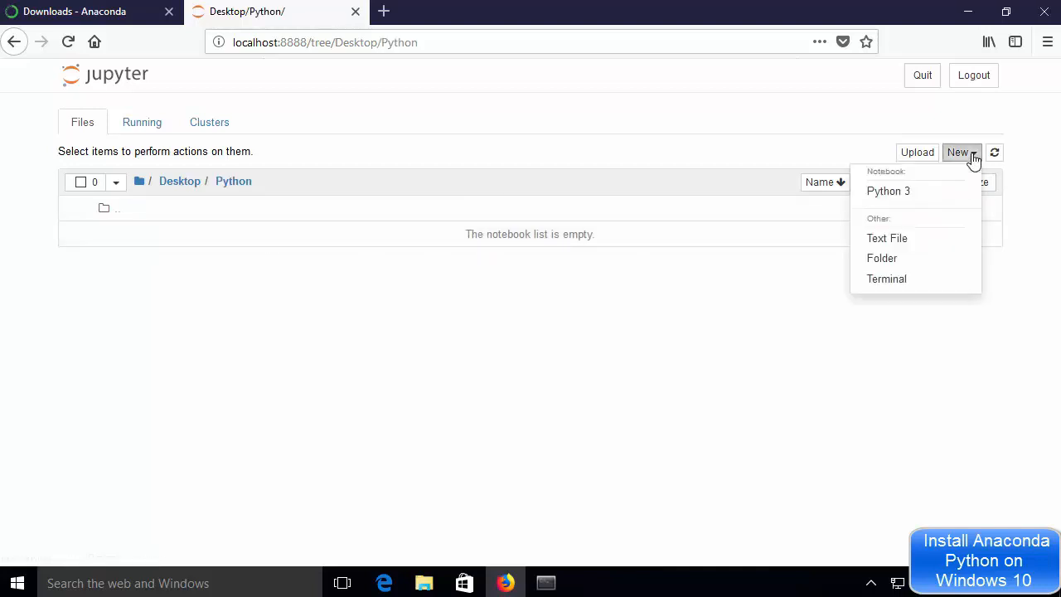
left_click(895, 198)
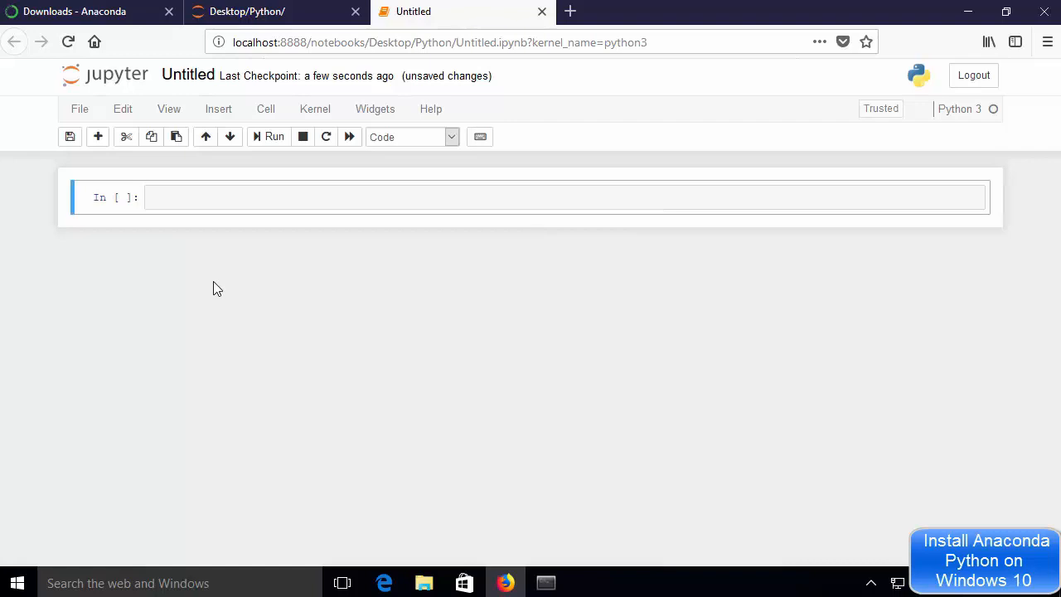
Enter 5+5 in the first notebook cell, run it and highlight its output
left_click(209, 199)
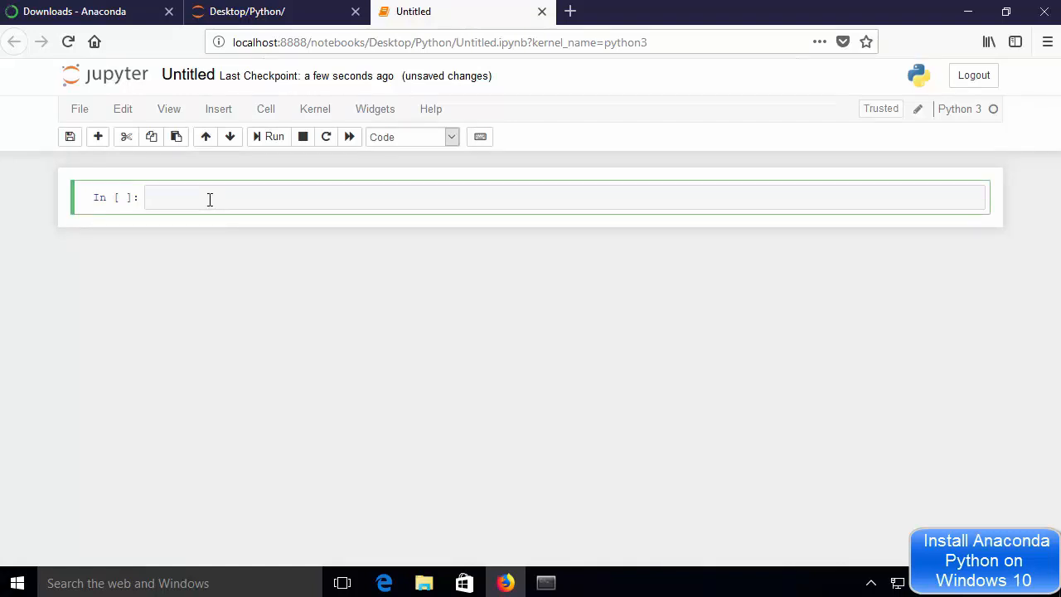
type("5+5")
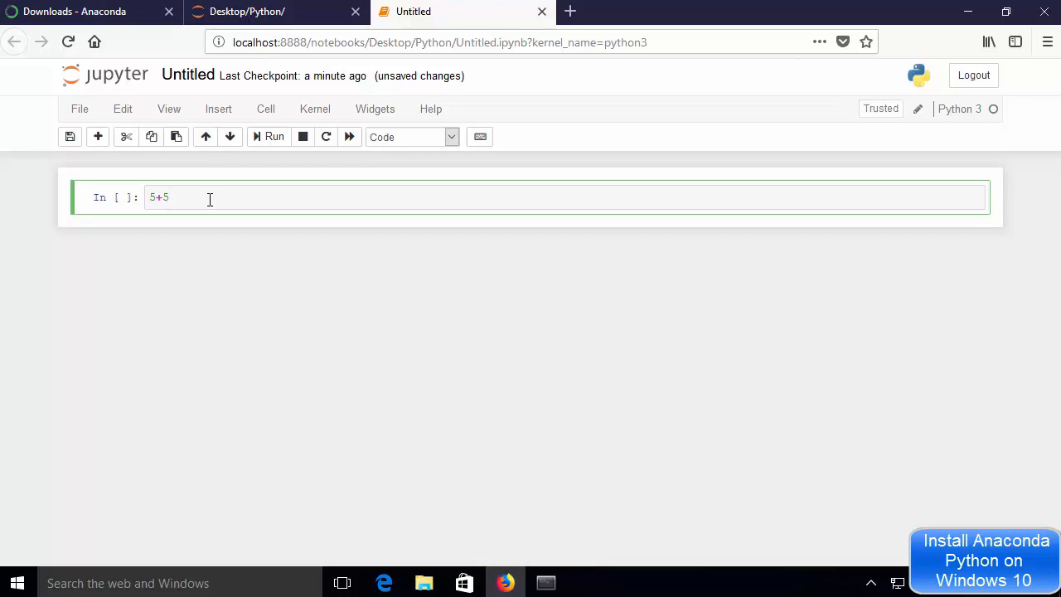
key("shift+Return")
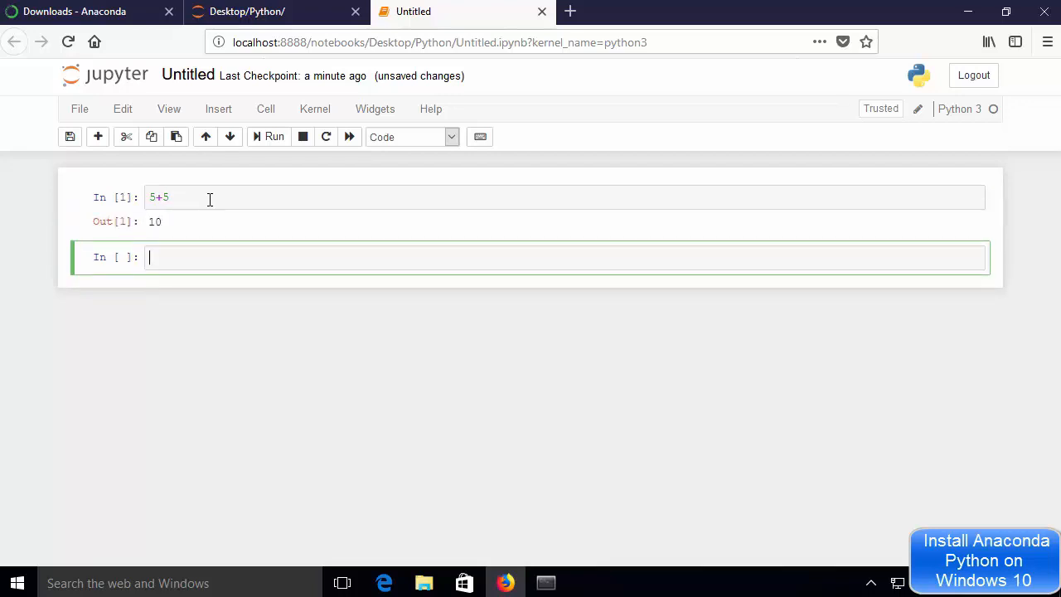
left_click_drag(169, 223, 151, 221)
Enter 6**2 on two lines of the second cell, run it and highlight its output
left_click(162, 256)
type("6**2")
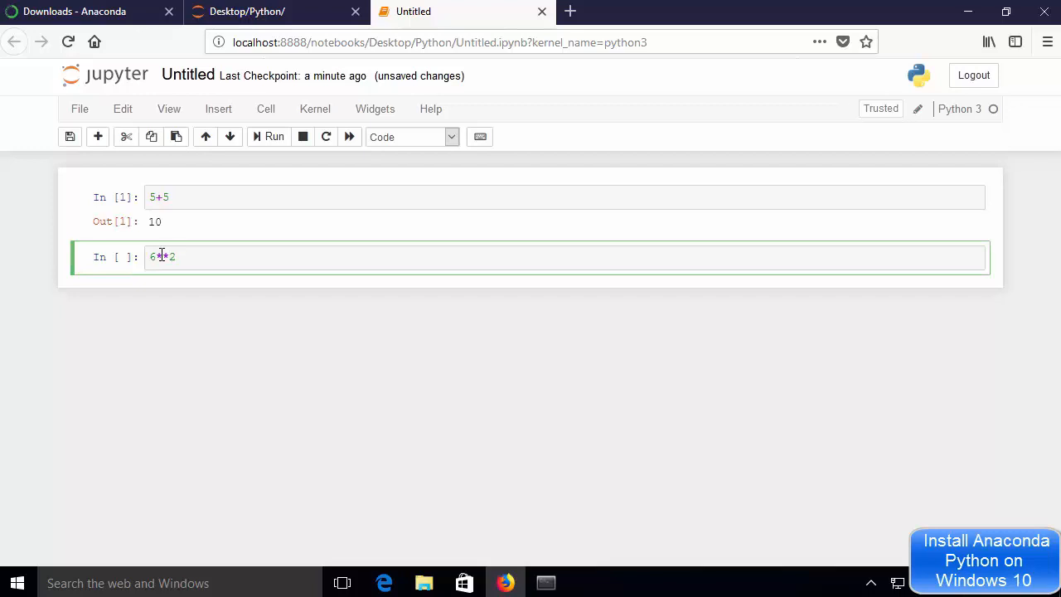
key("Return")
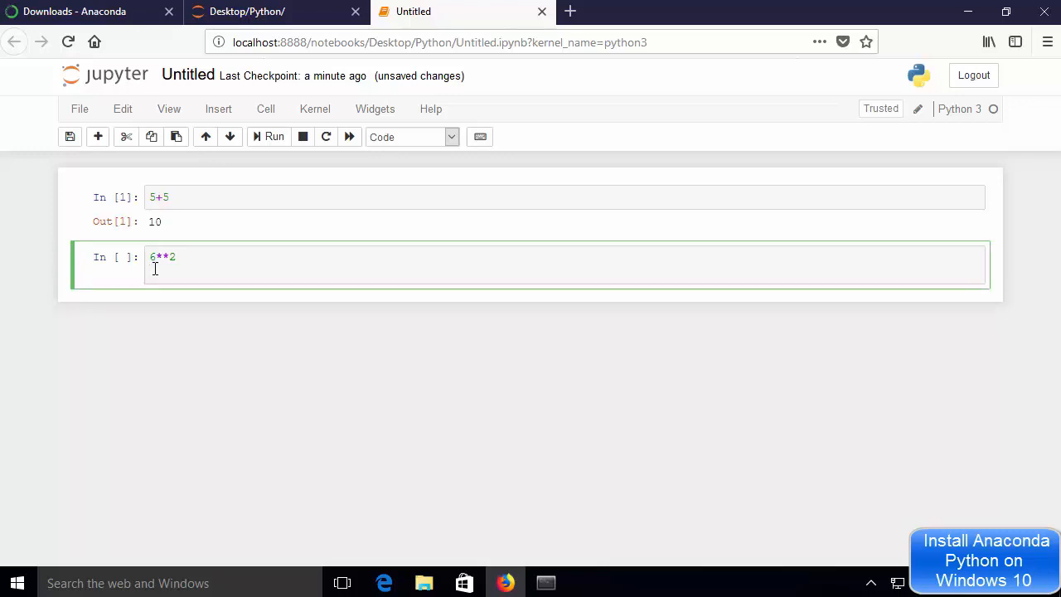
type("6**2")
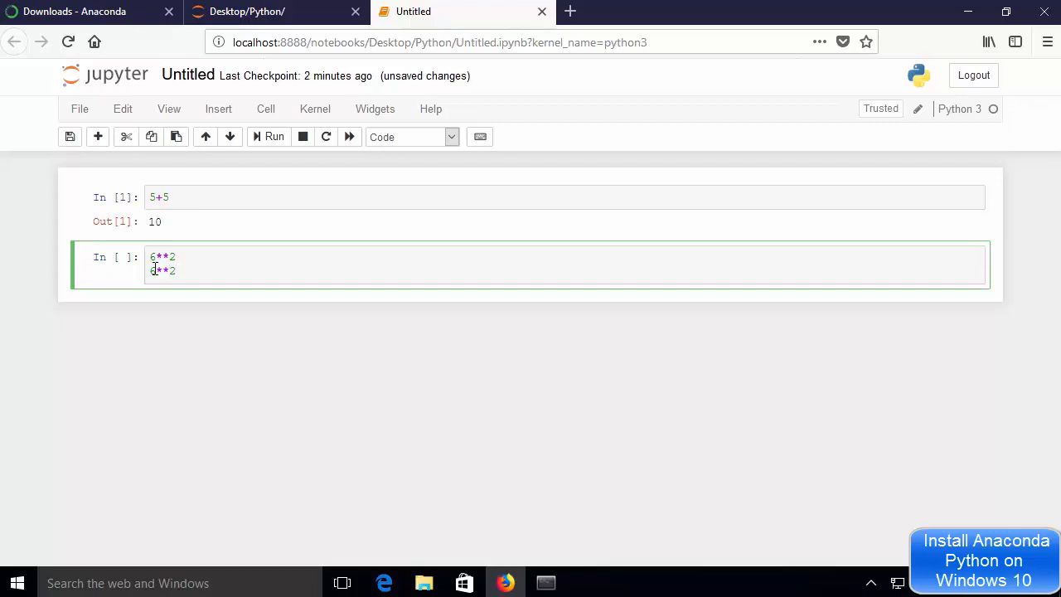
key("shift+Return")
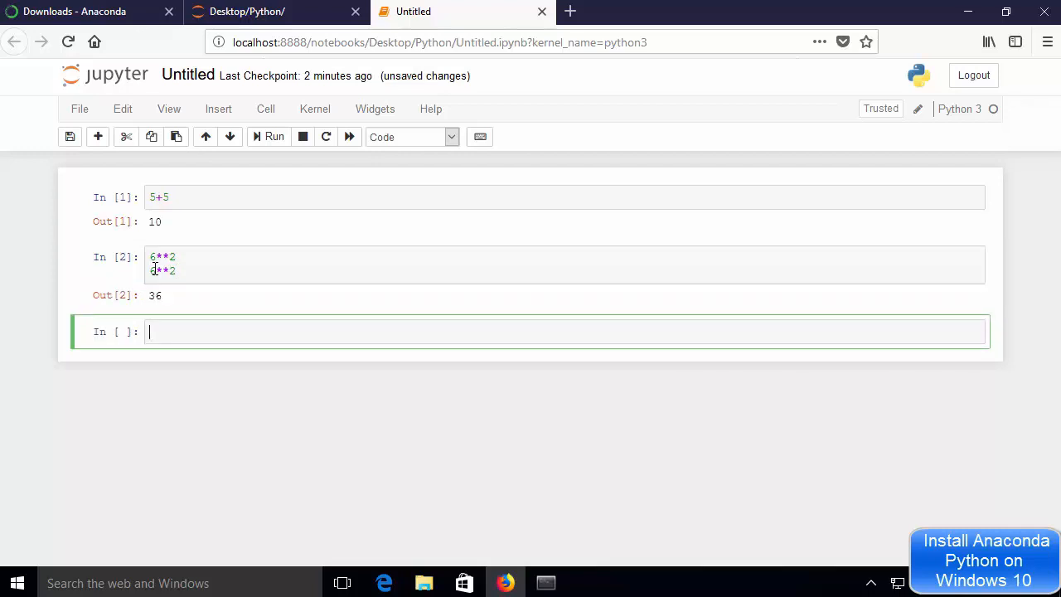
left_click_drag(164, 296, 147, 295)
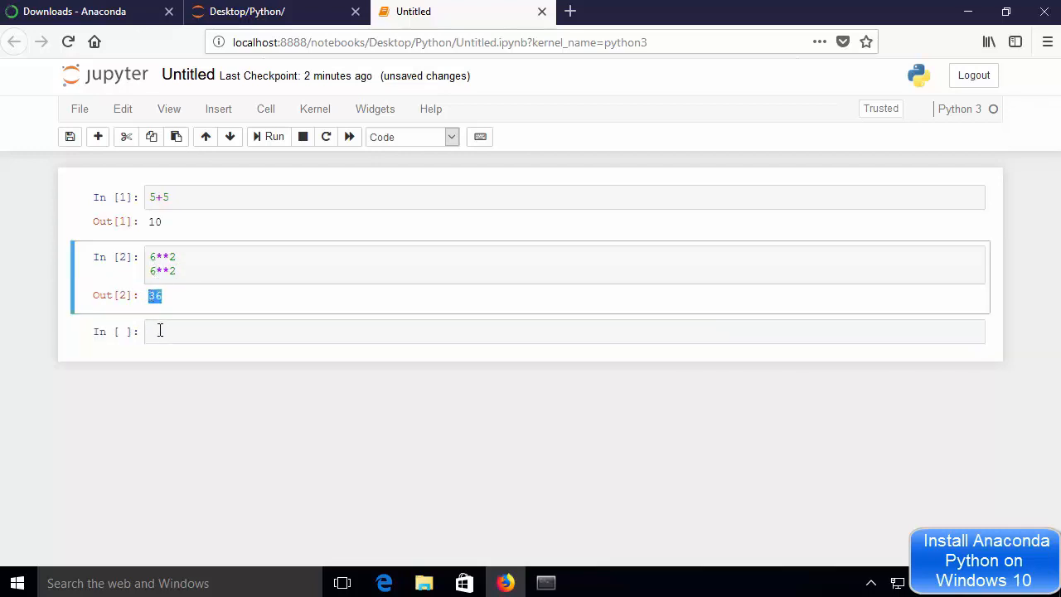
Enter x=6 and x*6 on two lines of the third notebook cell, run it and highlight its output
left_click(160, 331)
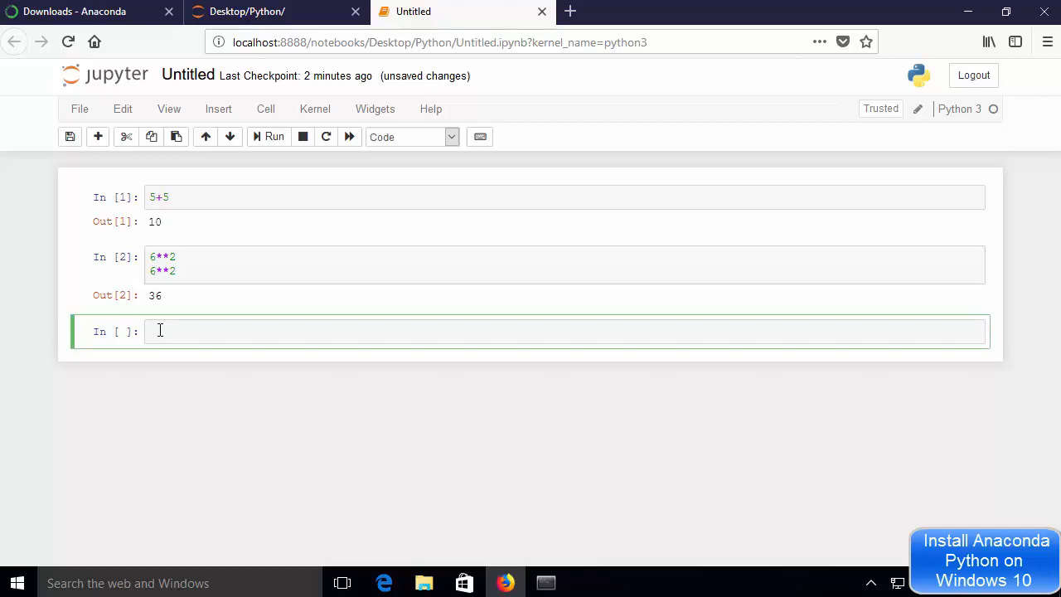
type("x=6")
key("Return")
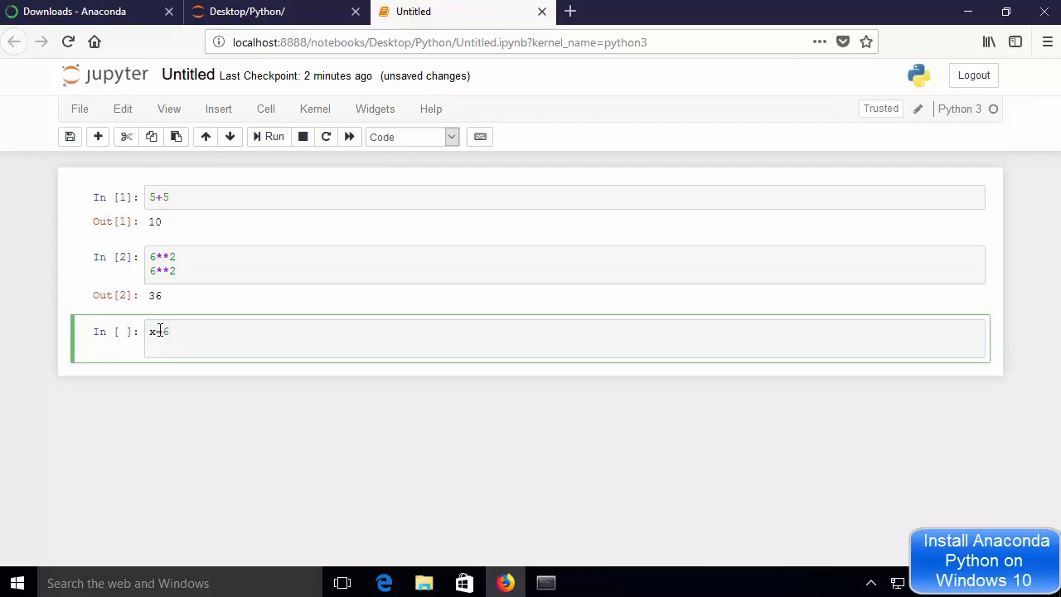
type("x*6")
key("shift+Return")
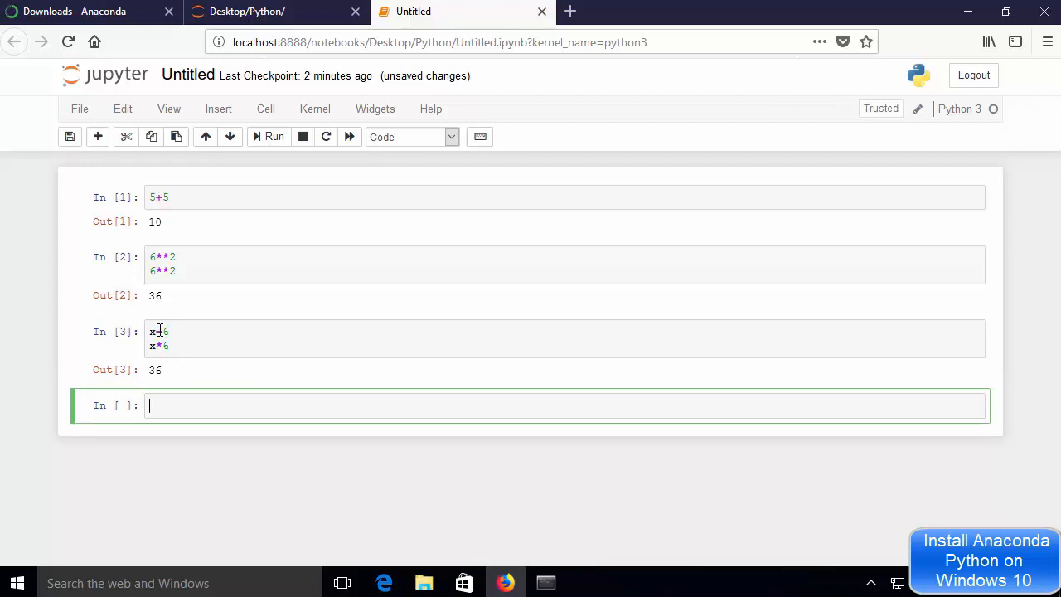
left_click_drag(167, 370, 154, 370)
left_click(168, 370)
left_click(192, 466)
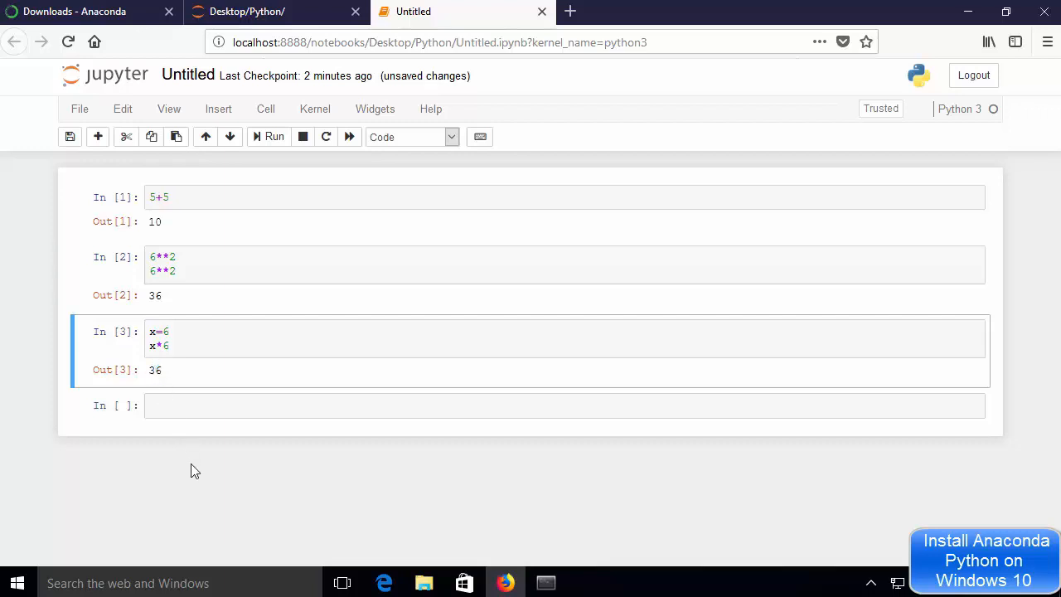
Rename the Untitled notebook as first_python_test
left_click(192, 75)
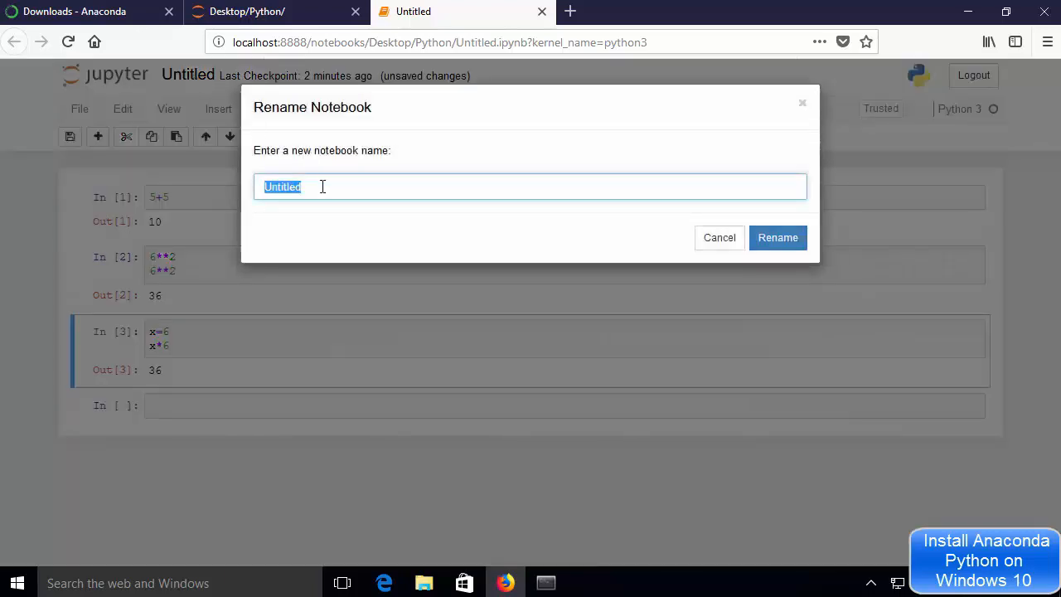
key("BackSpace")
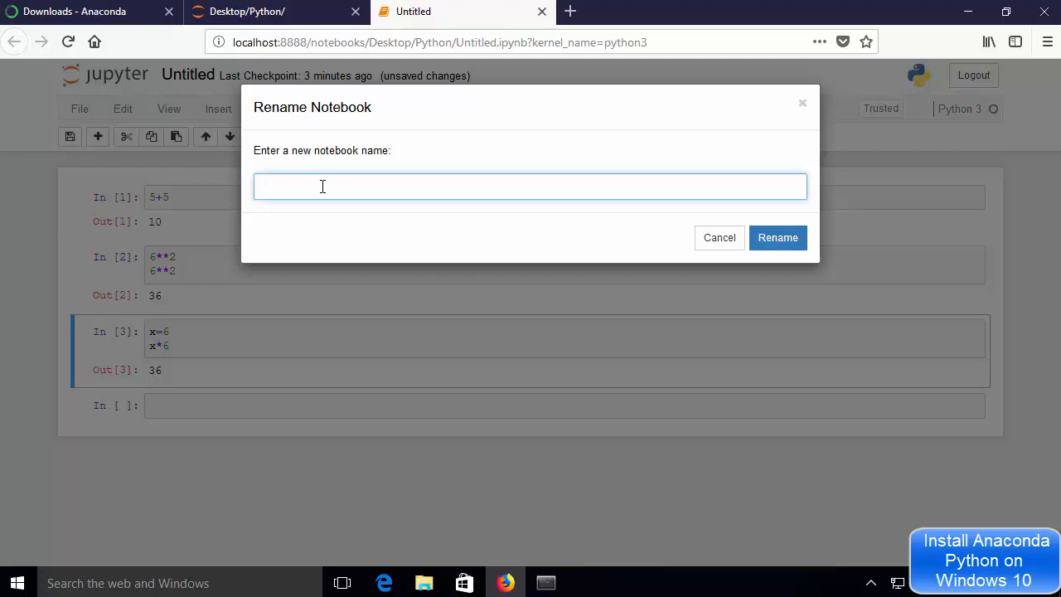
type("first_python_test")
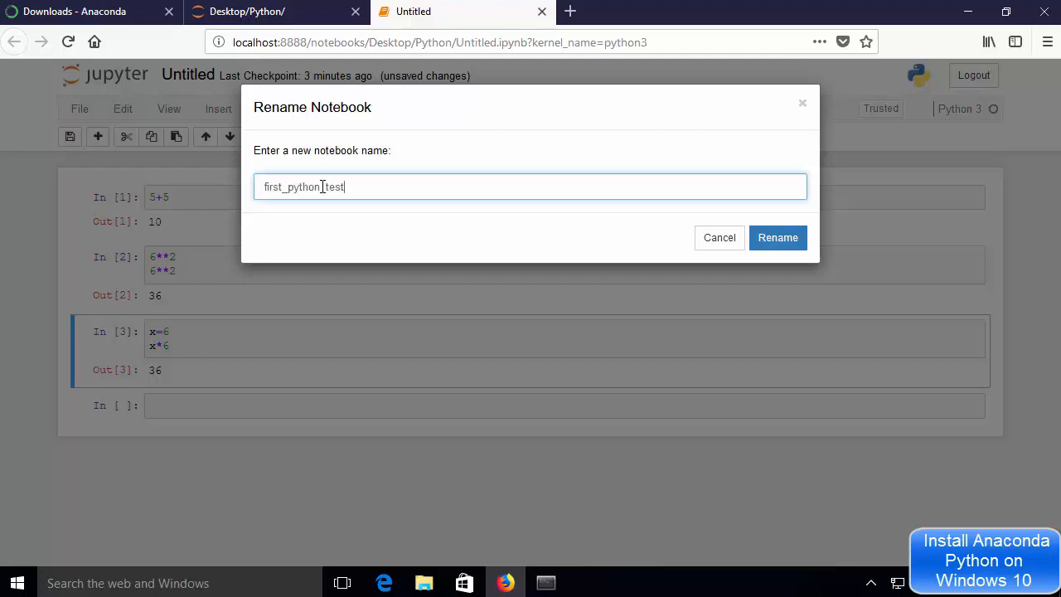
left_click(792, 245)
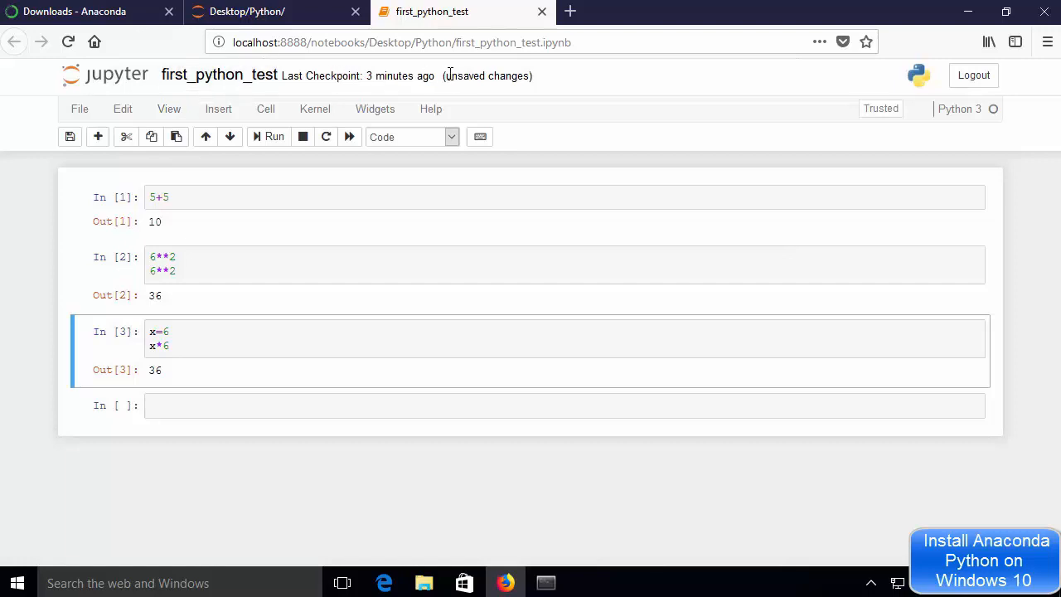
Highlight the notebook's save status and save the notebook with a checkpoint
left_click_drag(447, 76, 532, 75)
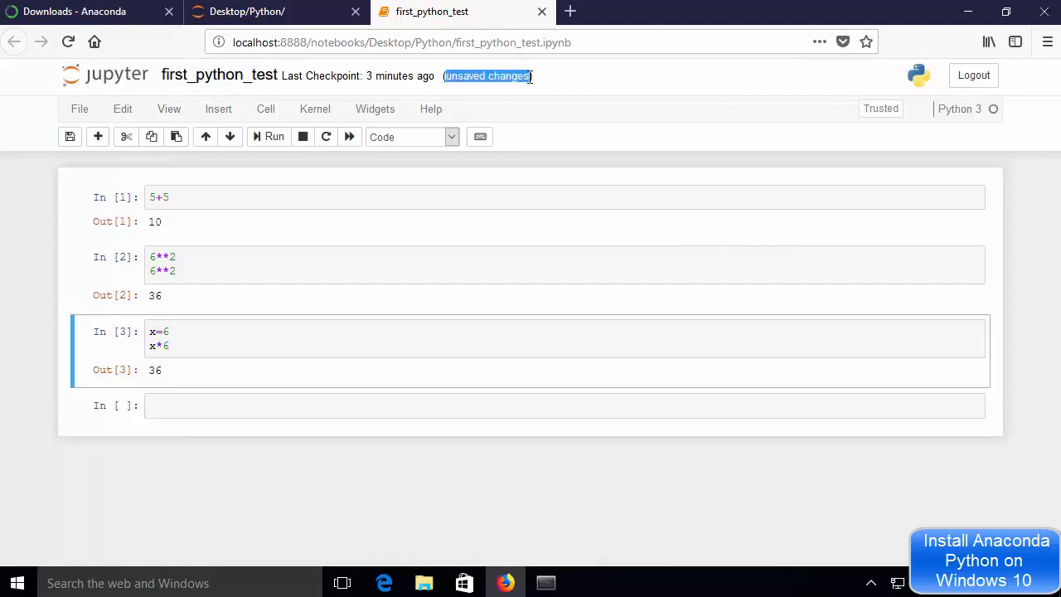
left_click(81, 109)
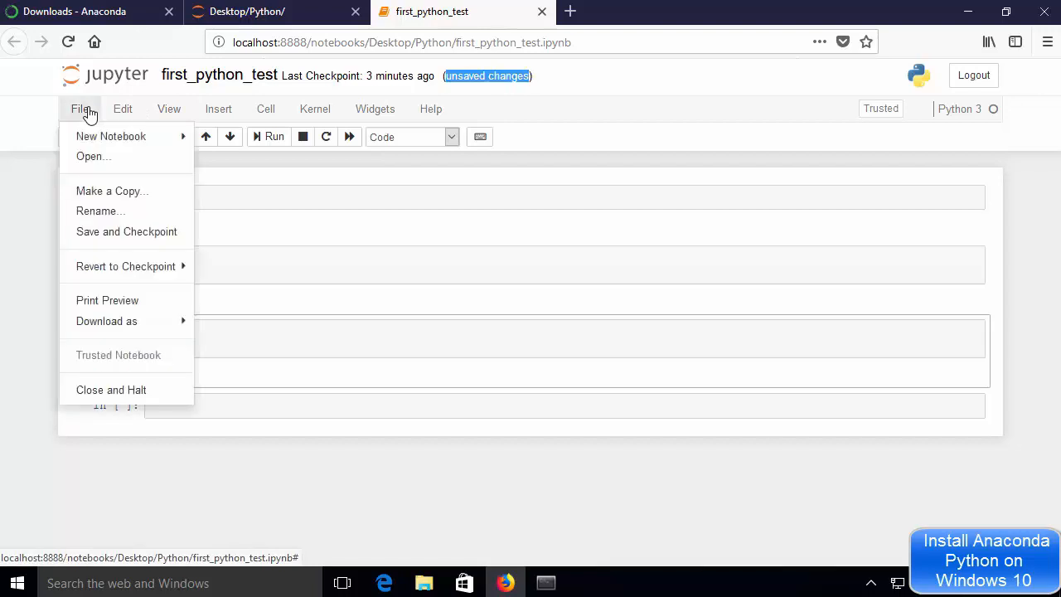
left_click(97, 236)
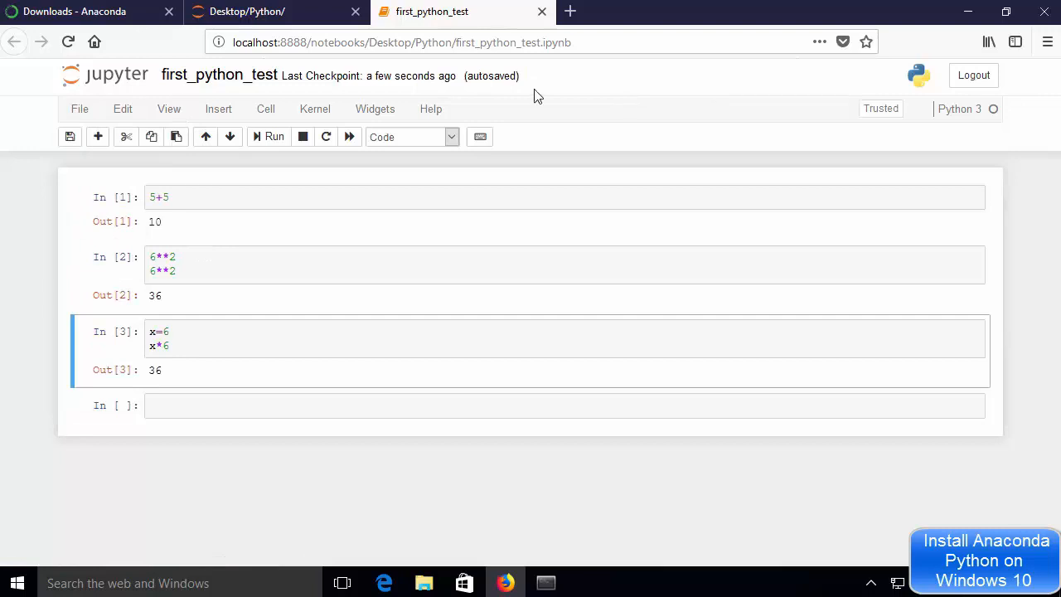
Open the Desktop's Python folder in File Explorer to check for the saved notebook file
left_click(417, 587)
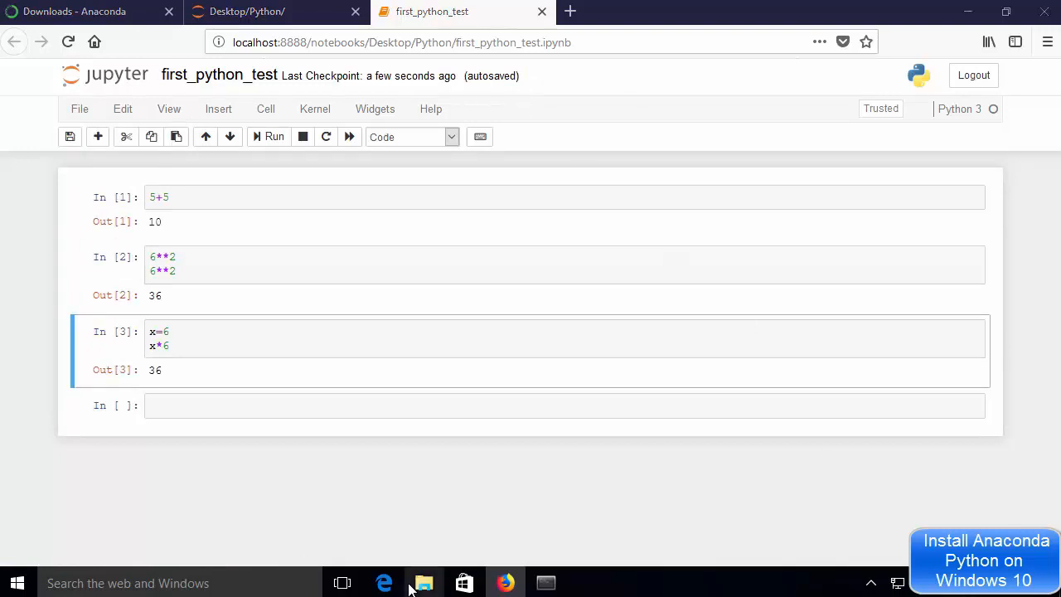
double_click(321, 177)
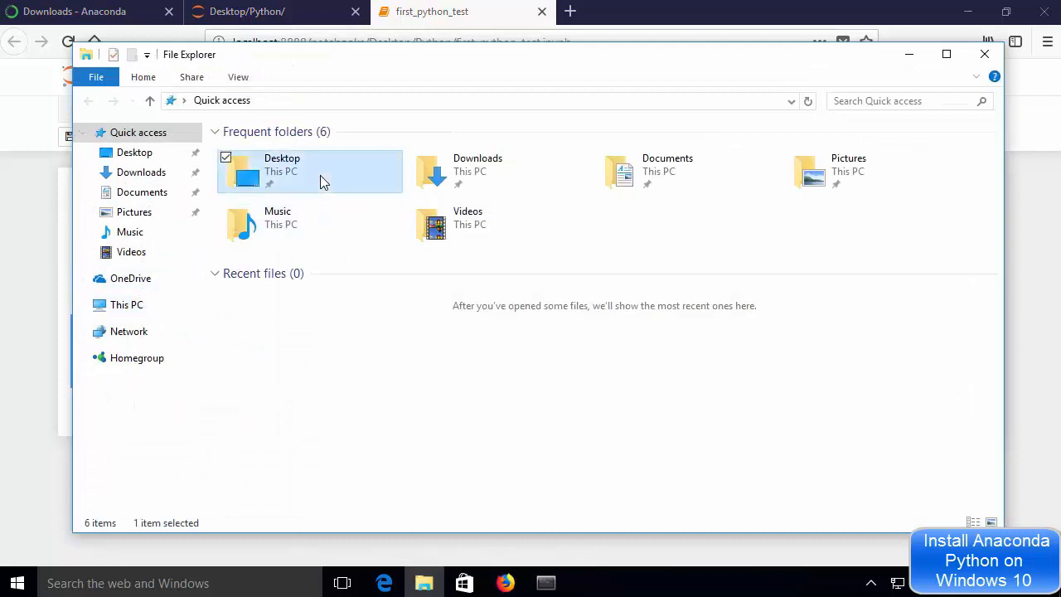
double_click(274, 171)
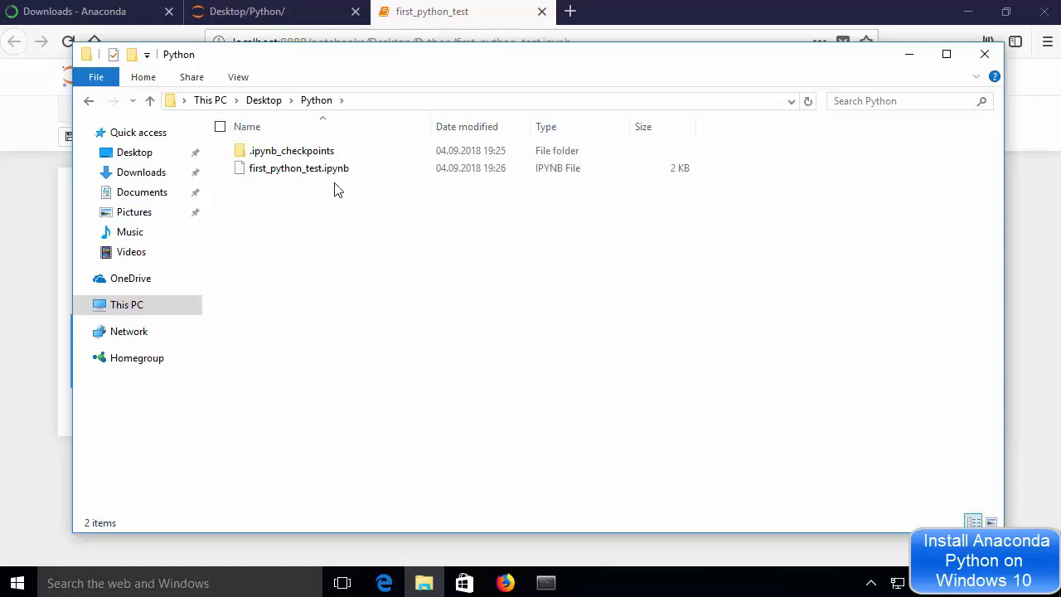
Minimize the browser, search Windows for anaconda and open a new Anaconda Prompt window
left_click(967, 12)
left_click(217, 589)
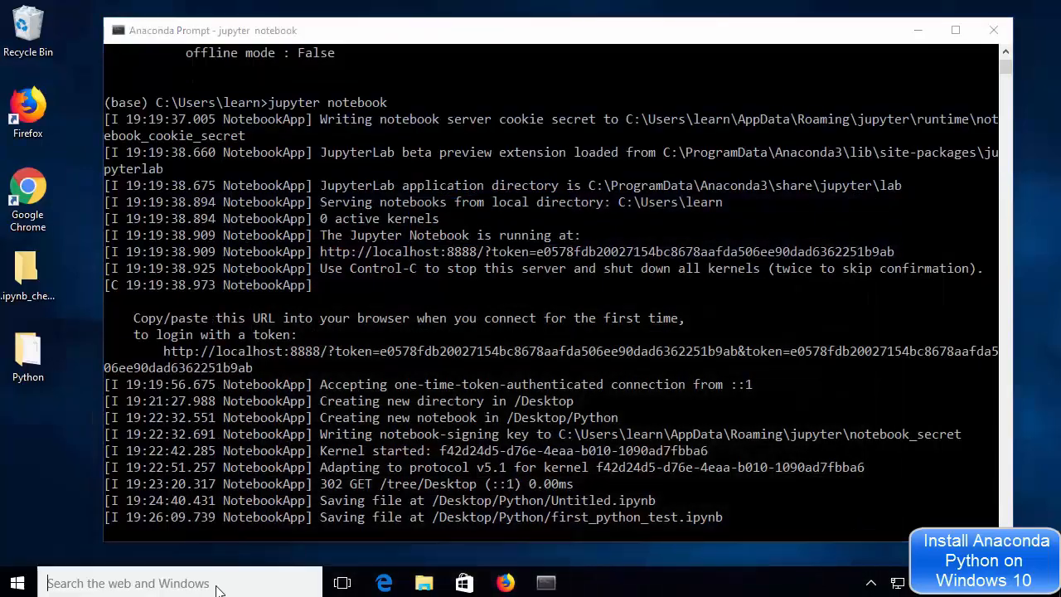
type("a")
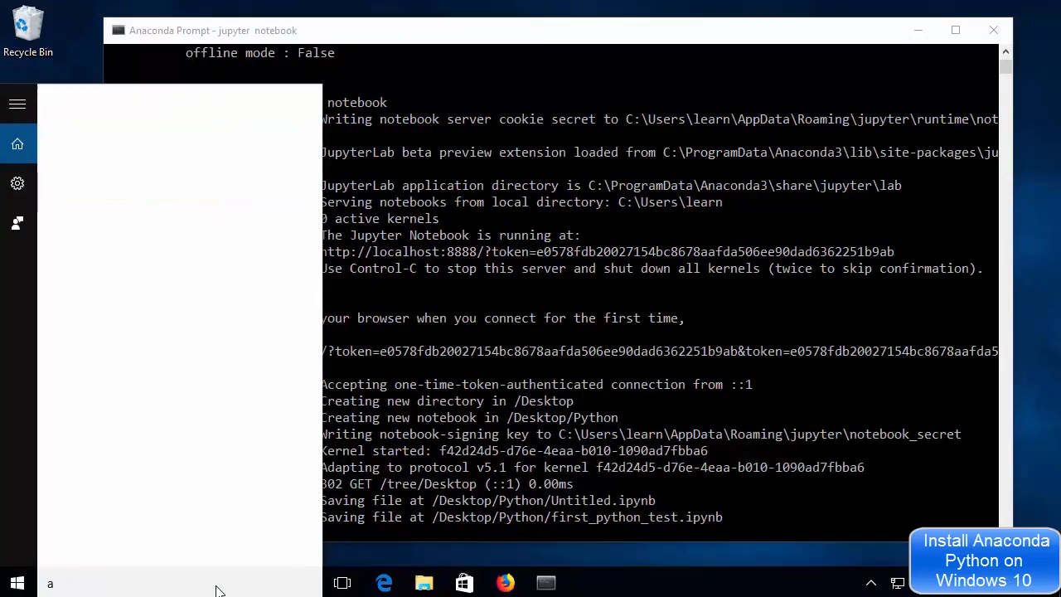
type("naconda")
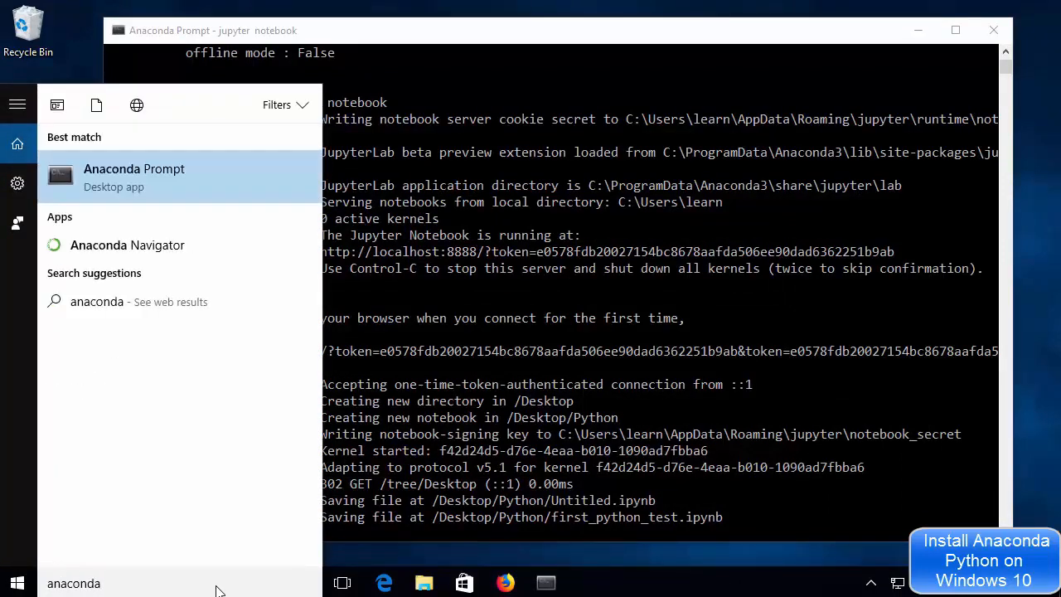
left_click(175, 187)
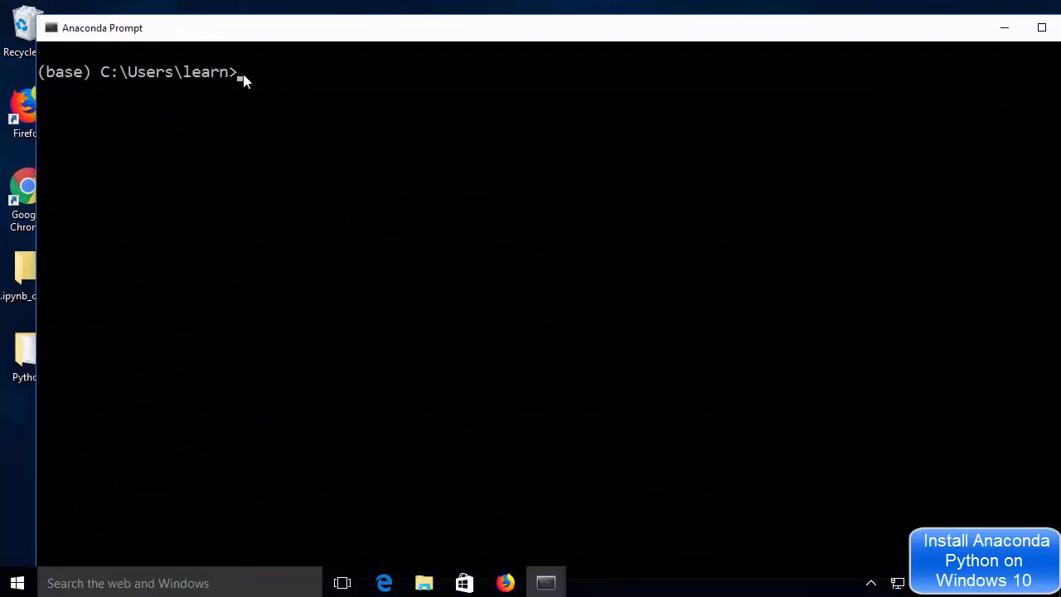
Launch Spyder with the command start spyder, allowing Python through the firewall on private networks and dismissing the update notice
type("start spyder")
key("Return")
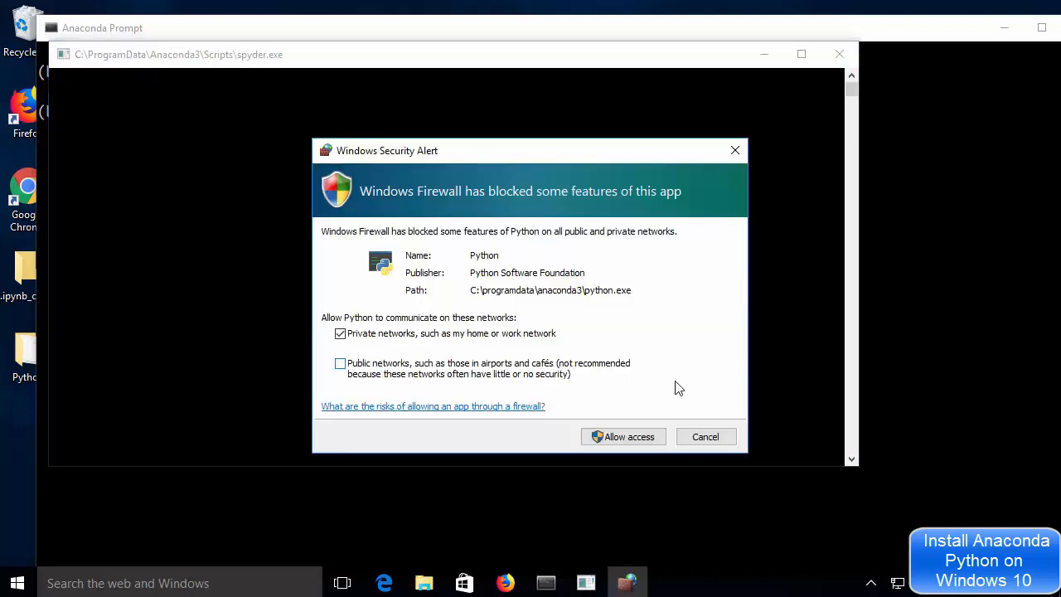
left_click(628, 440)
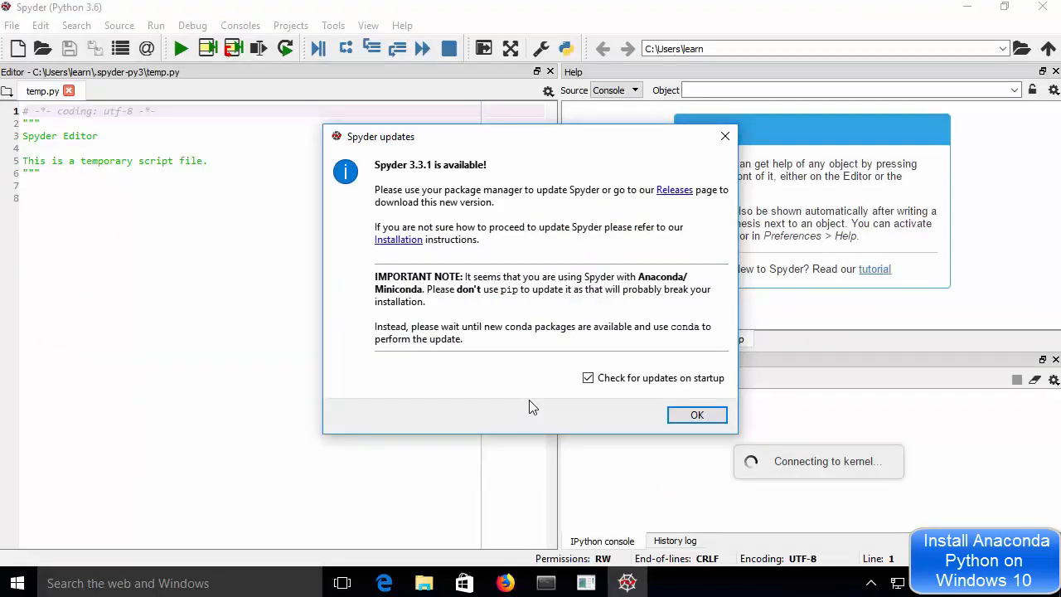
left_click(695, 417)
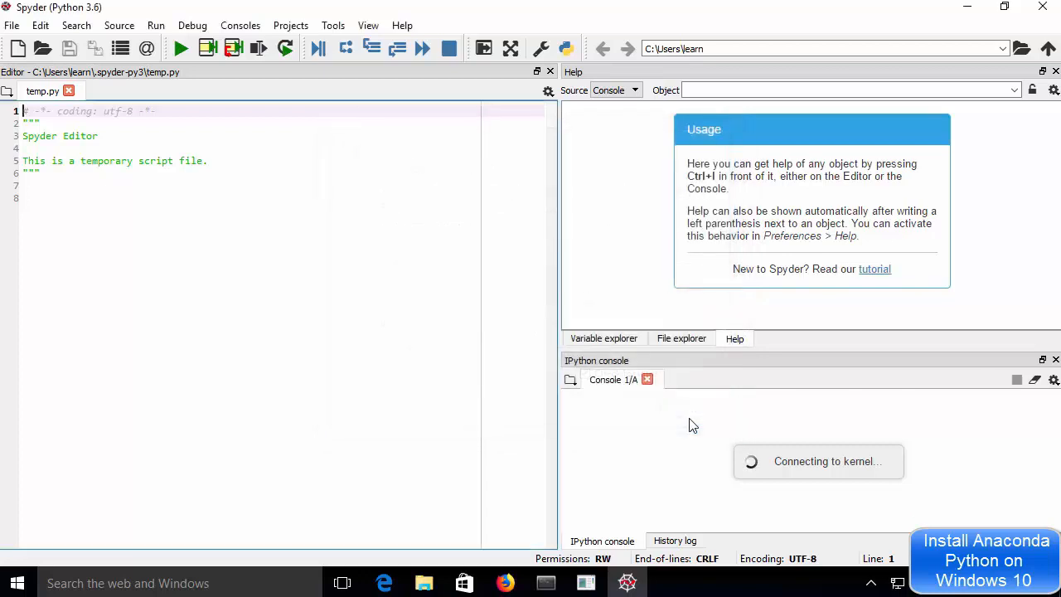
Enter 5+5 on line 8 of temp.py, run just that line and highlight its output in the console
left_click(127, 225)
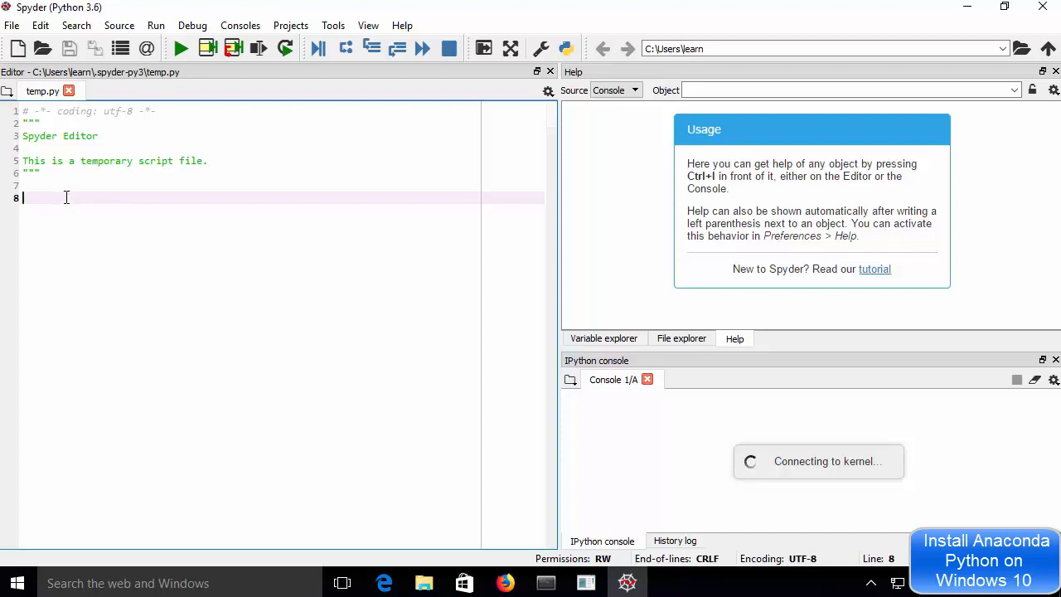
type("5+5")
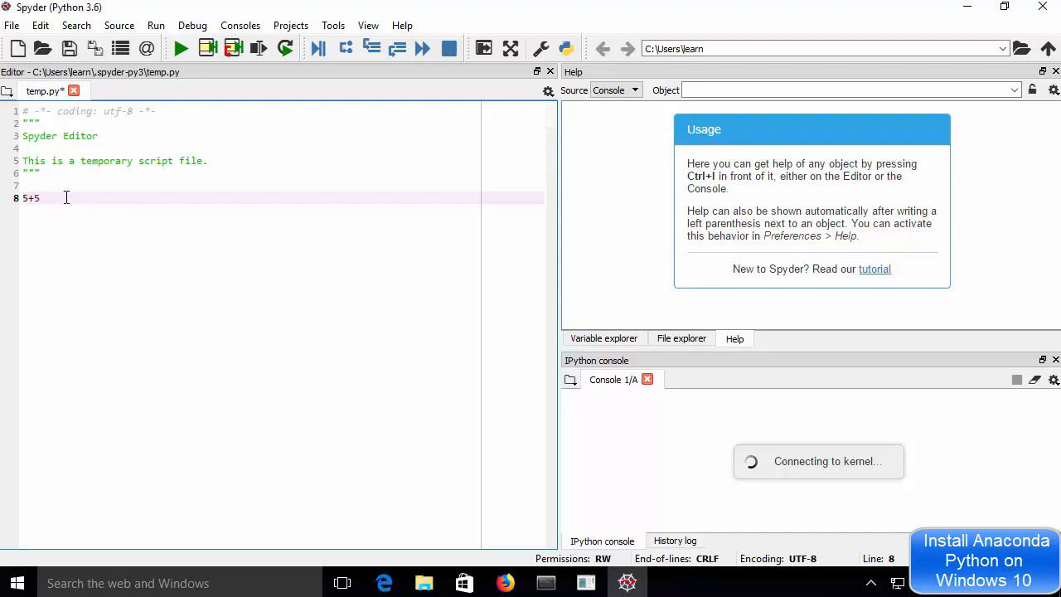
left_click_drag(67, 198, 19, 197)
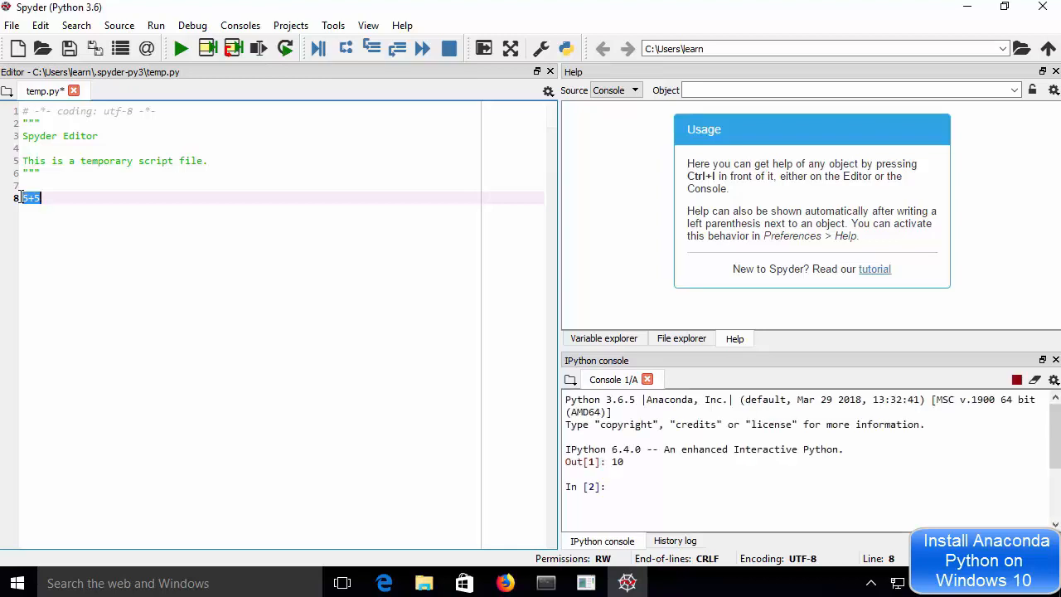
double_click(618, 462)
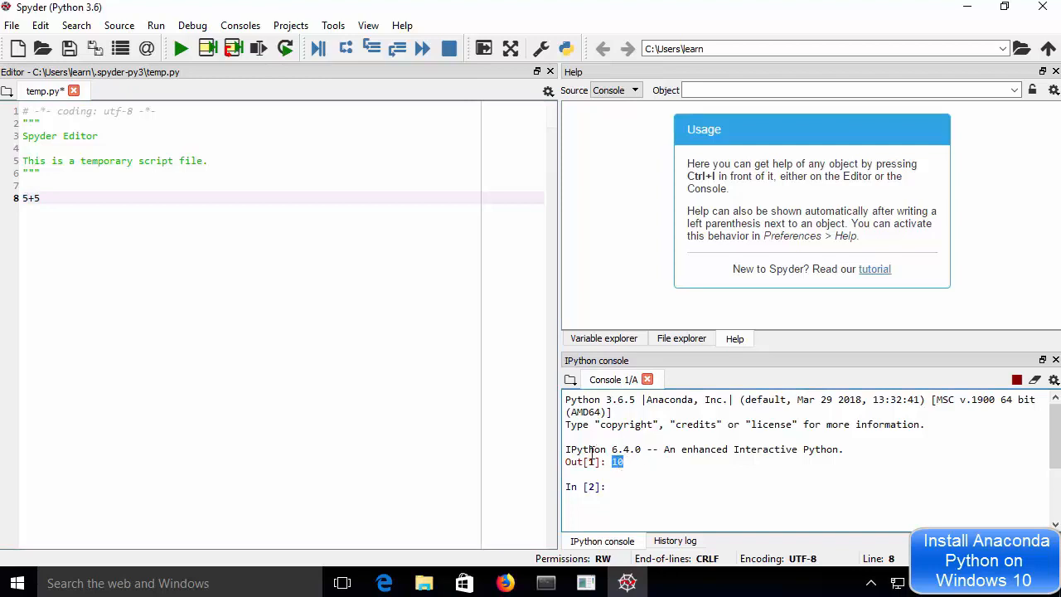
left_click(646, 464)
Run the whole temp.py file in the current console with the default run settings and highlight the file name in the console
left_click(381, 240)
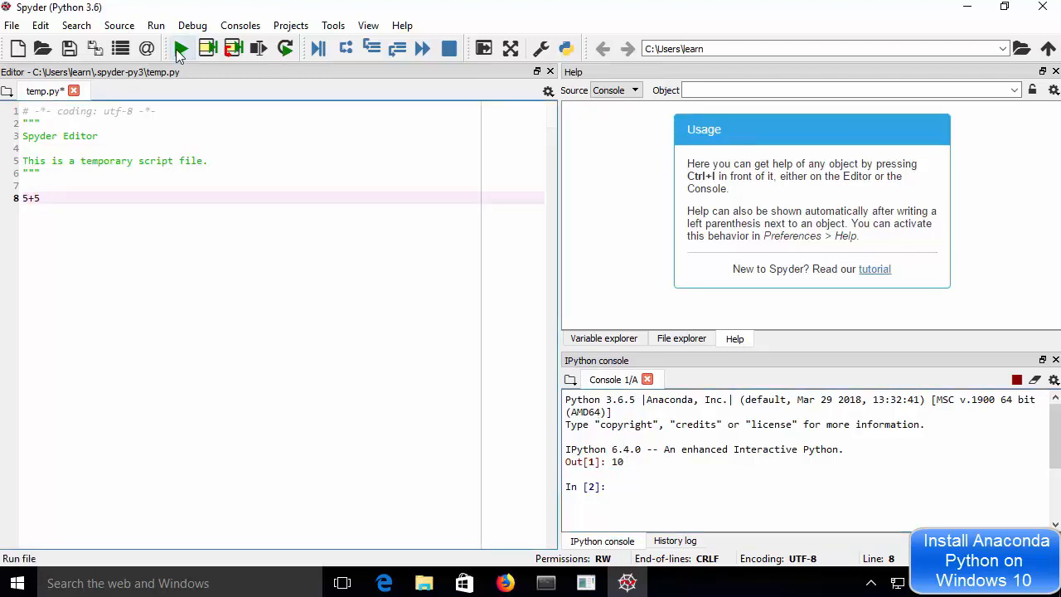
left_click(180, 49)
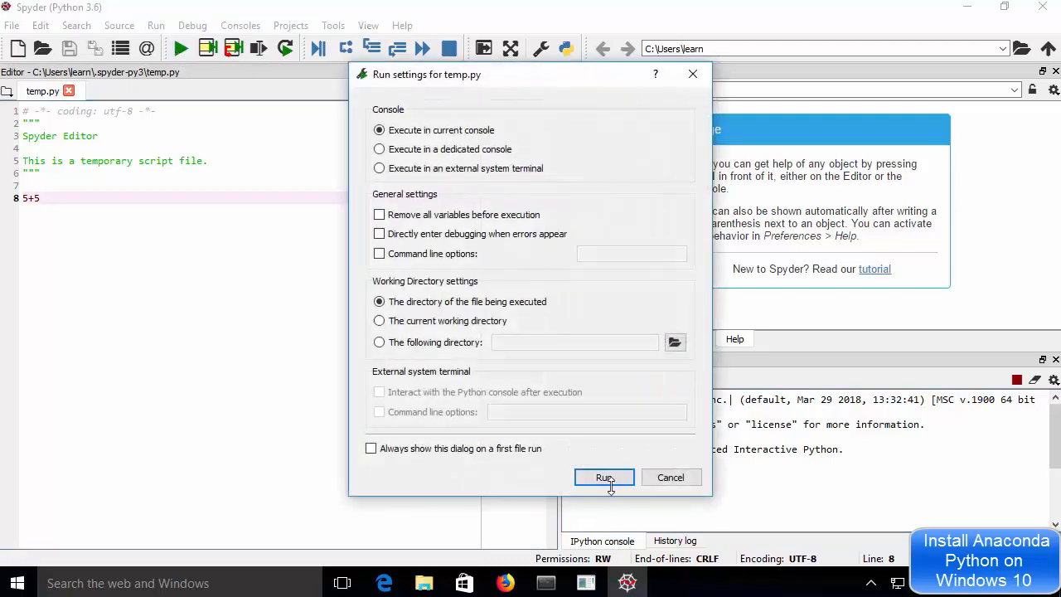
left_click(608, 481)
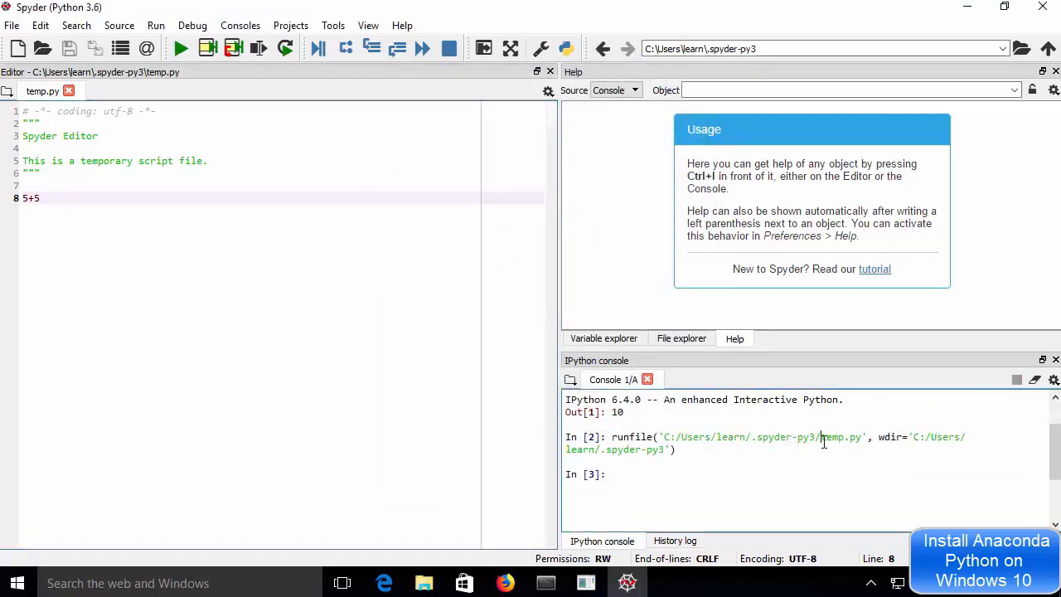
left_click_drag(822, 442, 862, 442)
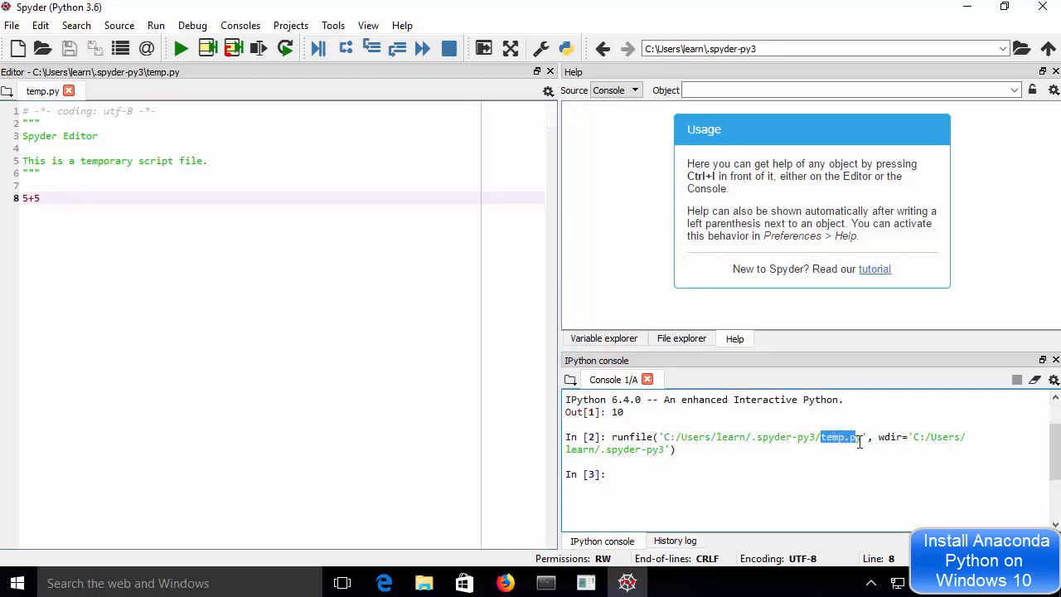
Wrap the expression on line 8 as print(5+5) and save temp.py
left_click(25, 197)
type("print")
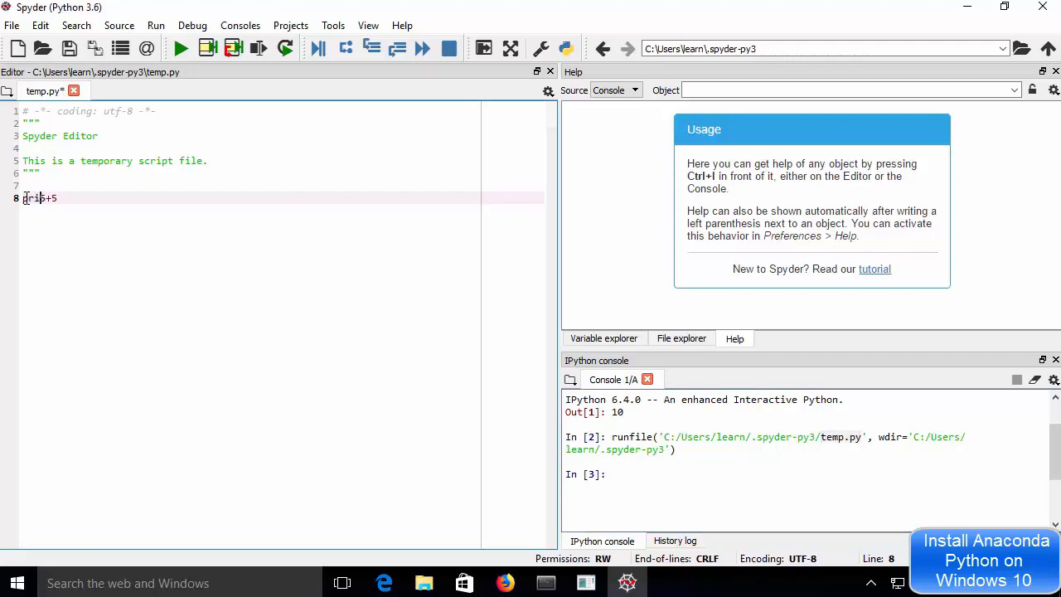
type("(")
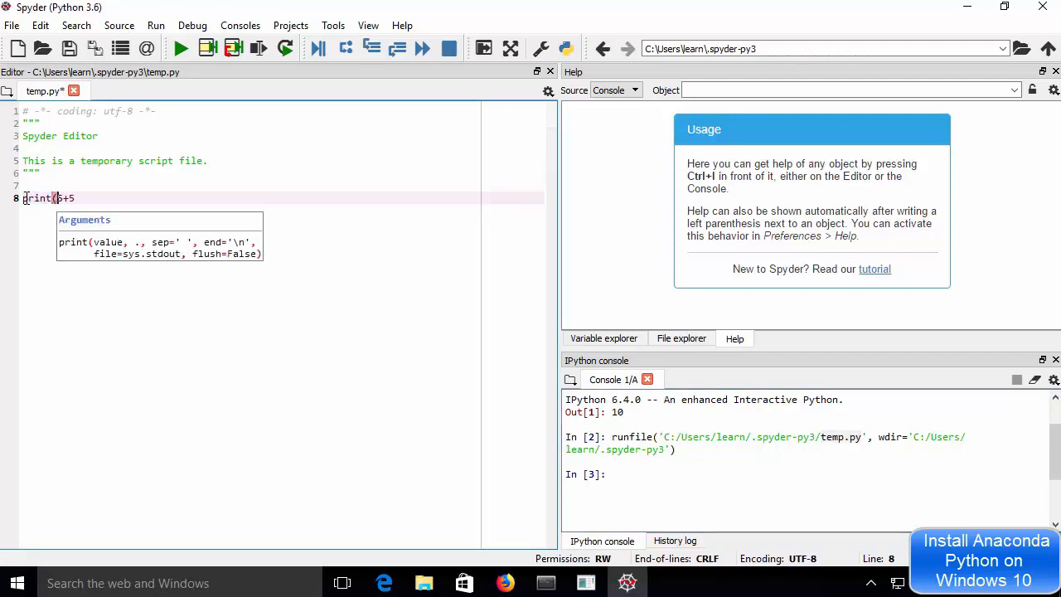
key("End")
type(")")
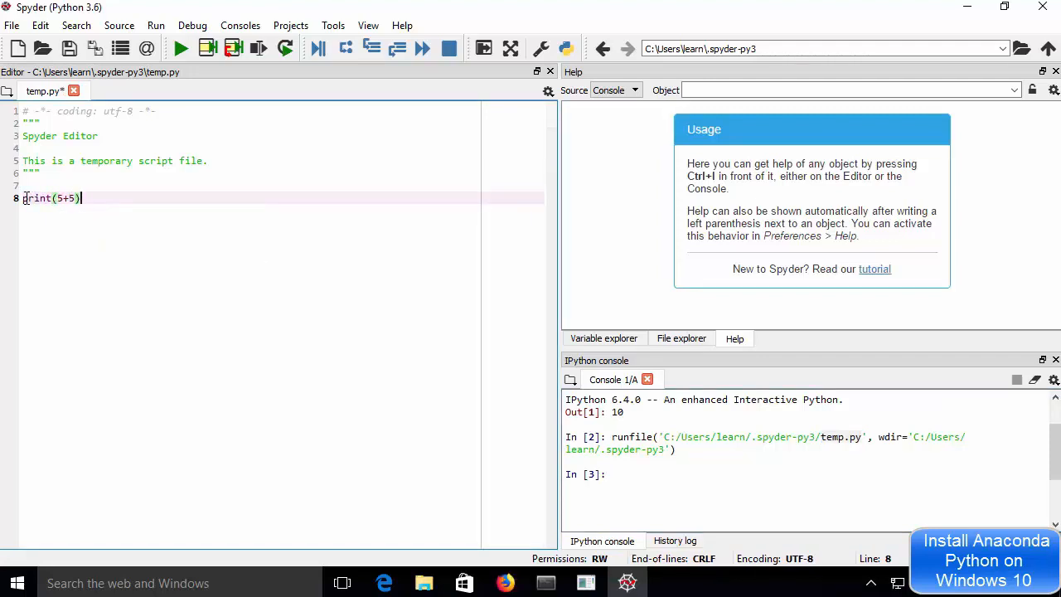
key("ctrl+s")
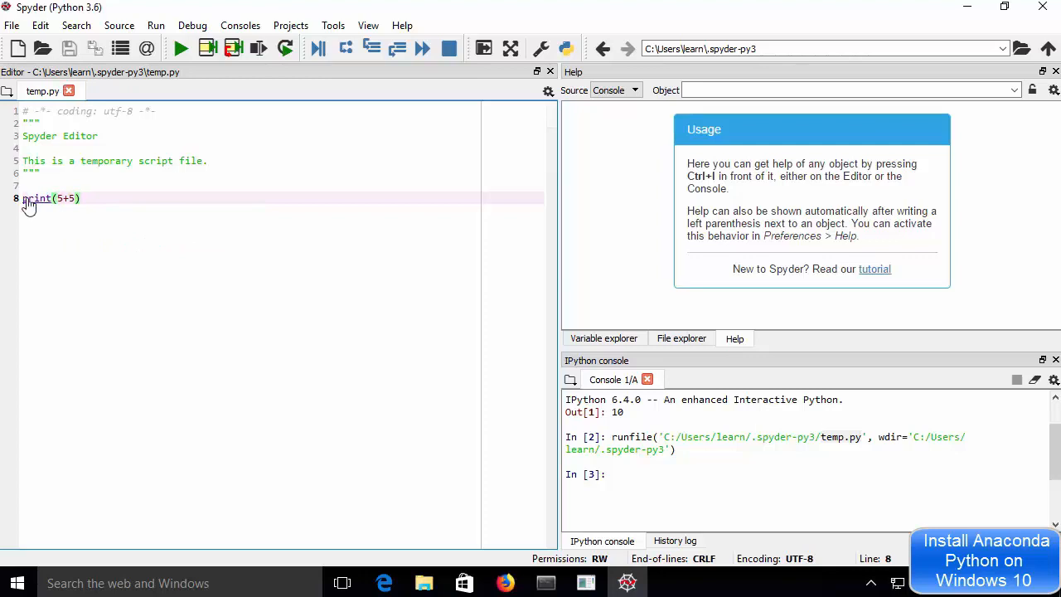
Run the edited temp.py file and highlight its printed output and the file name in the console
left_click(179, 51)
left_click_drag(876, 503, 567, 499)
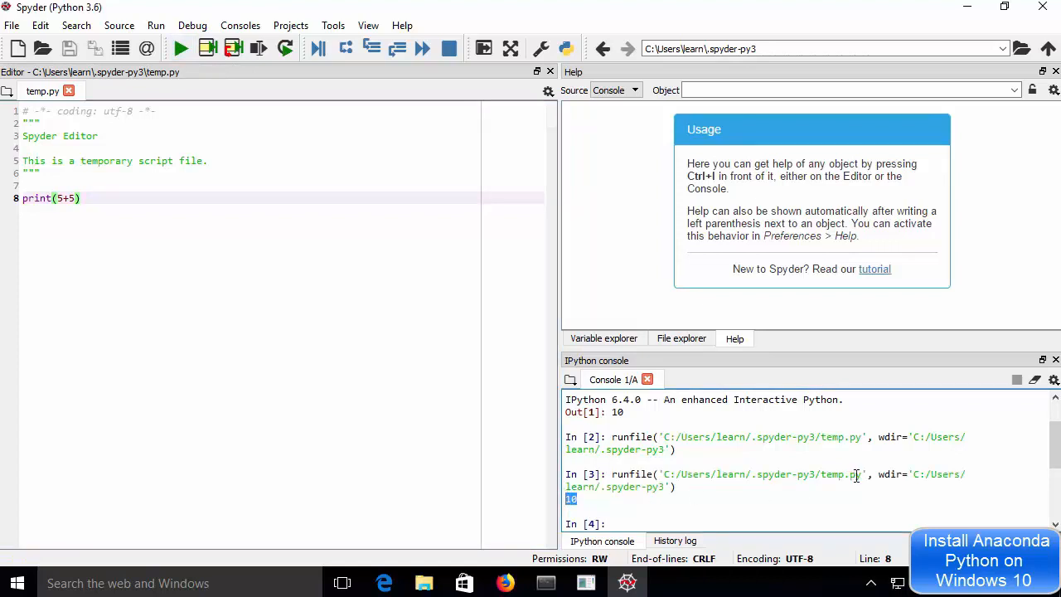
left_click_drag(860, 475, 811, 475)
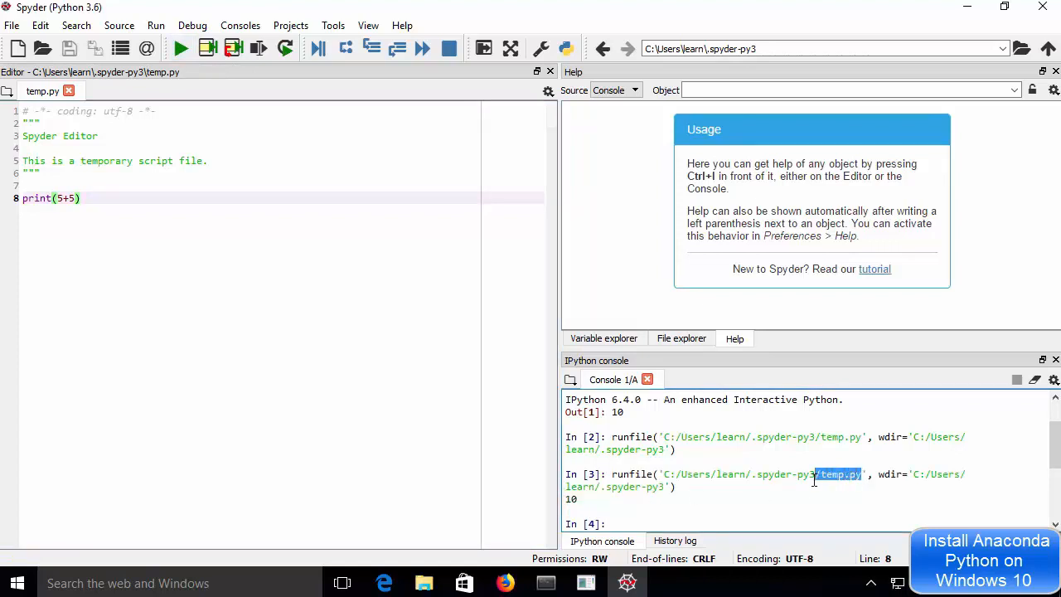
Run only the print(5+5) line of temp.py as a selection in the console, and close Spyder
left_click(108, 203)
left_click_drag(108, 203, 24, 197)
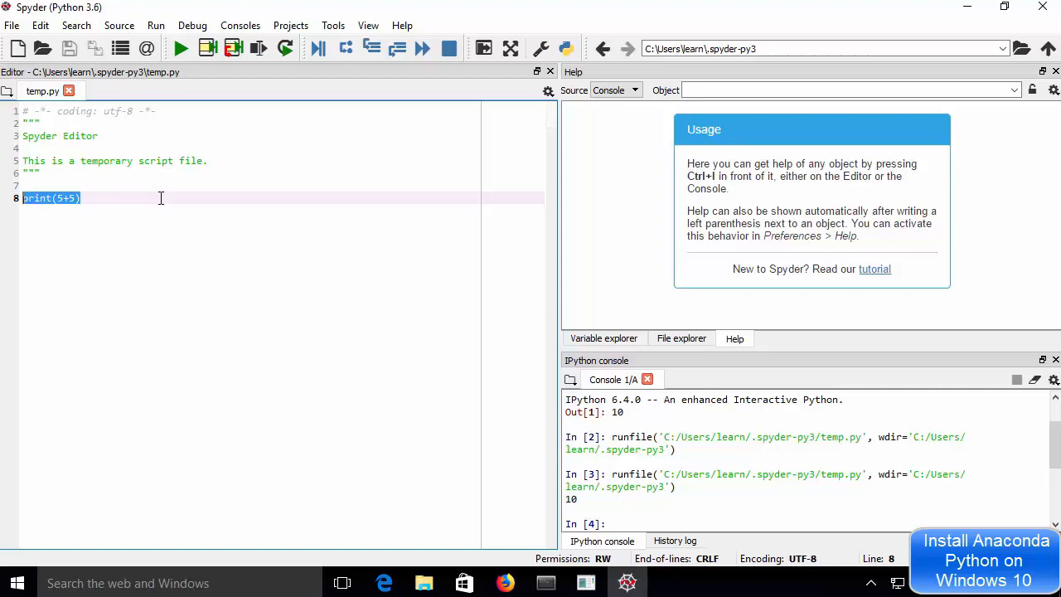
key("F9")
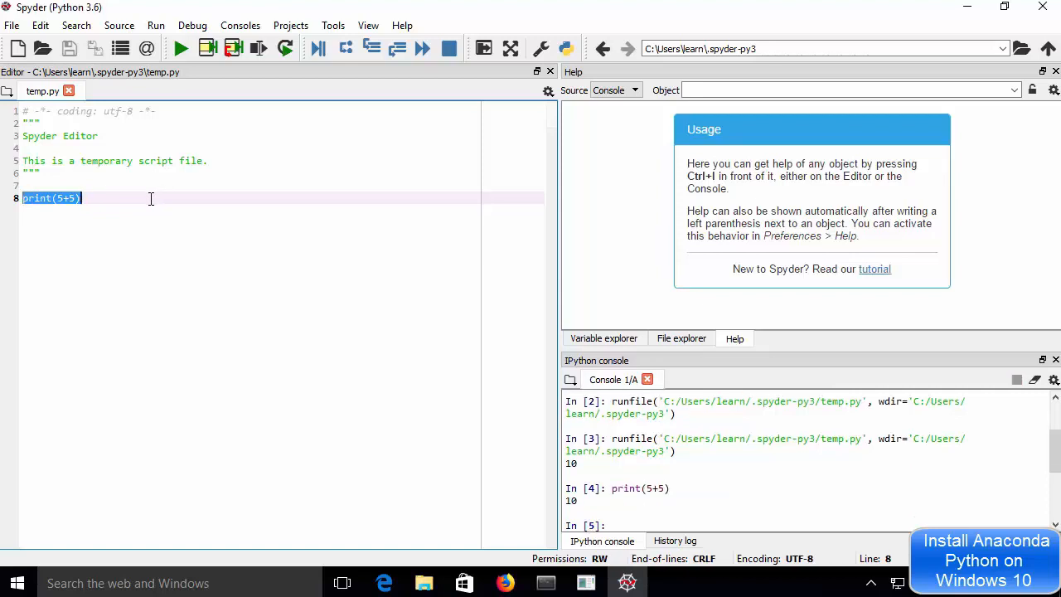
left_click(150, 199)
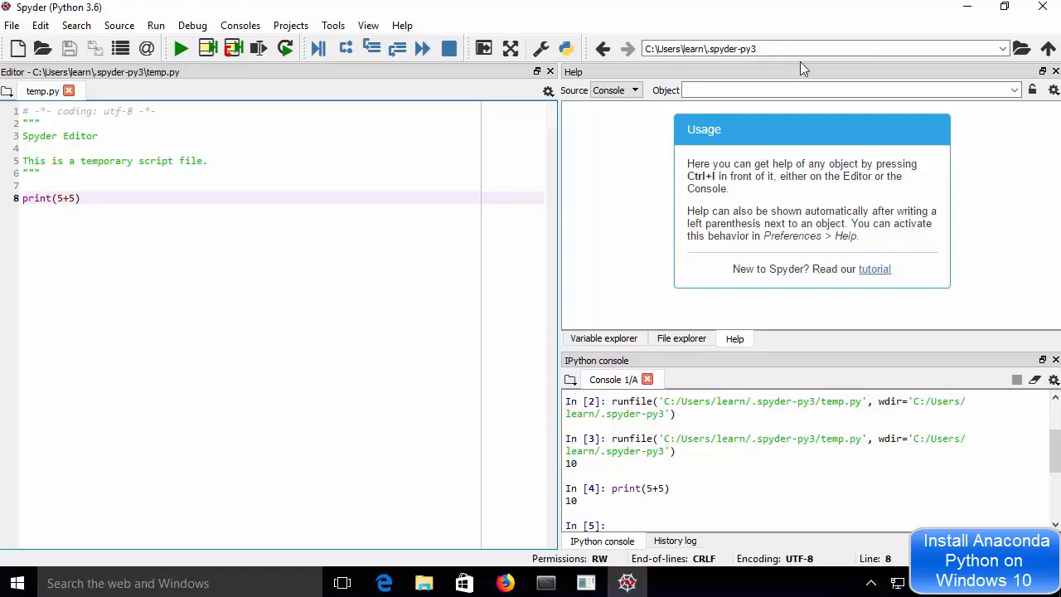
left_click(1043, 8)
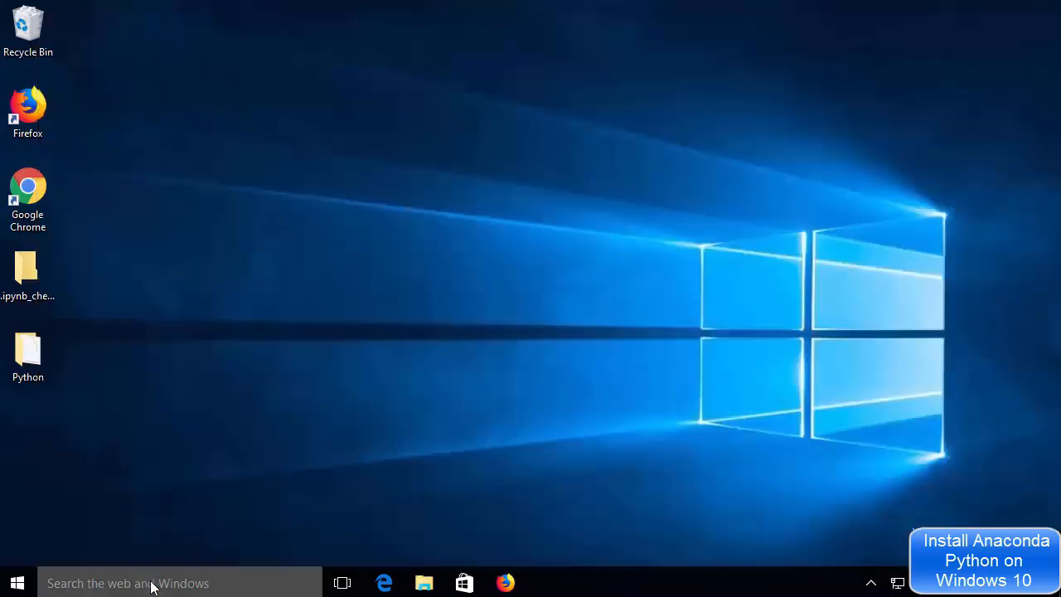
Find and launch Anaconda Navigator on Windows, dismiss its welcome message permanently and look through the available applications
left_click(152, 588)
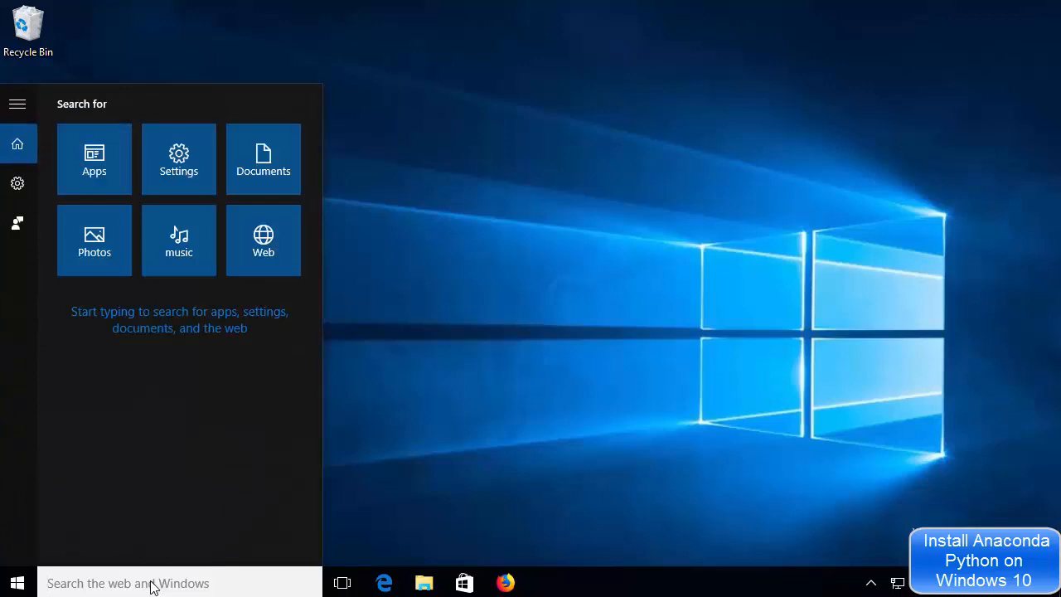
type("anaconda")
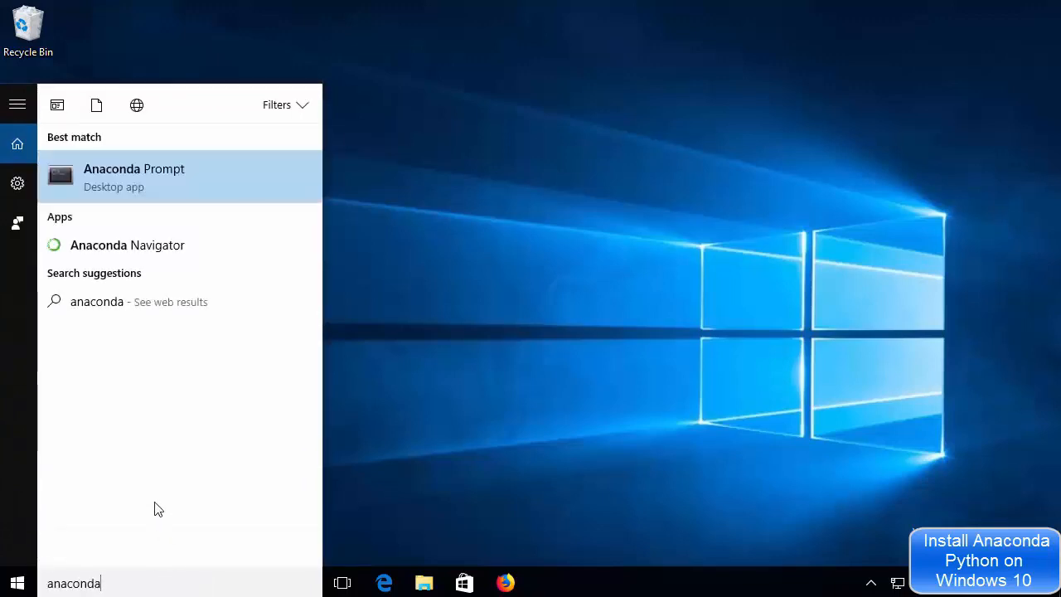
left_click(110, 249)
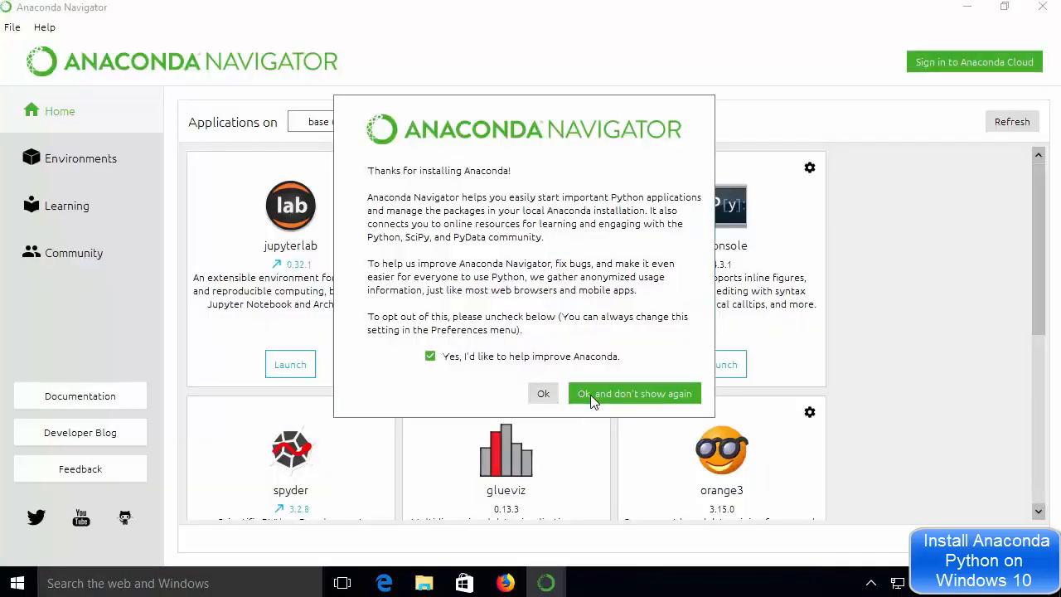
left_click(600, 395)
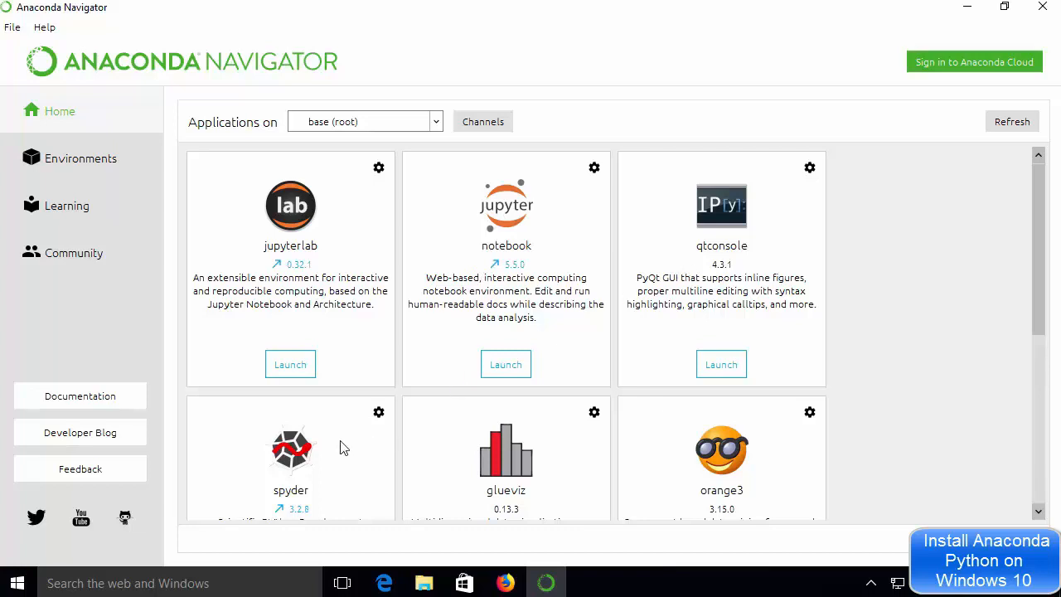
left_click_drag(1042, 291, 1054, 426)
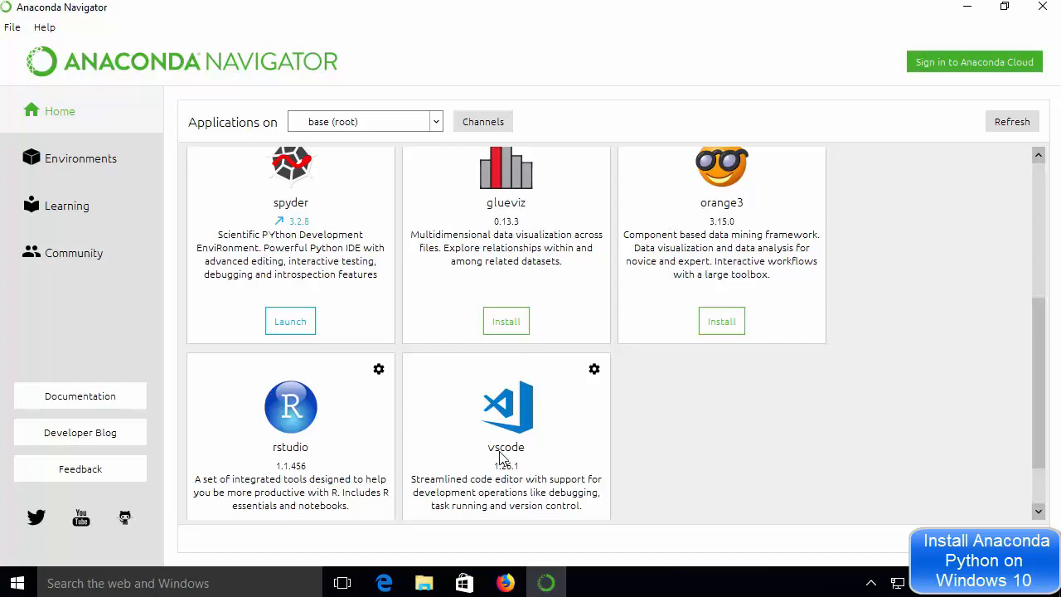
left_click_drag(1042, 382, 1037, 414)
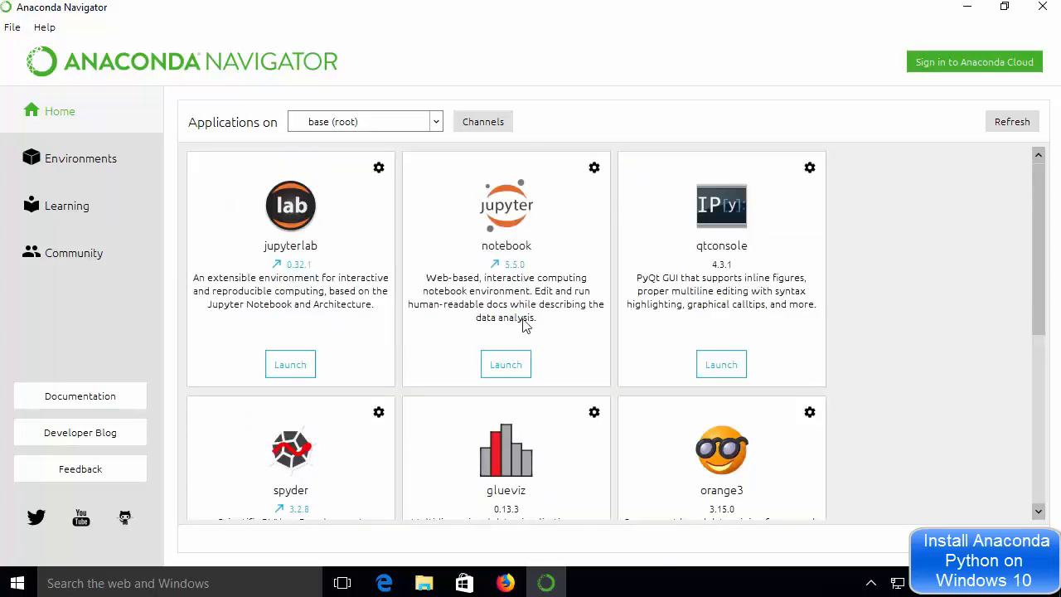
scroll(849, 327, "down", 5)
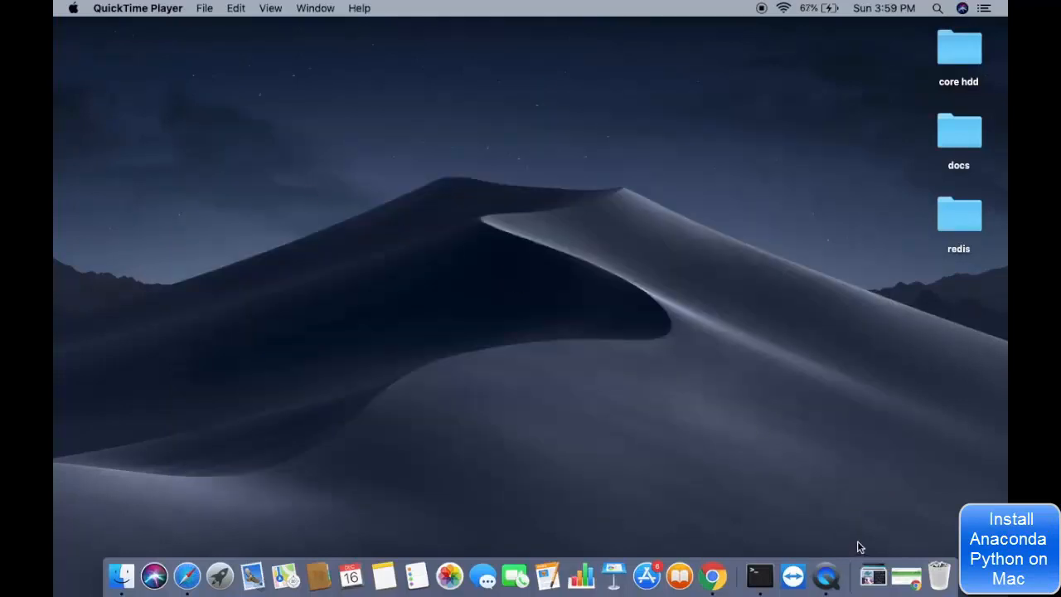
On the Mac, go to the Anaconda website's downloads page in Chrome and download the Python 3.7 version of Anaconda 5.3.1 for macOS
left_click(906, 576)
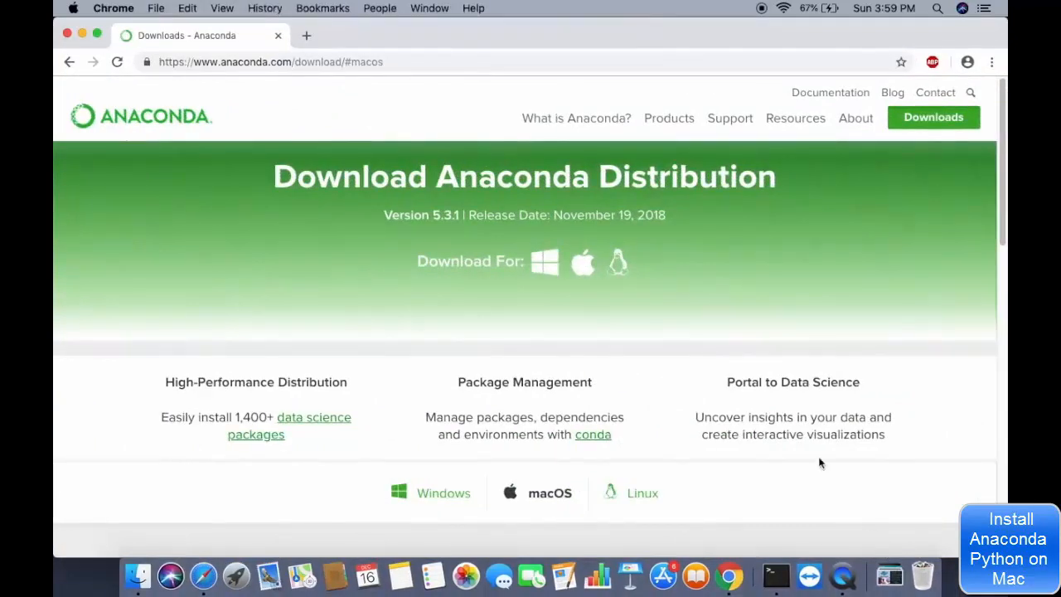
left_click(170, 121)
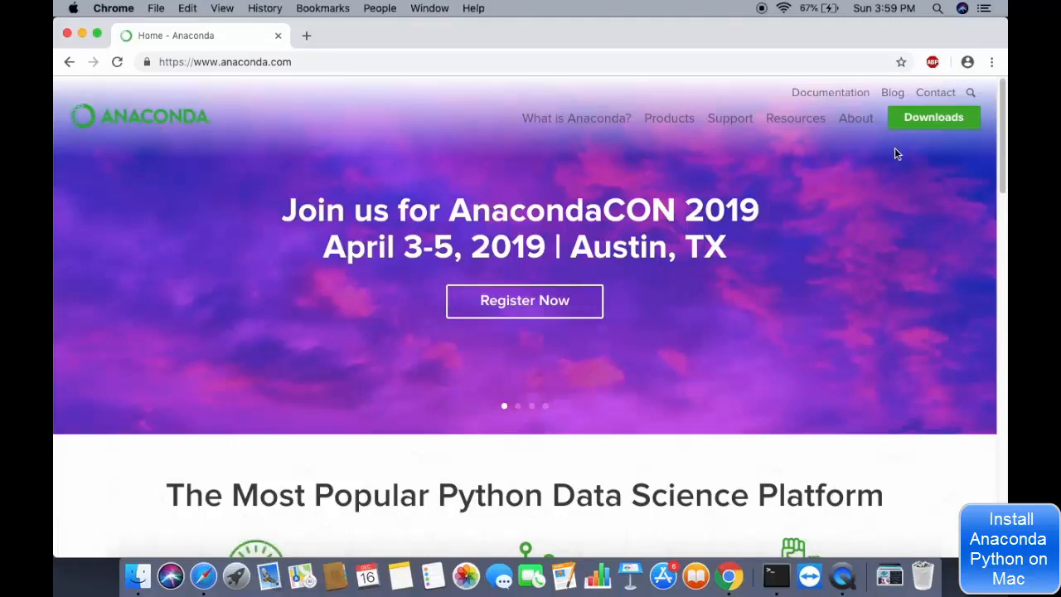
left_click(919, 124)
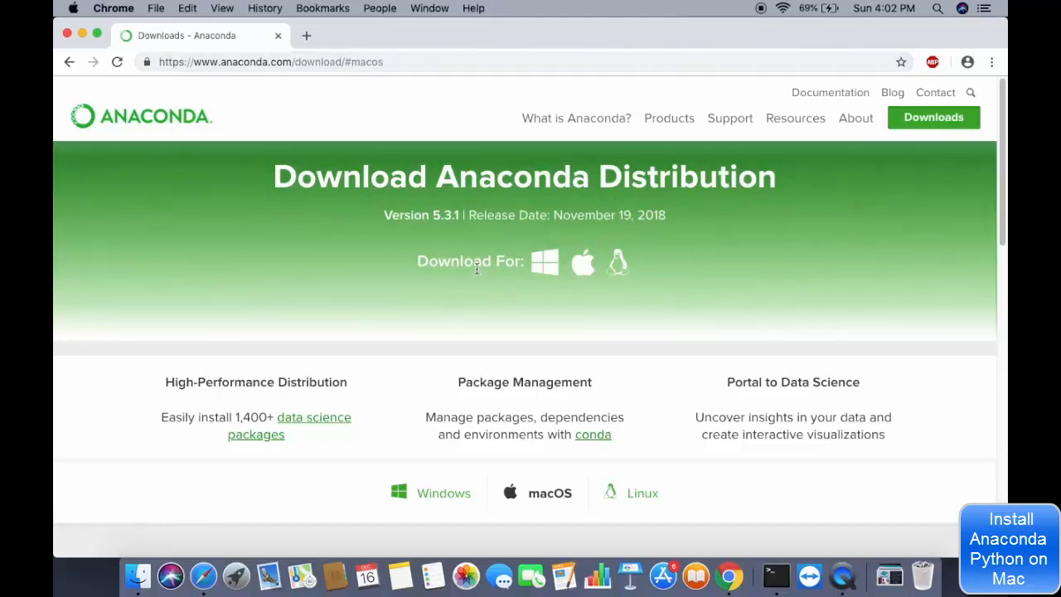
scroll(477, 268, "down", 4)
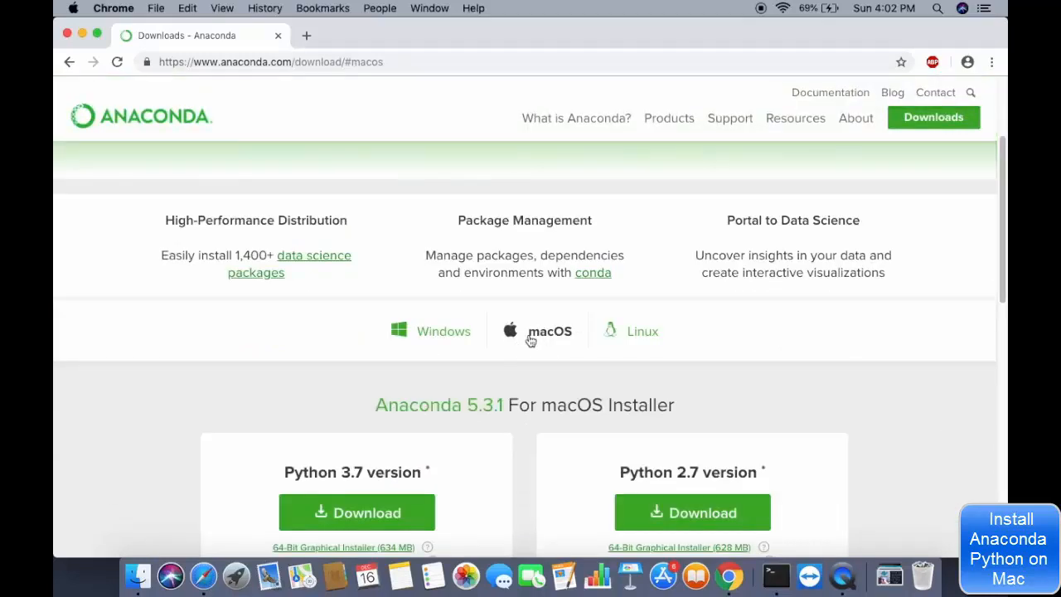
scroll(484, 375, "down", 3)
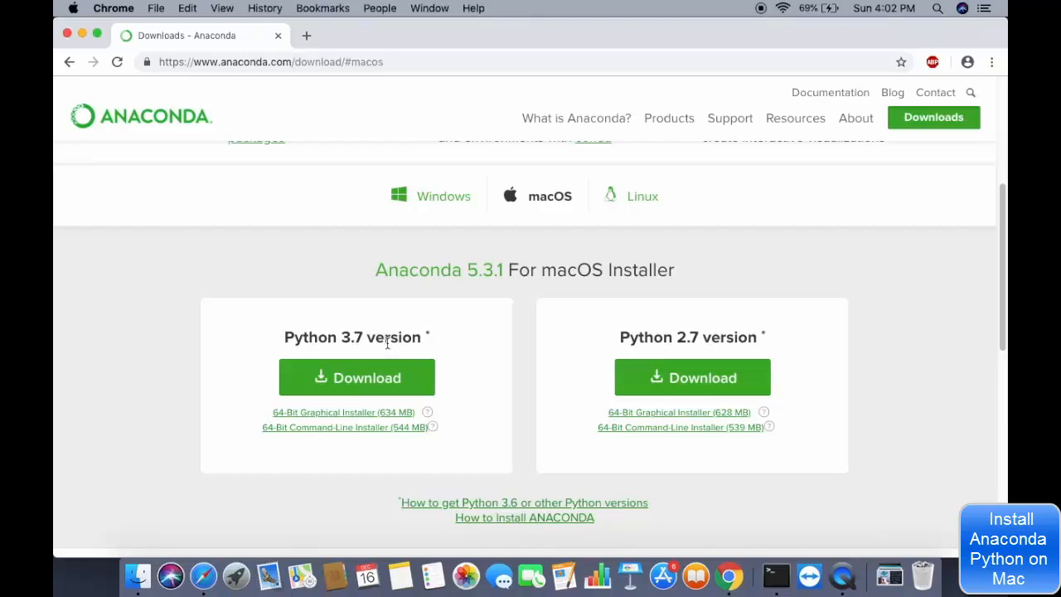
left_click(365, 381)
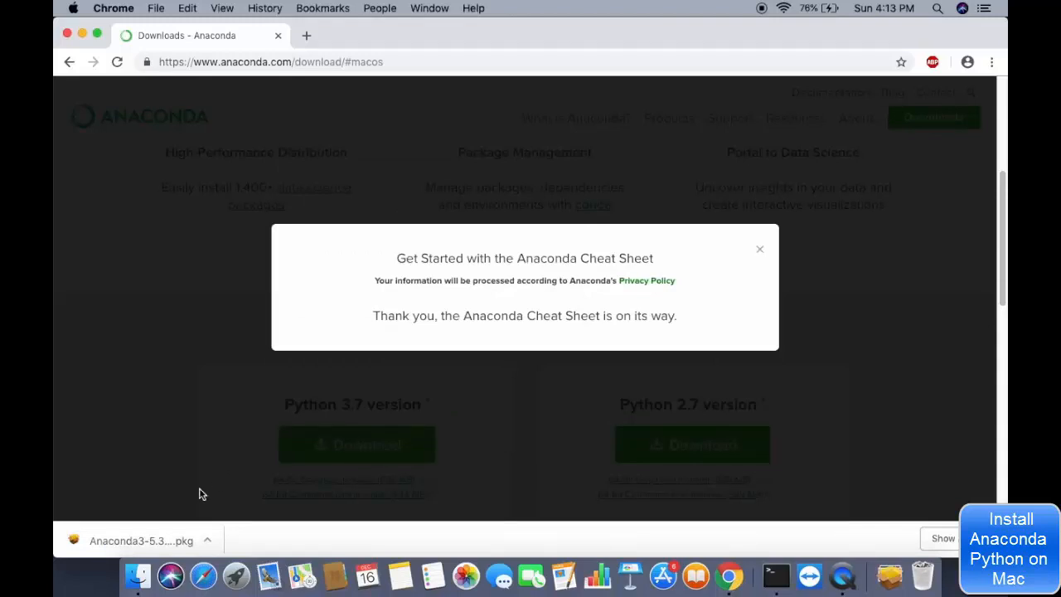
Open the downloaded Anaconda3 package, minimise the browser and allow the installer's compatibility check to run
left_click(163, 542)
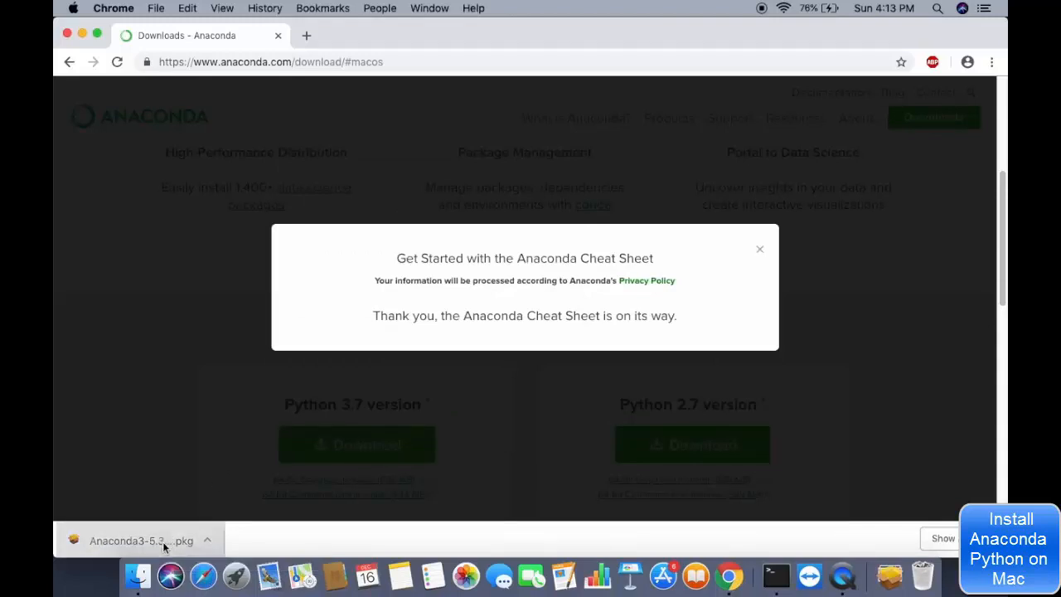
left_click(82, 35)
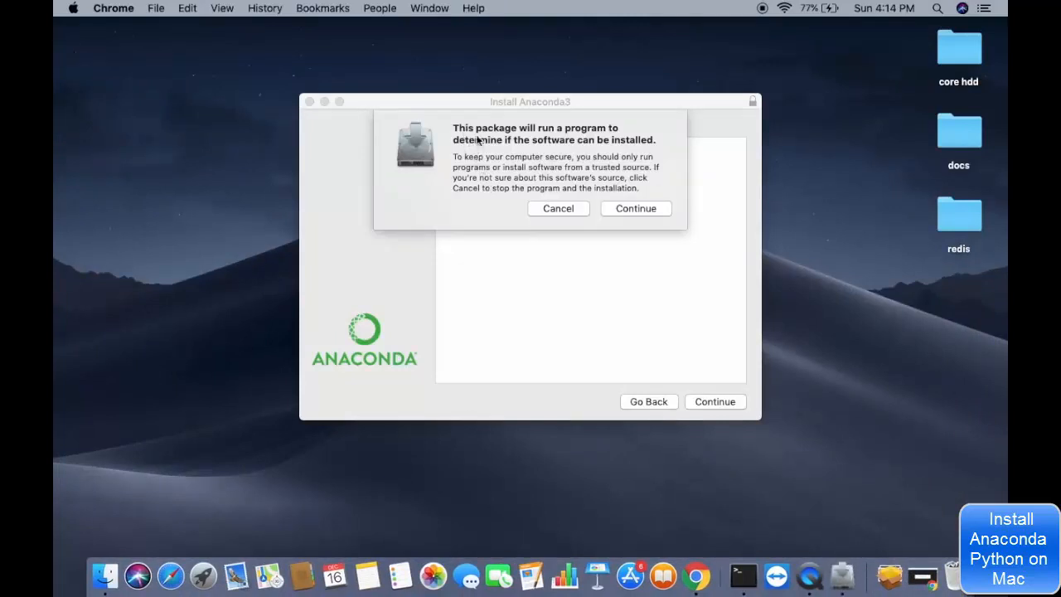
left_click(623, 211)
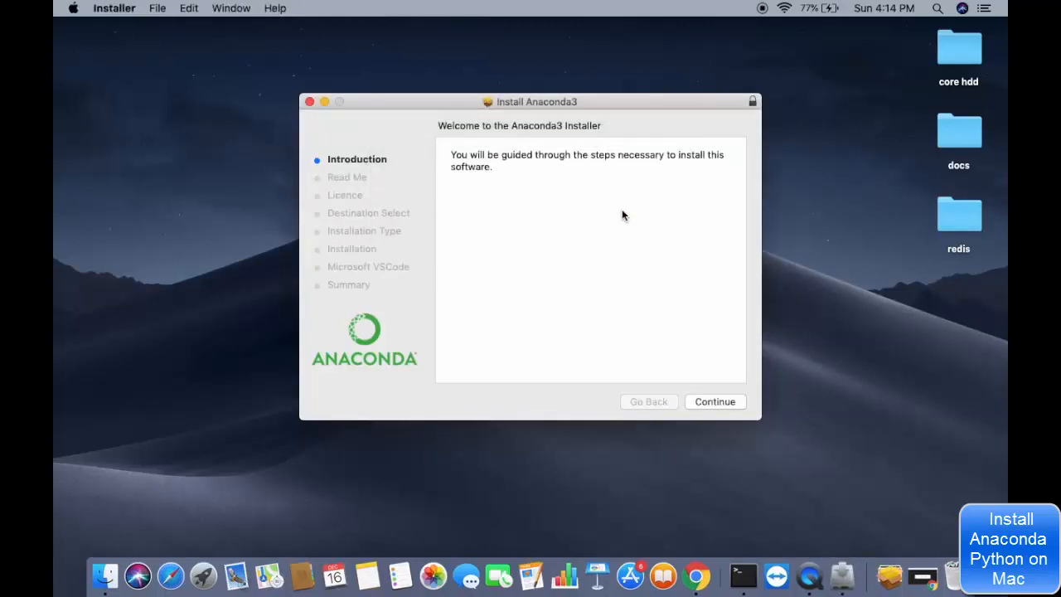
Agree to the Anaconda3 software licence and start a standard installation for the current user only
left_click(716, 402)
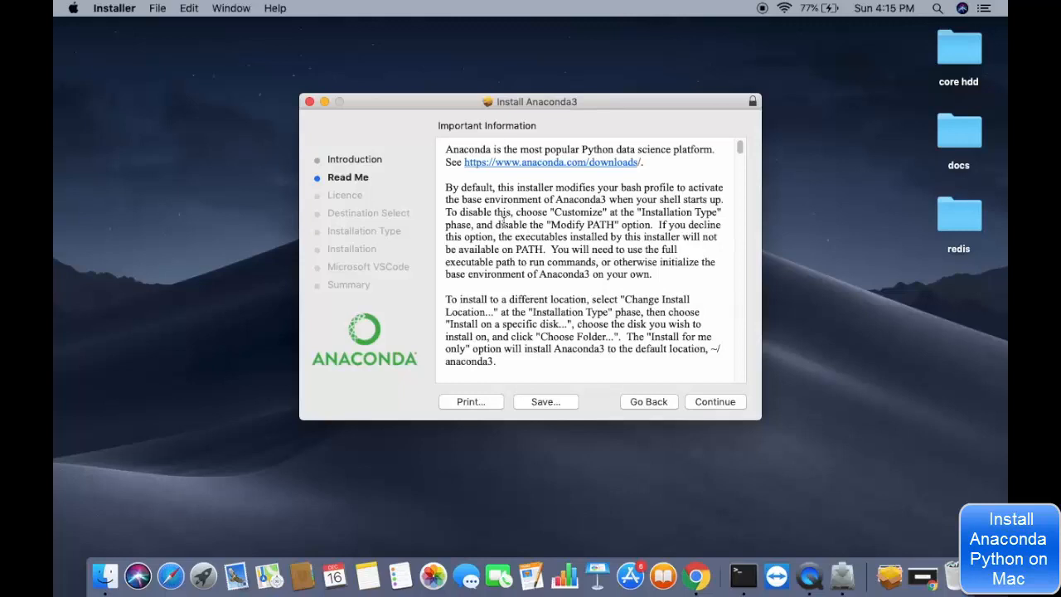
left_click(715, 402)
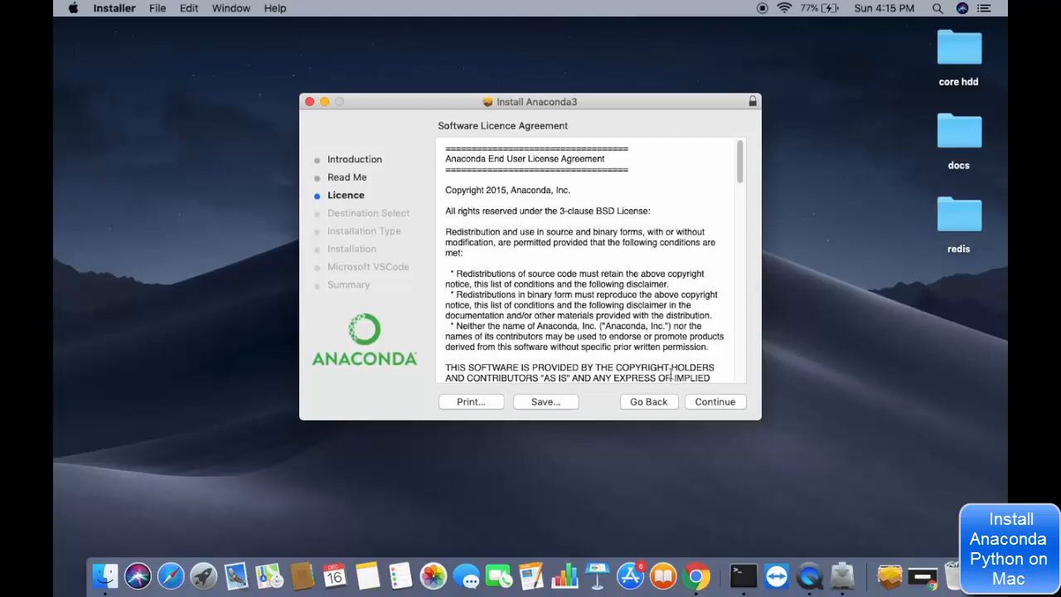
left_click(712, 402)
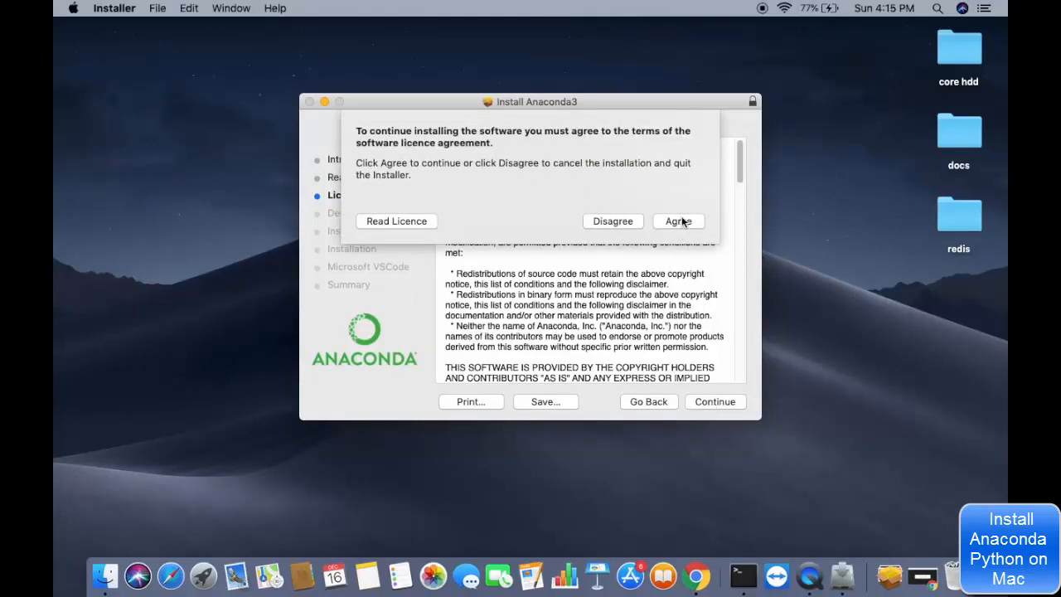
left_click(678, 223)
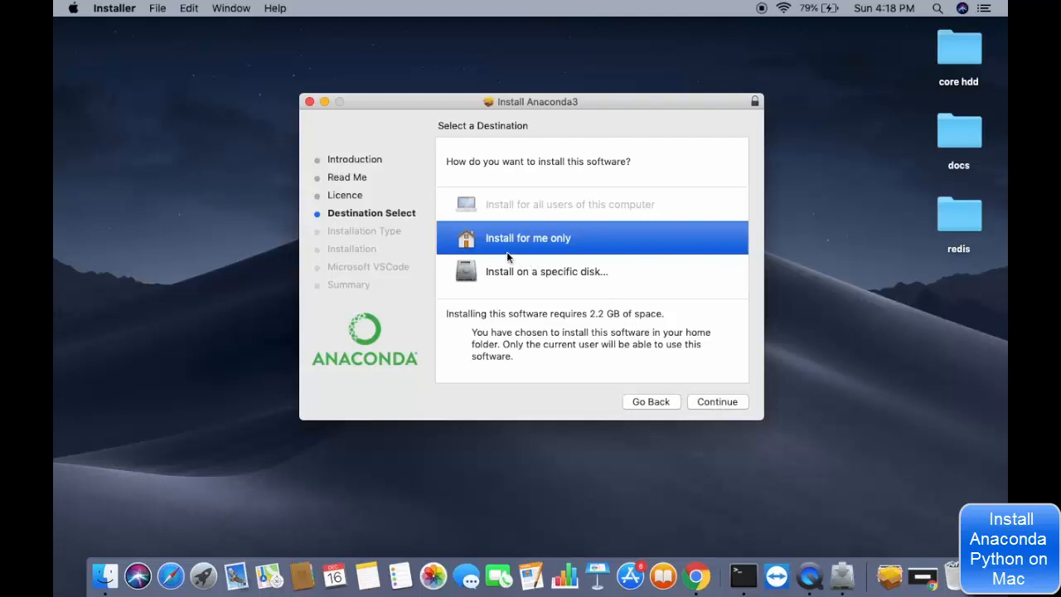
left_click(710, 400)
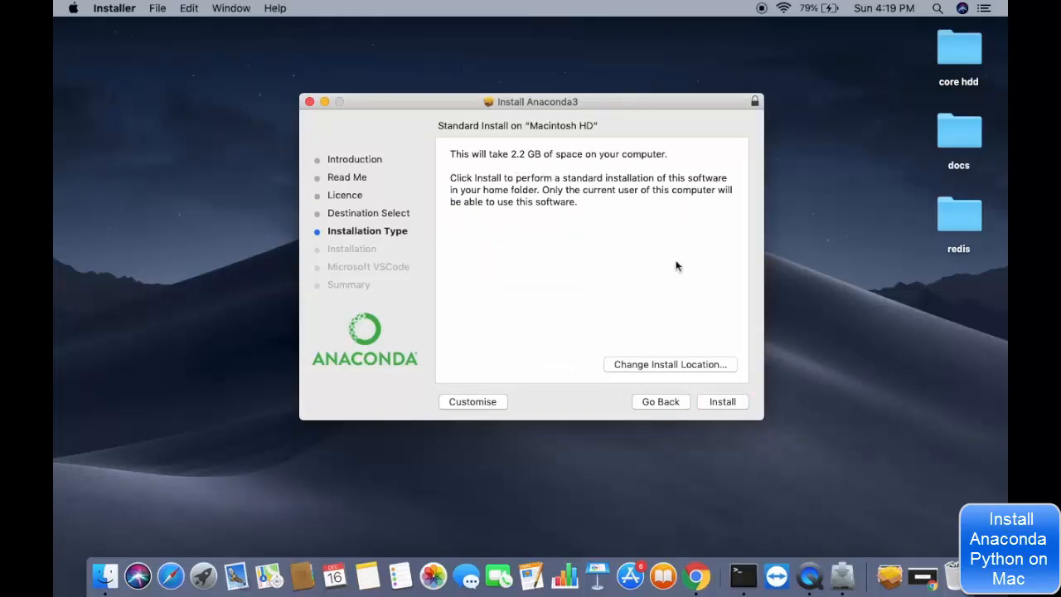
left_click(720, 402)
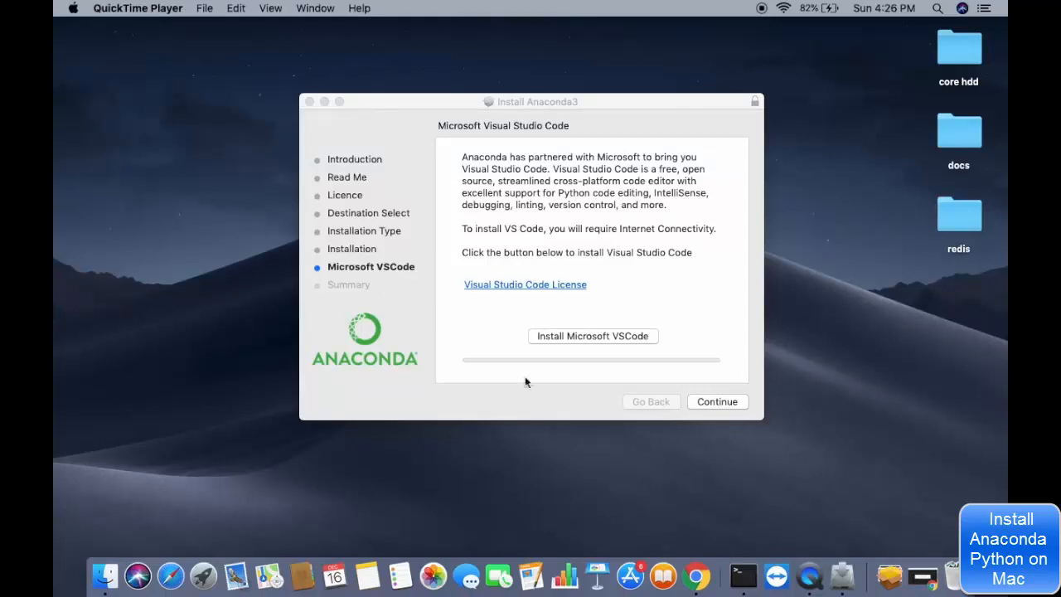
Skip the Microsoft VSCode installation, close the finished installer and move its package to the Trash
left_click(702, 401)
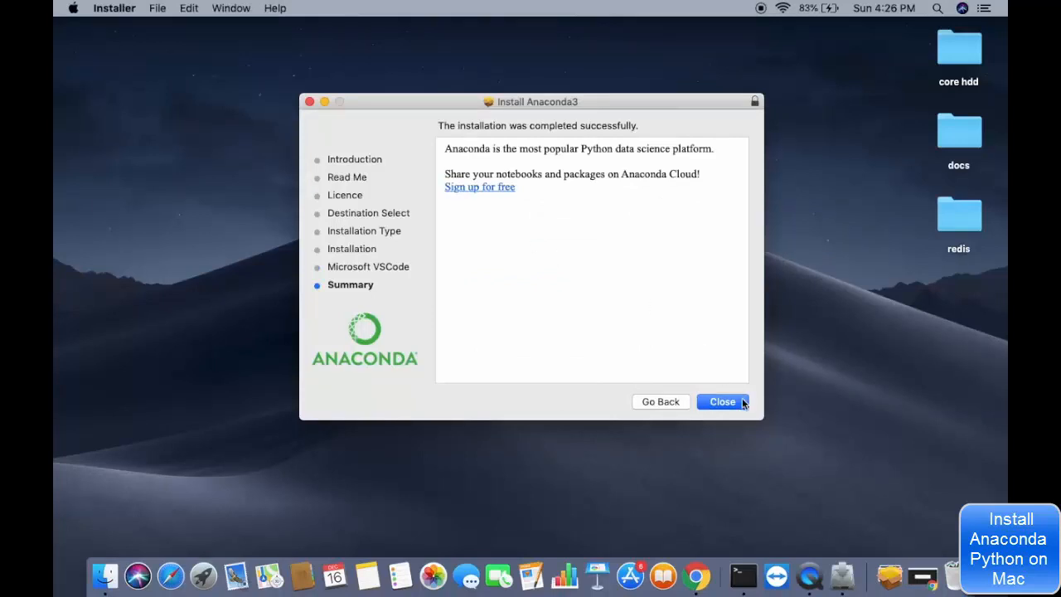
left_click(735, 404)
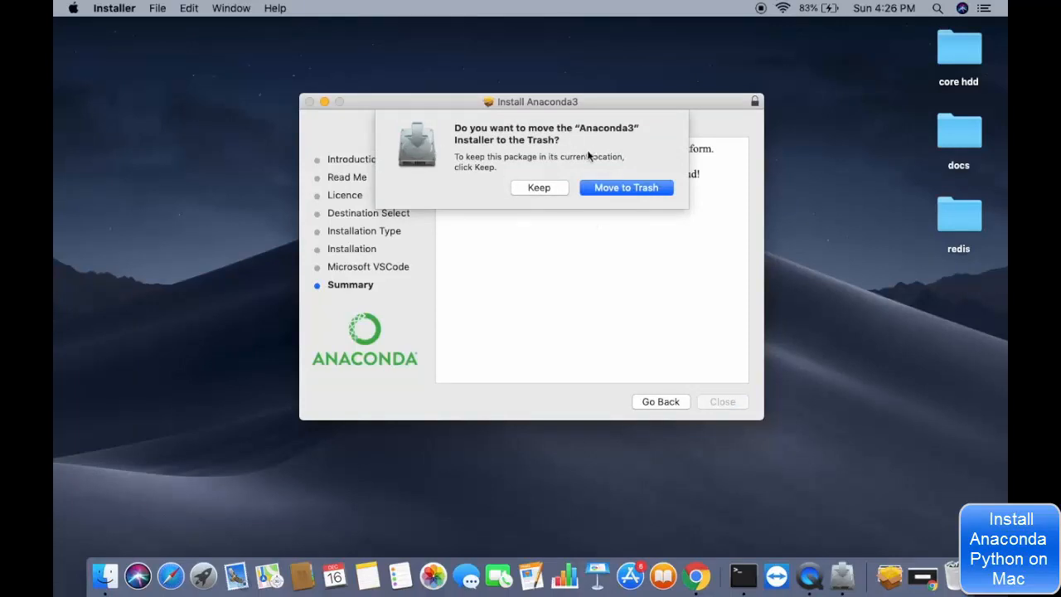
left_click(625, 188)
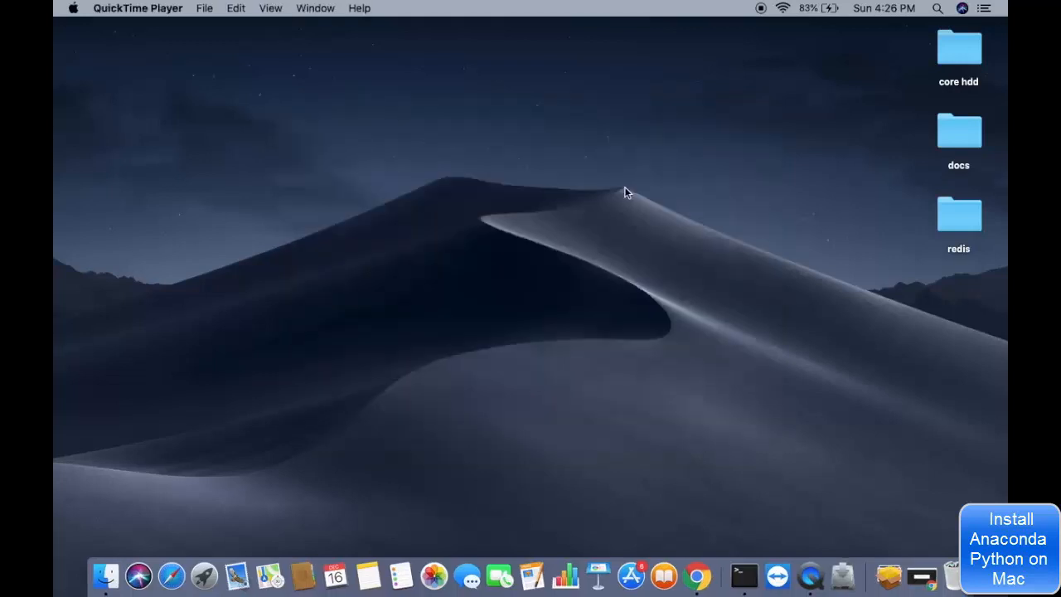
Launch Anaconda-Navigator from Launchpad, opt out of helping improve Anaconda and dismiss the welcome message
left_click(338, 474)
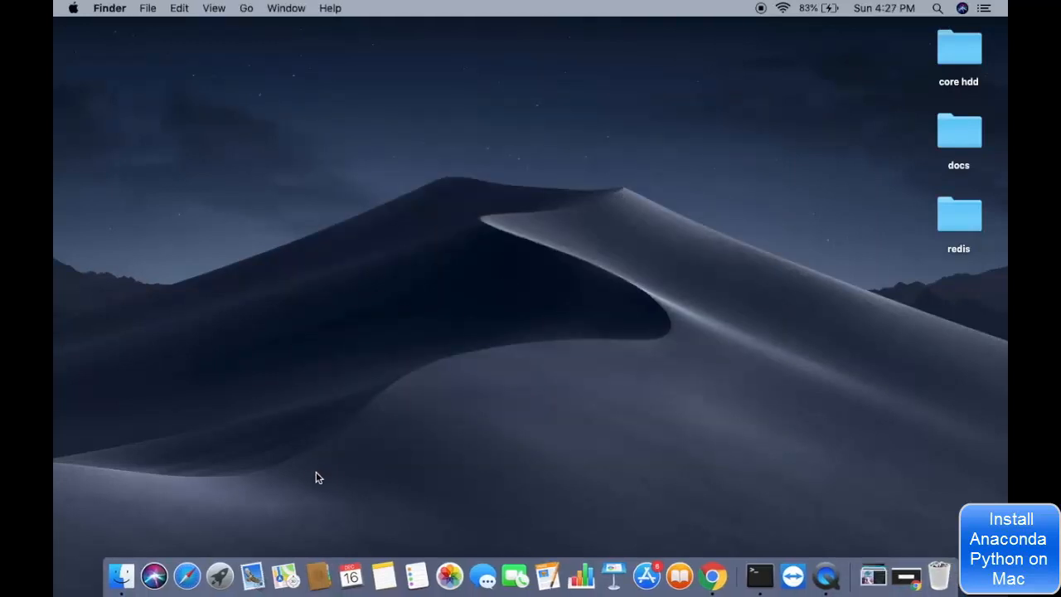
left_click(228, 565)
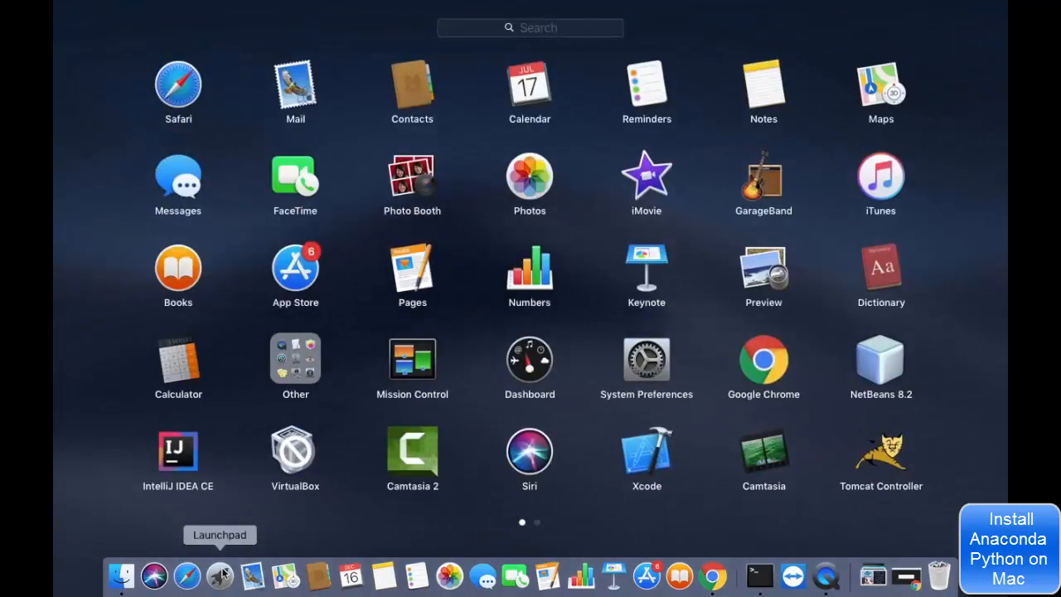
scroll(348, 497, "right", 5)
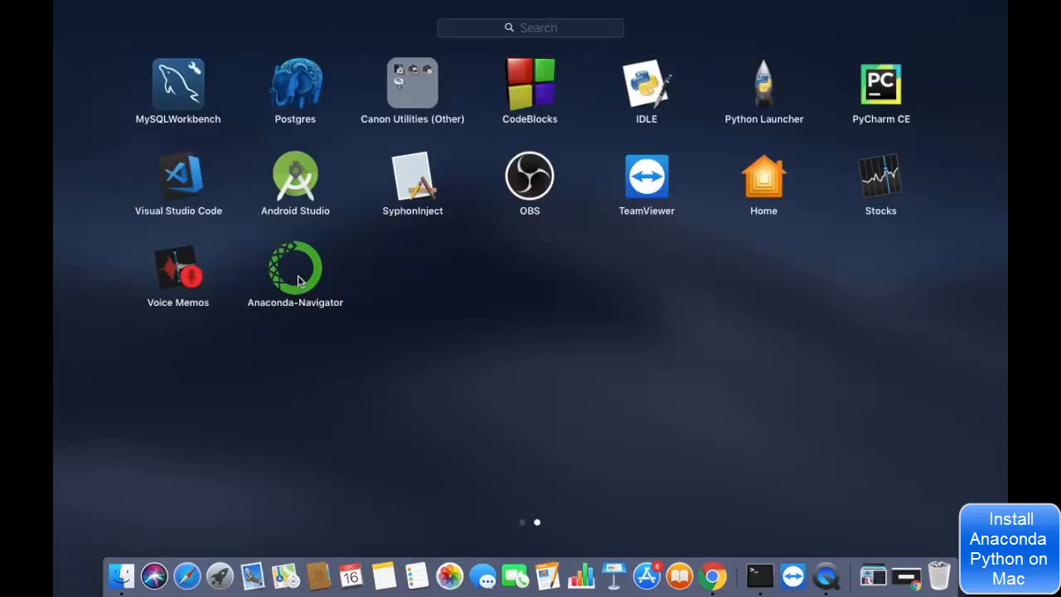
left_click(299, 280)
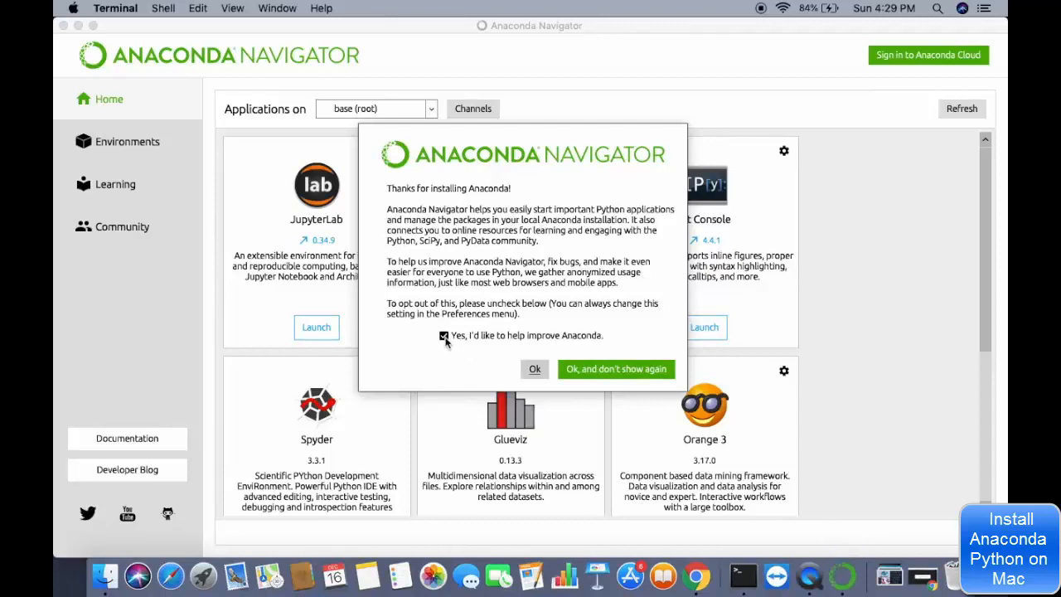
left_click(443, 336)
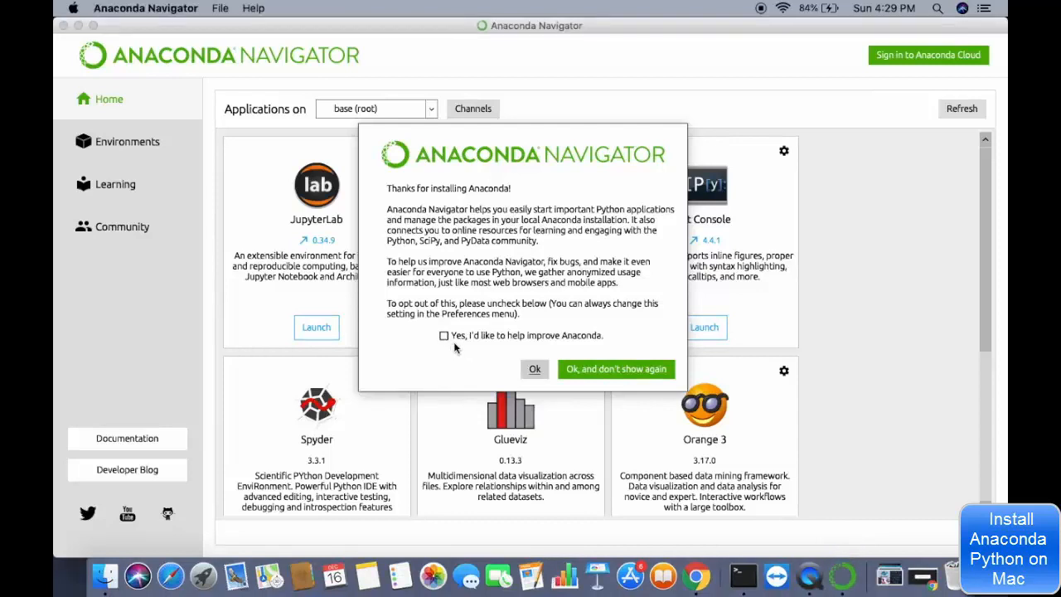
left_click(534, 370)
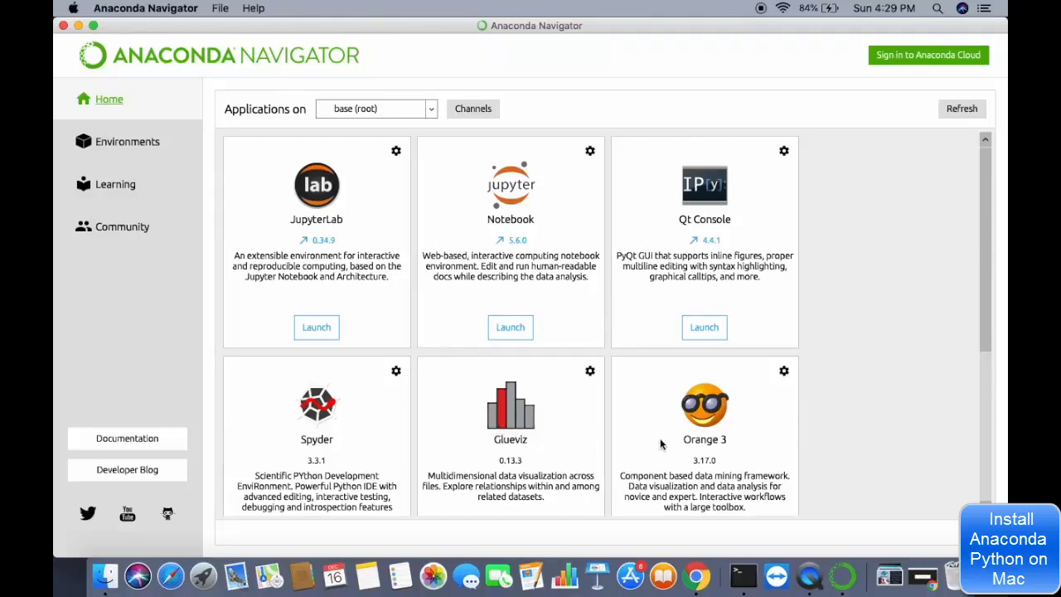
Launch Jupyter Notebook from Navigator and open the Desktop folder in its file list, leaving no item selected
scroll(661, 444, "down", 5)
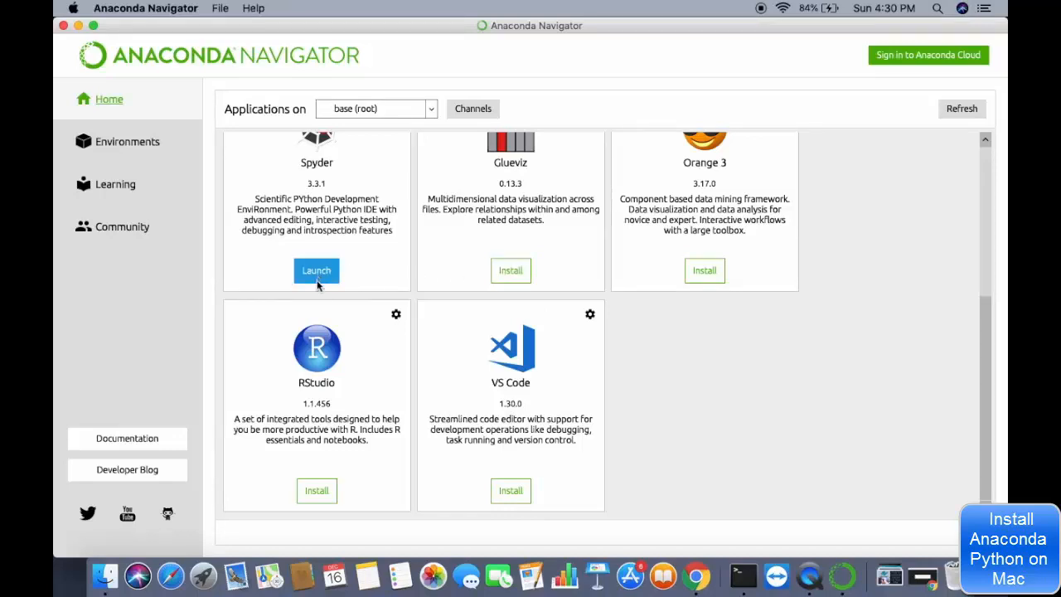
scroll(318, 285, "up", 5)
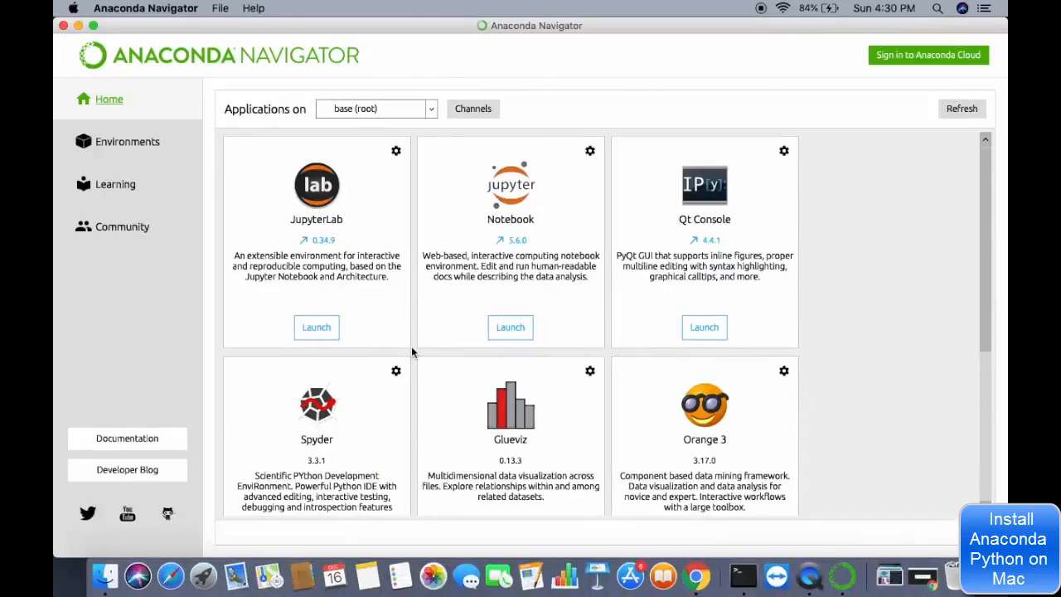
left_click(507, 333)
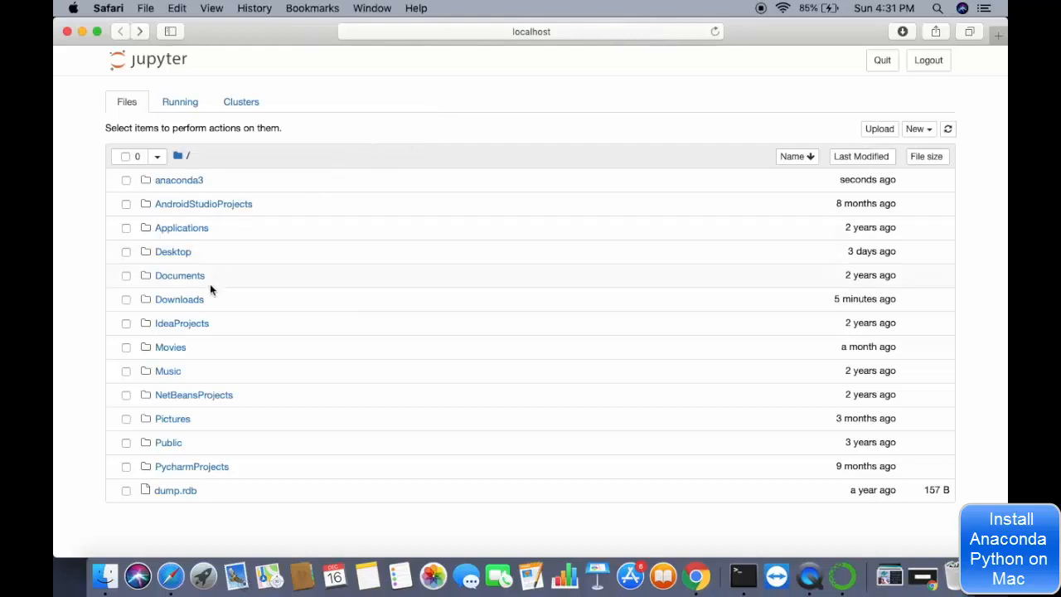
double_click(185, 251)
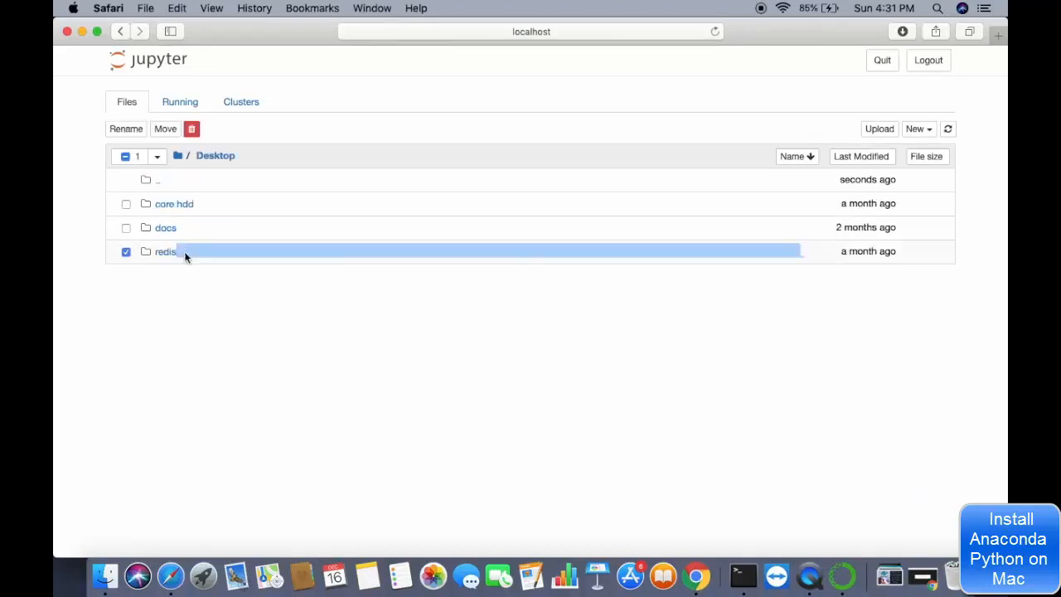
left_click(274, 256)
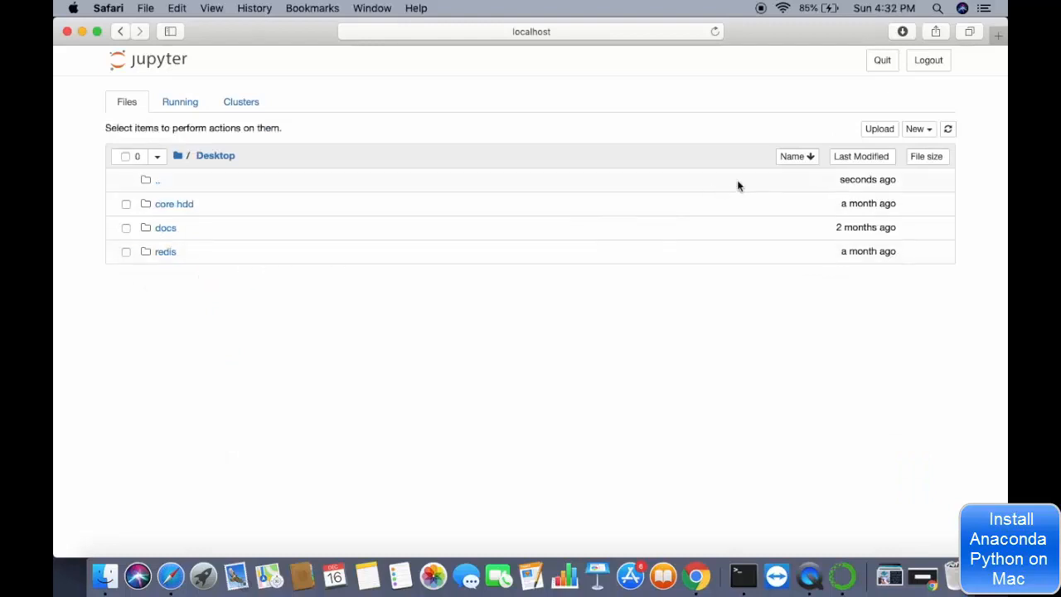
Create a new folder inside Desktop and open it
left_click(917, 136)
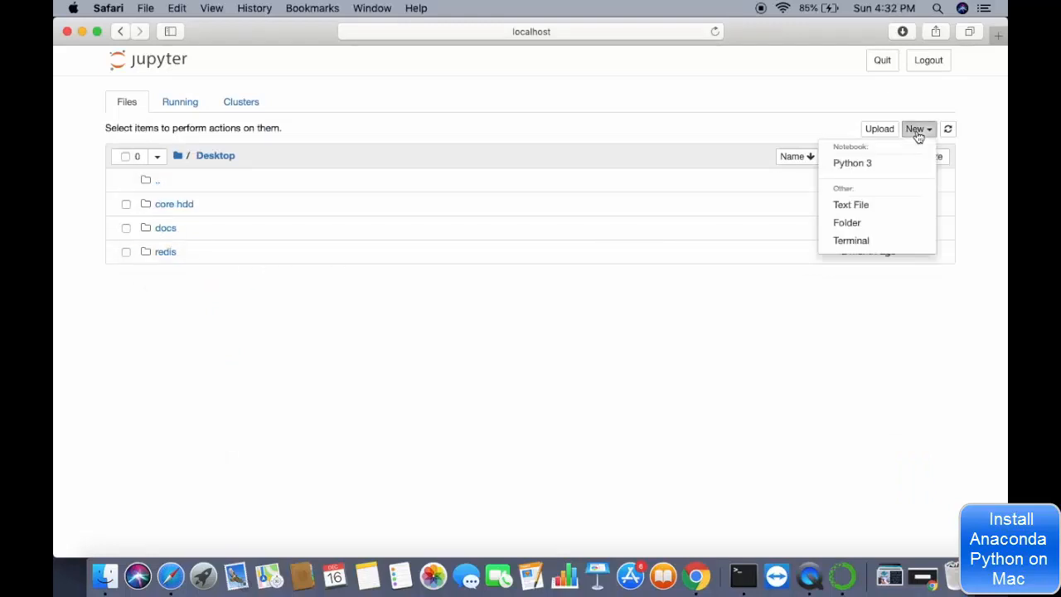
left_click(846, 223)
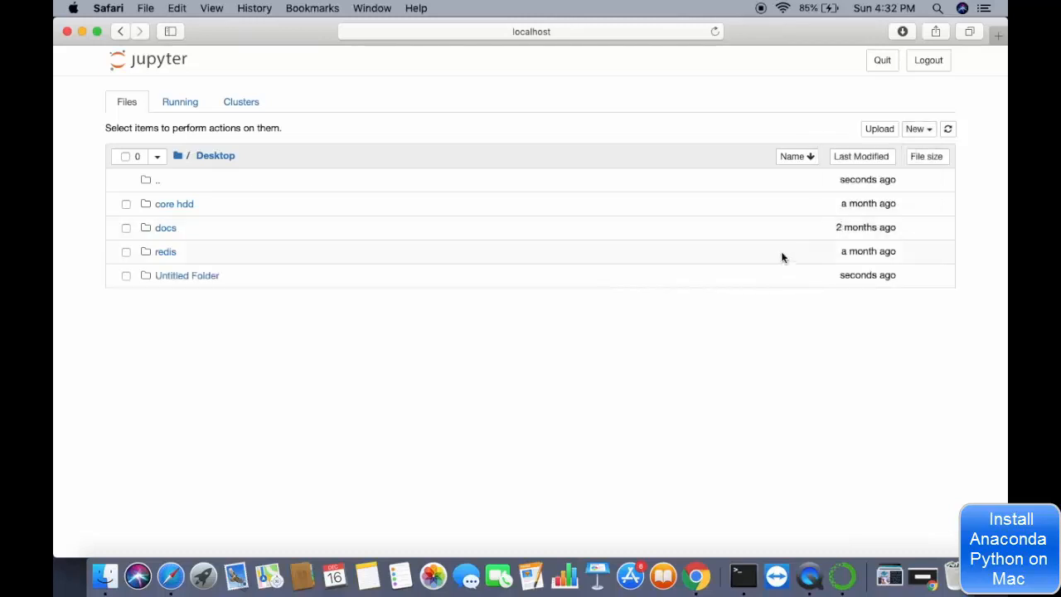
left_click(187, 276)
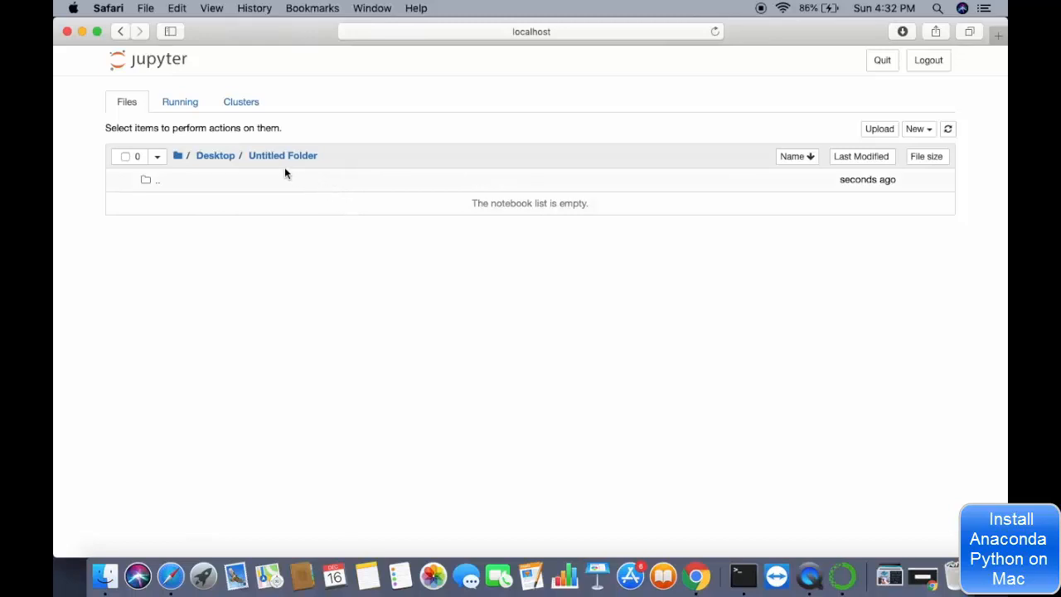
Create a Python 3 notebook in the new folder and rename it "first"
left_click(914, 135)
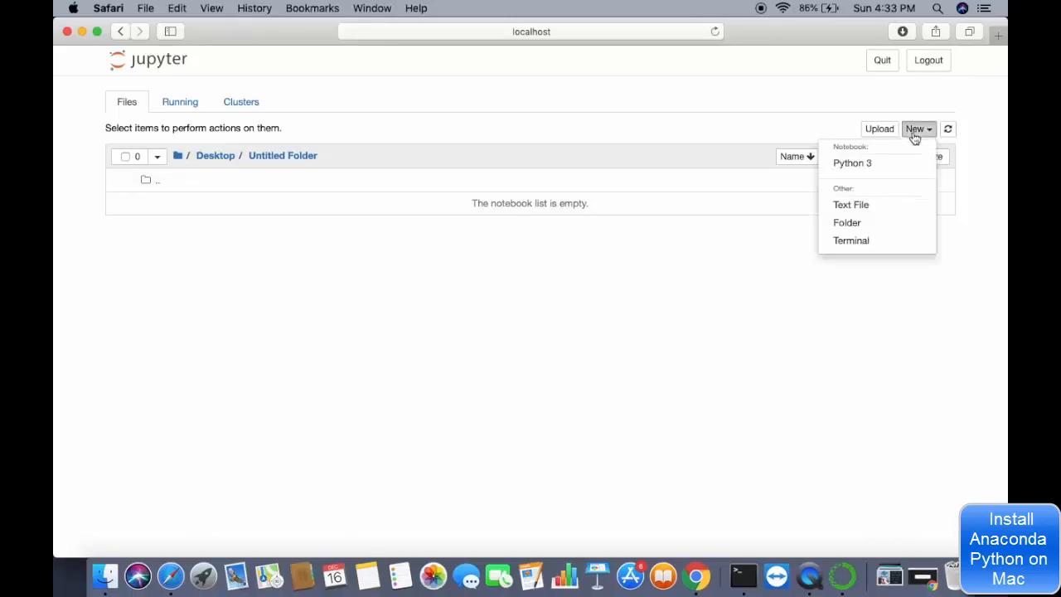
left_click(881, 166)
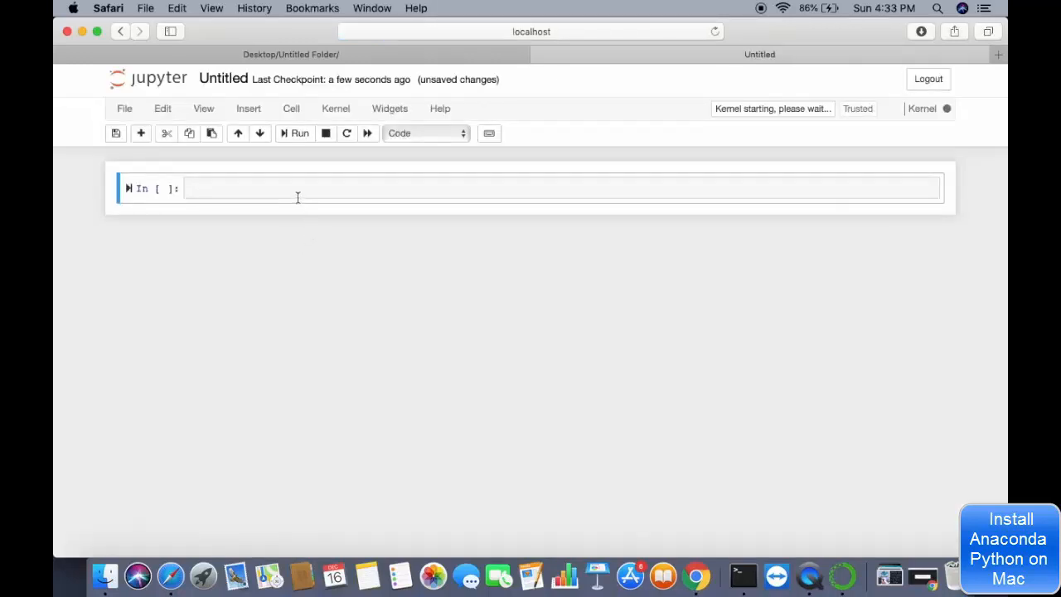
left_click(224, 79)
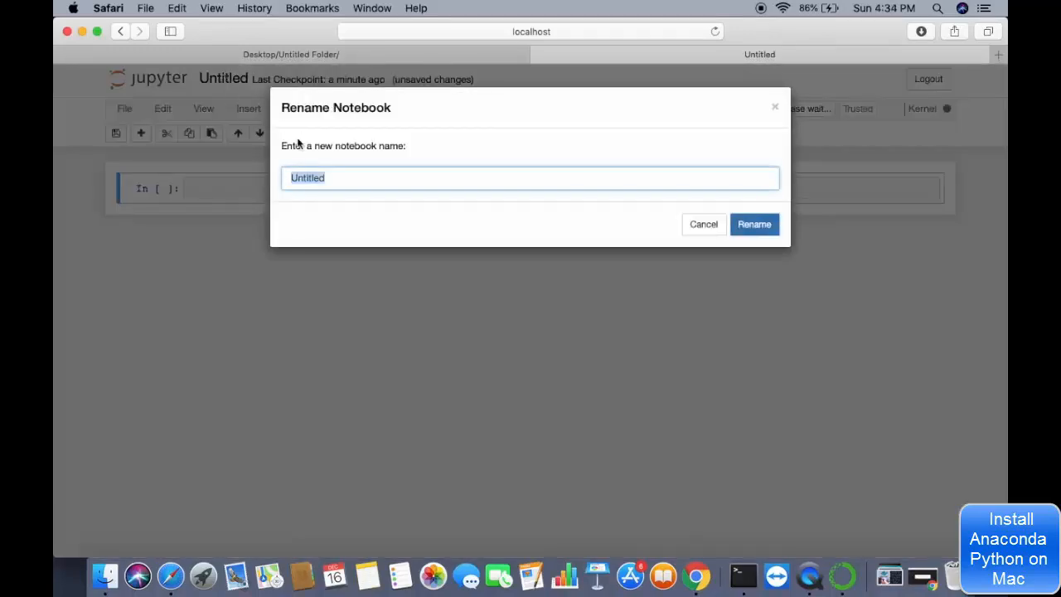
key("BackSpace")
type("first")
left_click(762, 230)
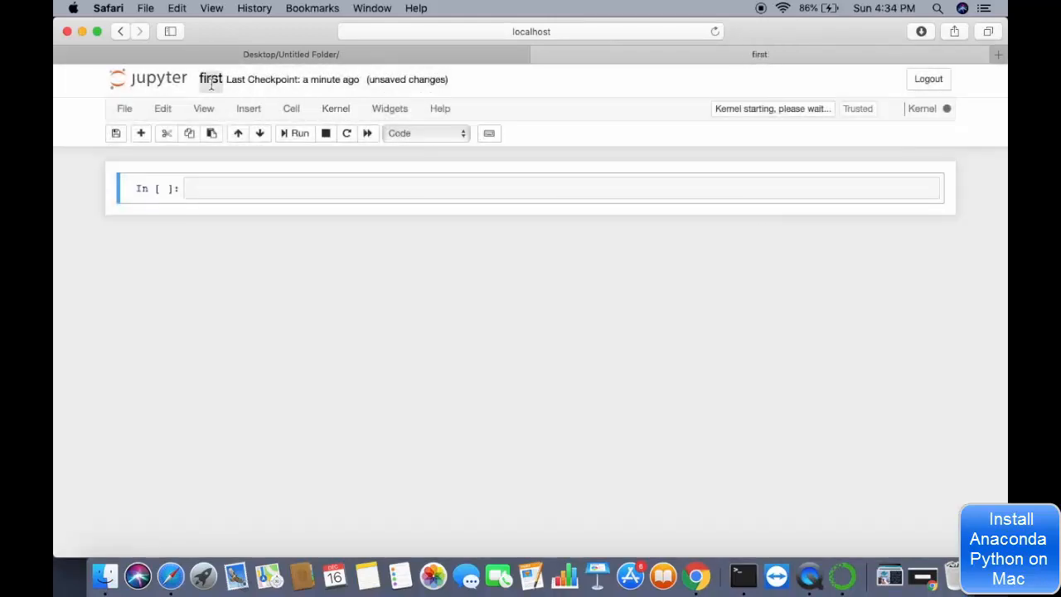
Enter 2+2 in the notebook's first cell and run it
left_click(265, 192)
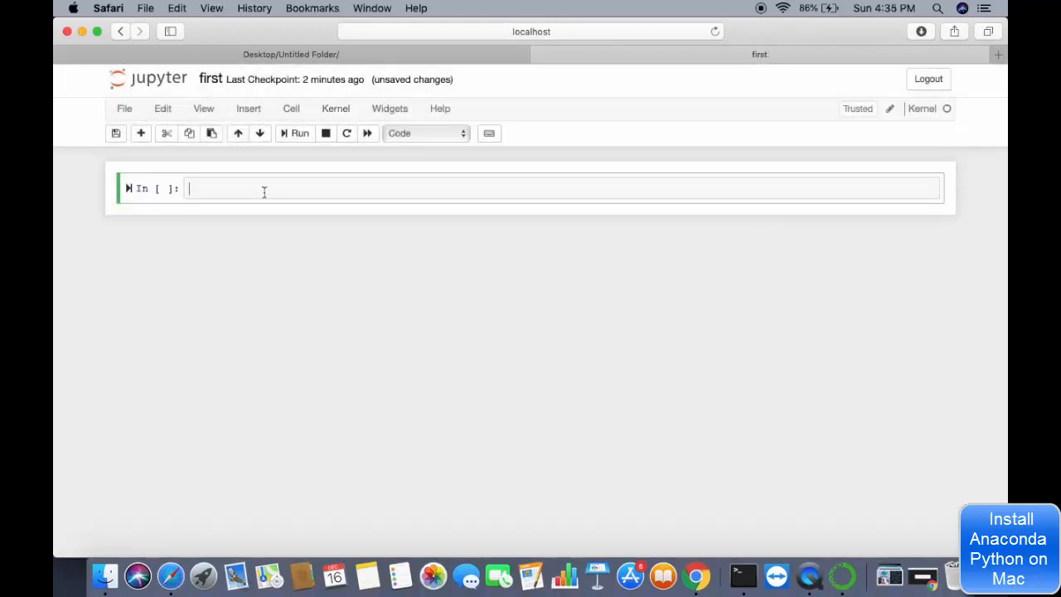
type("2+2")
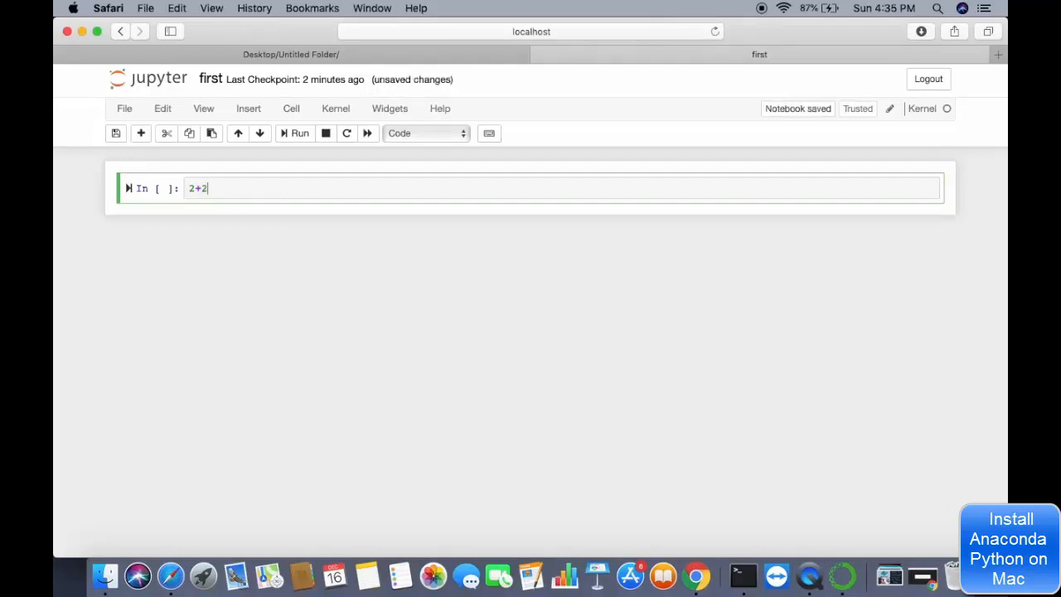
key("Return")
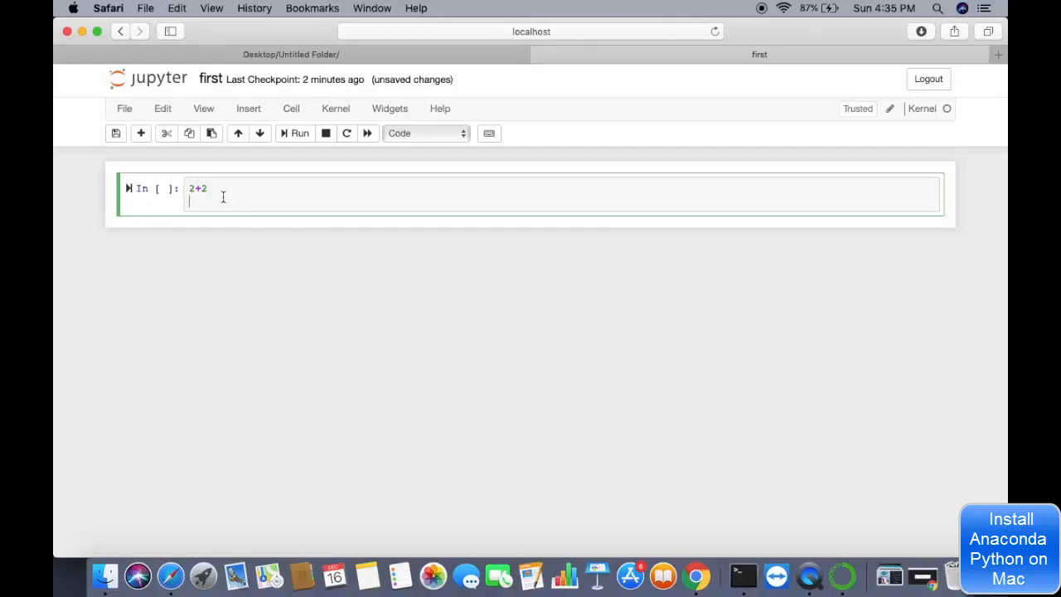
key("shift+Return")
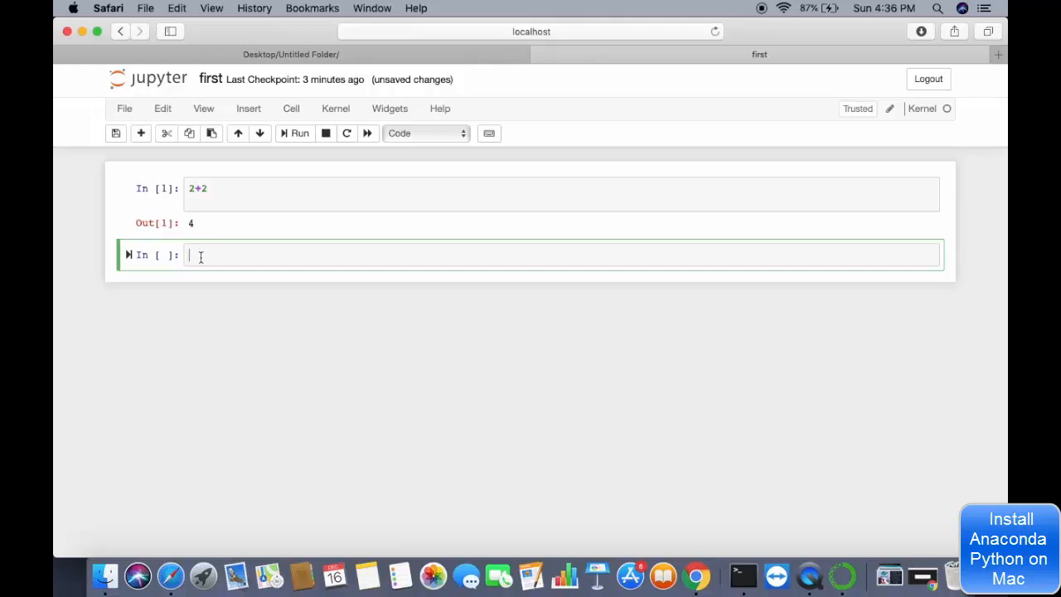
Enter a=3 and print(a) on separate lines of the second notebook cell and run it
type("a=3")
key("Return")
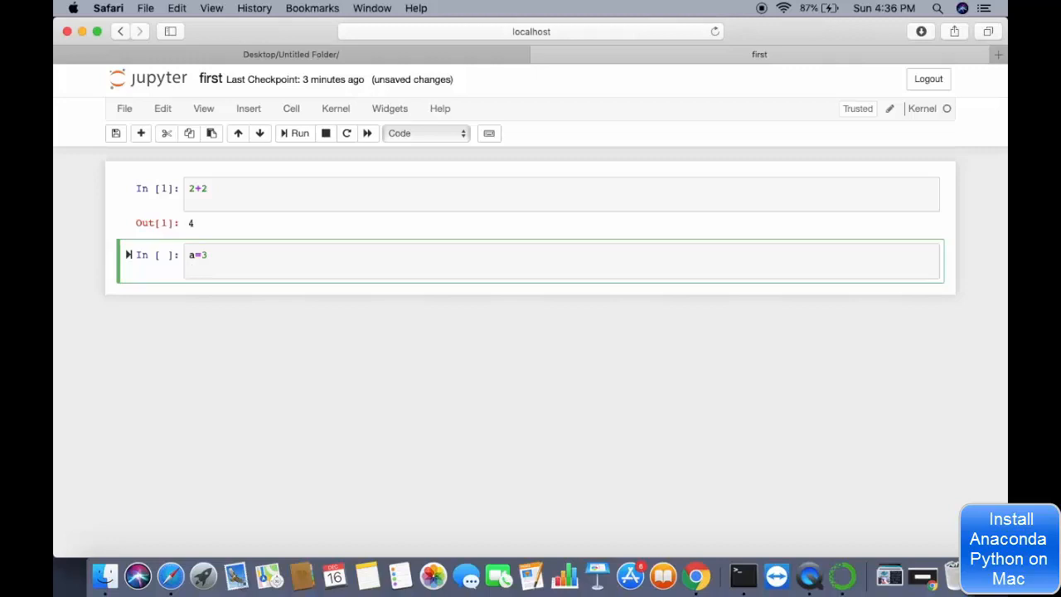
type("print(a")
key("shift+Return")
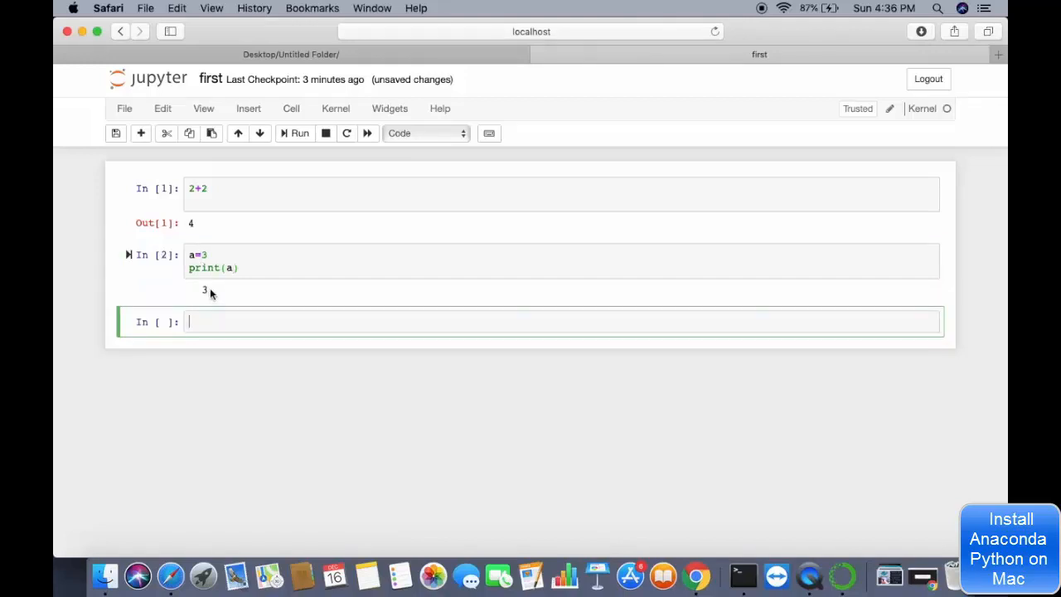
left_click(192, 370)
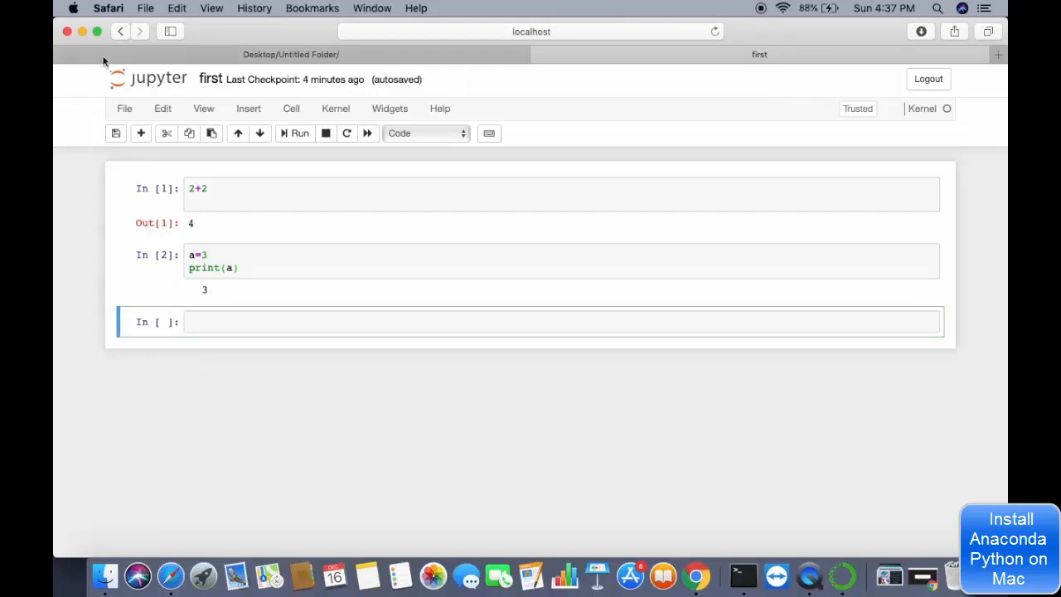
Minimise the browser and the notebook server's terminal window, and launch Spyder from Anaconda Navigator
left_click(82, 30)
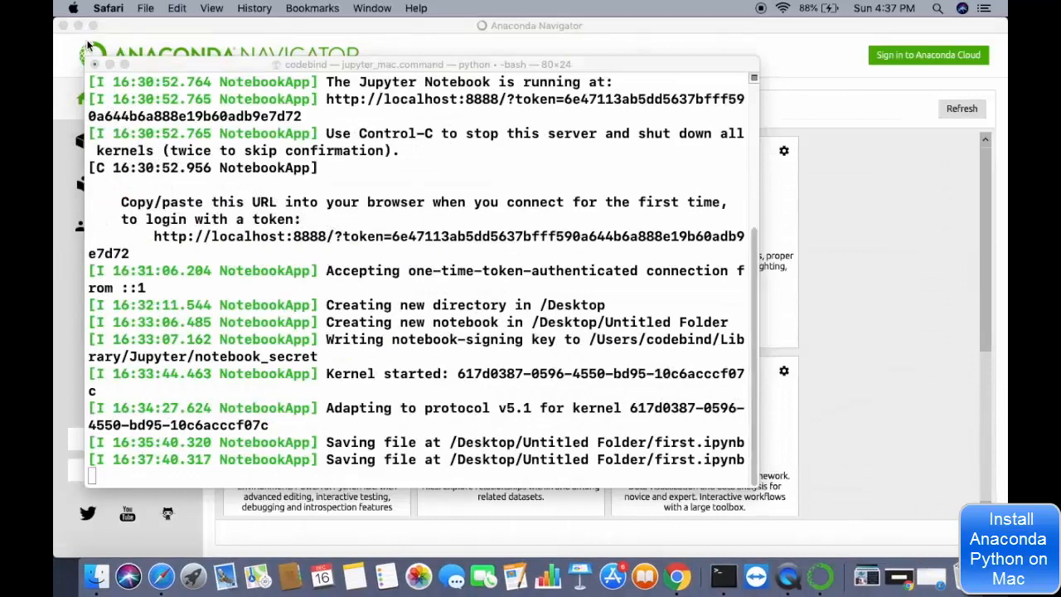
left_click(109, 64)
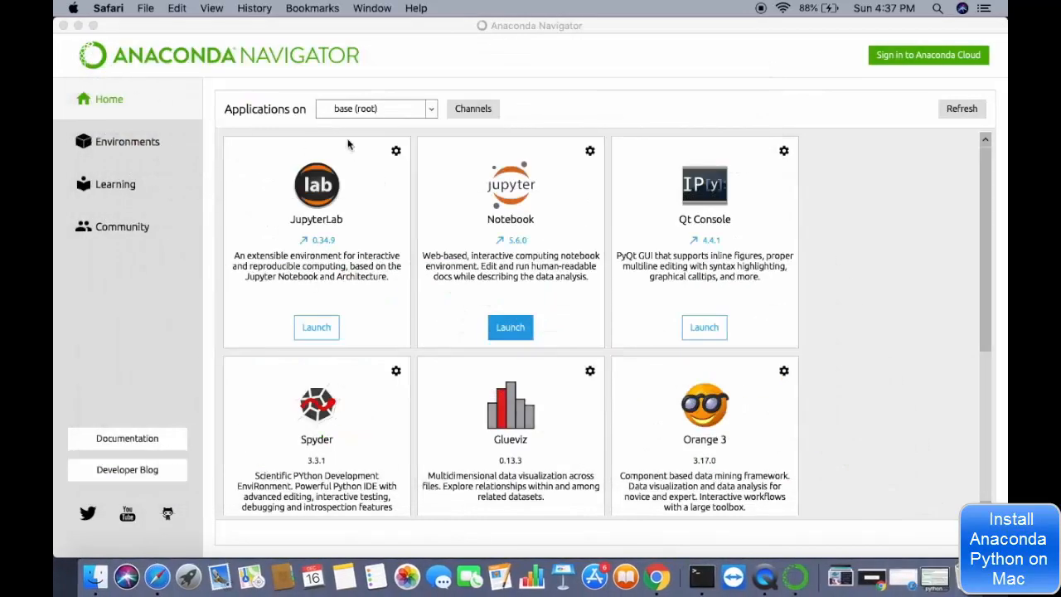
left_click(871, 365)
scroll(871, 365, "down", 5)
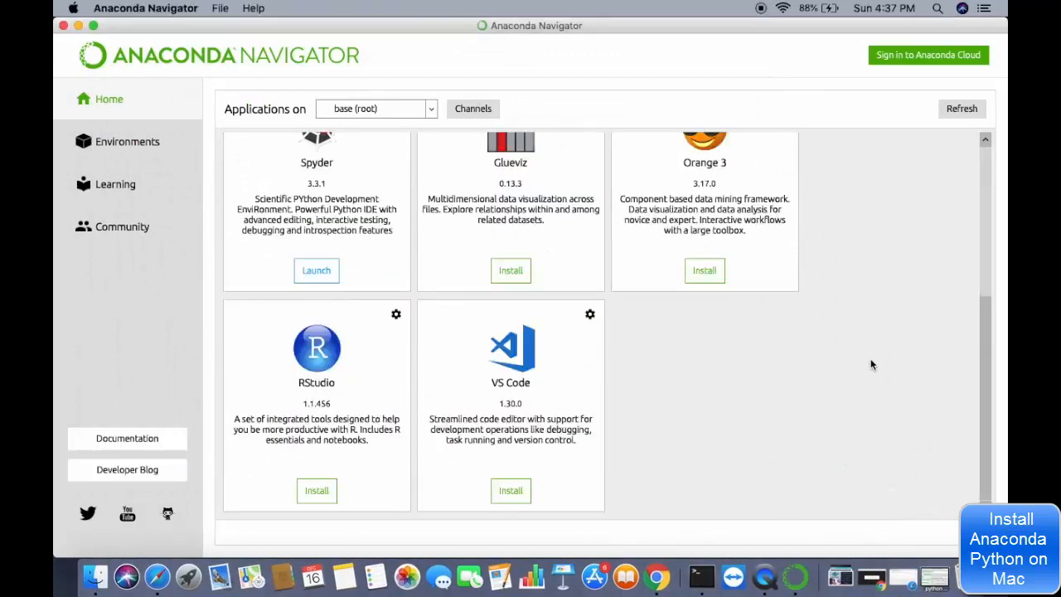
scroll(871, 365, "up", 5)
scroll(327, 406, "down", 5)
left_click(316, 274)
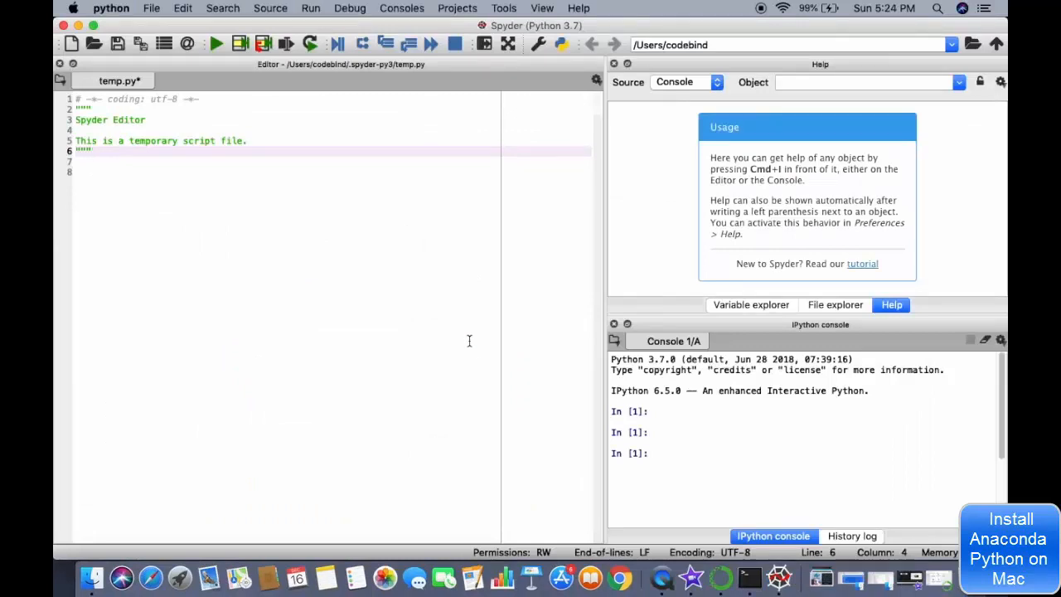
Add 2+2 below the docstring in temp.py and run only that line in the IPython console
key("Return")
key("Return")
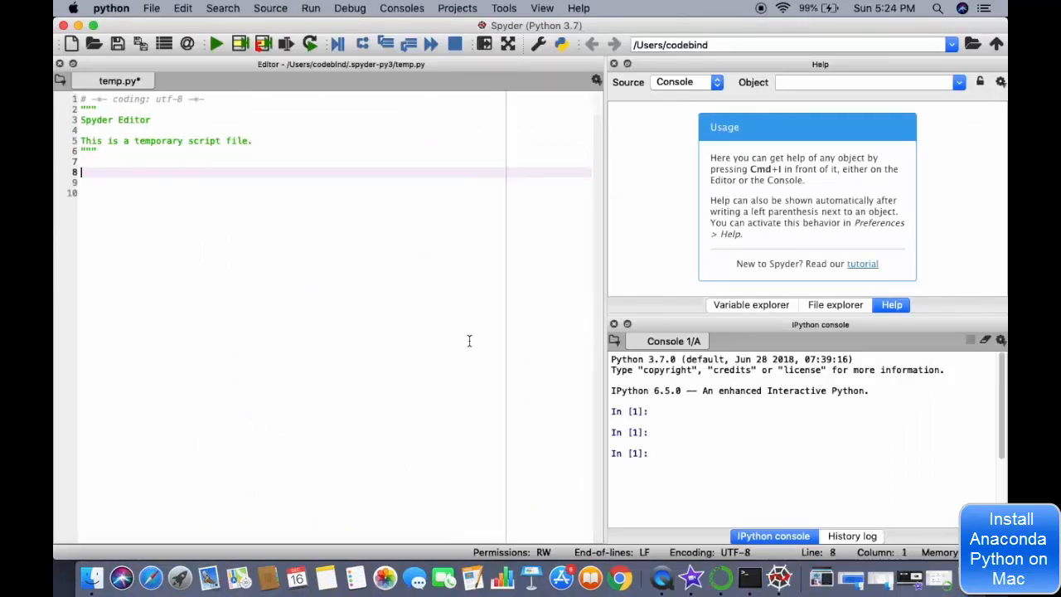
type("2+2")
triple_click(95, 172)
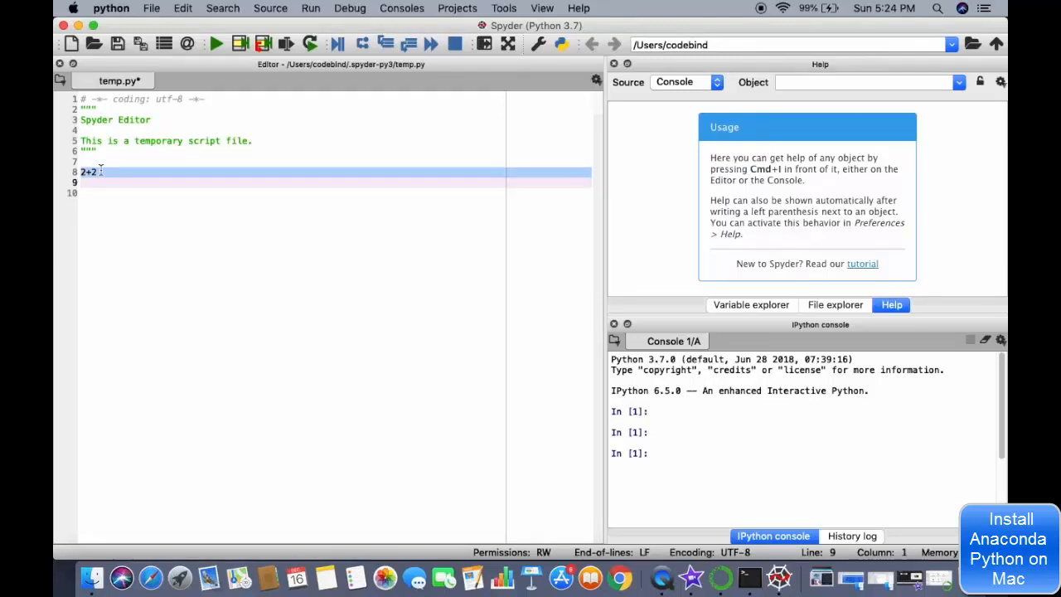
key("F9")
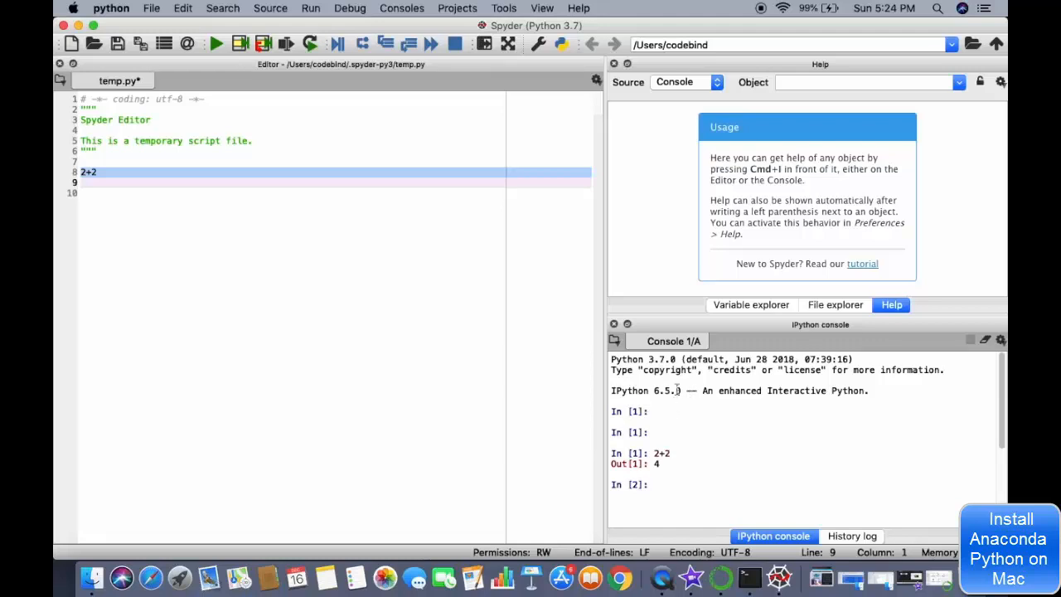
Evaluate 2+2 directly in the IPython console and run import numpy as np
left_click(670, 486)
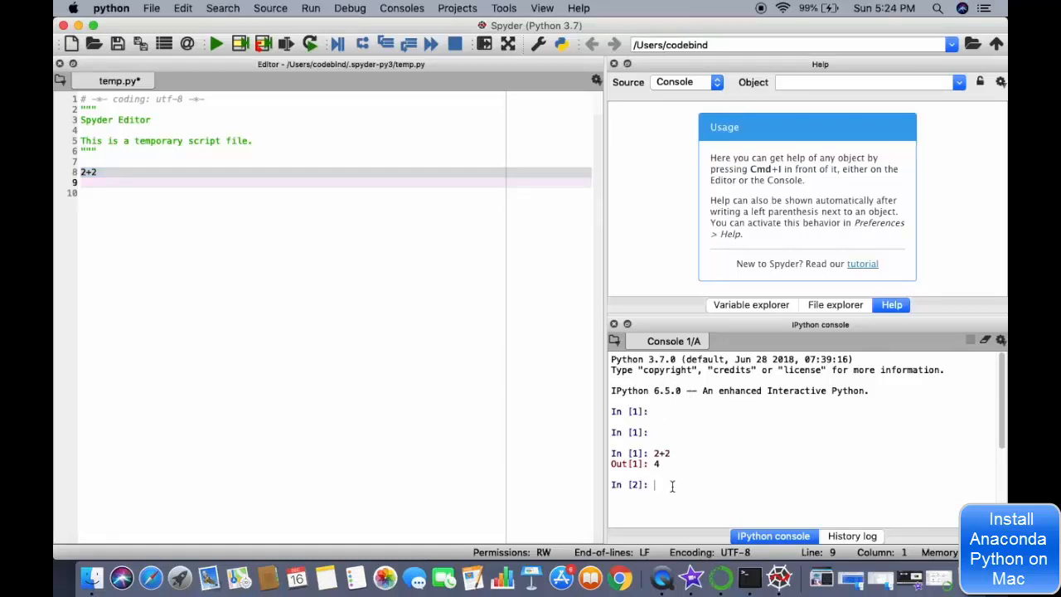
type("2+2")
key("Return")
type("in")
key("BackSpace")
type("mport num")
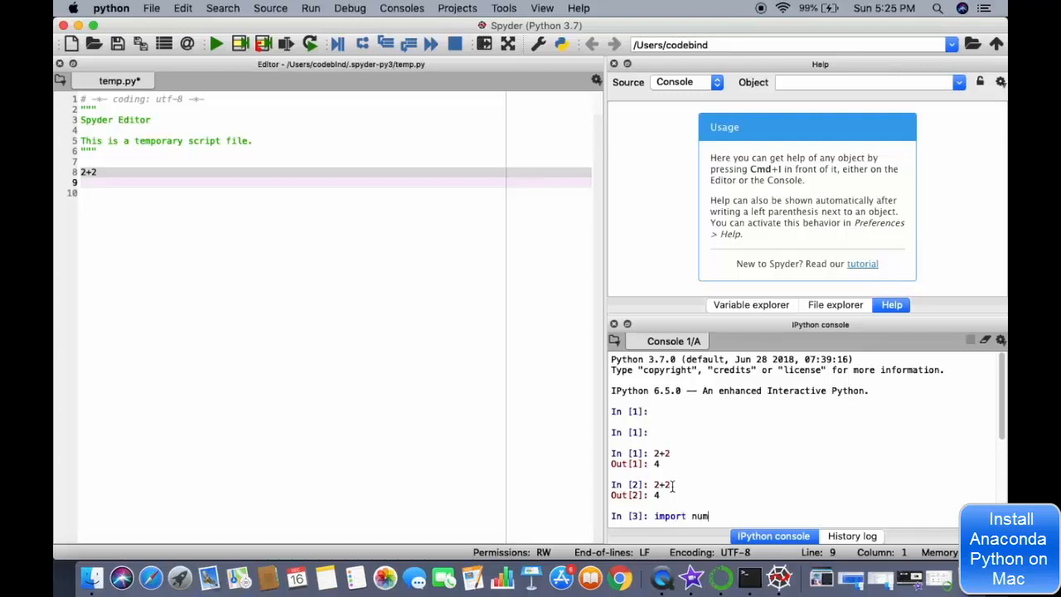
type("py as np")
key("Return")
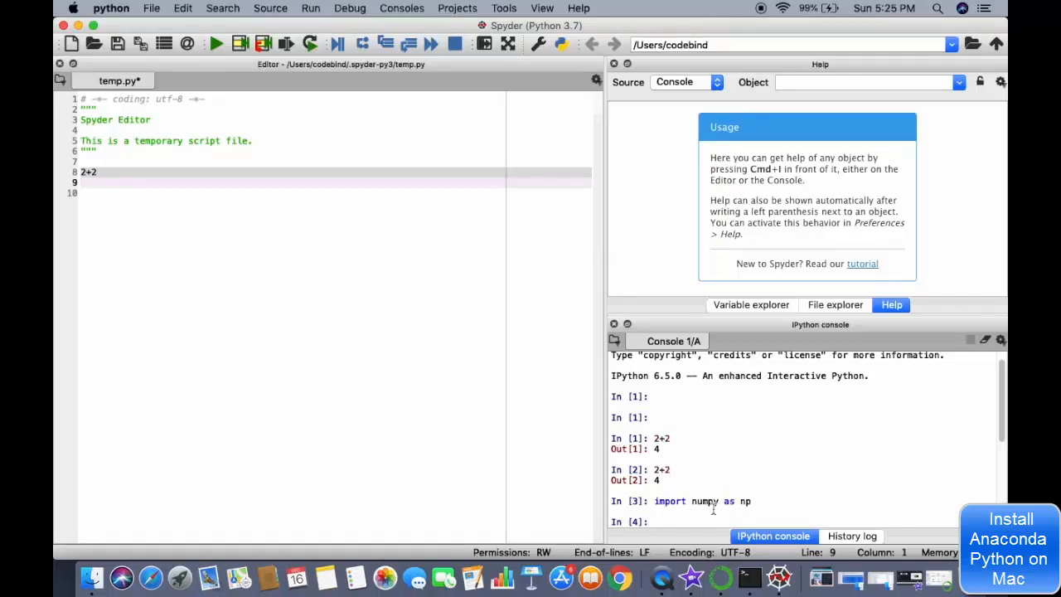
Close Spyder, switch to Terminal and run conda info
left_click(64, 27)
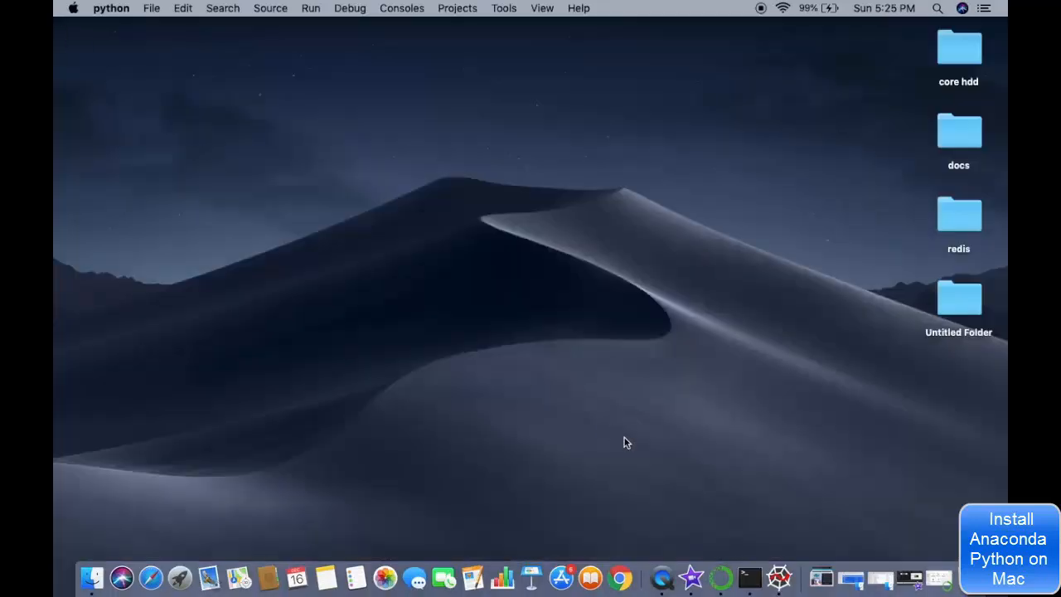
left_click(749, 576)
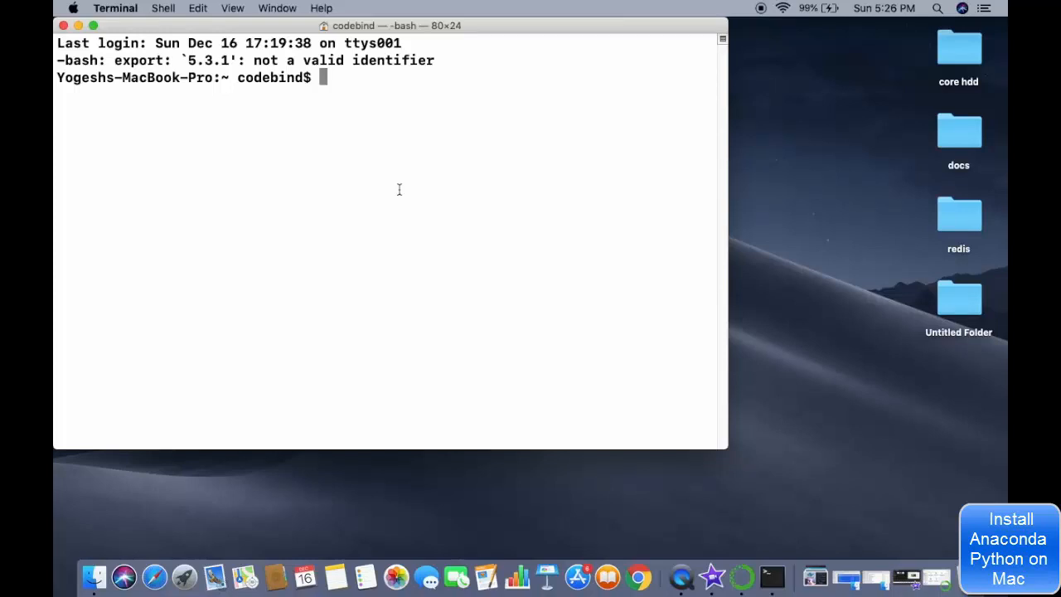
type("conda i")
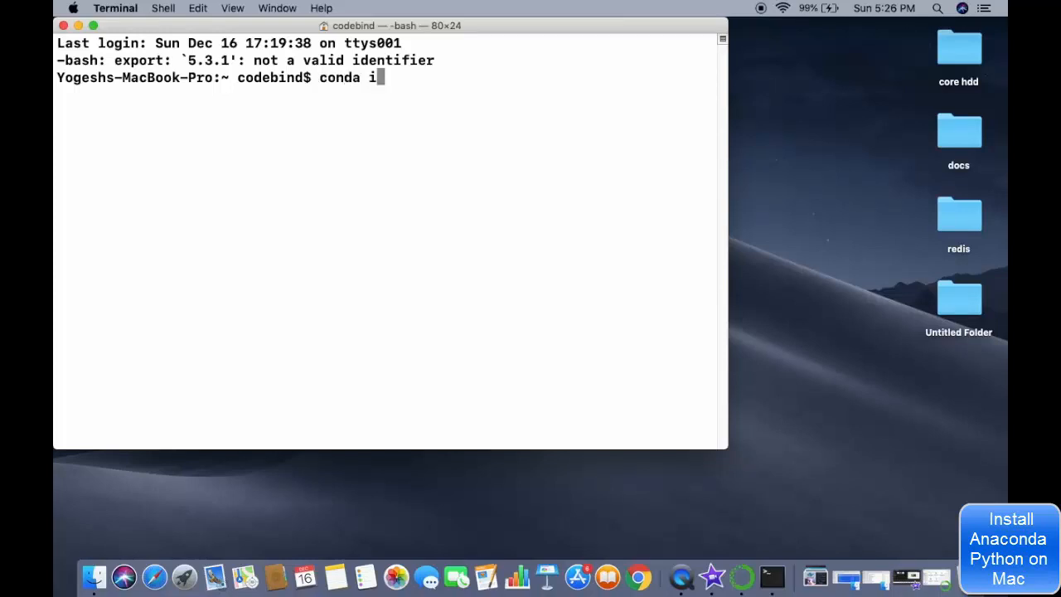
type("nfo")
key("Return")
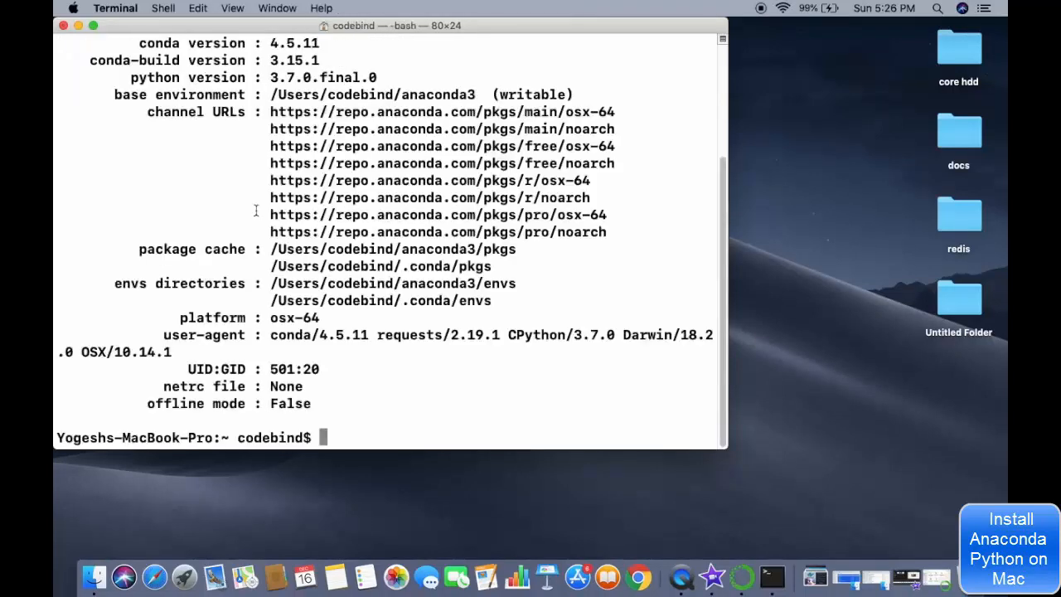
Highlight the conda version line in the conda info output
scroll(256, 211, "up", 2)
scroll(256, 211, "up", 1)
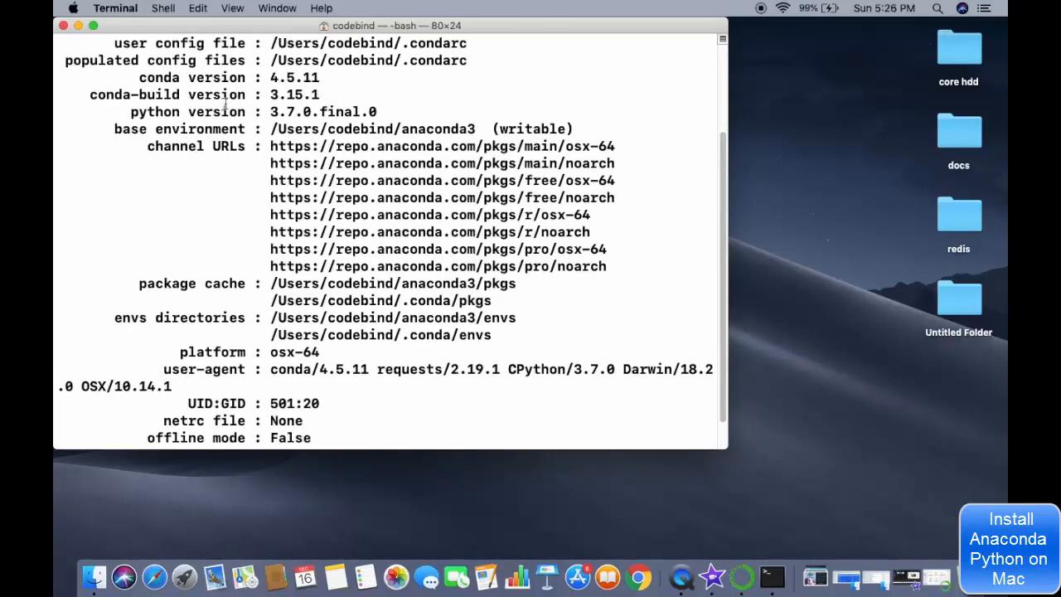
left_click_drag(139, 77, 321, 76)
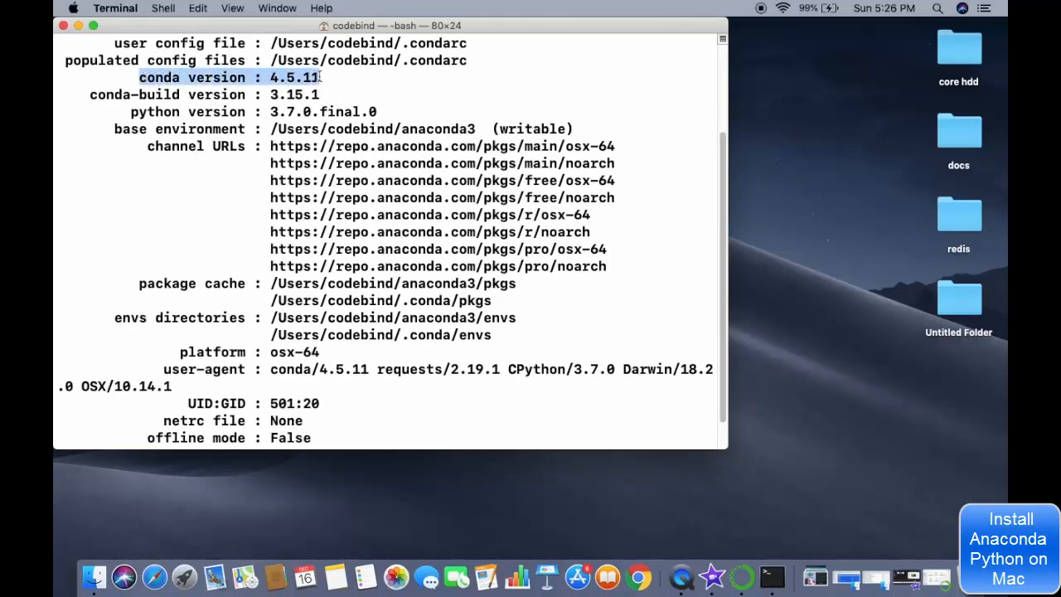
Open a new Terminal window and launch Spyder from it with the spyder command
left_click(403, 170)
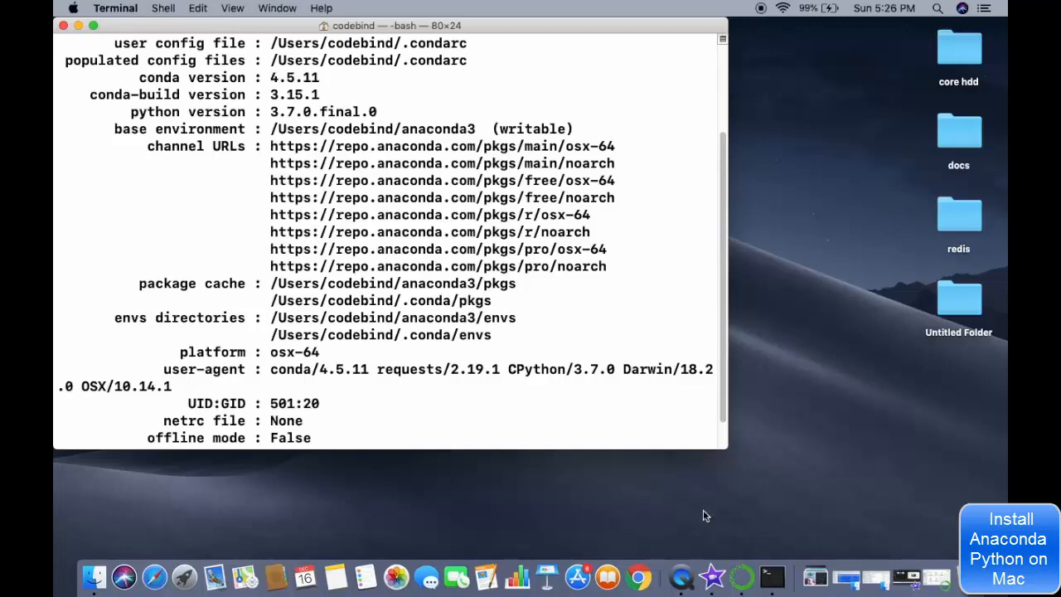
right_click(772, 579)
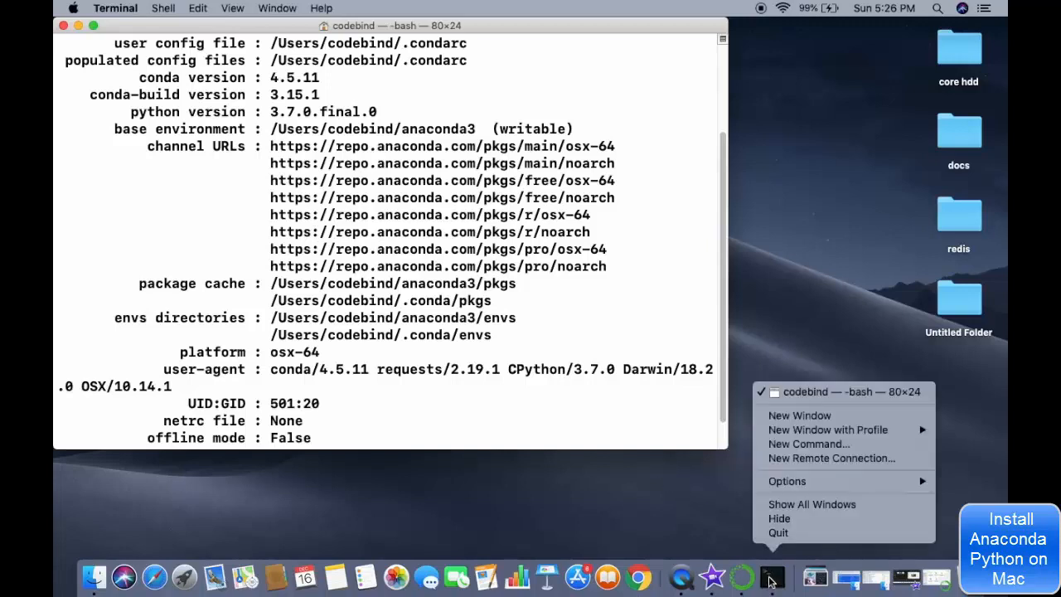
left_click(791, 420)
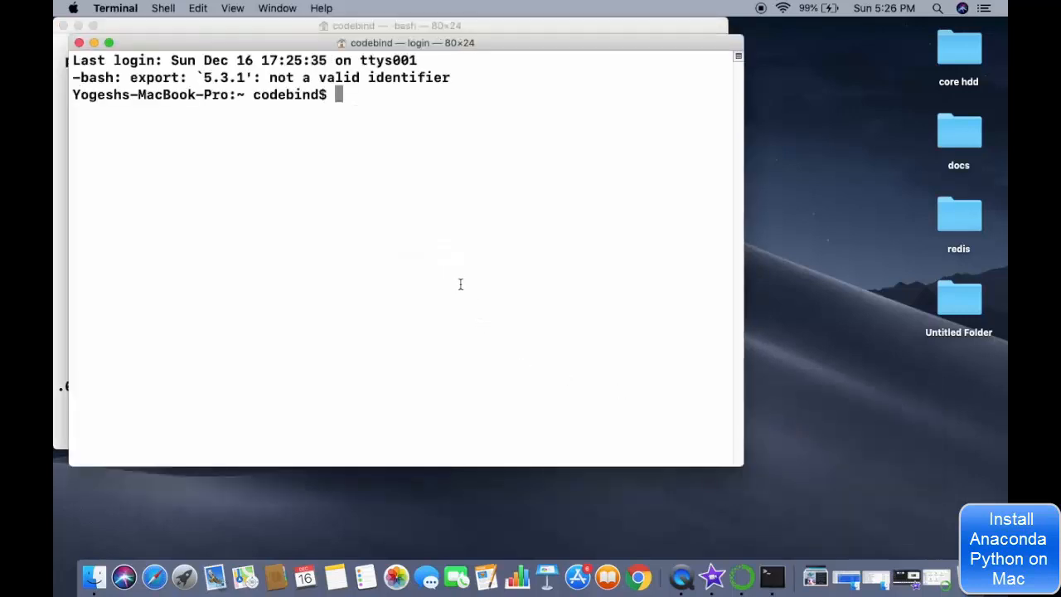
type("s")
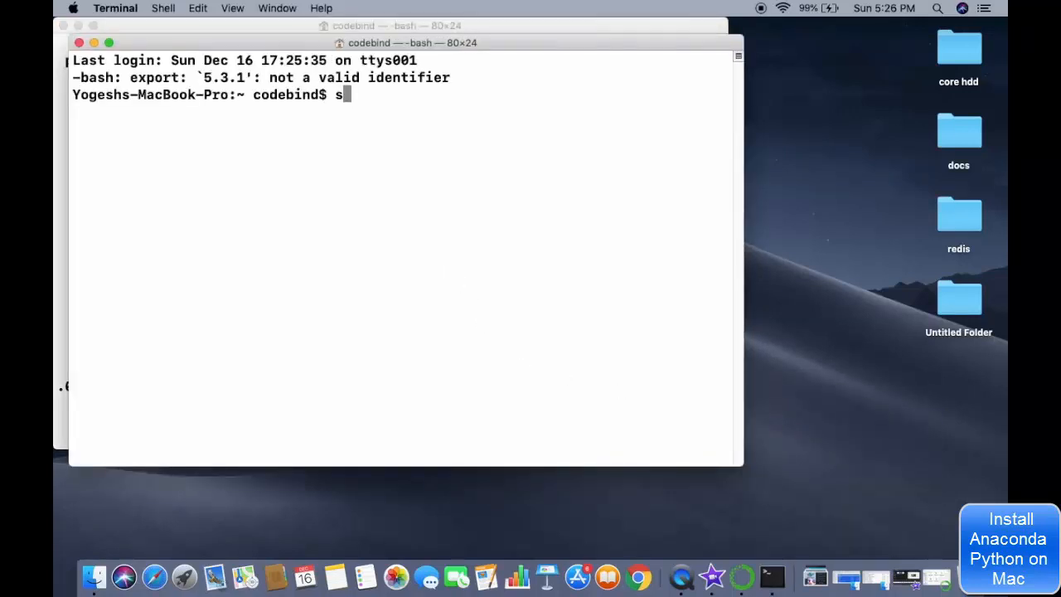
type("pyder")
key("Return")
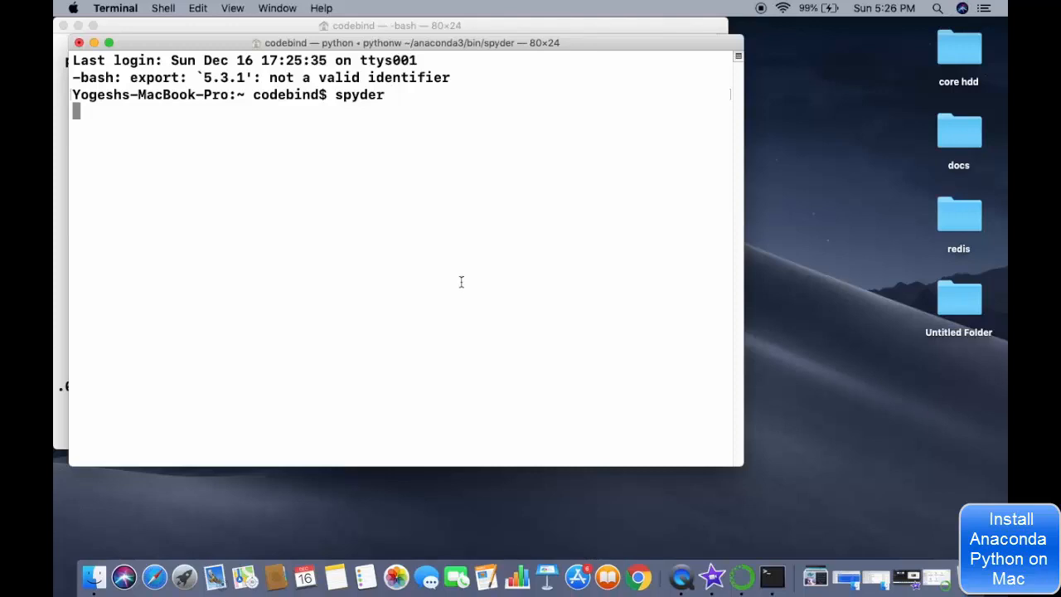
Open another Terminal window and start Jupyter from it with the jupyter notebook command
right_click(772, 576)
left_click(691, 415)
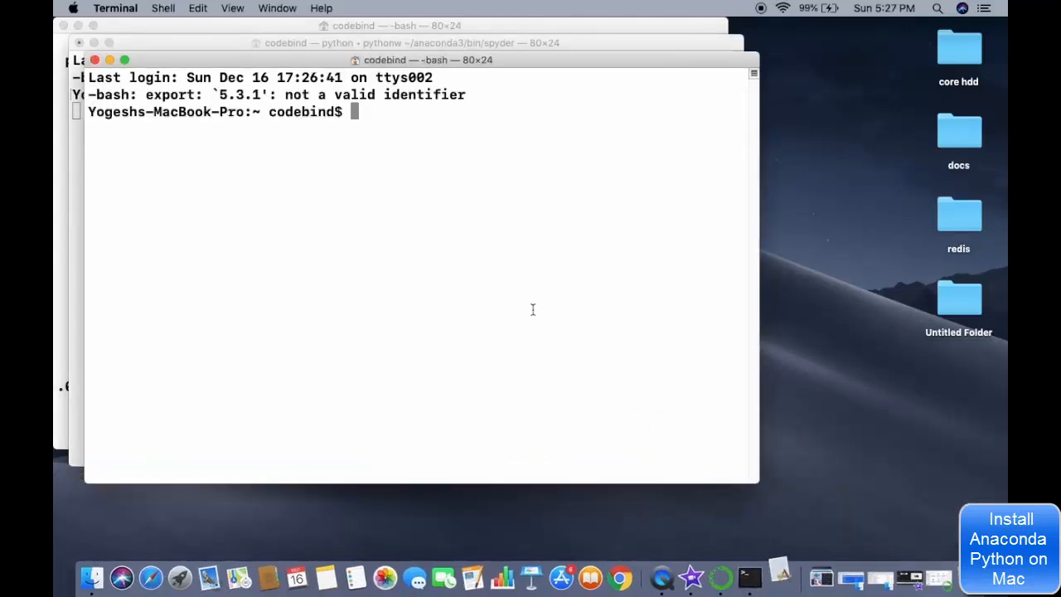
type("jp")
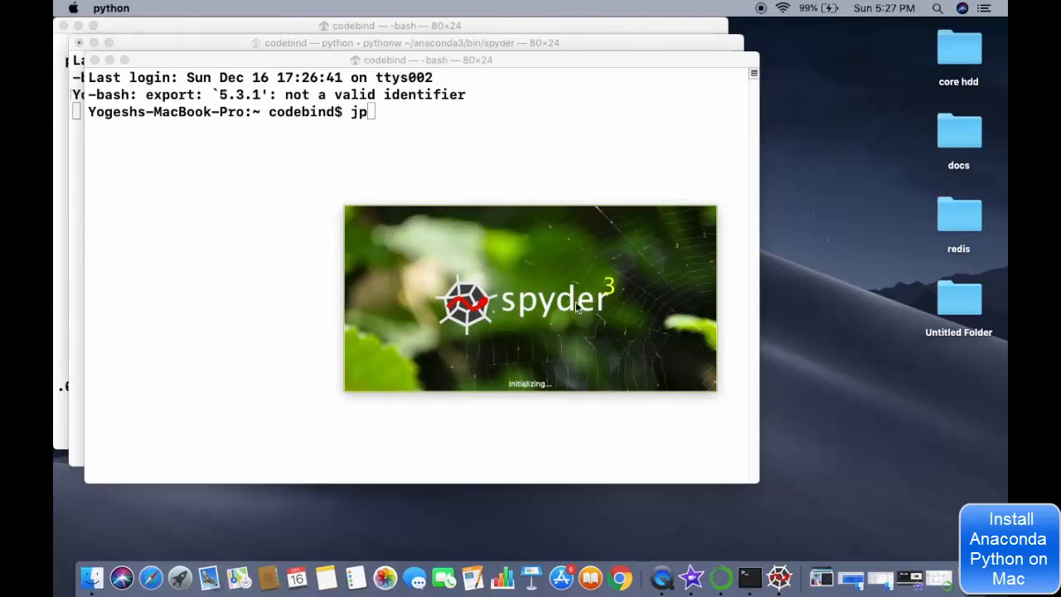
left_click(285, 248)
key("BackSpace")
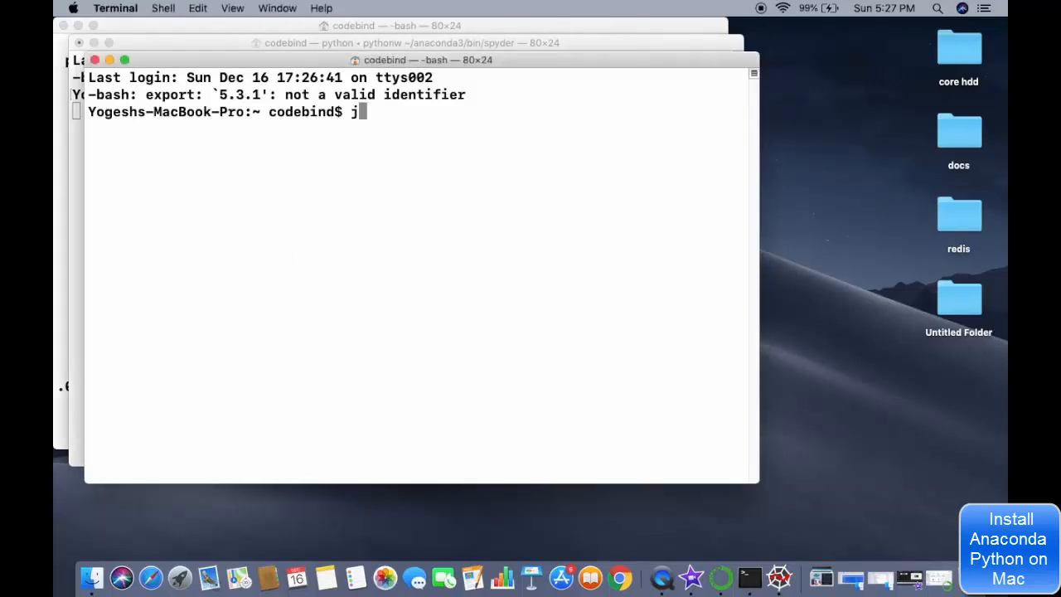
type("upyte")
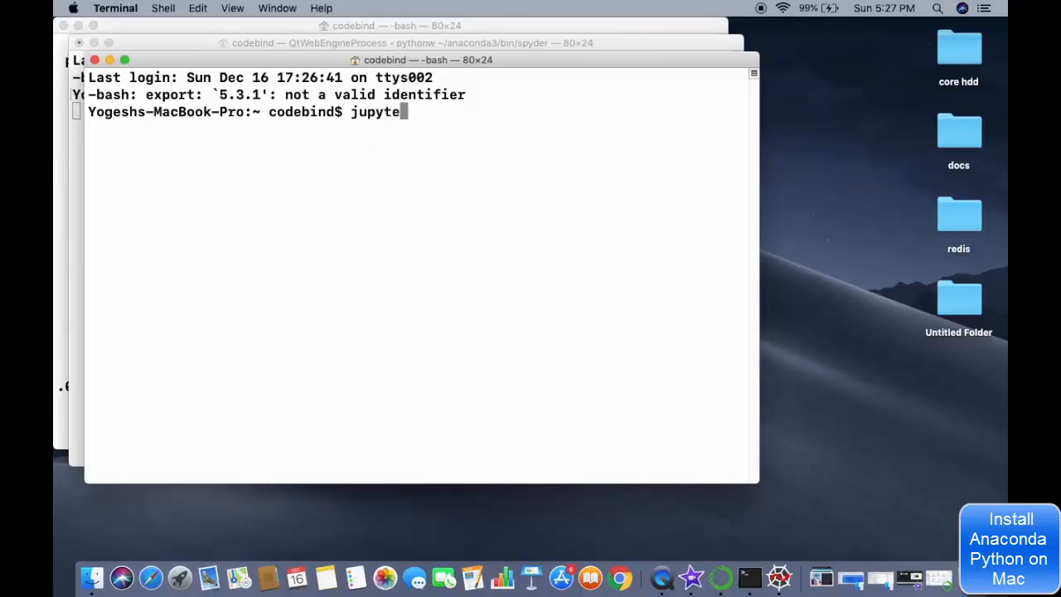
type("r notebook")
key("Return")
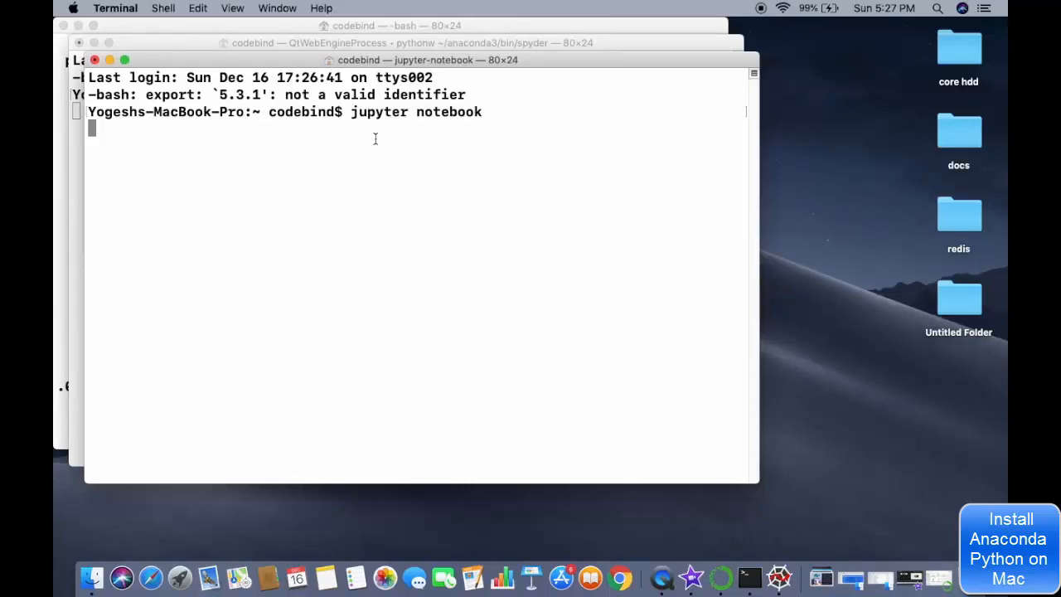
Switch to Spyder and dismiss the update notice, leaving the startup update check enabled
left_click(780, 577)
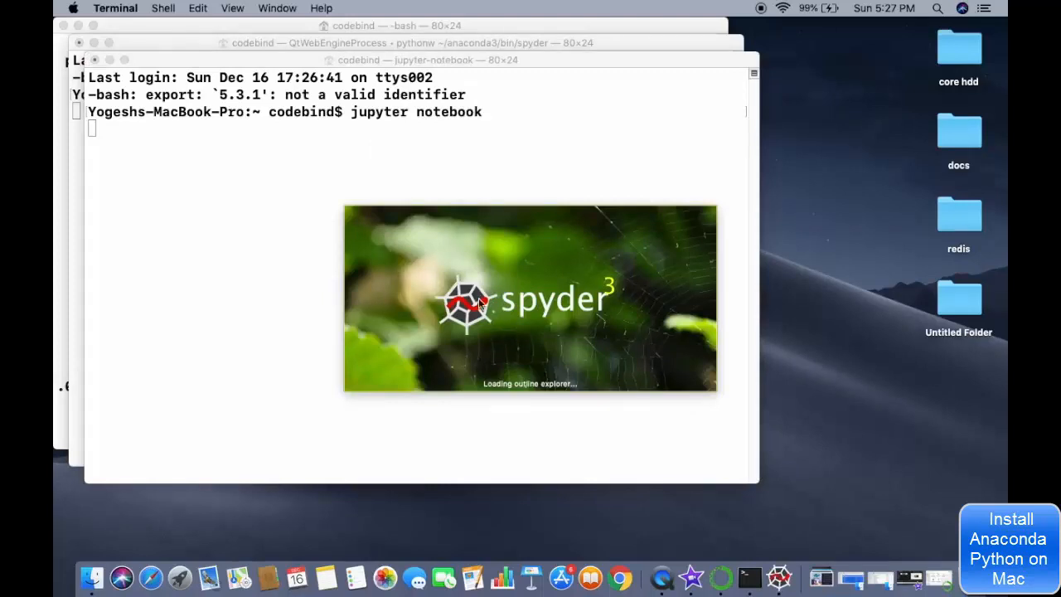
left_click(260, 197)
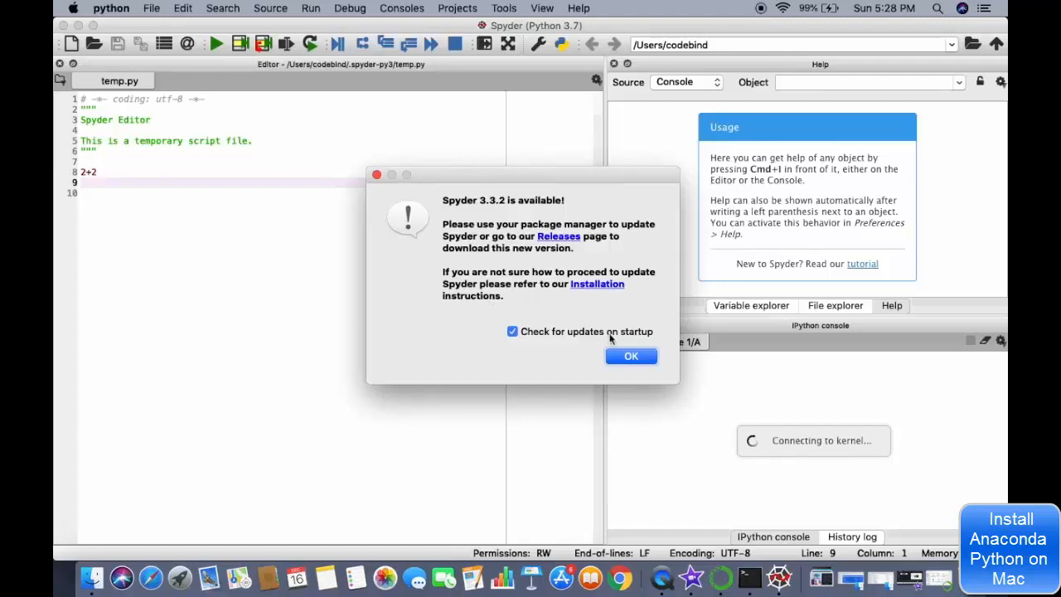
left_click(633, 356)
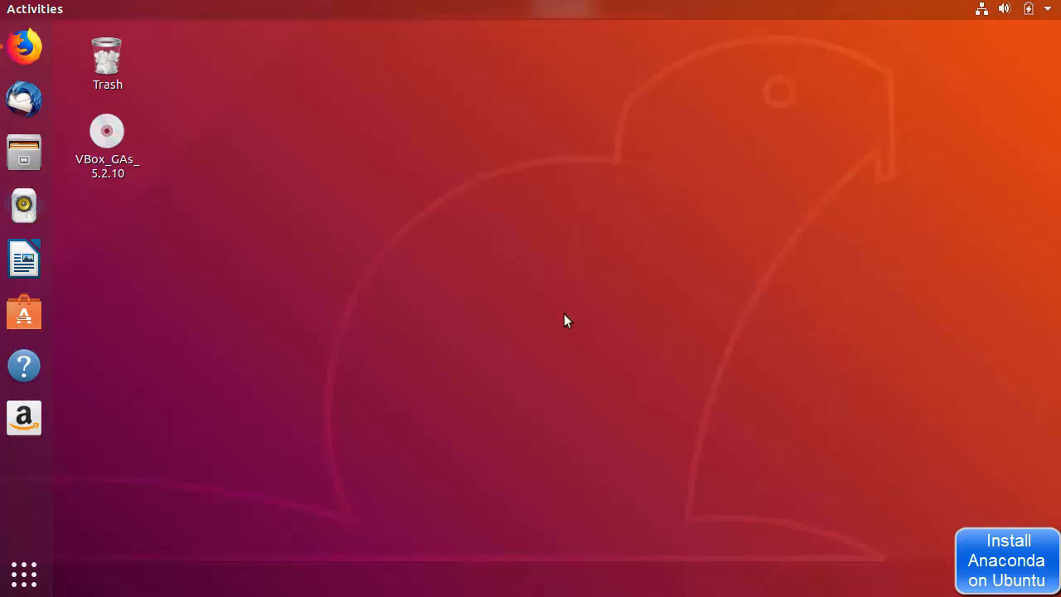
On Ubuntu, switch to Firefox, open the Anaconda home page from the search results and go to its Downloads page
left_click(24, 47)
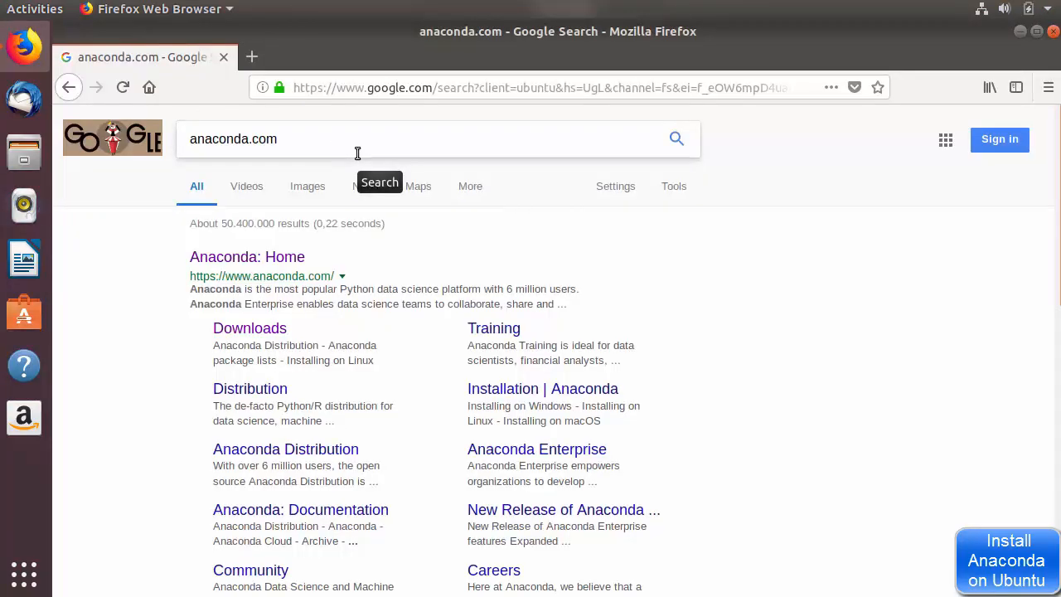
left_click(274, 259)
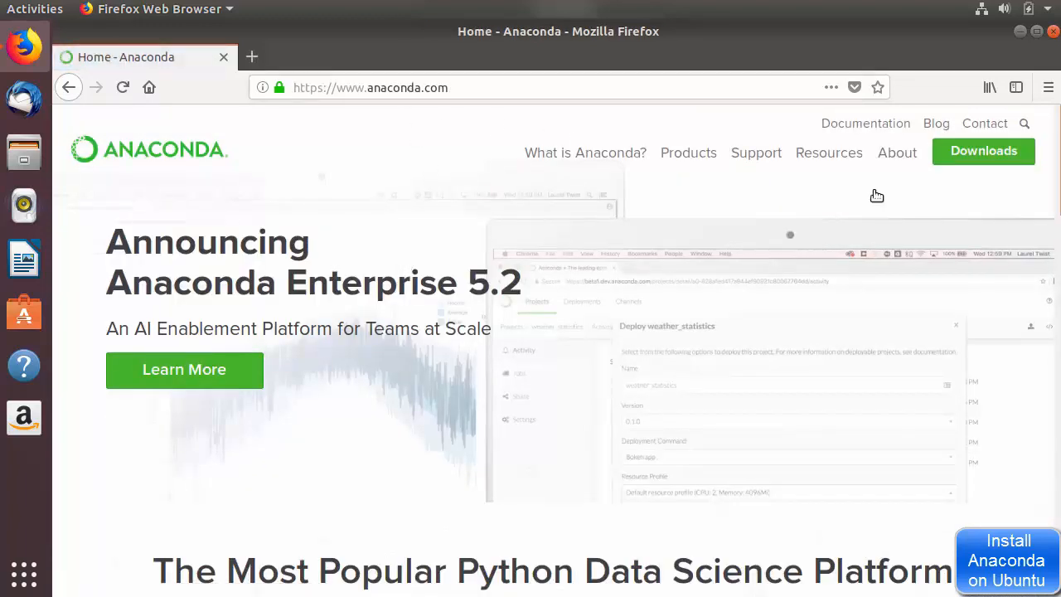
left_click(990, 156)
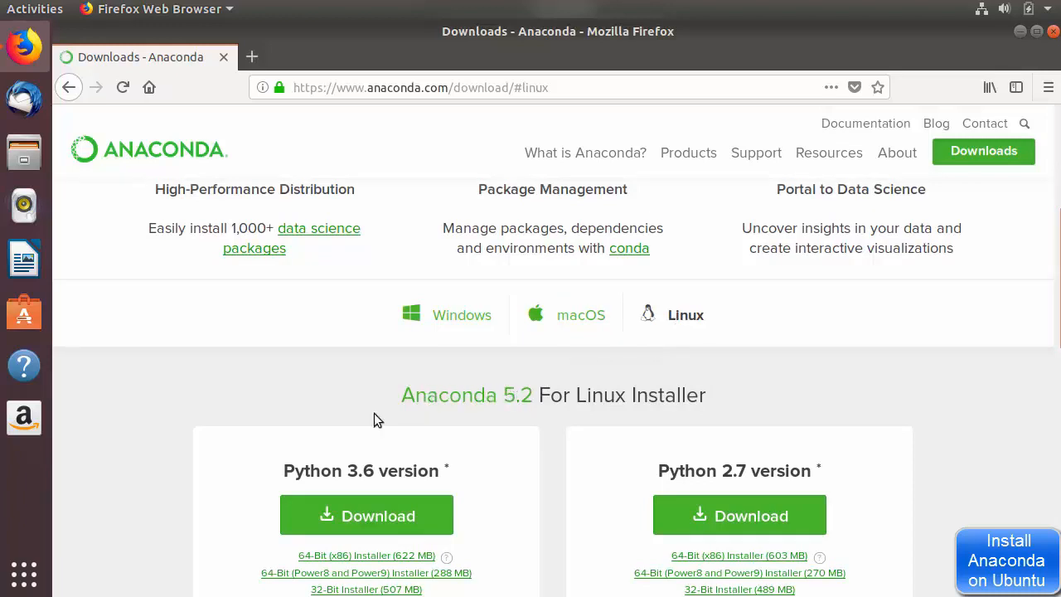
Download and save the Python 3.6 Linux installer Anaconda3-5.2.0-Linux-x86_64.sh, close the cheat sheet form and check the download status
scroll(387, 427, "down", 2)
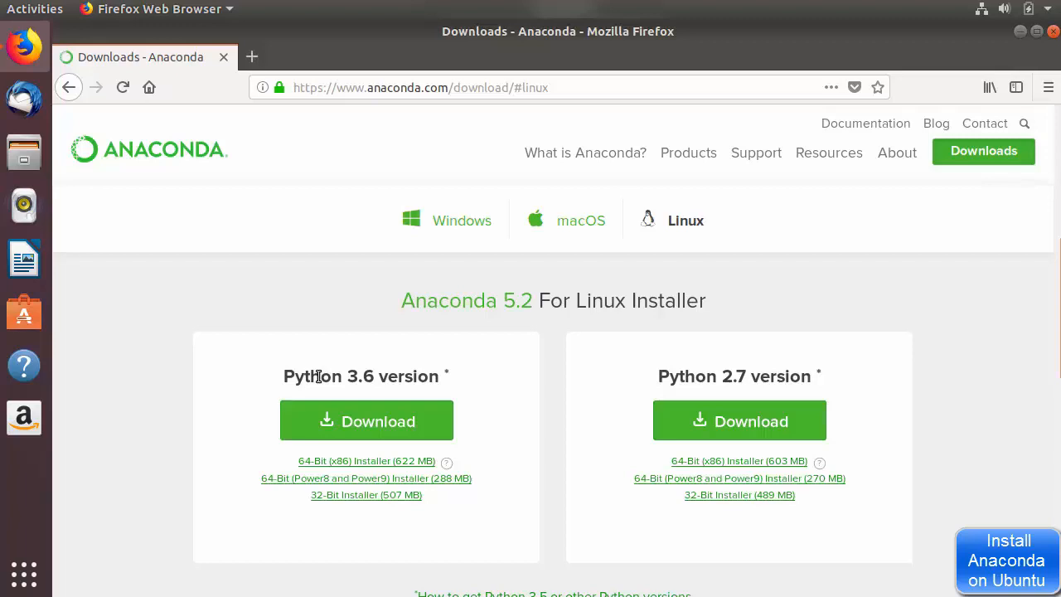
left_click(346, 422)
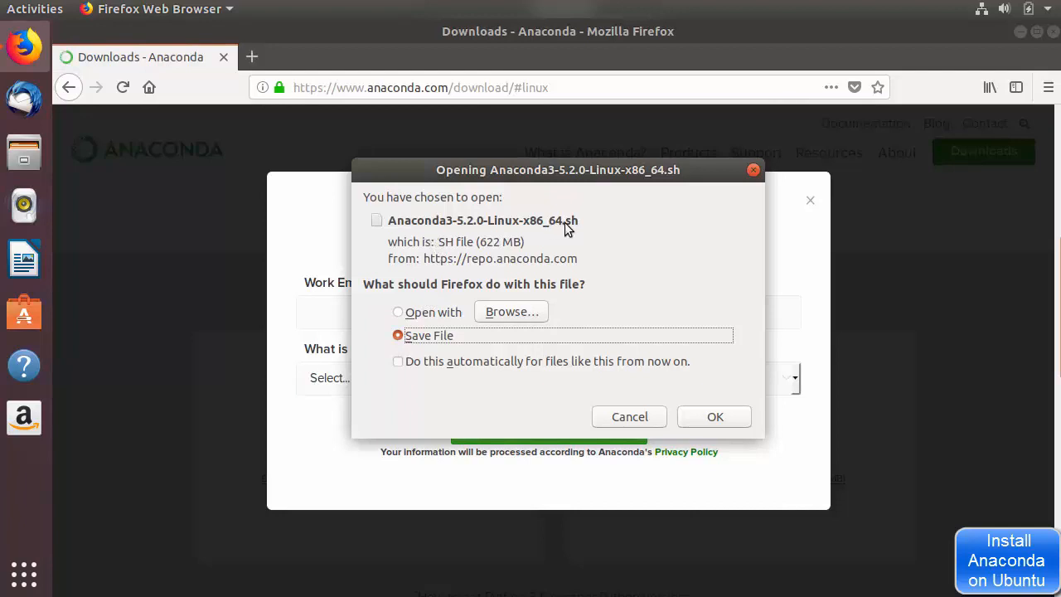
left_click(695, 421)
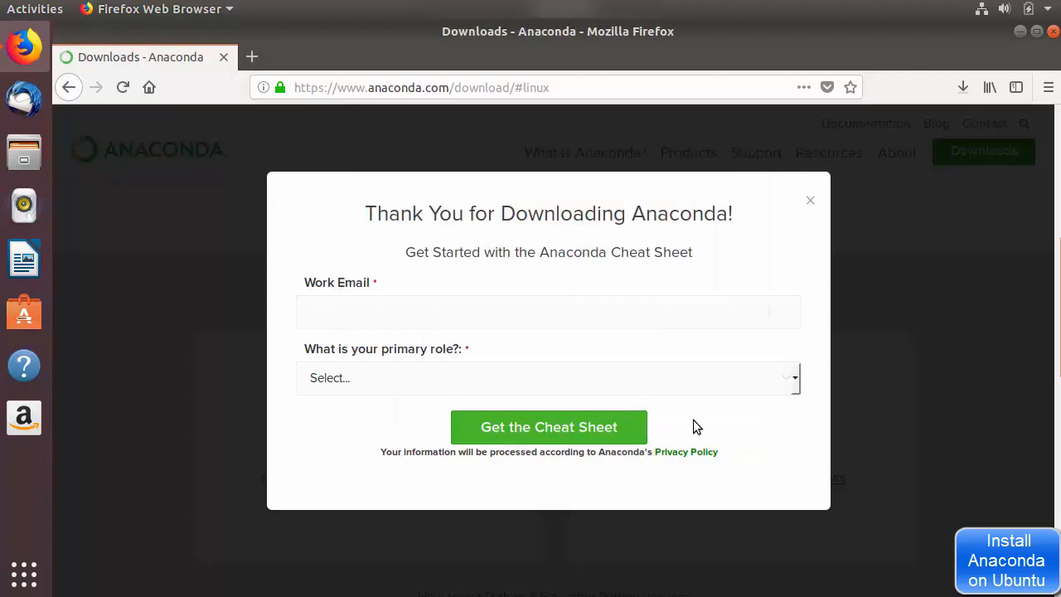
left_click(810, 208)
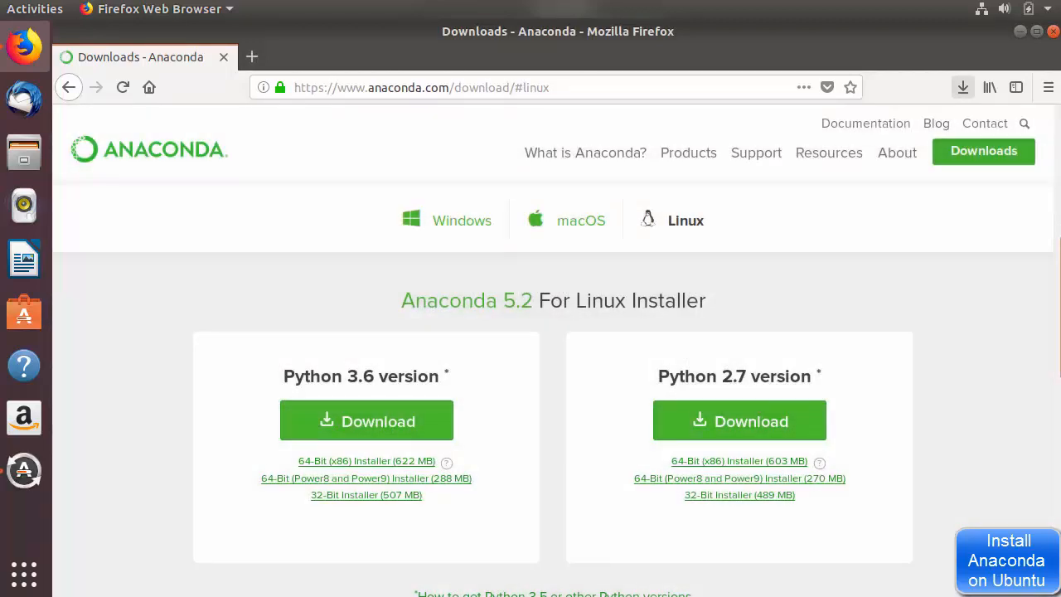
left_click(962, 87)
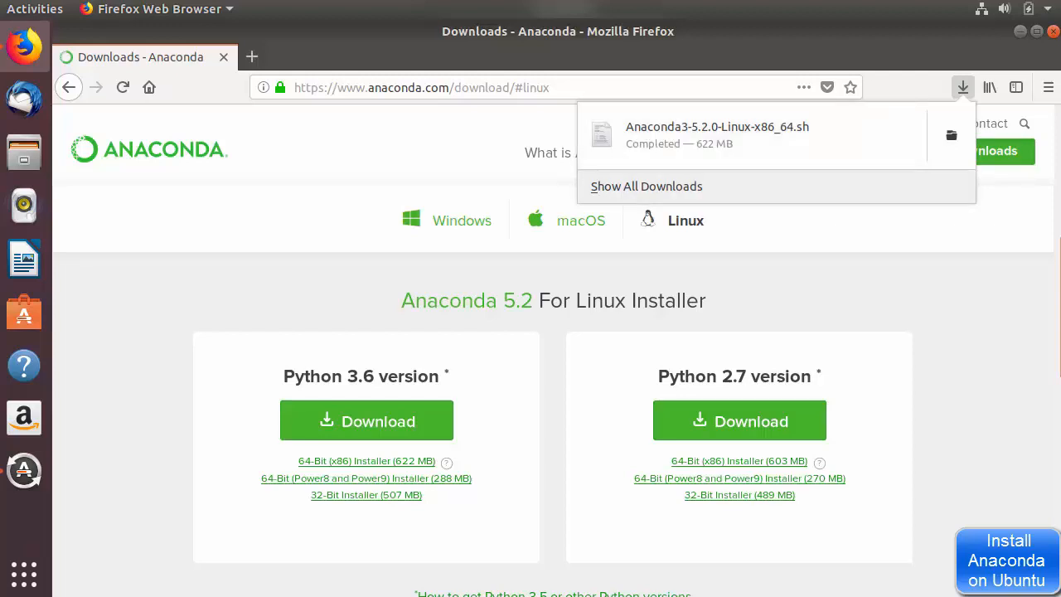
Open the How to Install ANACONDA link in a new tab and switch to that tab
scroll(554, 348, "up", 1)
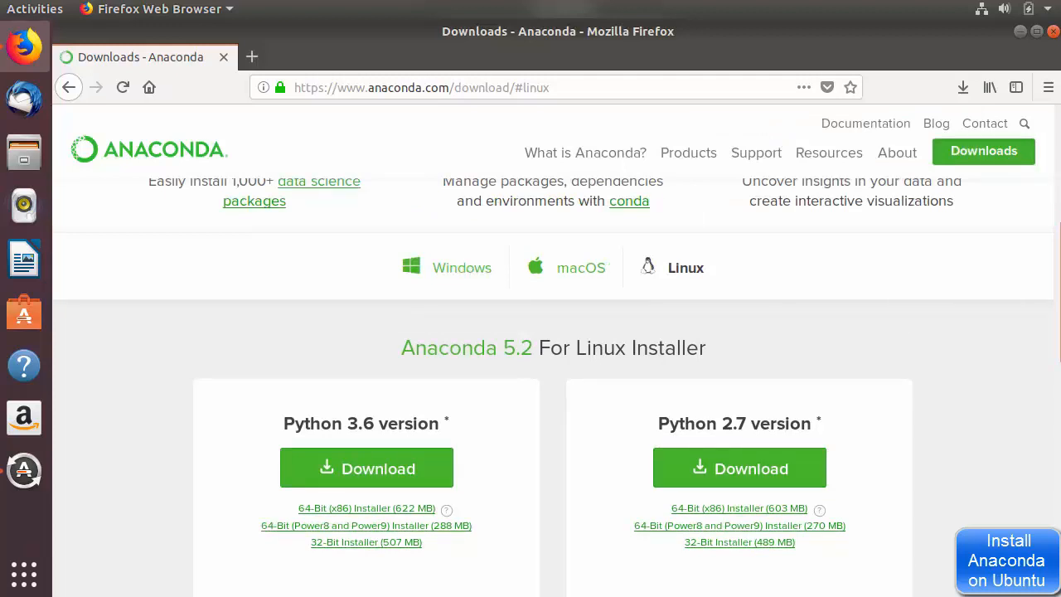
scroll(554, 404, "down", 5)
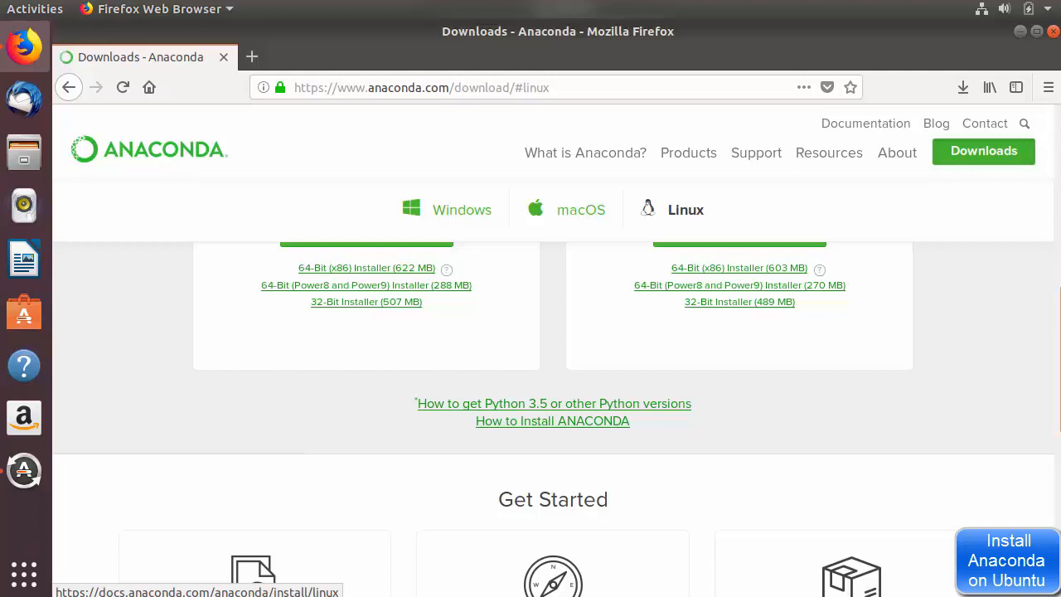
middle_click(553, 421)
left_click(330, 57)
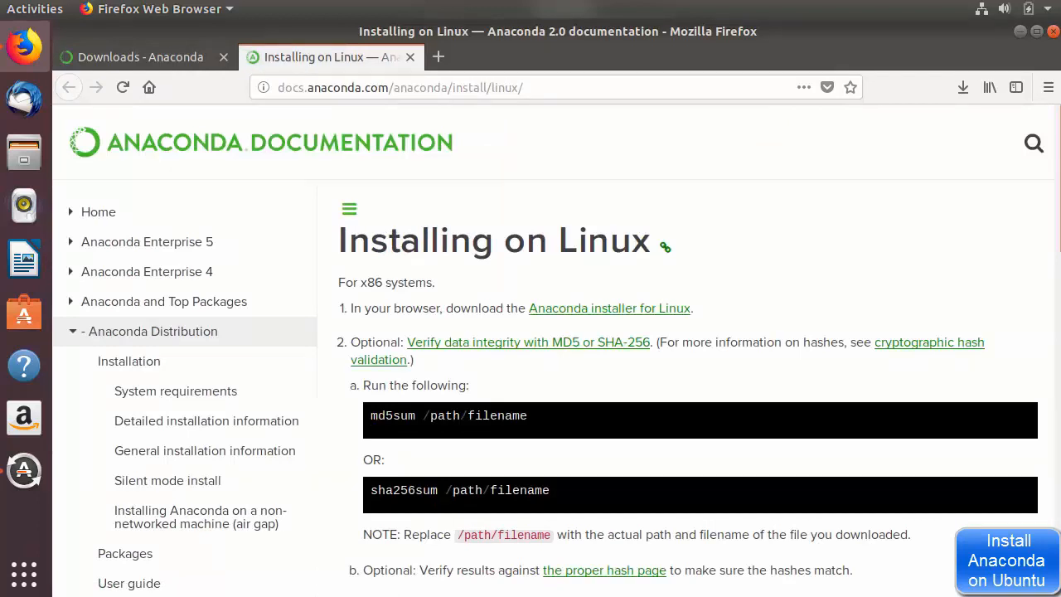
Copy the Python 3.6 install command, bash ~/Downloads/Anaconda3-5.2.0-Linux-x86_64.sh, from the Linux installation instructions
scroll(552, 355, "down", 1)
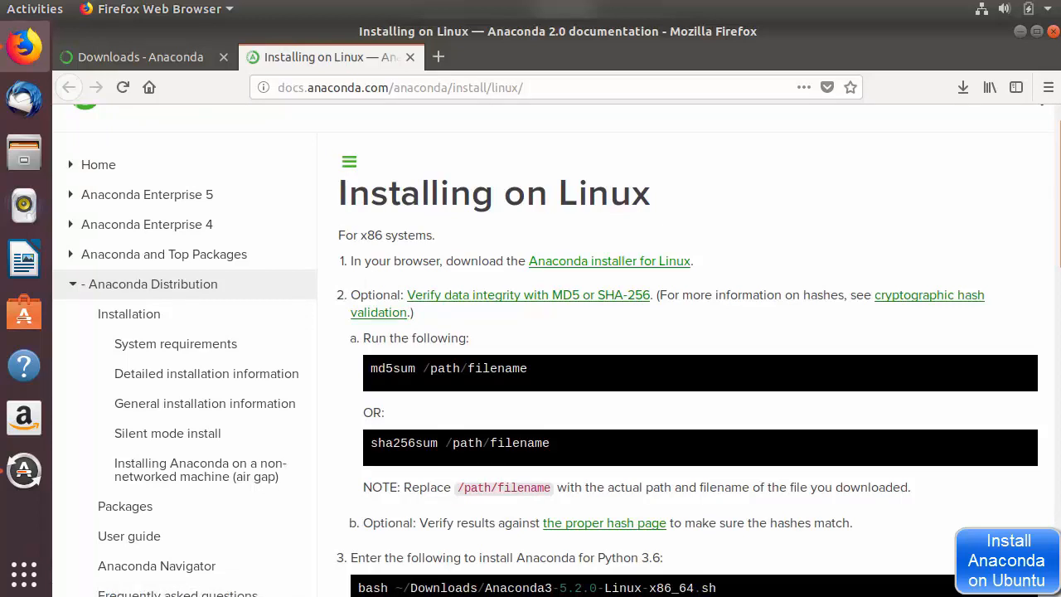
scroll(393, 321, "down", 1)
double_click(393, 321)
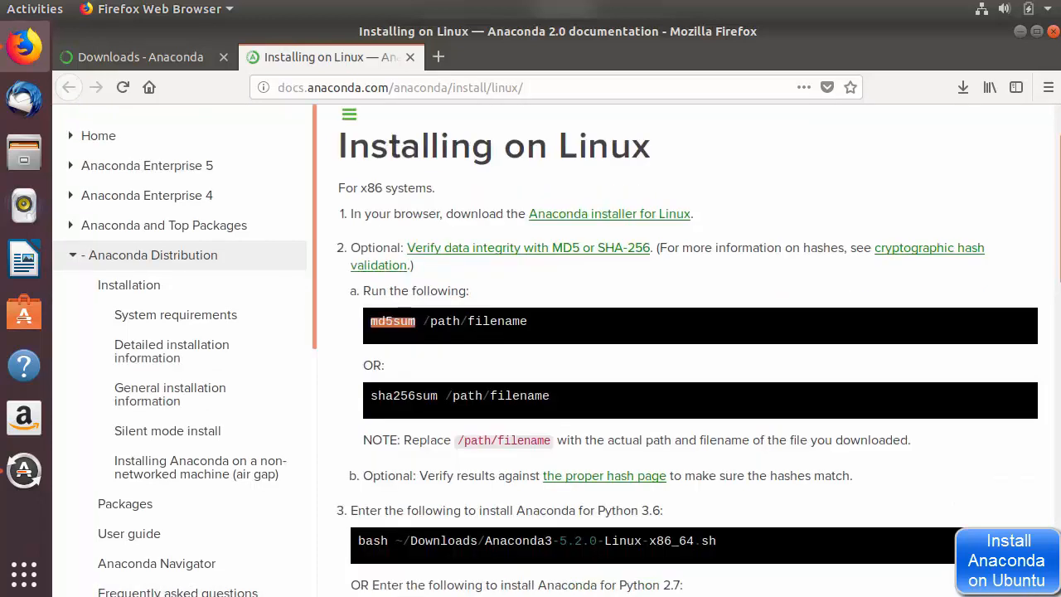
scroll(688, 348, "down", 3)
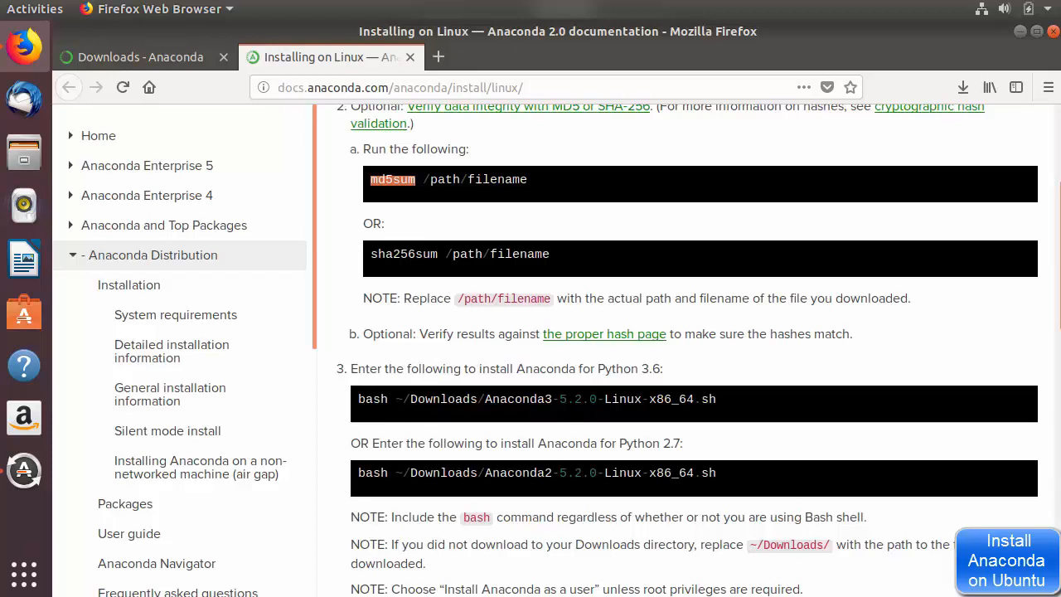
triple_click(373, 400)
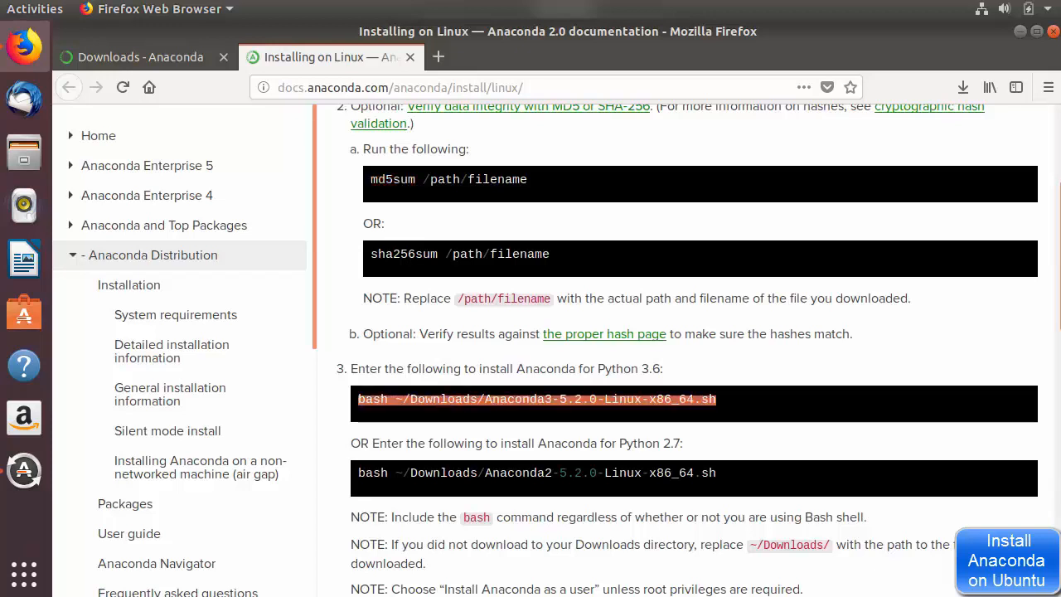
left_click(373, 400)
double_click(373, 400)
triple_click(373, 400)
left_click(531, 406)
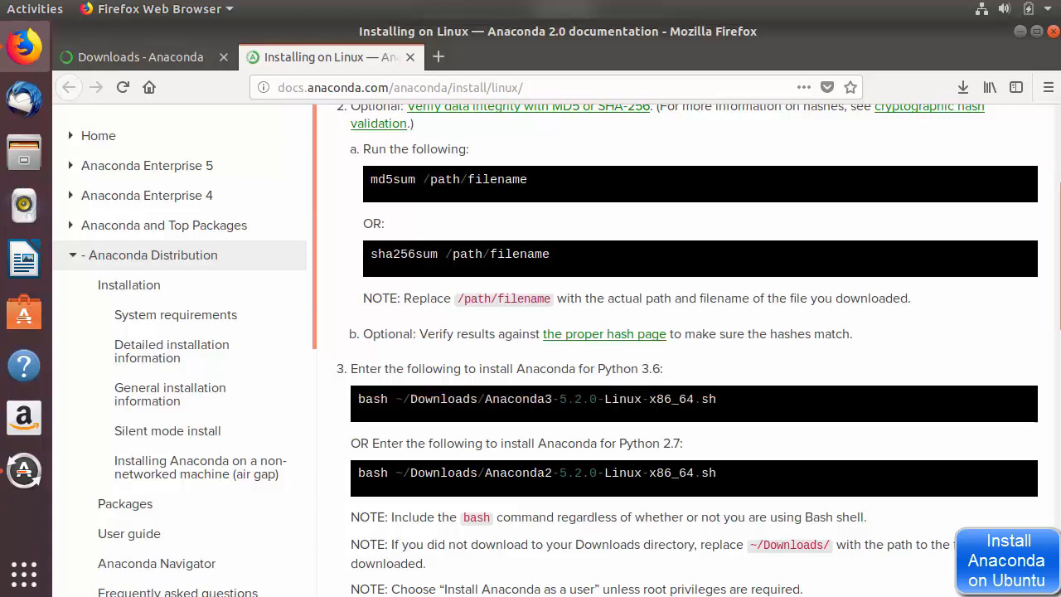
Find Terminal by searching the applications for "te" and open a terminal window
key("ctrl+alt+t")
left_click(24, 573)
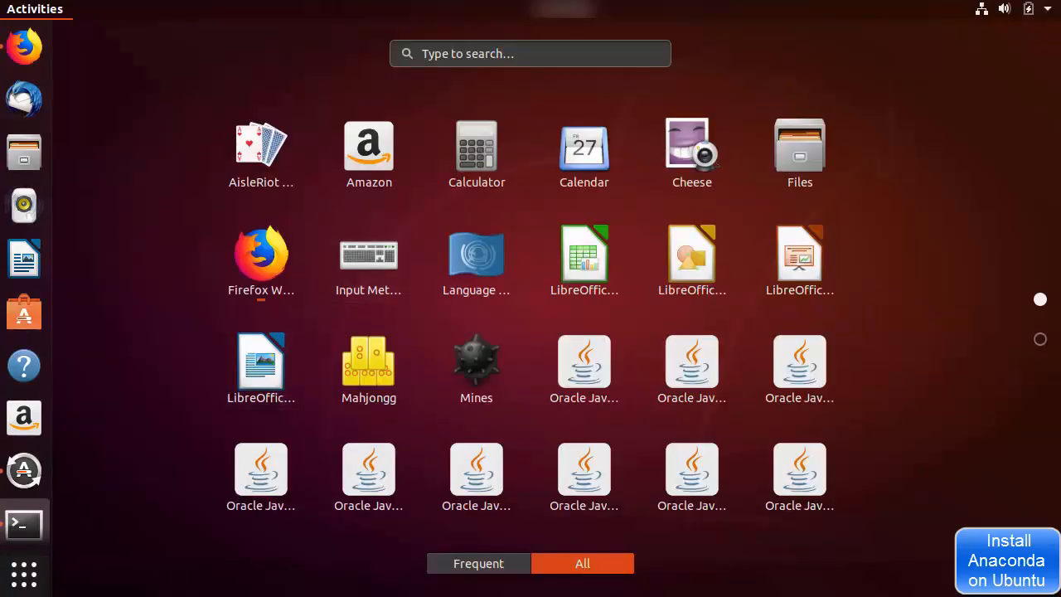
left_click(425, 53)
type("te")
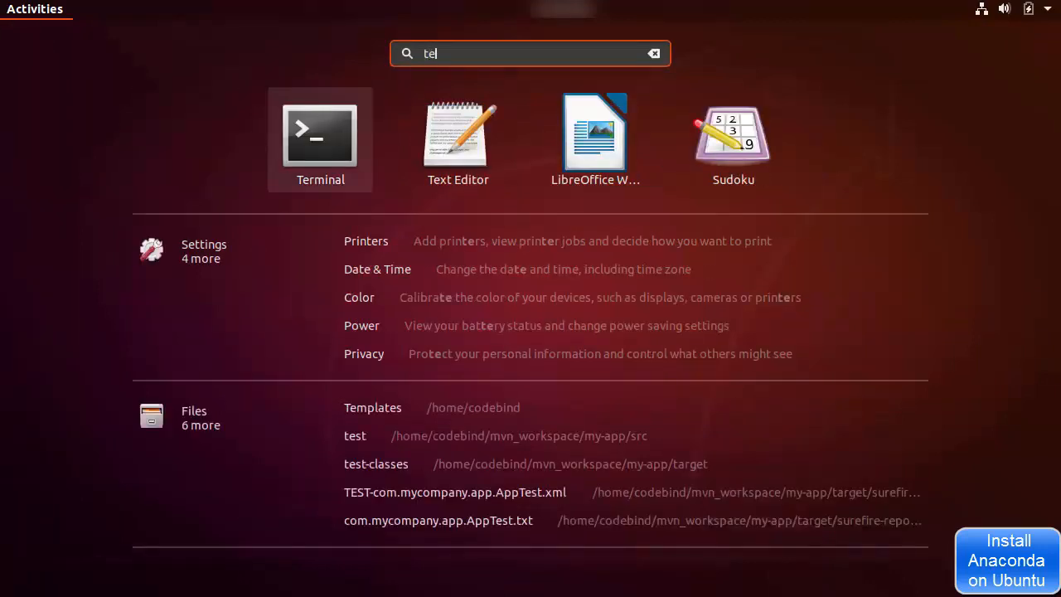
key("Return")
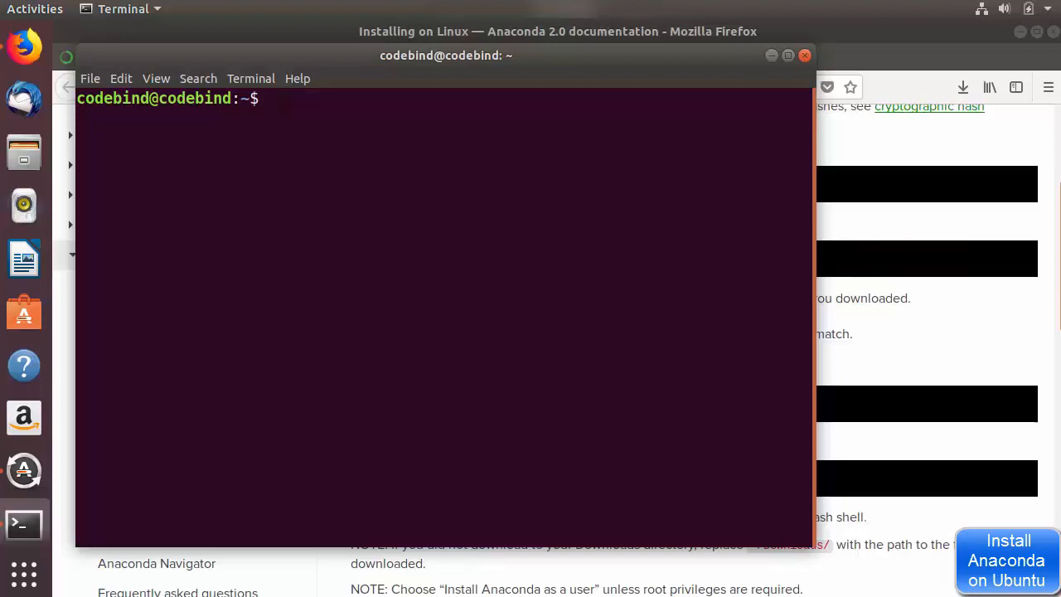
Enlarge the terminal window, minimize the browser behind it and move the terminal to the upper part of the desktop
left_click_drag(816, 547, 936, 585)
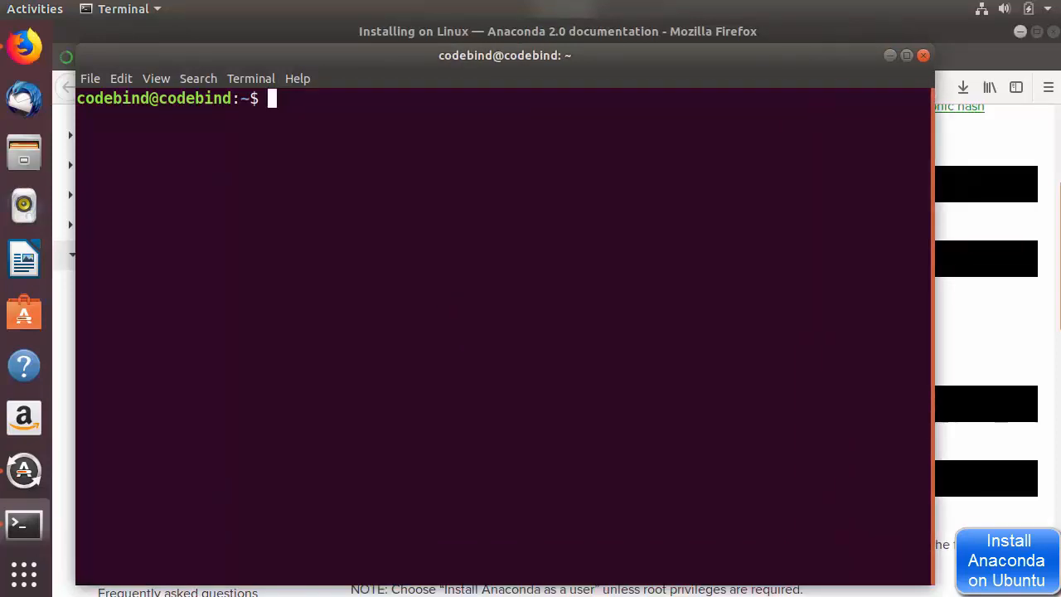
left_click(1021, 31)
left_click_drag(779, 55, 855, 31)
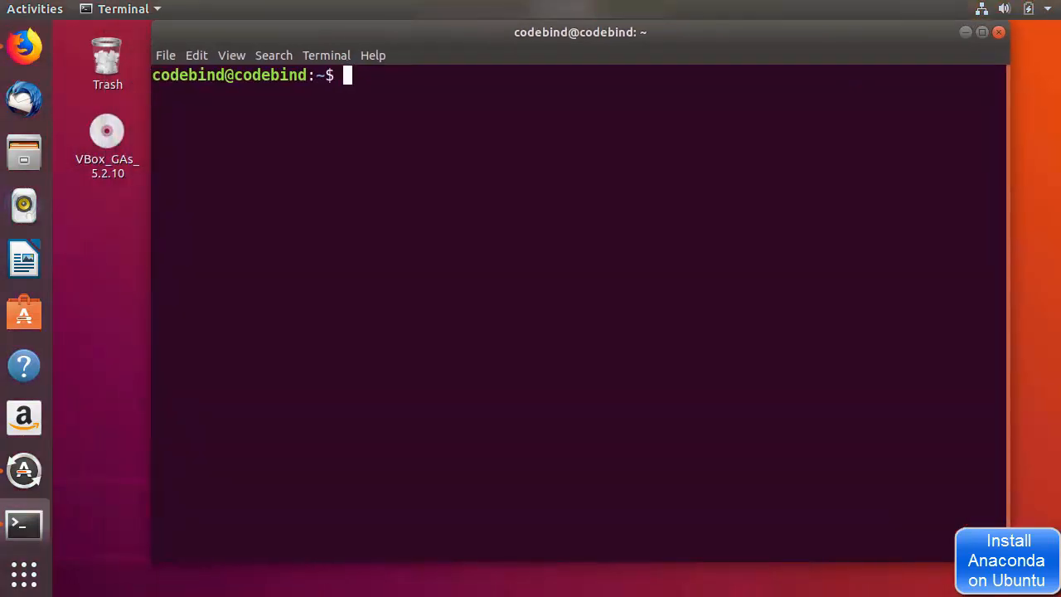
Run the Anaconda installer with the command bash ~/Downloads/Anaconda3-5.2.0-Linux-x86_64.sh
type("bash ~/Downloads/Anaconda3-5.2.0-Linux-x86_64.sh")
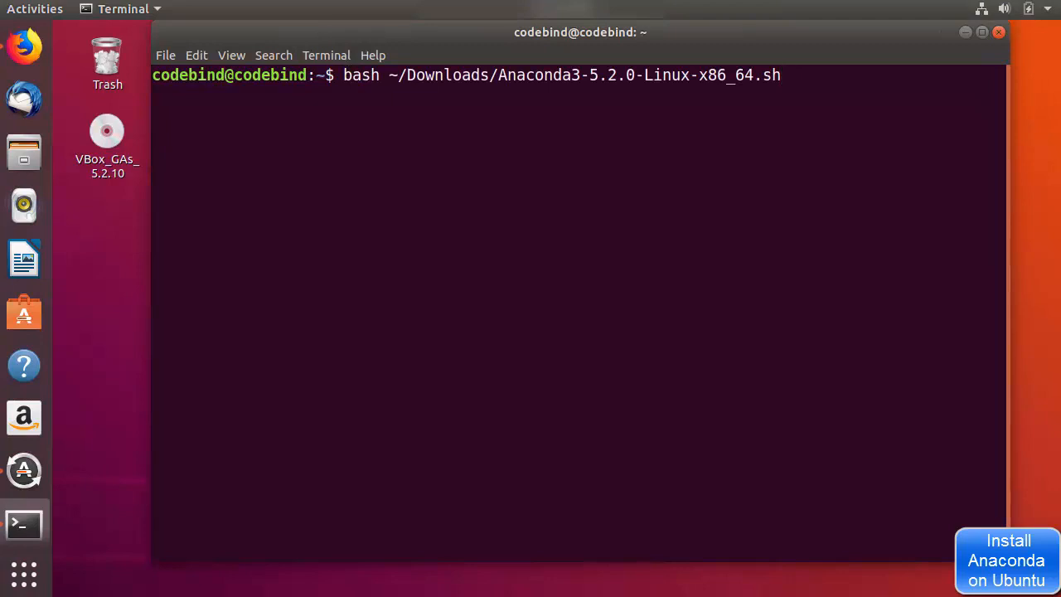
left_click_drag(407, 76, 490, 76)
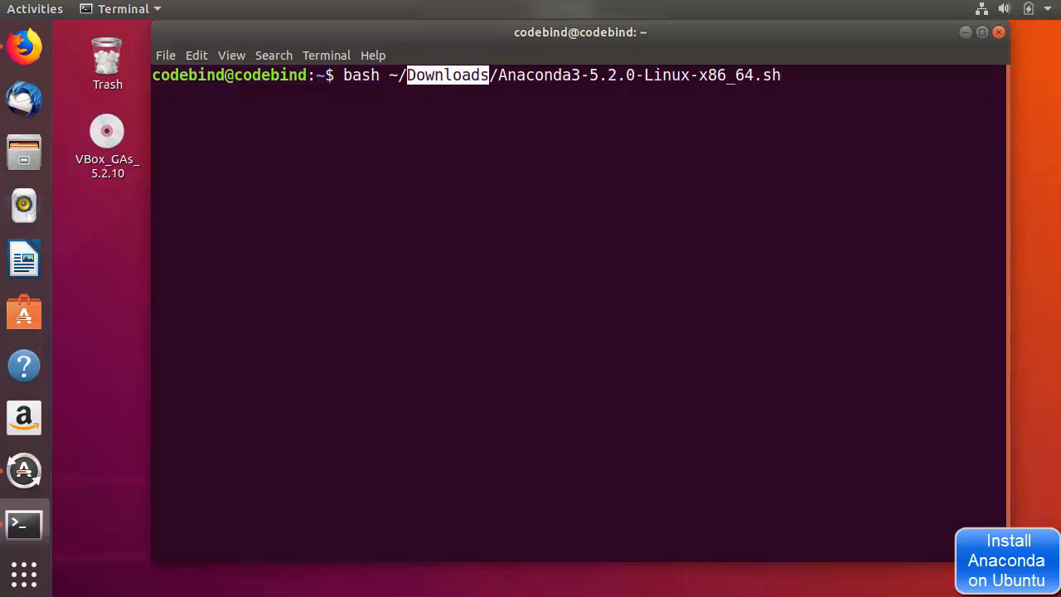
left_click(490, 75)
double_click(490, 75)
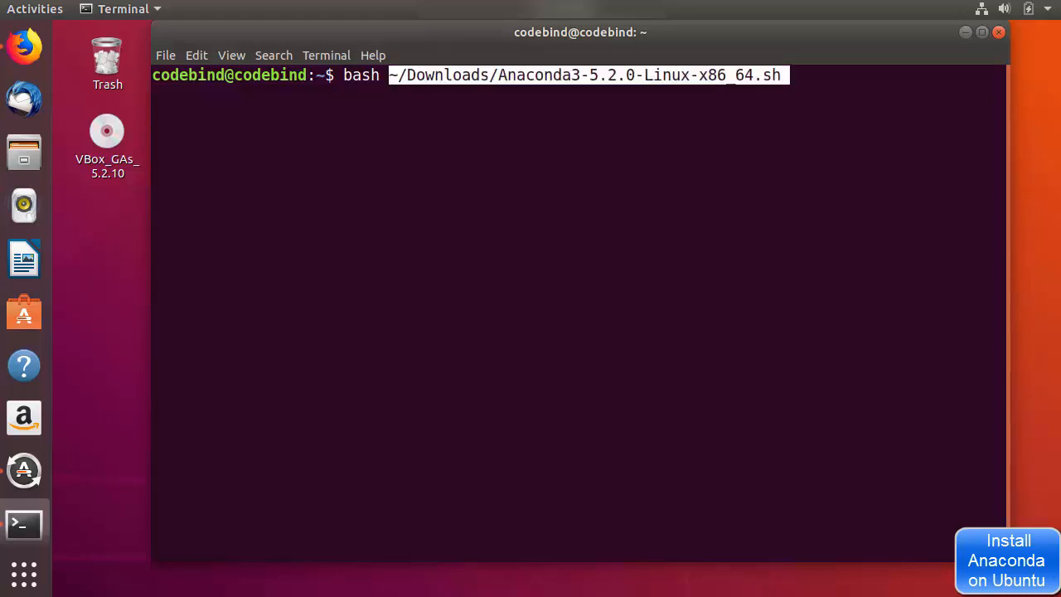
left_click(490, 75)
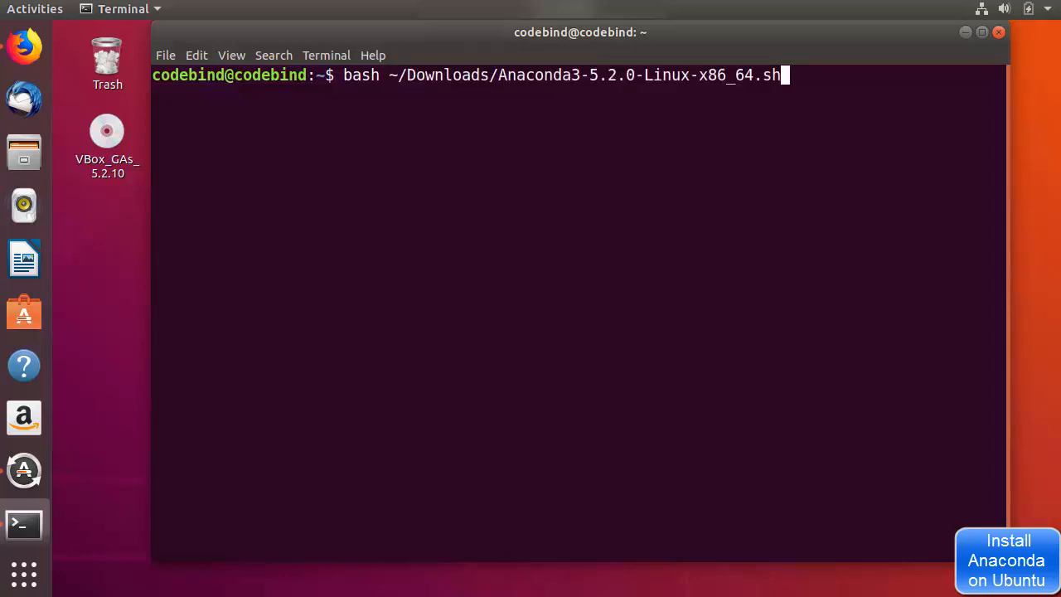
key("Return")
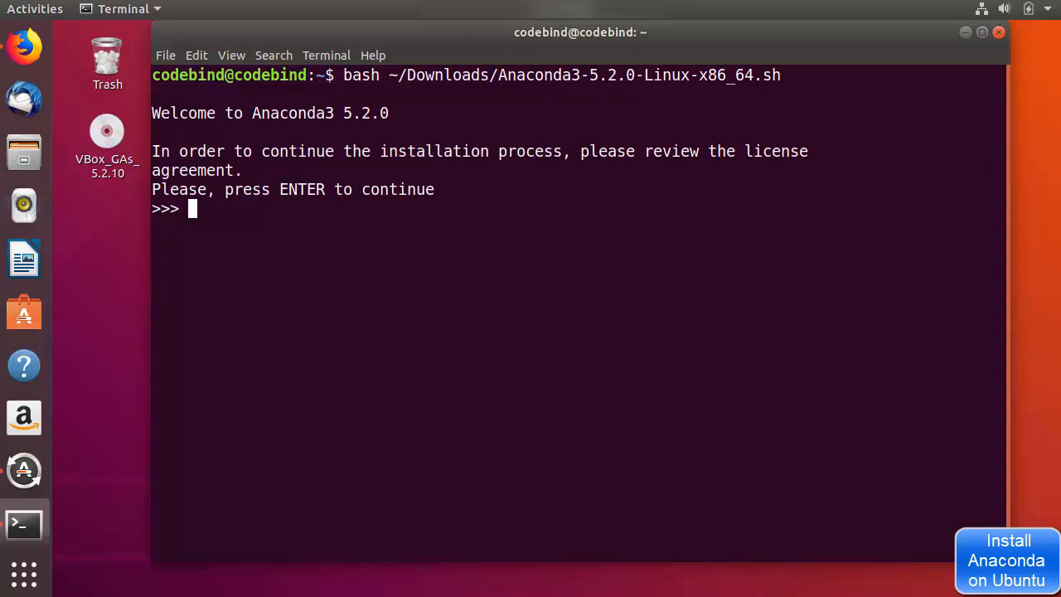
Continue the installer and page through the whole Anaconda End User License Agreement to the acceptance question
key("Return")
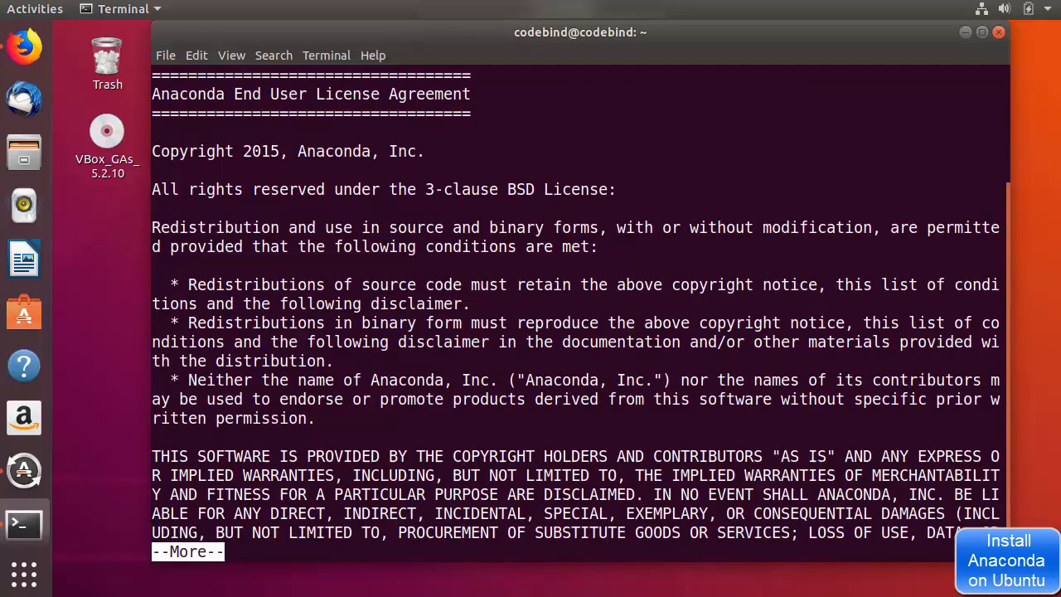
key("Return")
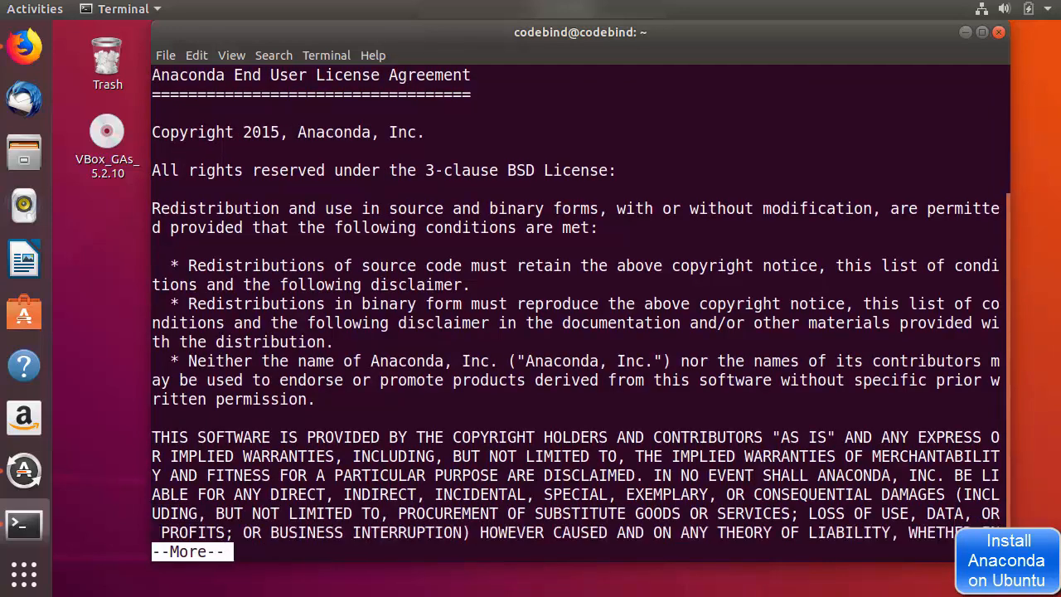
key("Return")
key("Return")
key("Return")
key("Return")
key("Return")
key("Return")
key("Return")
key("Return")
key("Return")
key("Return")
key("Return")
key("Return")
key("Return")
key("Return")
key("Return")
key("Return")
key("Return")
key("Return")
key("Return")
key("Return")
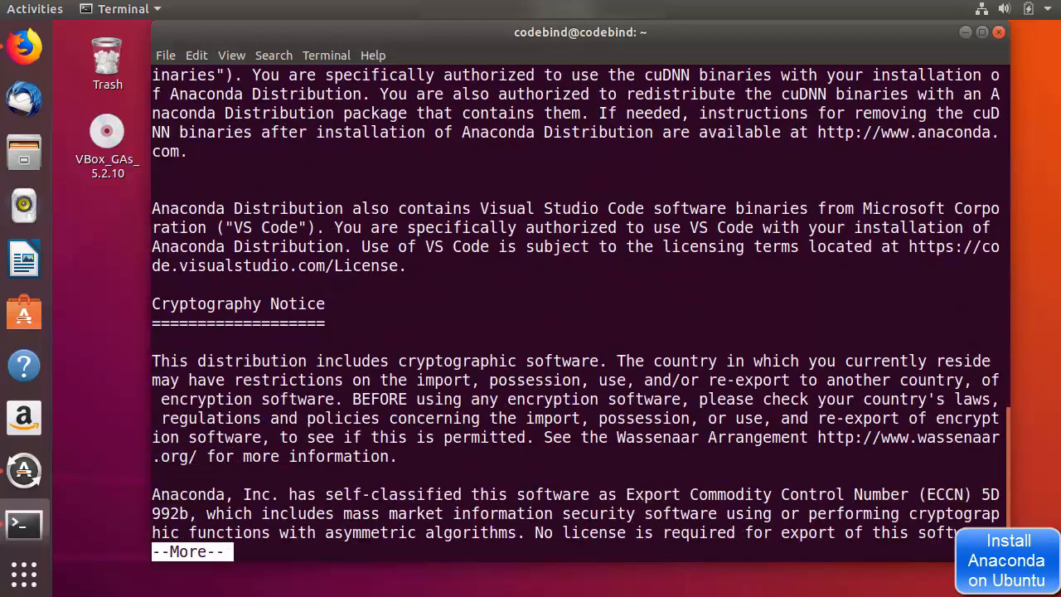
key("Return")
key("Return")
key("Return")
key("Return")
key("Return")
key("Return")
key("Return")
key("Return")
key("Return")
key("Return")
key("Return")
key("Return")
key("Return")
key("Return")
key("Return")
key("Return")
key("Return")
key("Return")
key("Return")
key("Return")
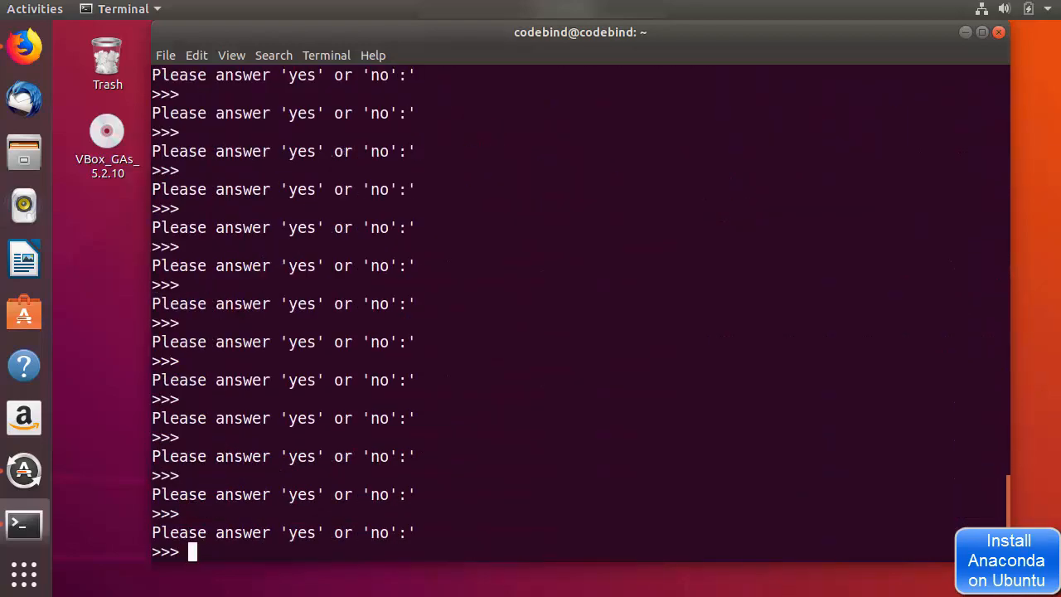
Accept the license terms with yes and confirm the default install location /home/codebind/anaconda3
type("yes")
key("Return")
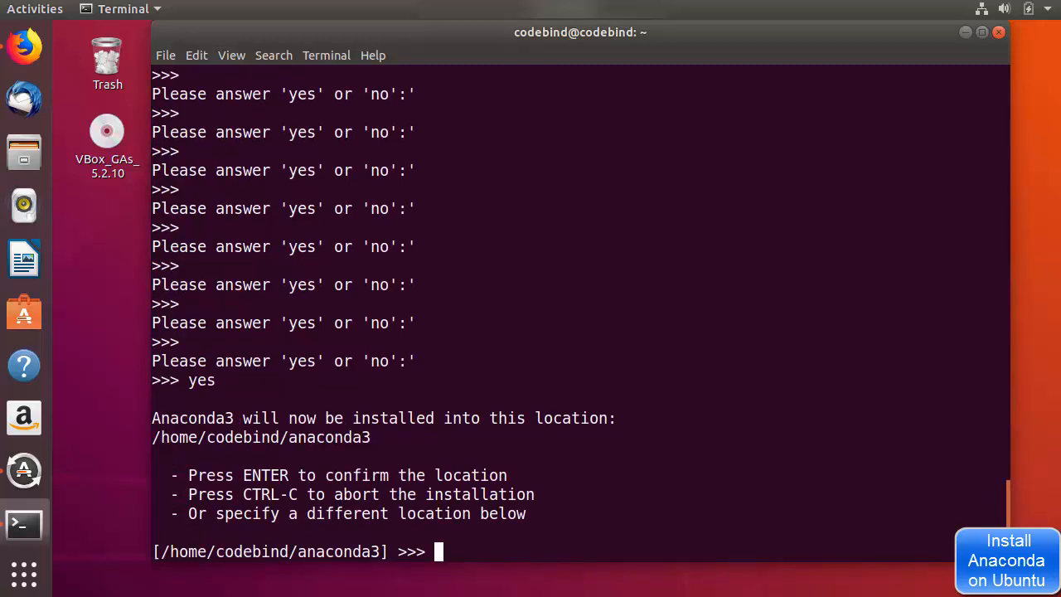
double_click(261, 438)
key("Return")
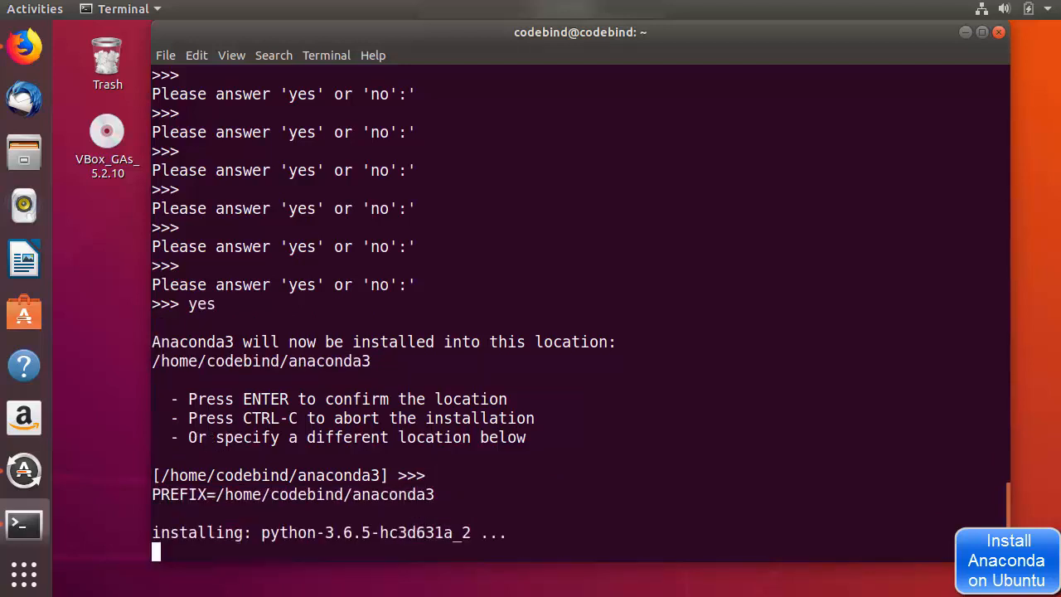
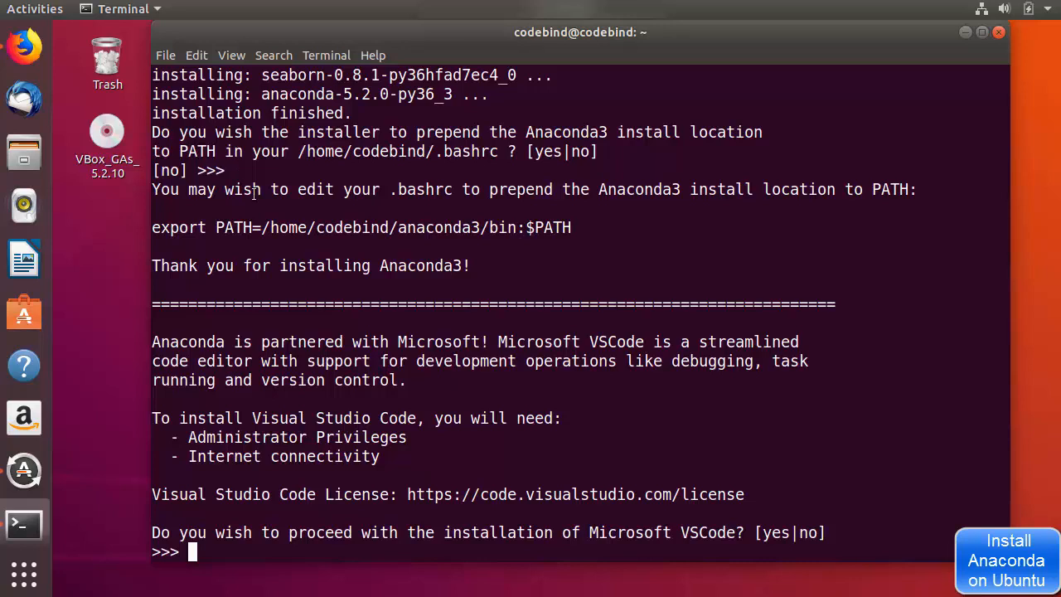
triple_click(267, 227)
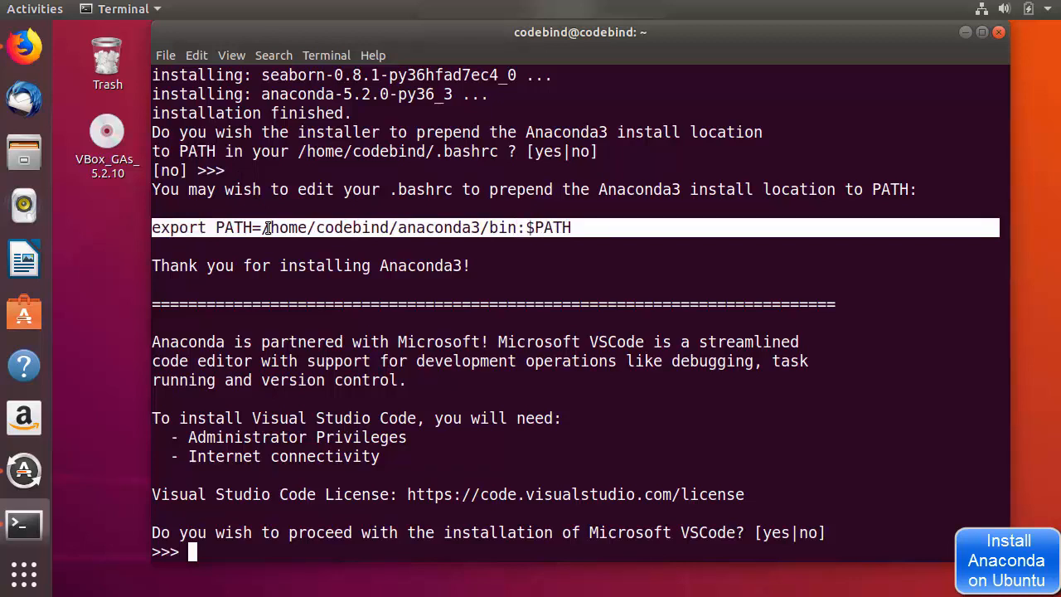
left_click(242, 172)
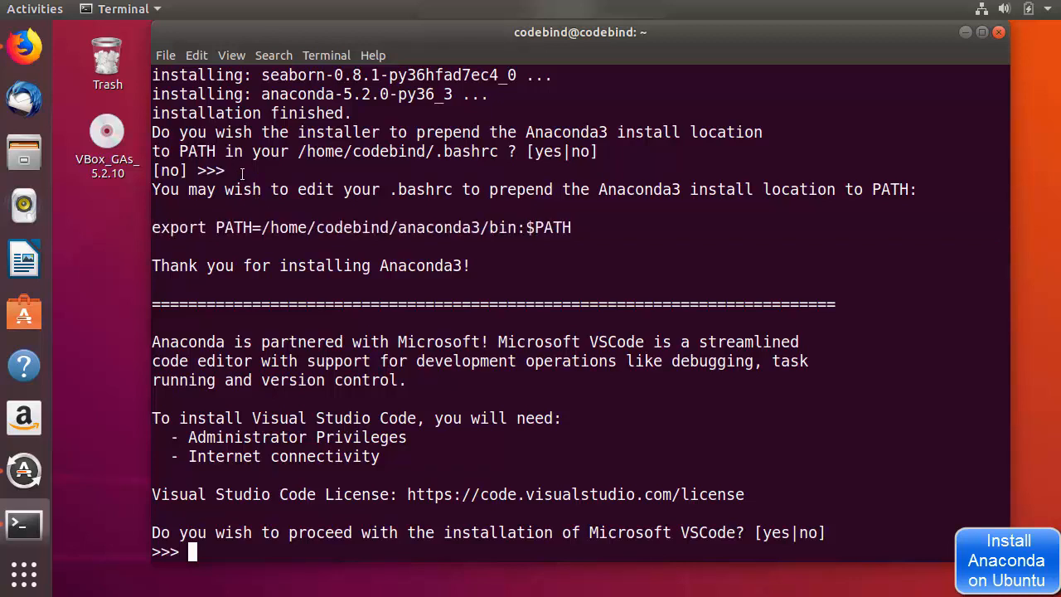
triple_click(252, 227)
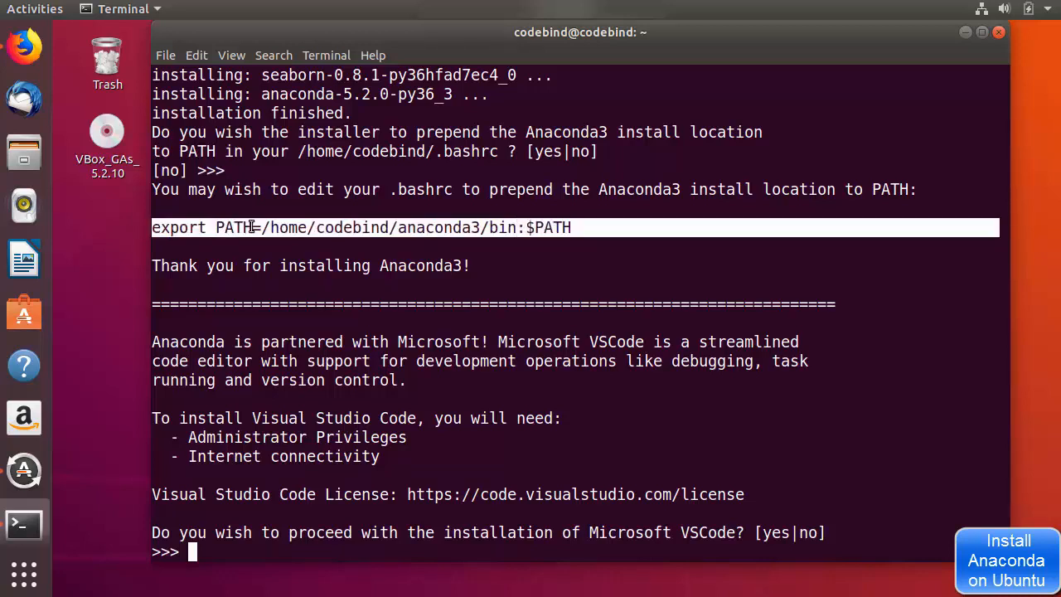
left_click(252, 227)
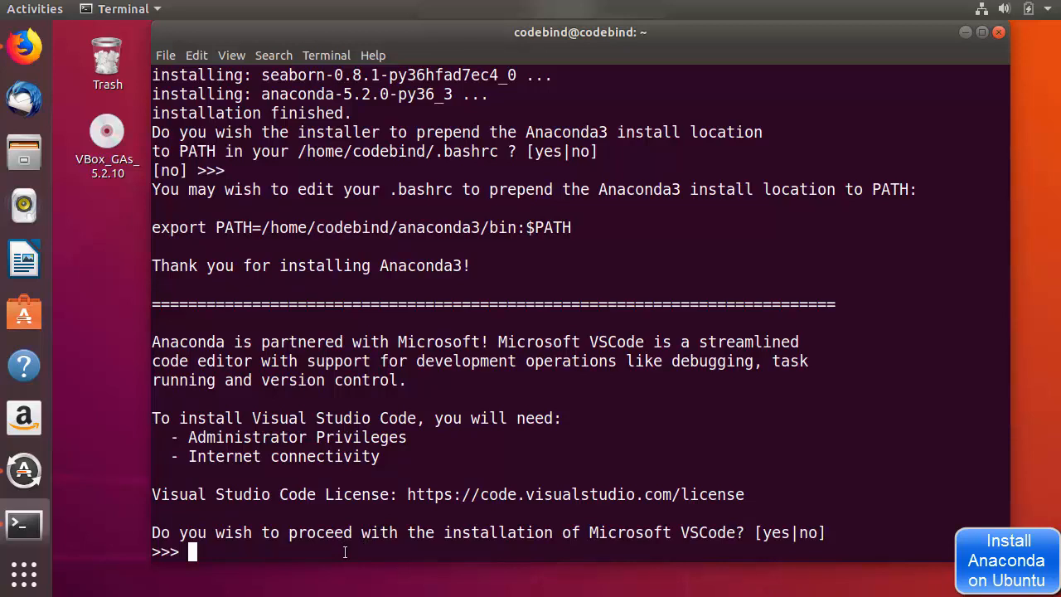
Decline the Microsoft VSCode installation by answering no
type("yes")
key("BackSpace")
key("BackSpace")
key("BackSpace")
type("no")
key("Return")
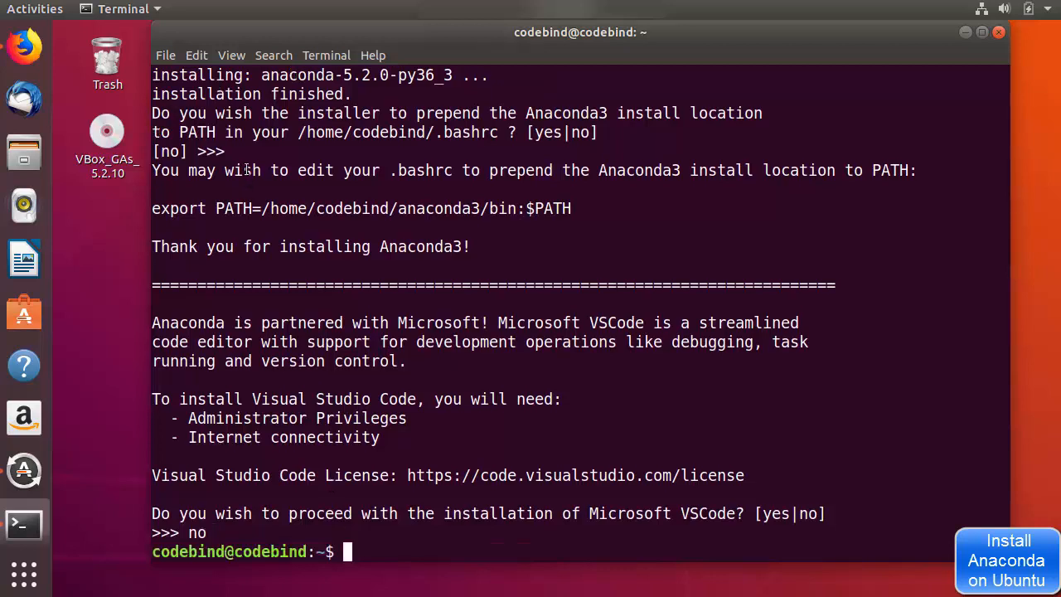
Copy the path /home/codebind/.bashrc from the installer output and open that file with gedit
left_click_drag(235, 151, 254, 147)
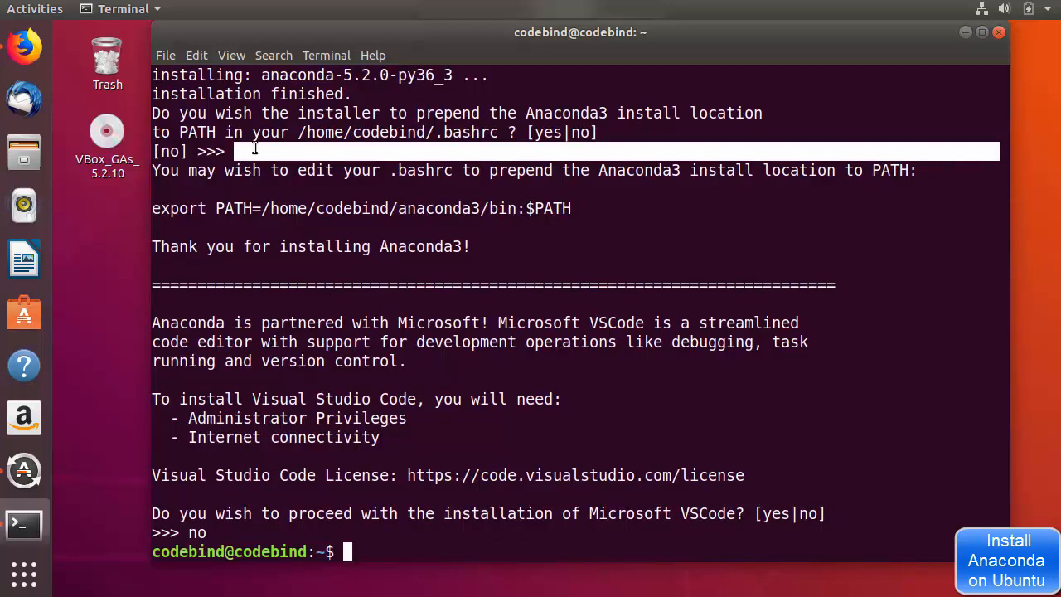
left_click(501, 132)
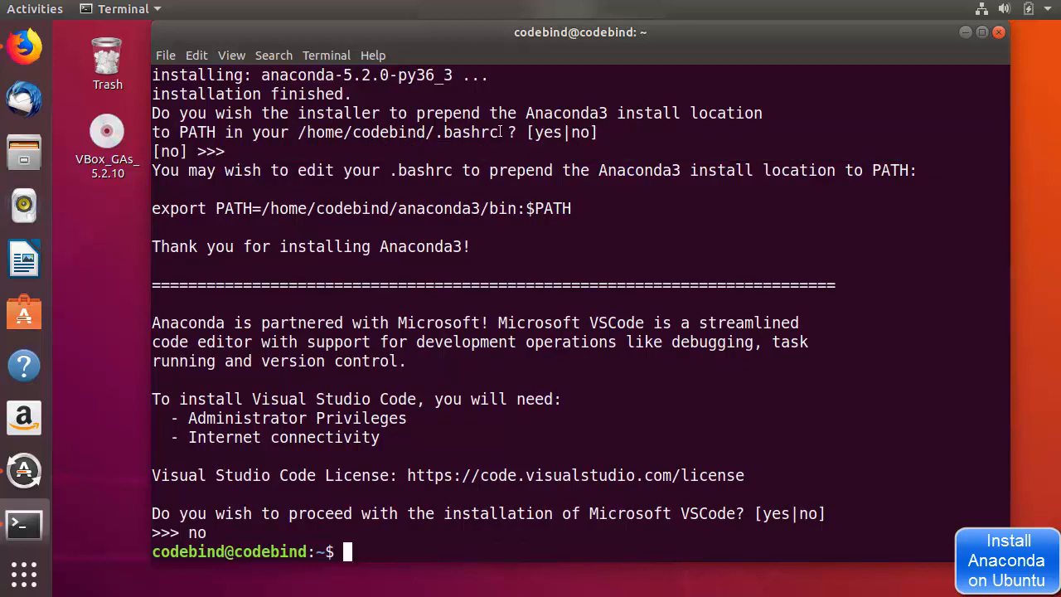
left_click_drag(500, 132, 299, 132)
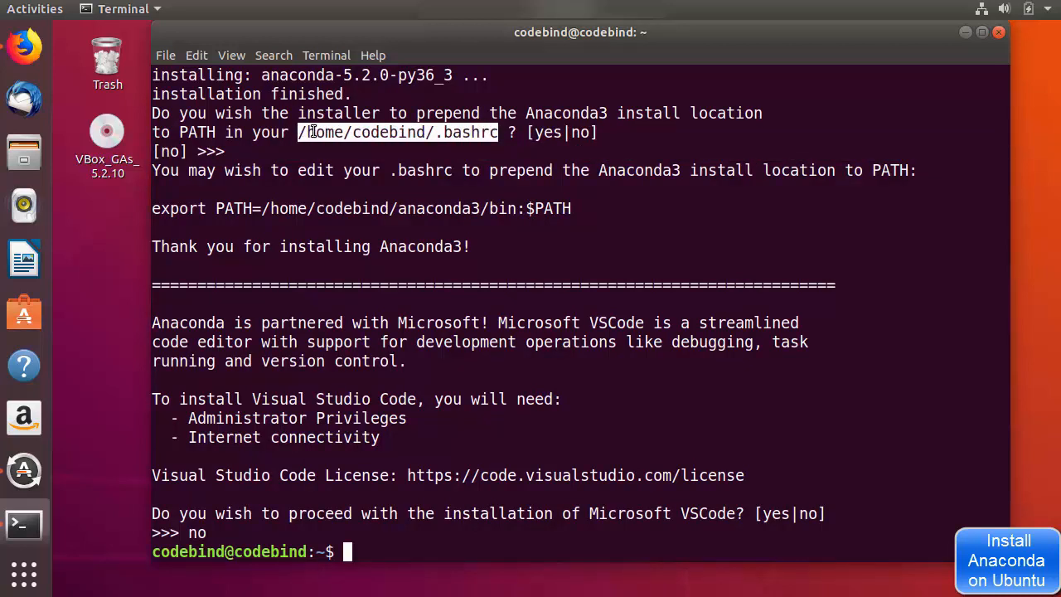
right_click(312, 132)
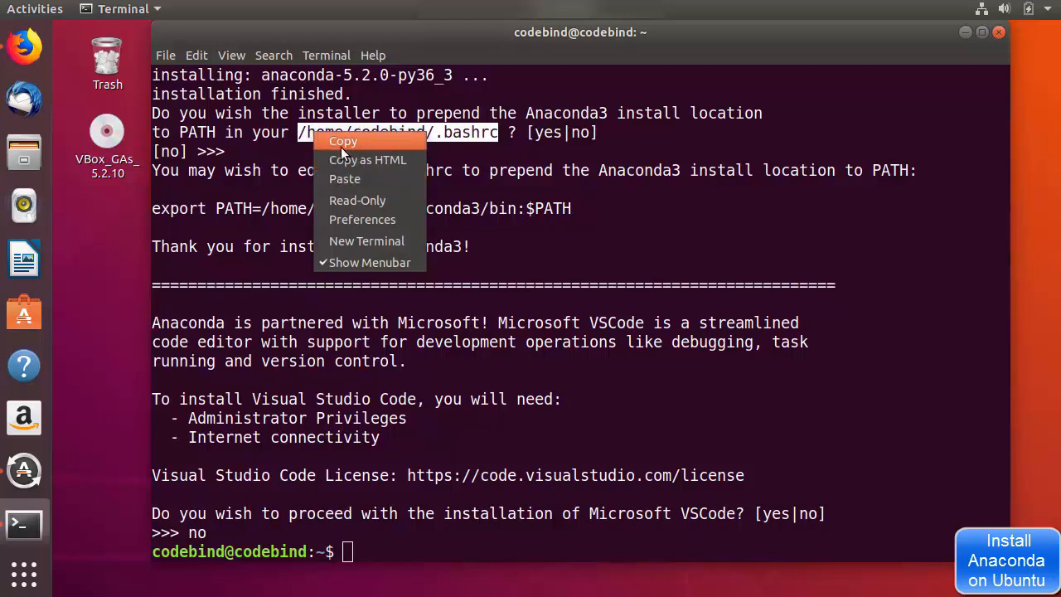
left_click(342, 142)
left_click(417, 534)
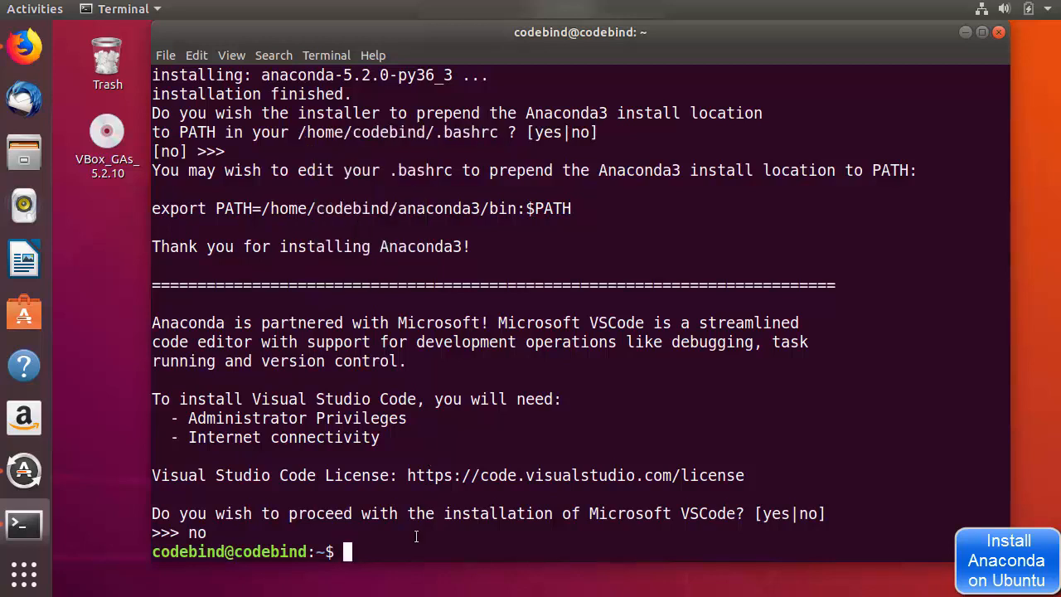
type("gedit")
key("ctrl+shift+v")
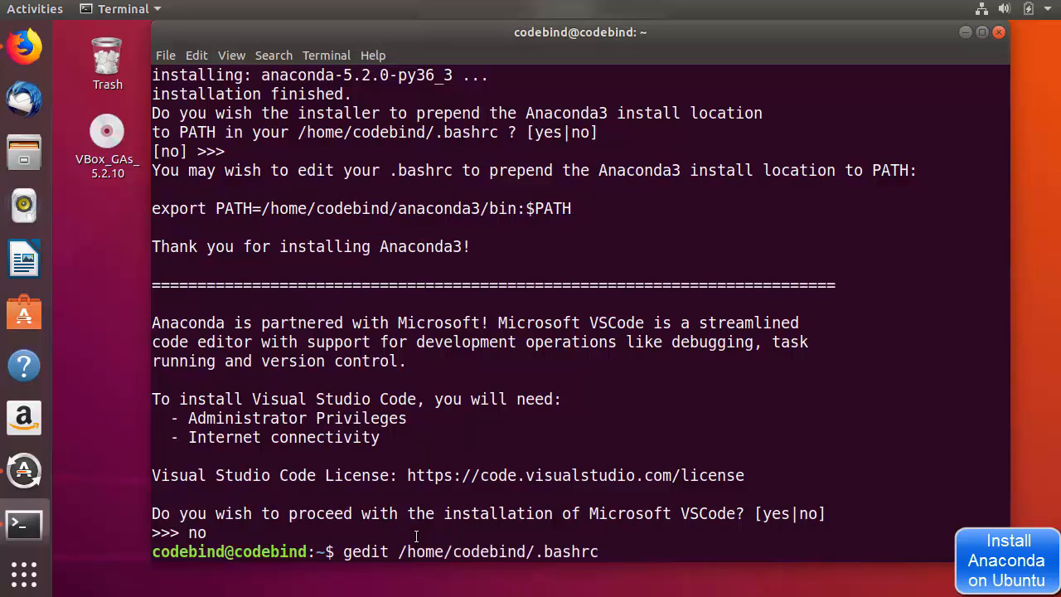
key("Return")
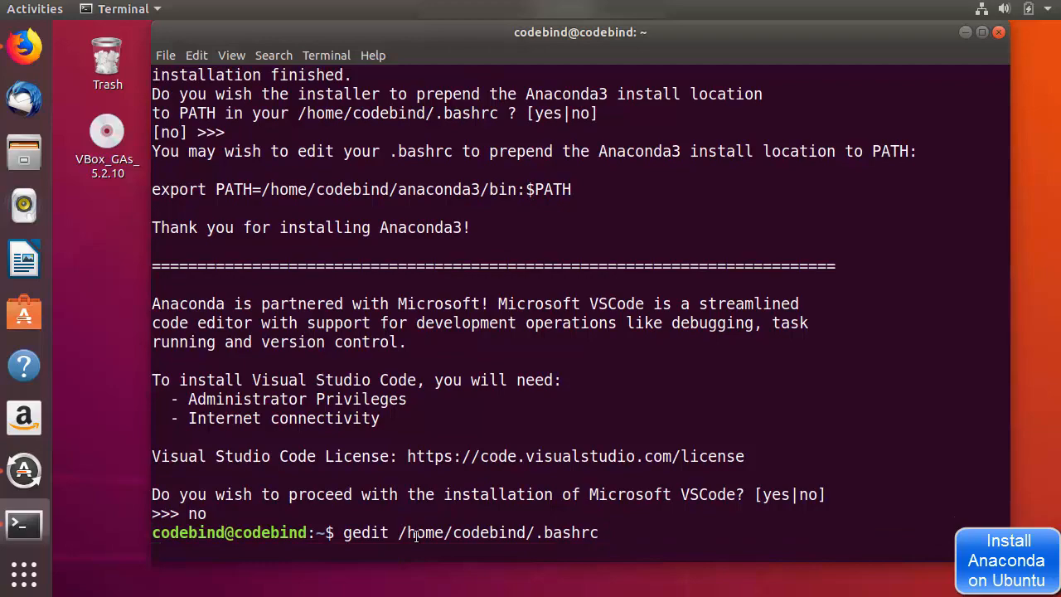
Copy the line export PATH=/home/codebind/anaconda3/bin:$PATH from the installer output in the terminal
scroll(377, 242, "down", 20)
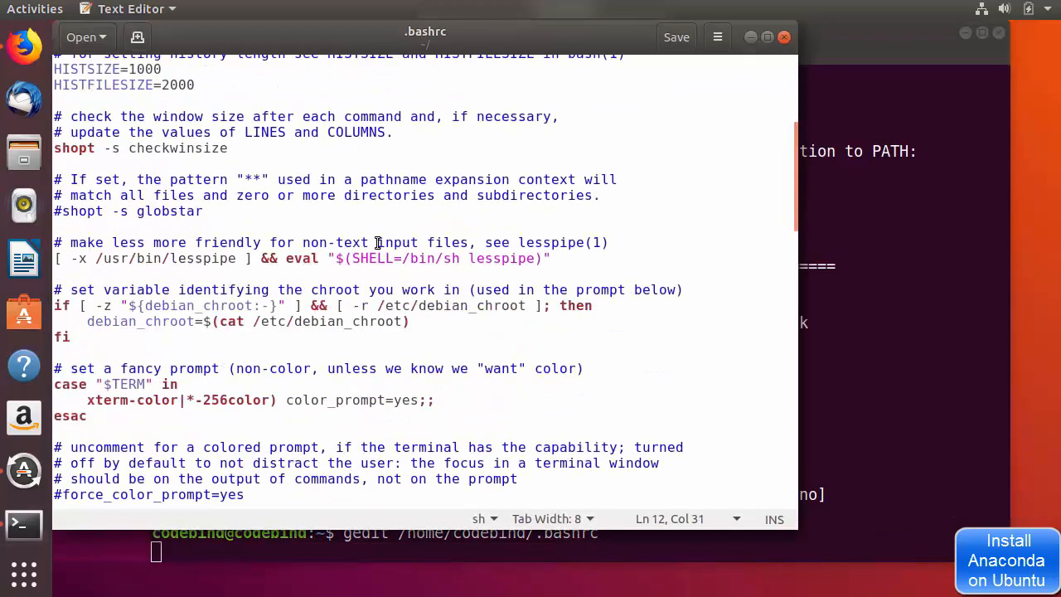
left_click(283, 314)
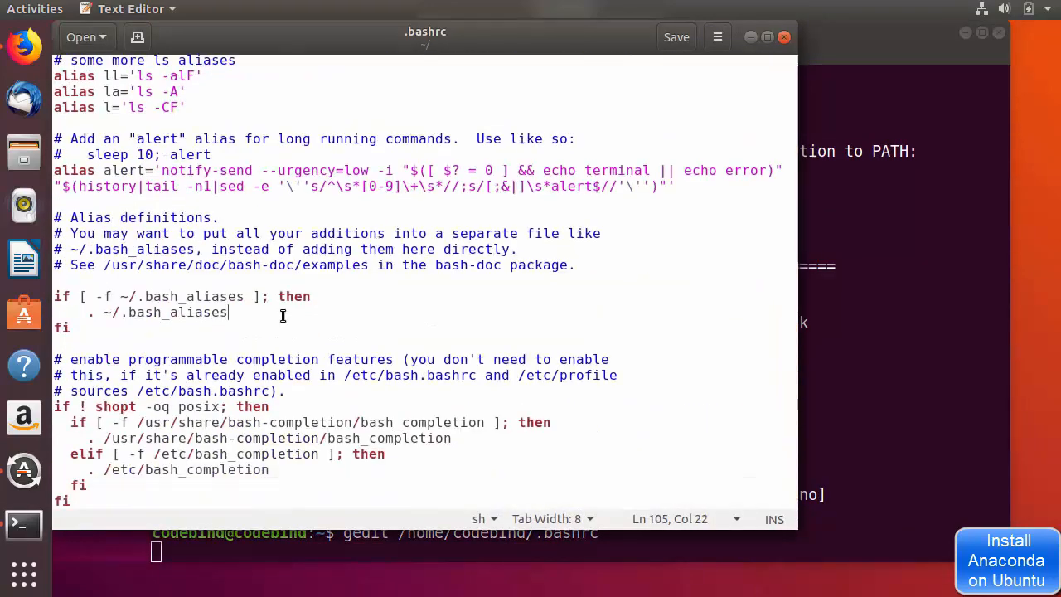
left_click(838, 348)
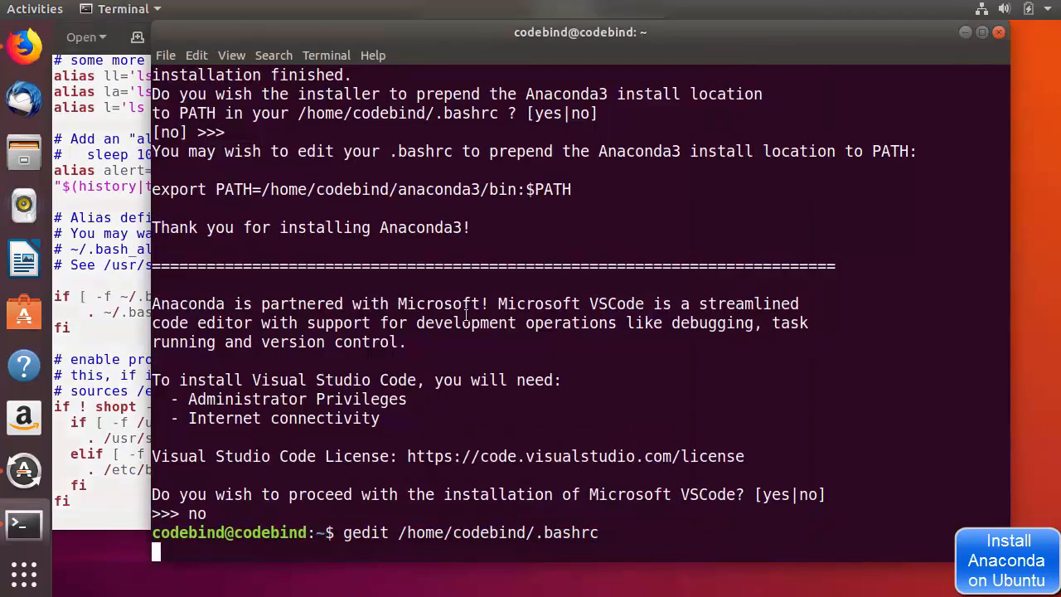
triple_click(369, 189)
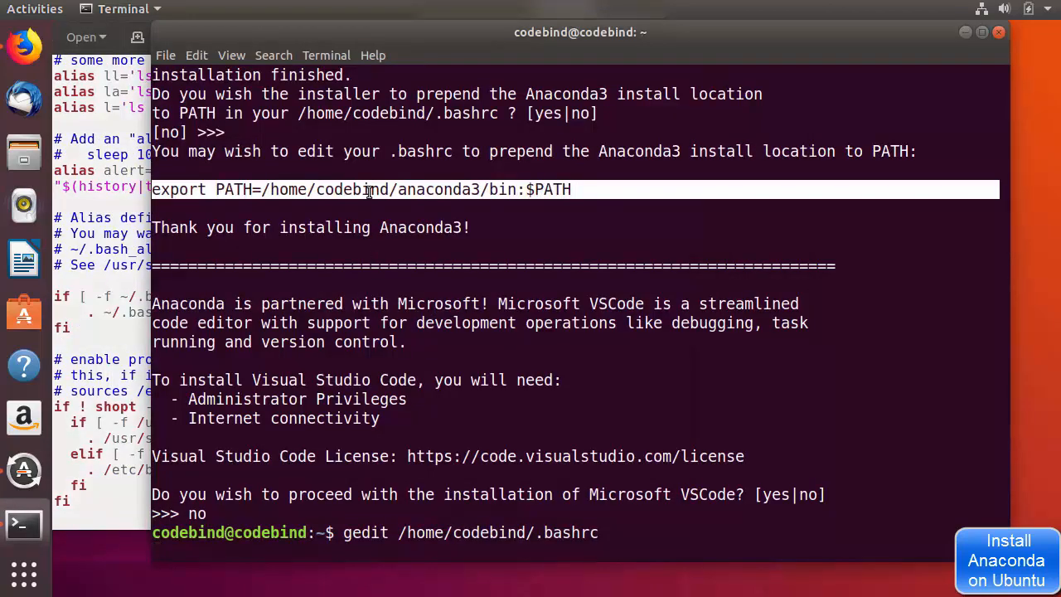
right_click(379, 203)
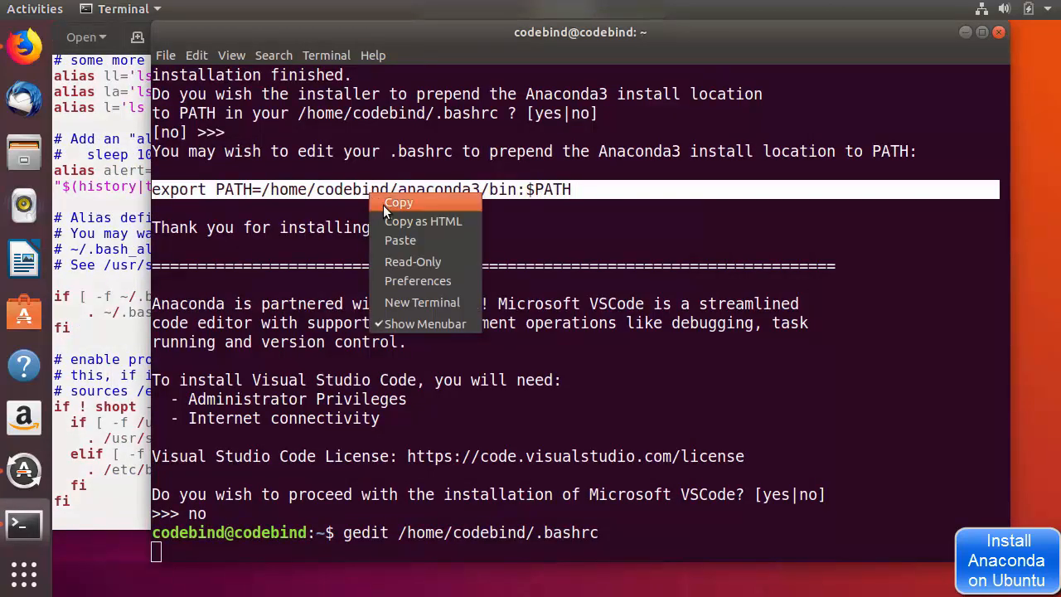
left_click(383, 205)
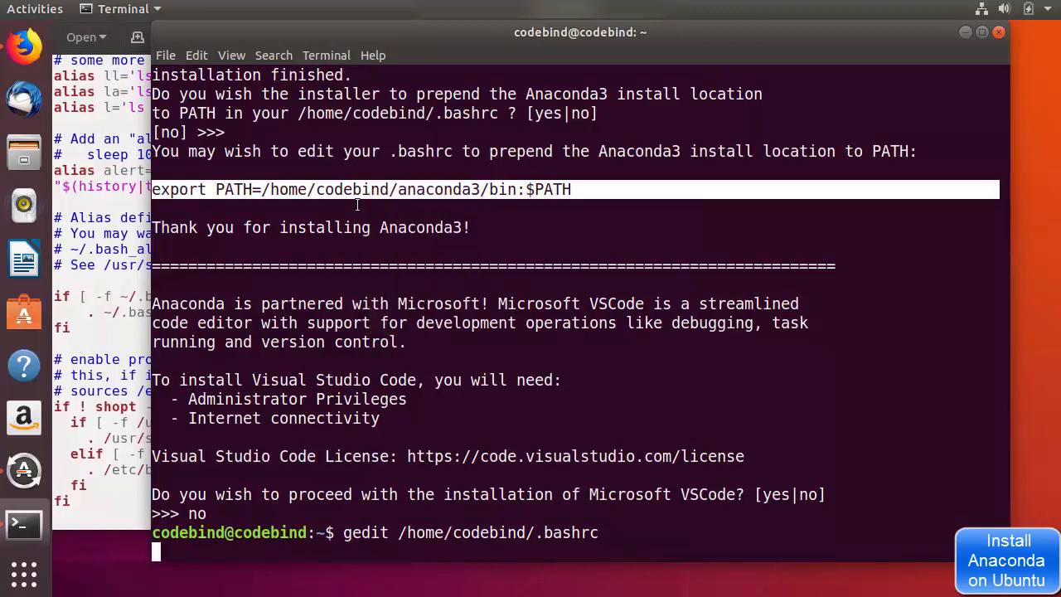
Add the copied line export PATH=/home/codebind/anaconda3/bin:$PATH at the end of .bashrc, after a blank line, and save the file
left_click(85, 509)
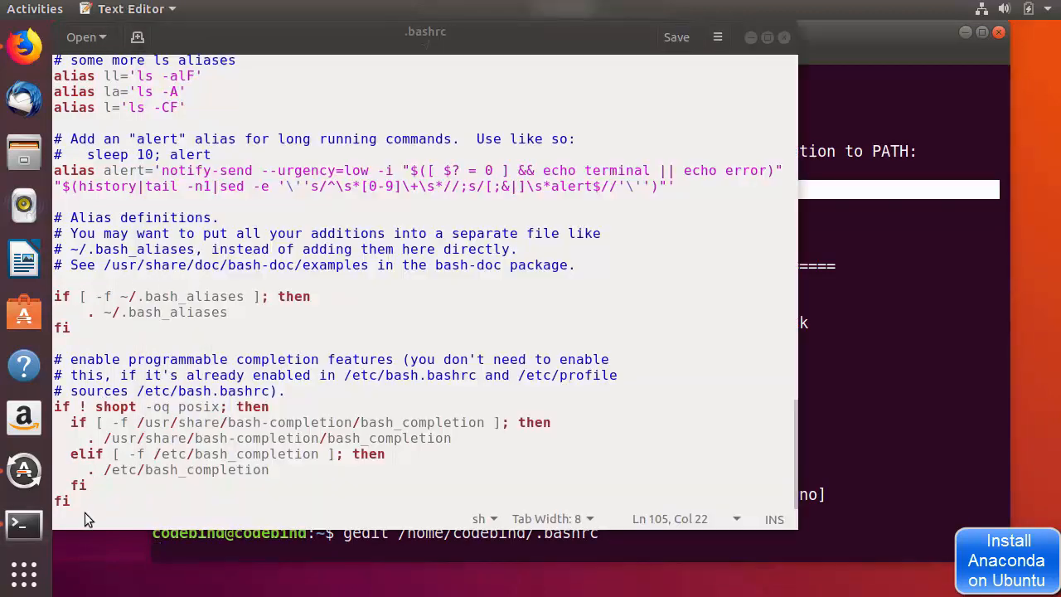
left_click(115, 510)
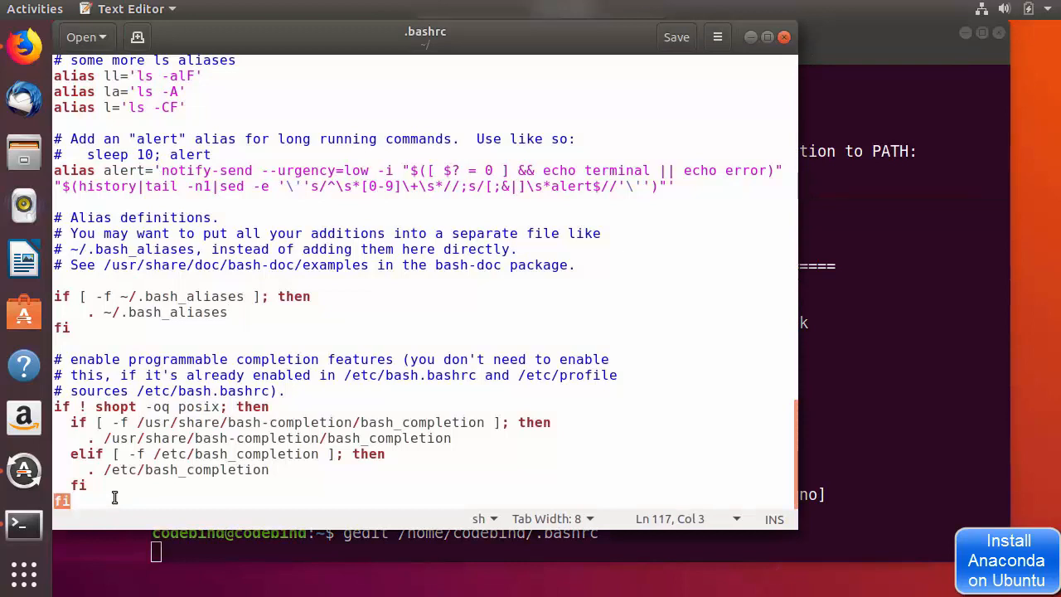
key("Return")
key("Return")
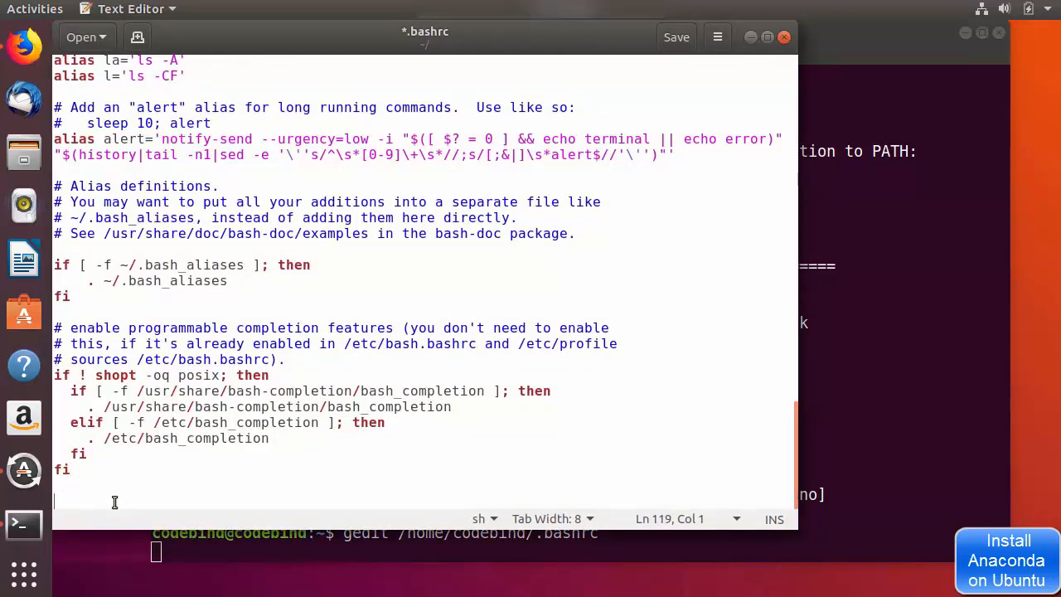
key("ctrl+v")
key("ctrl+s")
left_click(282, 423)
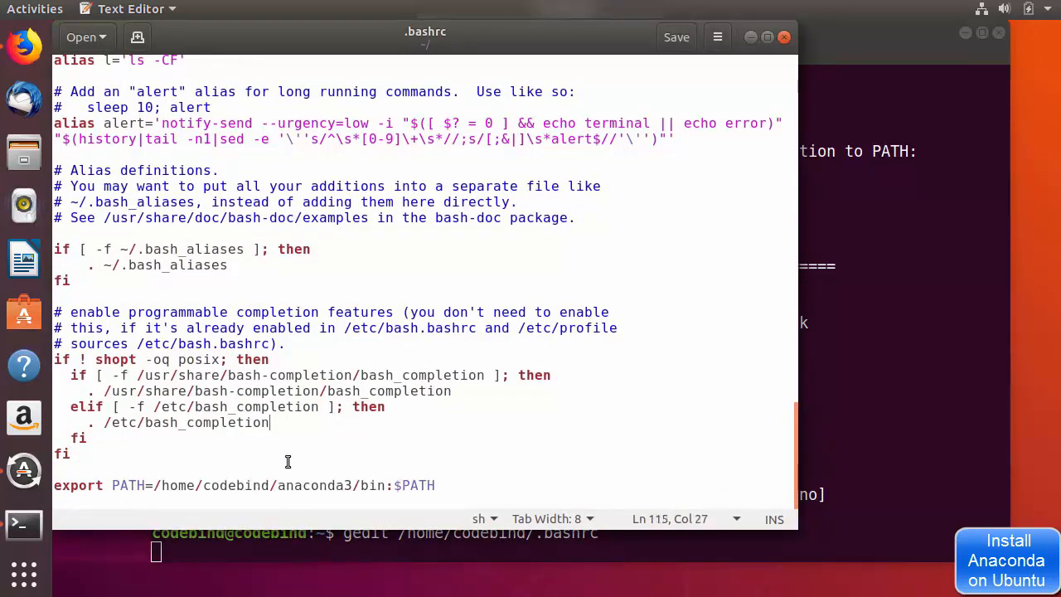
Check the added export line against the installer's PATH prompt, then save .bashrc and close the text editor
triple_click(230, 486)
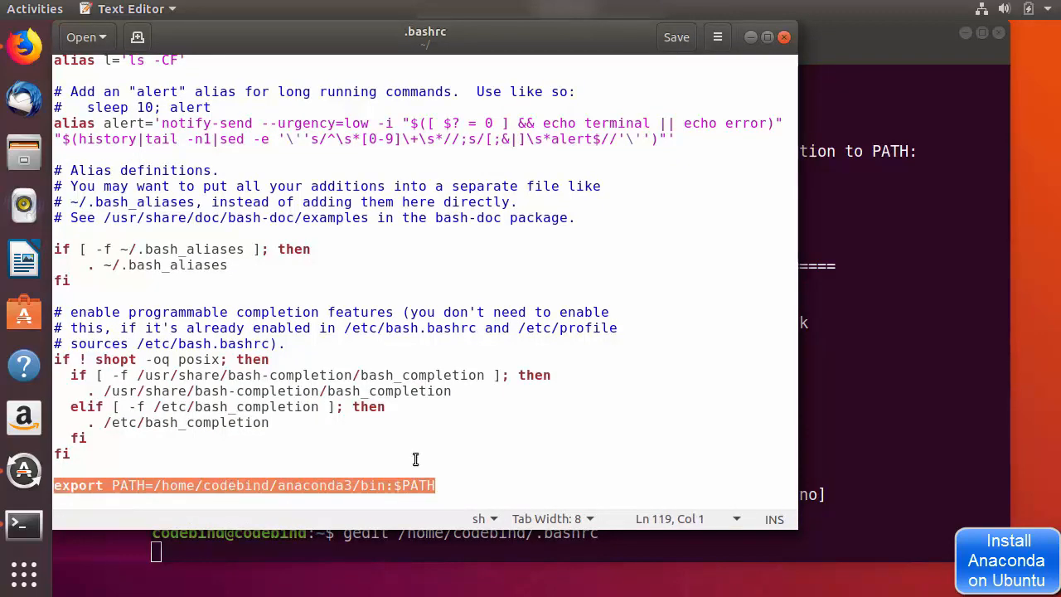
left_click(844, 405)
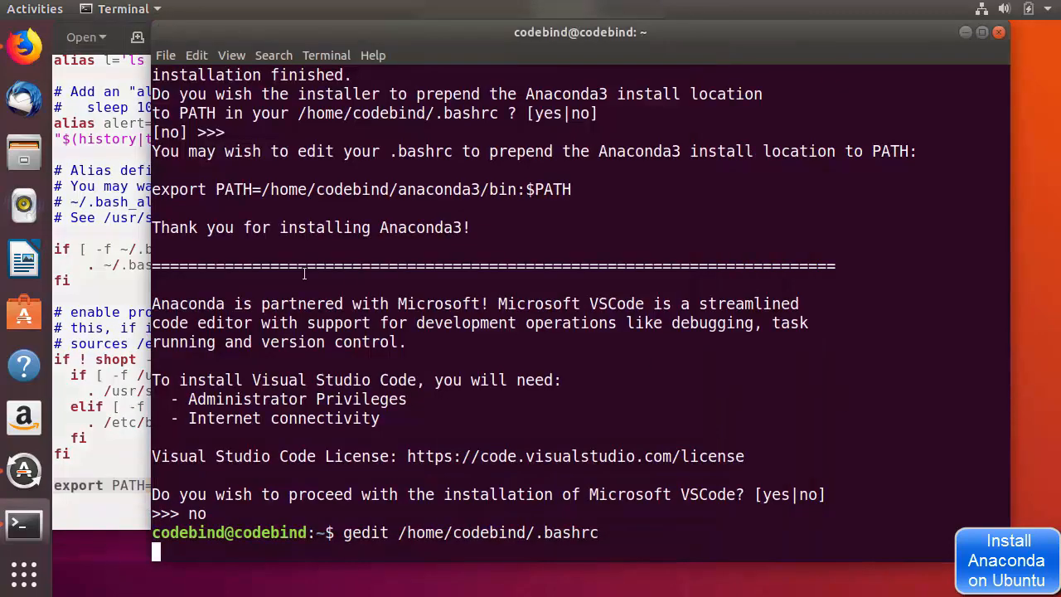
double_click(275, 131)
key("alt+Tab")
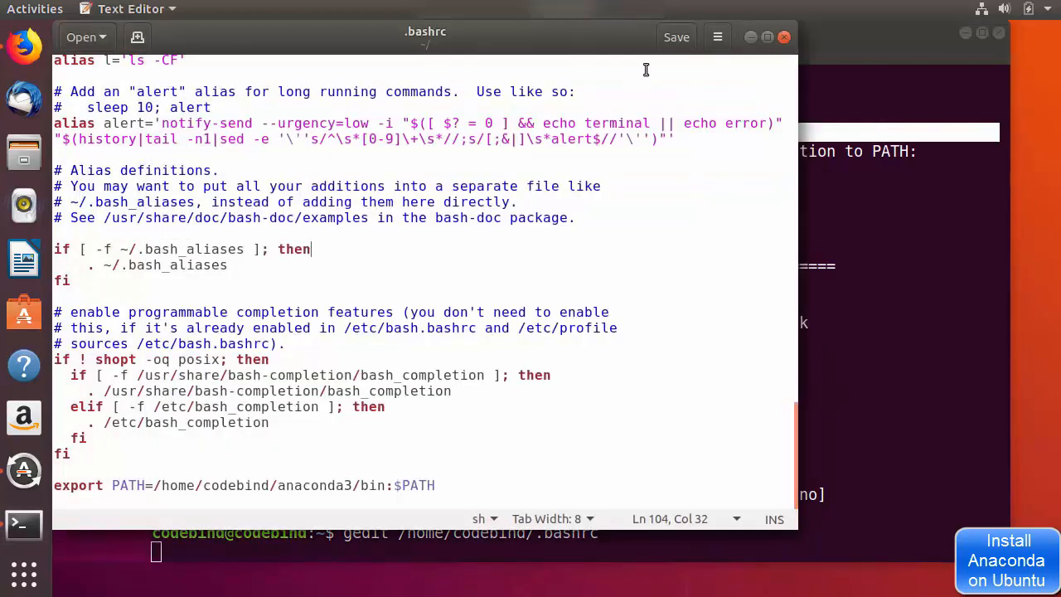
left_click(675, 36)
left_click(784, 36)
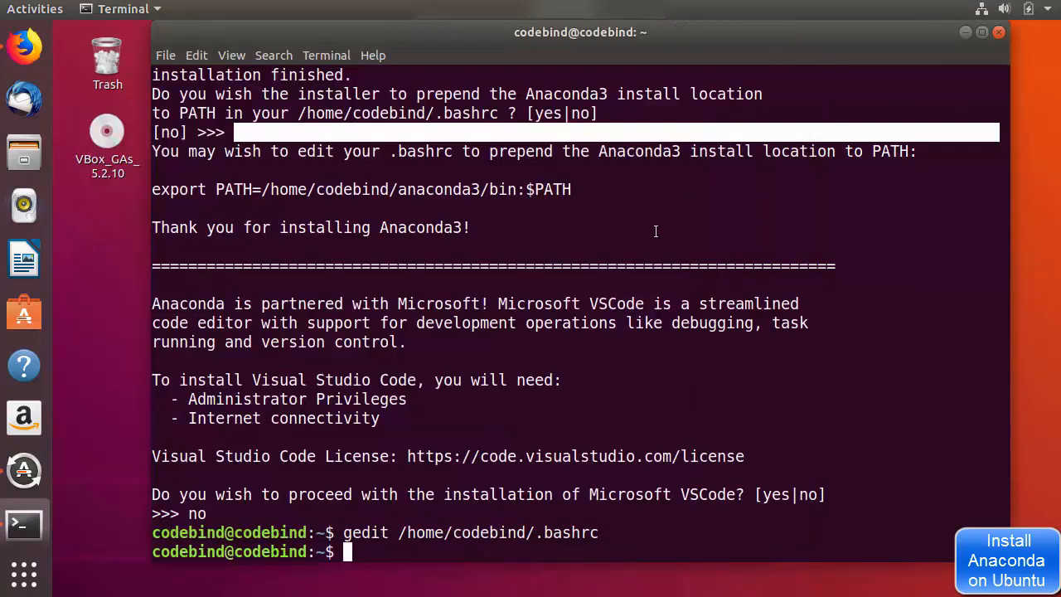
Read the final steps of the Linux installation guide in Firefox and begin a source command in the terminal
left_click(24, 46)
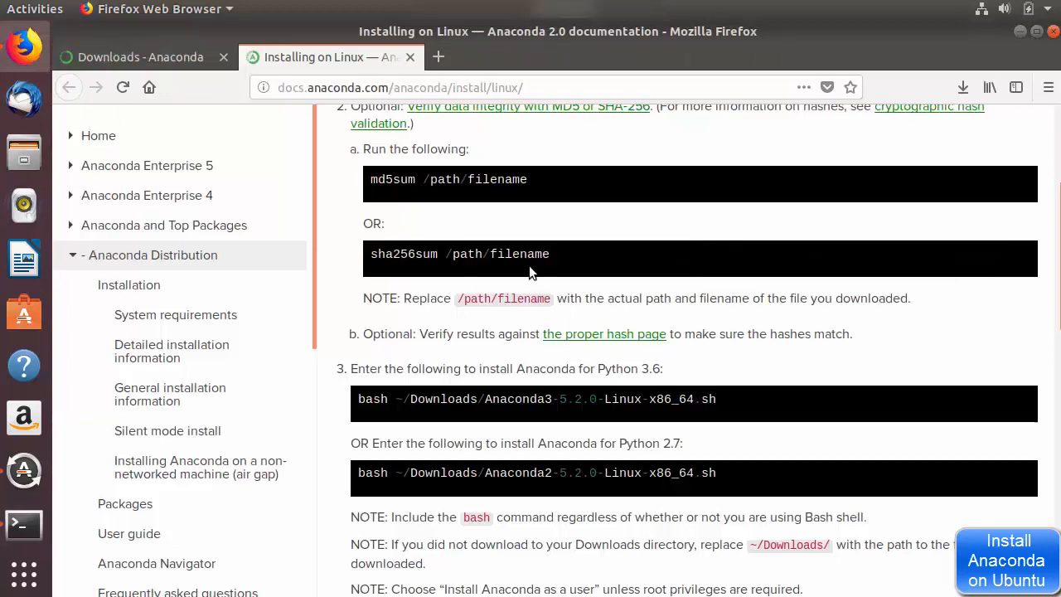
scroll(653, 292, "down", 10)
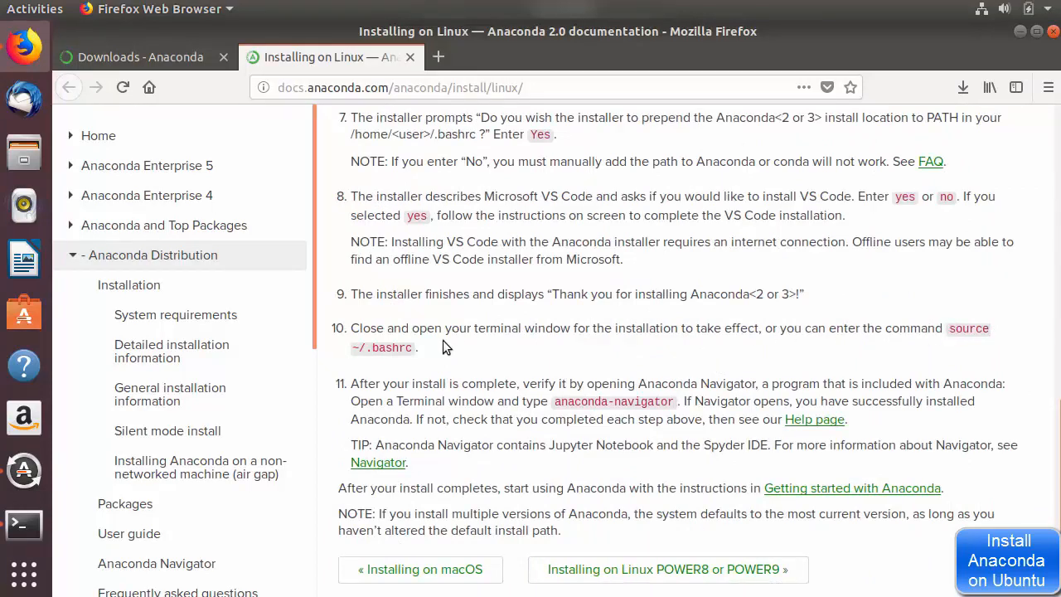
left_click(24, 523)
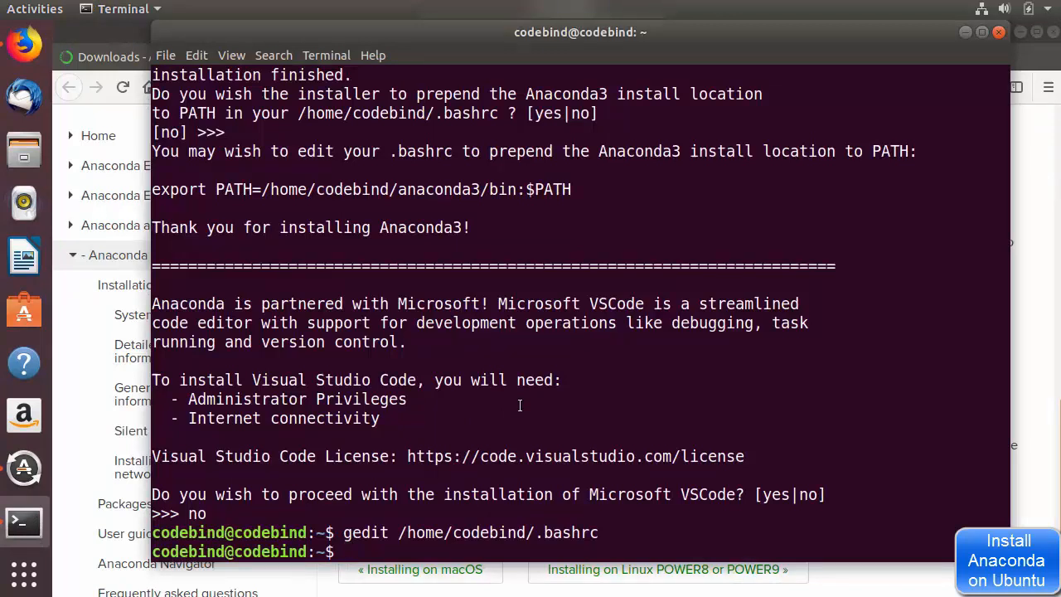
type("source")
triple_click(463, 535)
double_click(463, 535)
left_click(463, 552)
type(".bash")
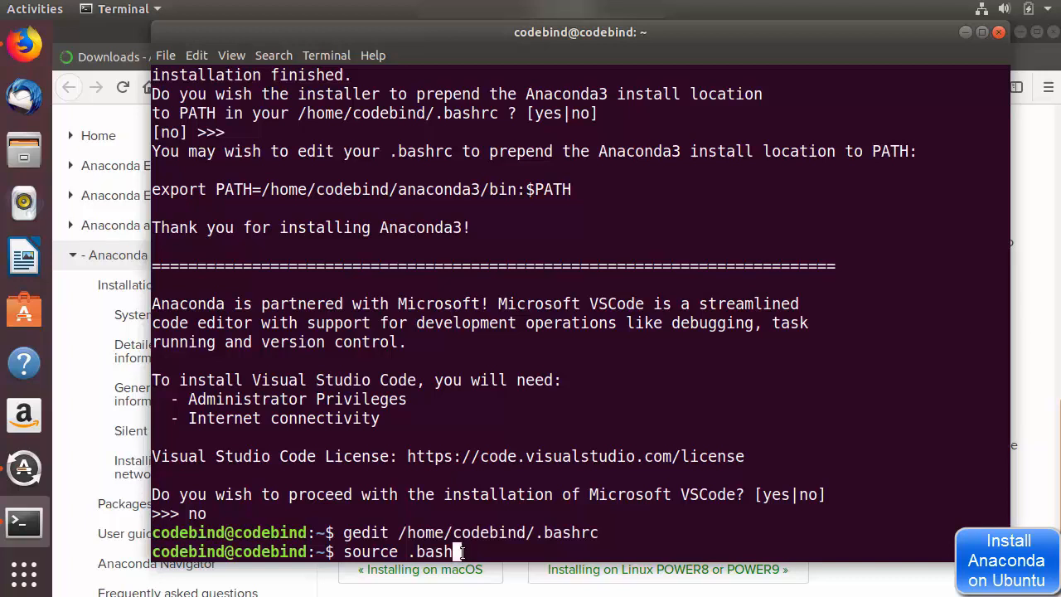
type("rc")
double_click(436, 553)
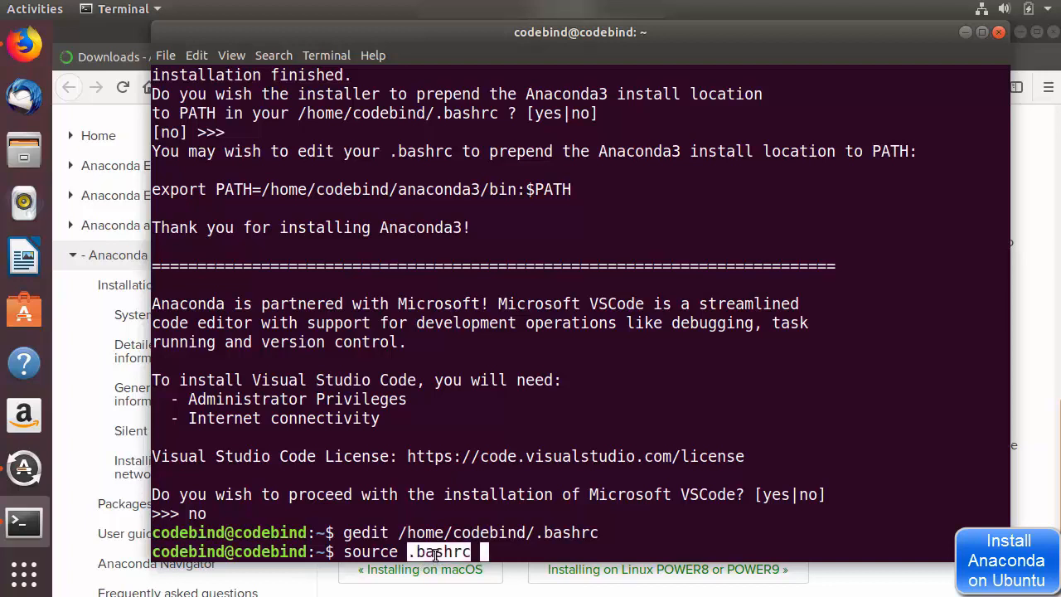
key("BackSpace")
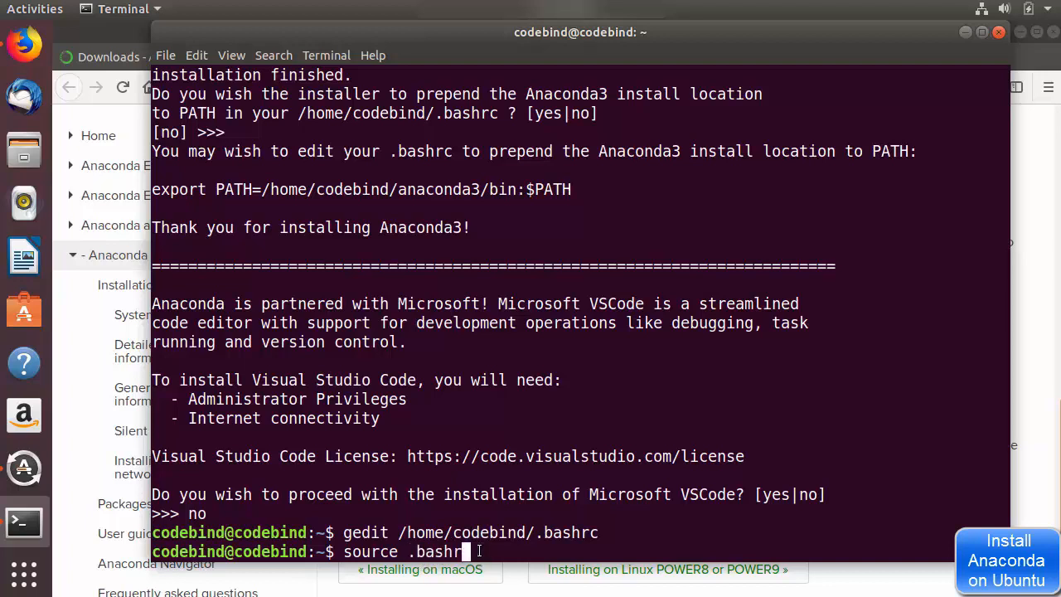
key("BackSpace")
key("BackSpace")
key("BackSpace")
key("BackSpace")
key("BackSpace")
key("BackSpace")
Complete the source command with the path /home/codebind/.bashrc reused from the gedit command above and run it
double_click(479, 534)
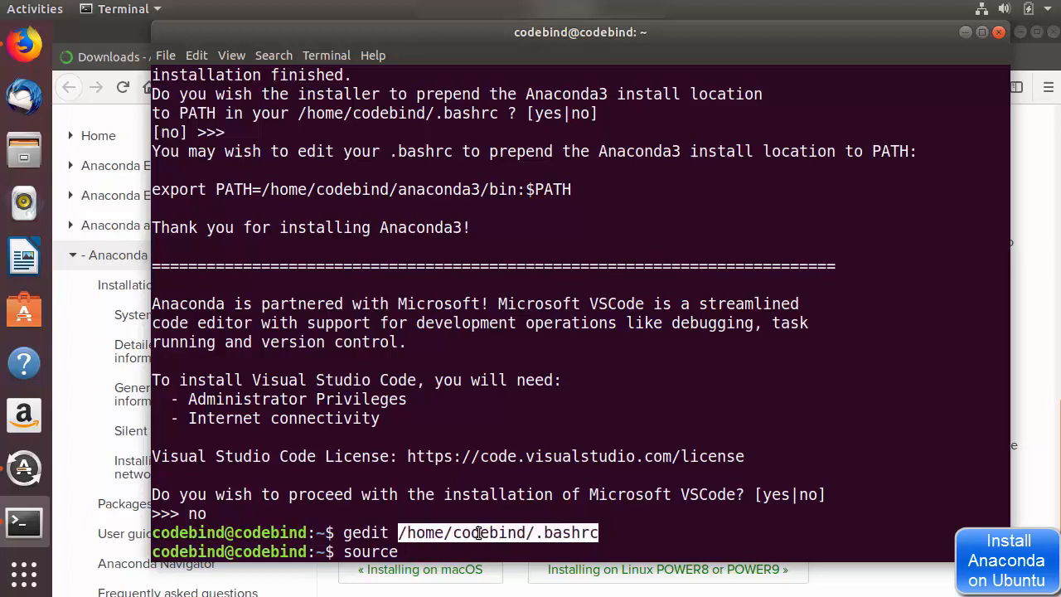
middle_click(479, 533)
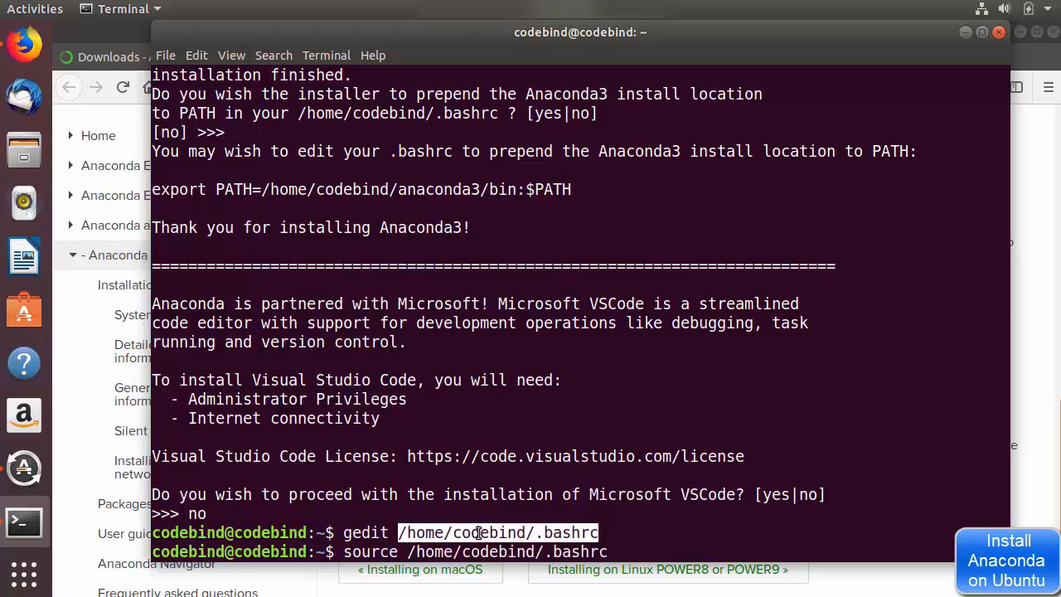
key("Return")
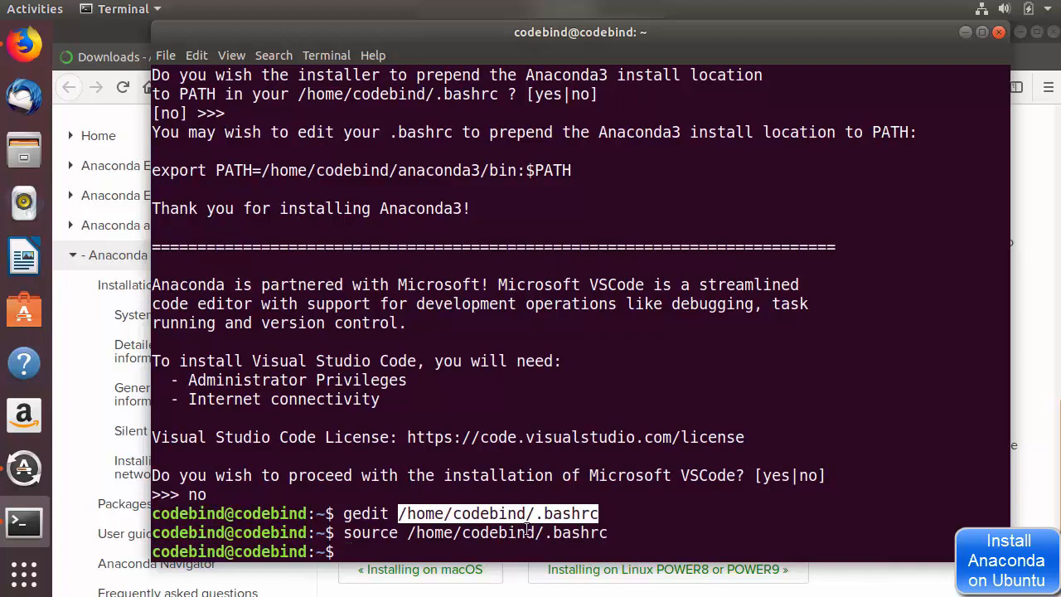
left_click(521, 543)
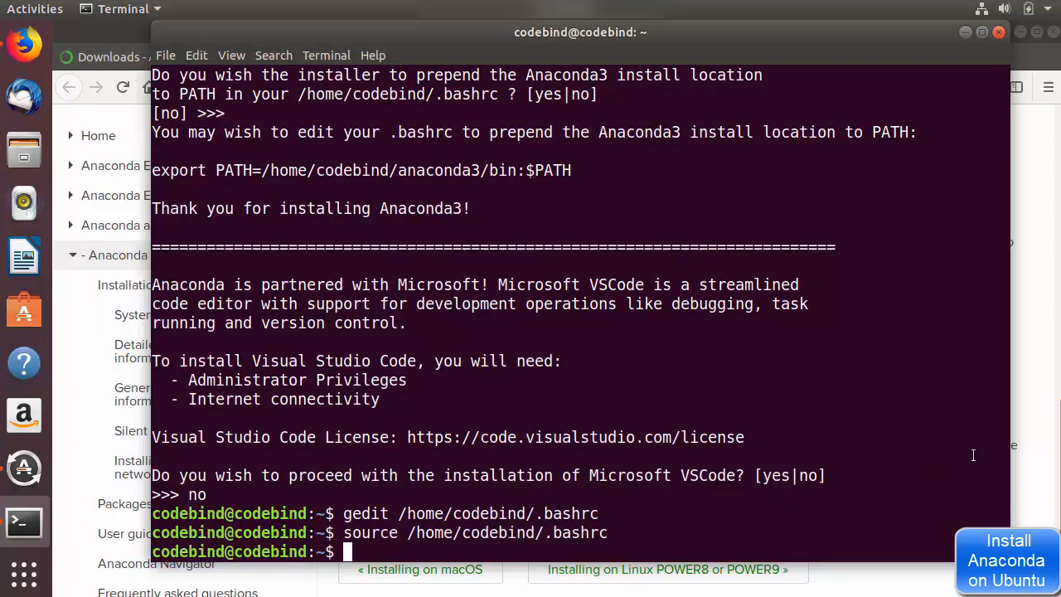
Copy the command anaconda-navigator from step 11 of the installation guide in Firefox and minimize the browser
left_click(1041, 411)
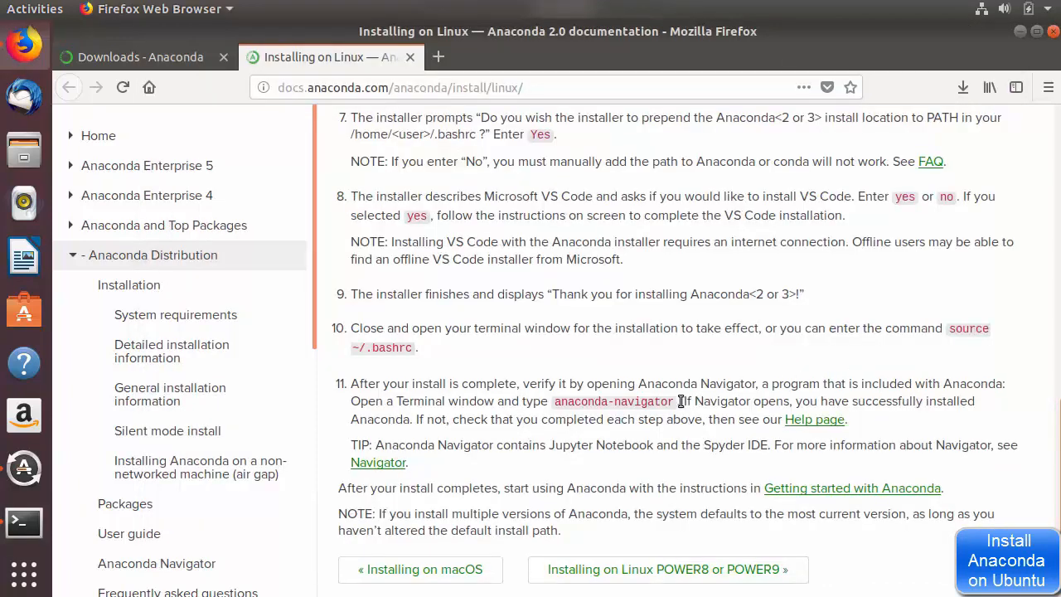
left_click_drag(675, 404, 558, 400)
key("ctrl+c")
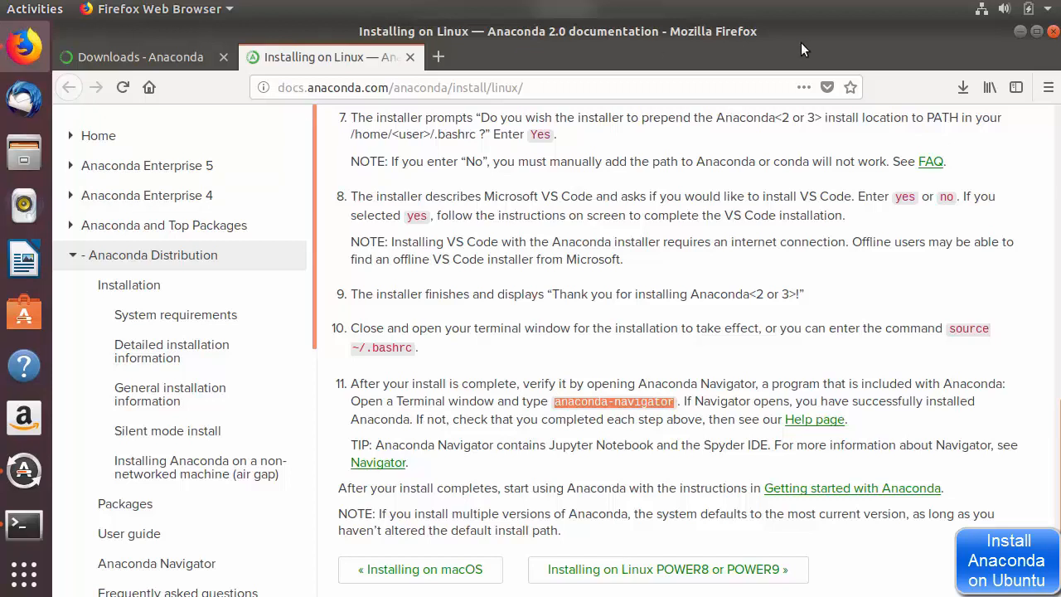
left_click(1020, 33)
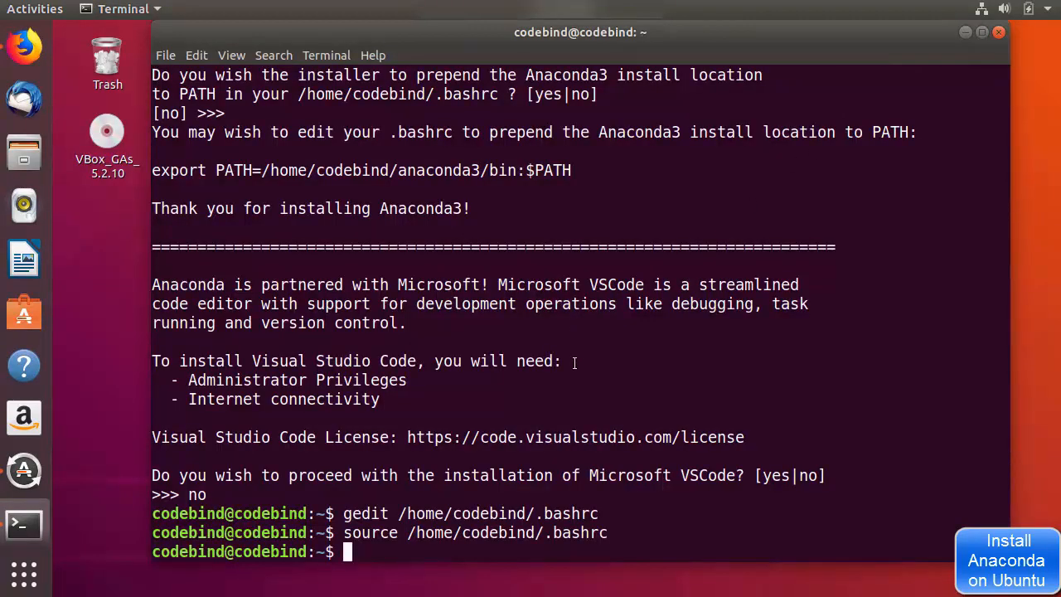
Clear the terminal, start Anaconda Navigator with the copied command and dismiss its welcome message so it is not shown again
type("clear")
key("Return")
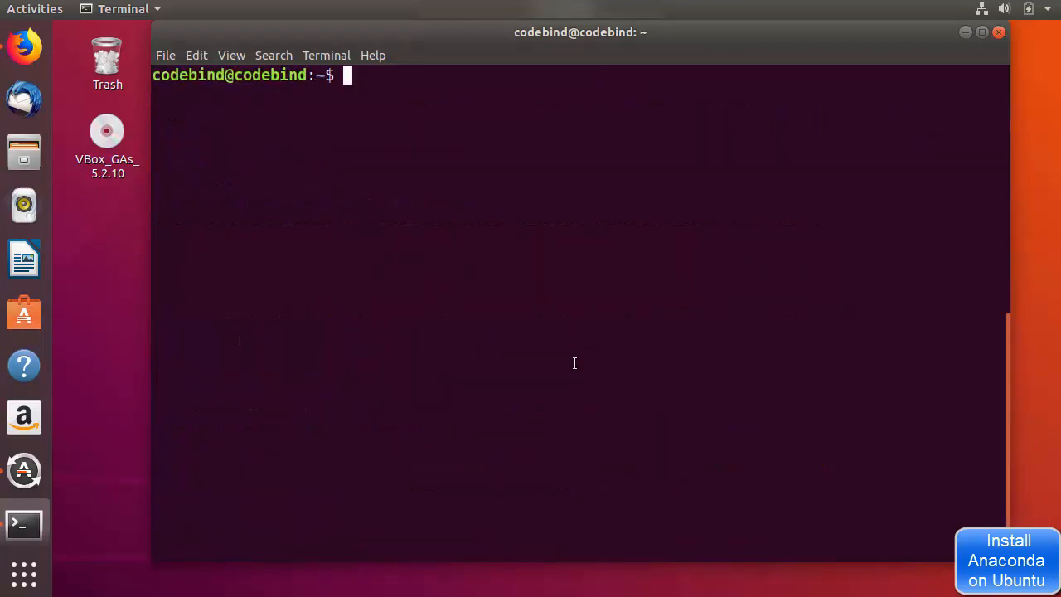
key("ctrl+shift+v")
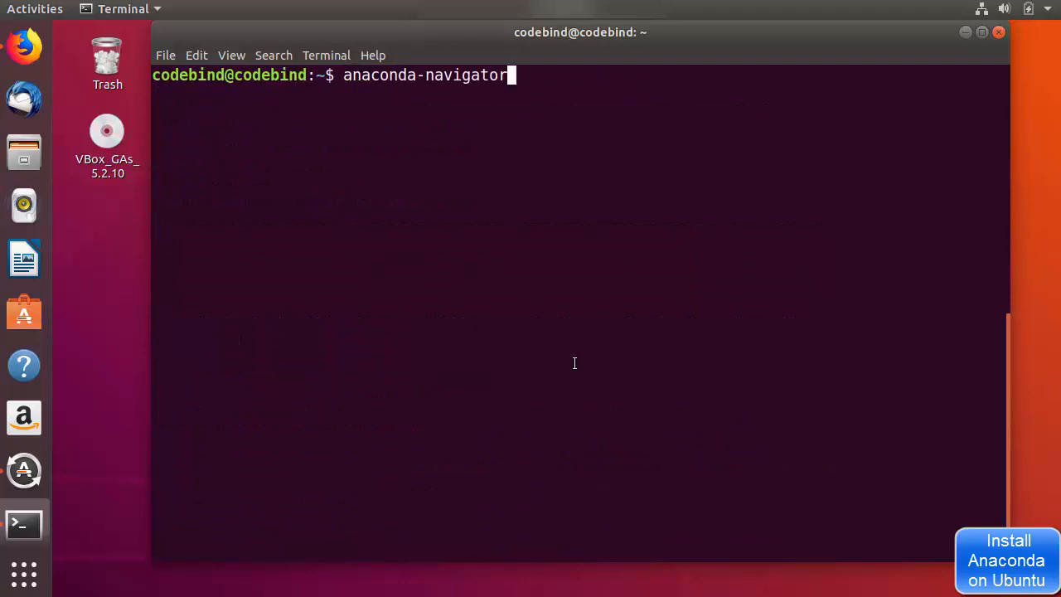
key("Return")
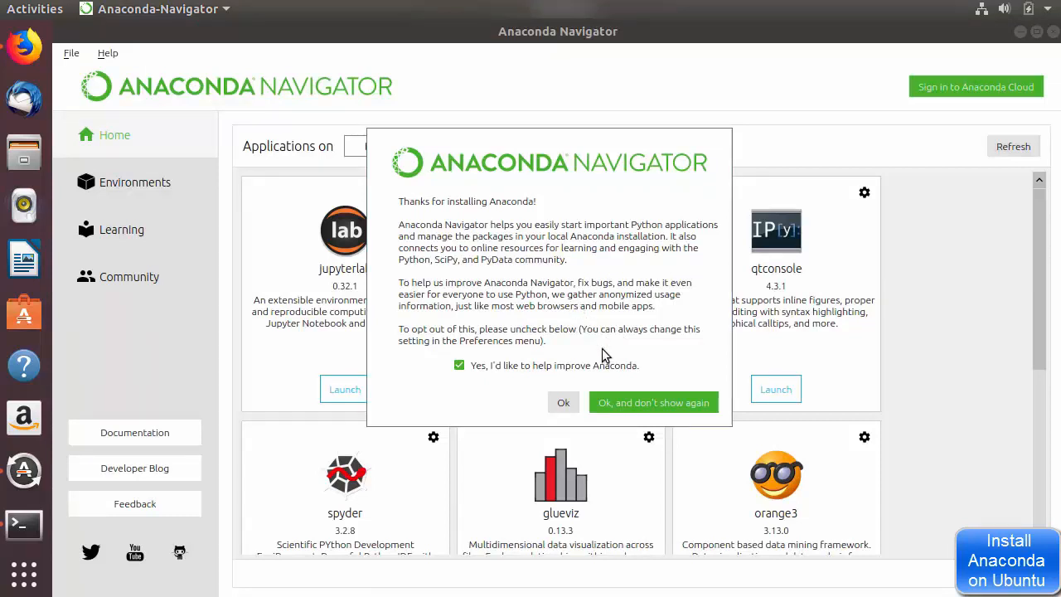
left_click(630, 406)
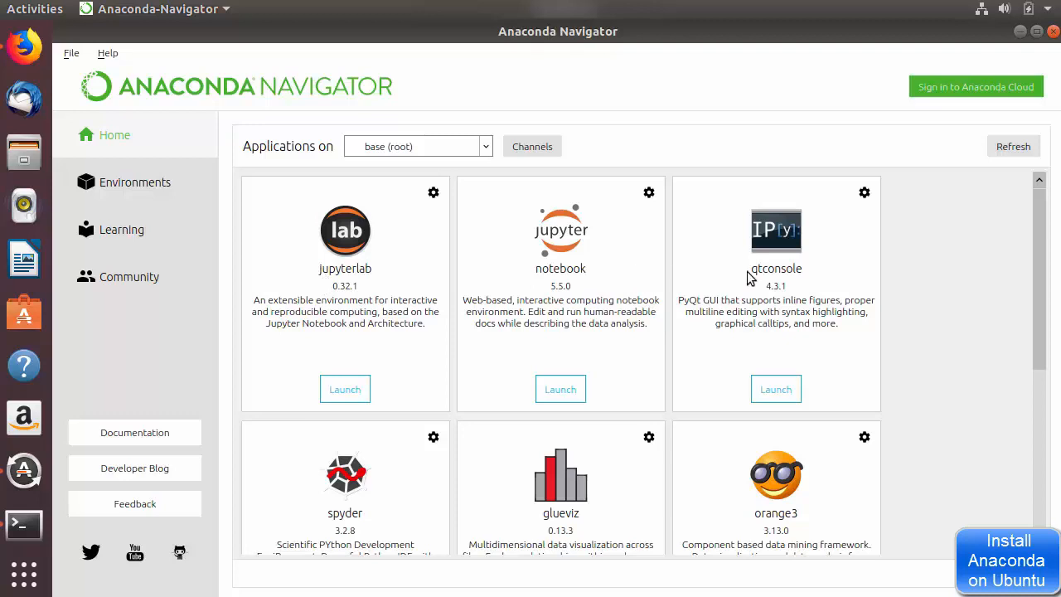
Look through the applications on Navigator's Home page, then quit Navigator despite it still being busy
left_click_drag(1033, 277, 1039, 358)
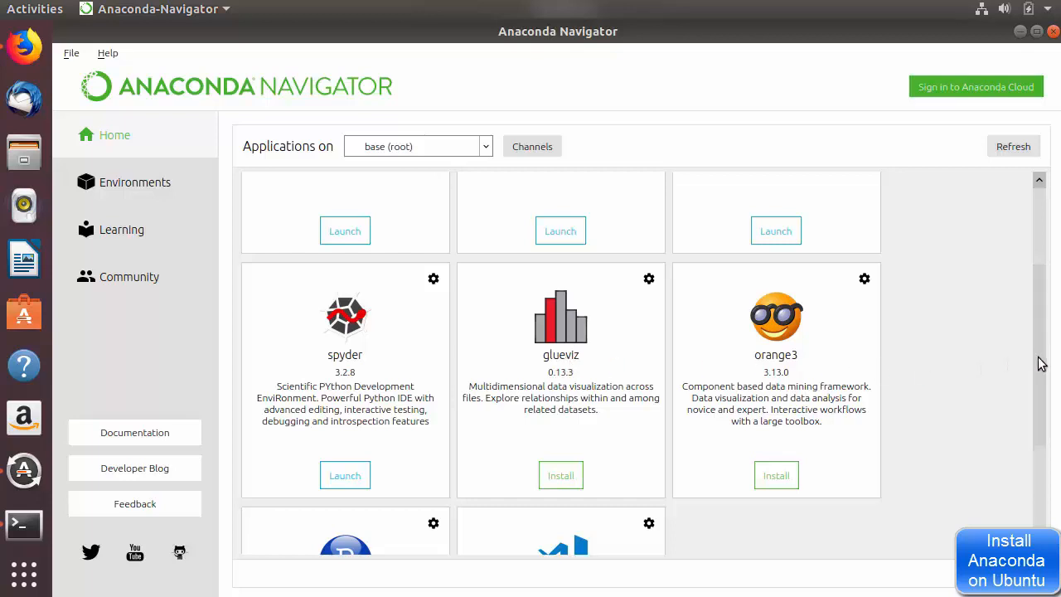
left_click_drag(1042, 365, 1037, 489)
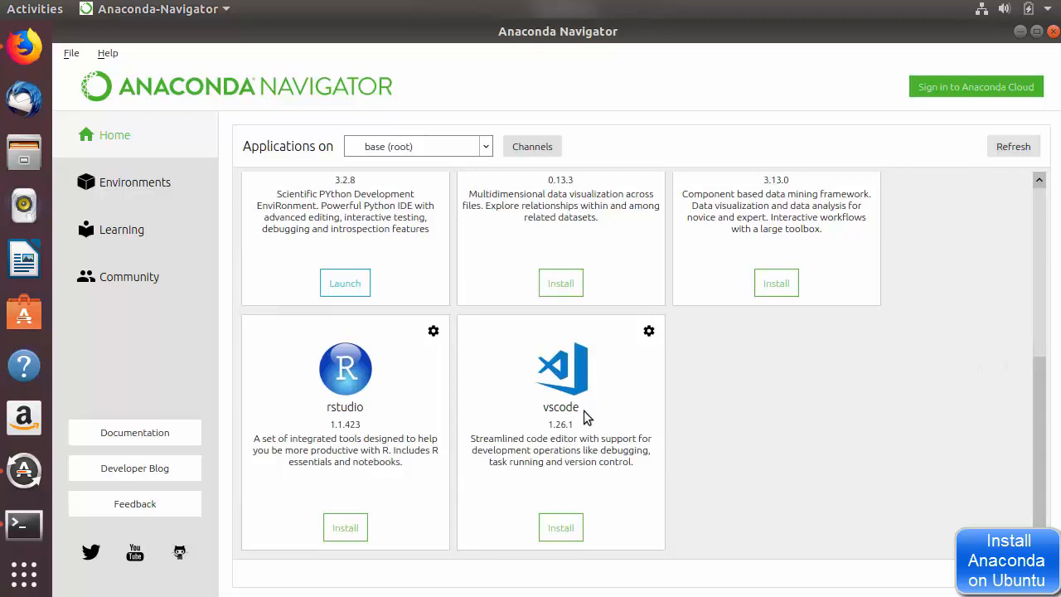
scroll(721, 460, "up", 5)
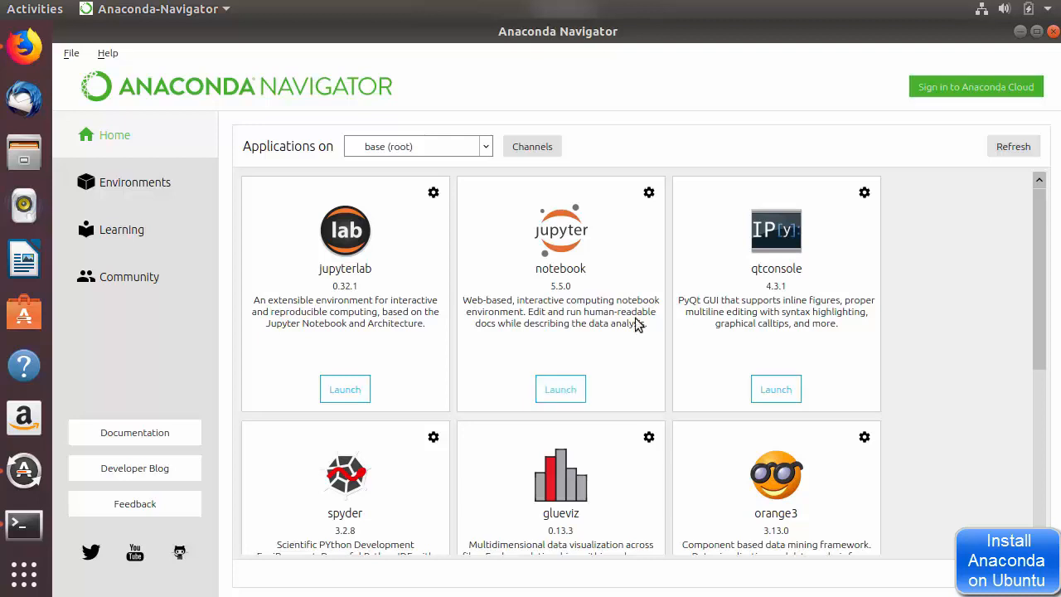
left_click(1052, 33)
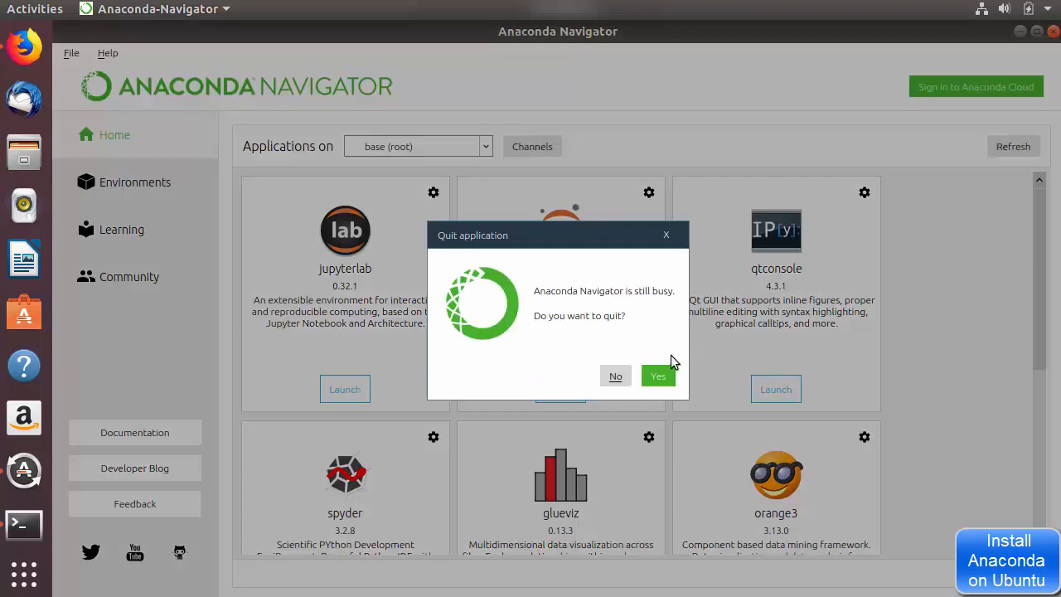
left_click(659, 375)
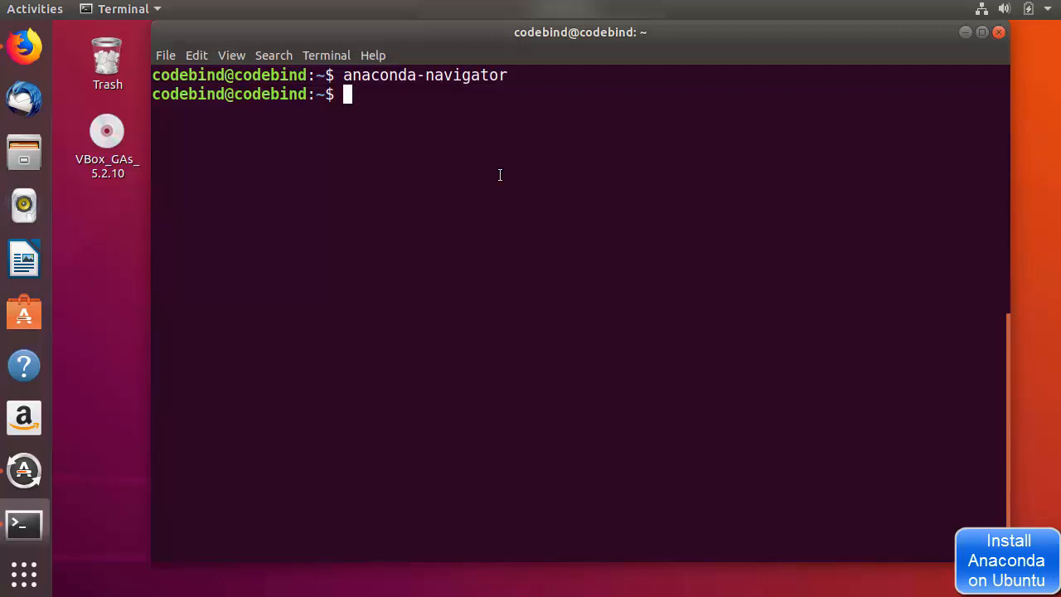
Run conda info in the terminal and examine the conda version in its output
type("conda info")
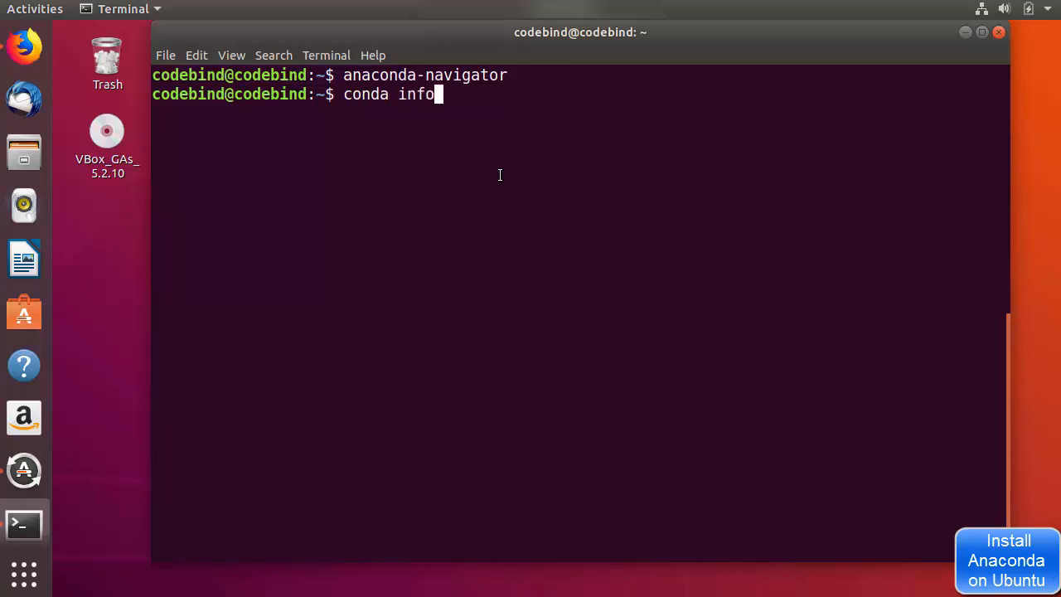
key("Return")
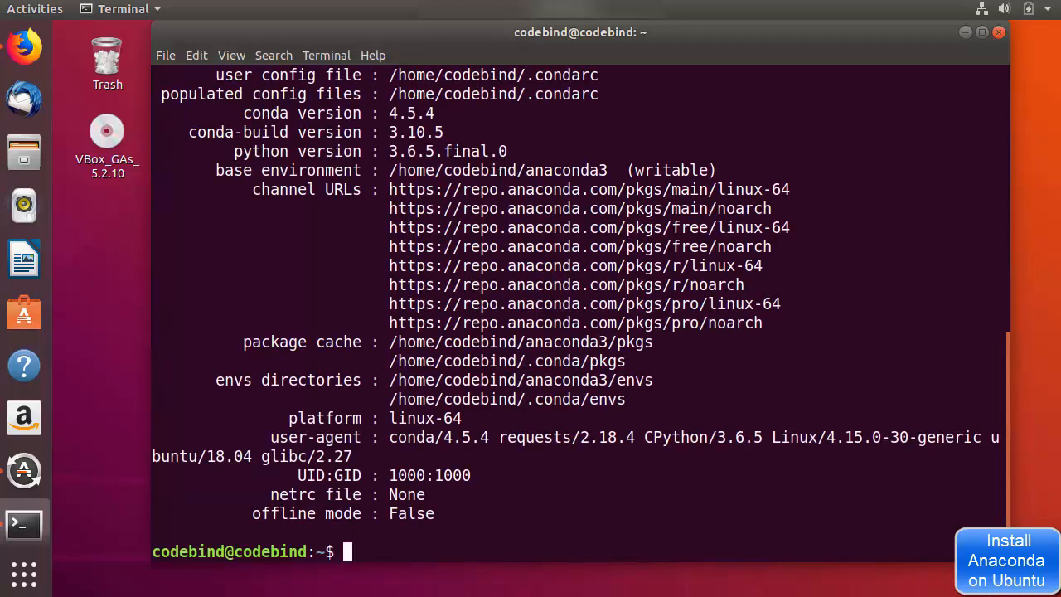
left_click_drag(501, 186, 433, 112)
left_click(434, 187)
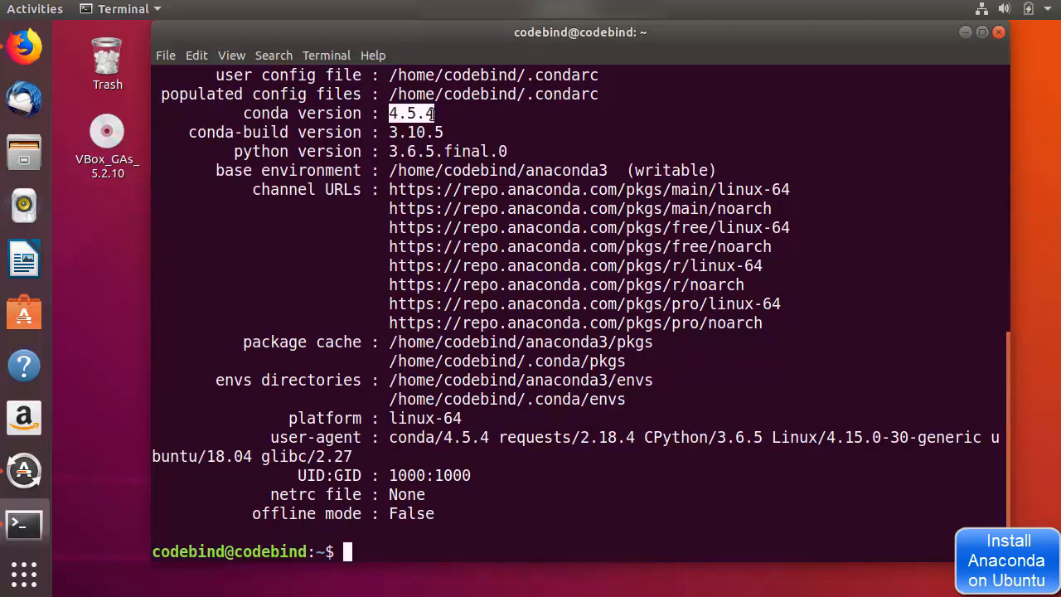
left_click(417, 543)
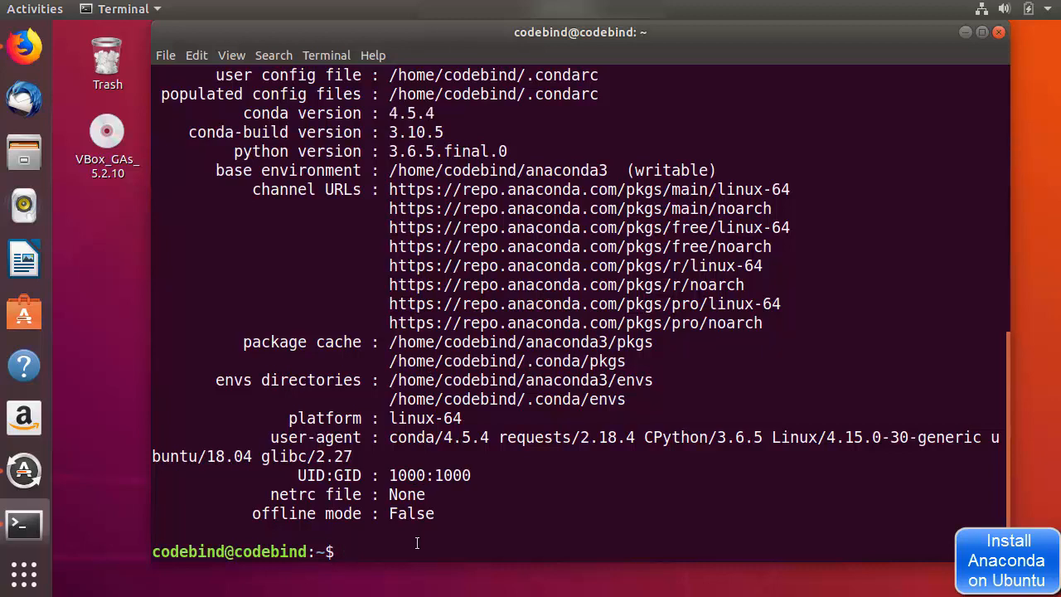
Run conda list by editing the previous conda command to show the installed packages
key("Up")
key("BackSpace")
key("BackSpace")
key("BackSpace")
key("BackSpace")
key("BackSpace")
type("list")
key("Return")
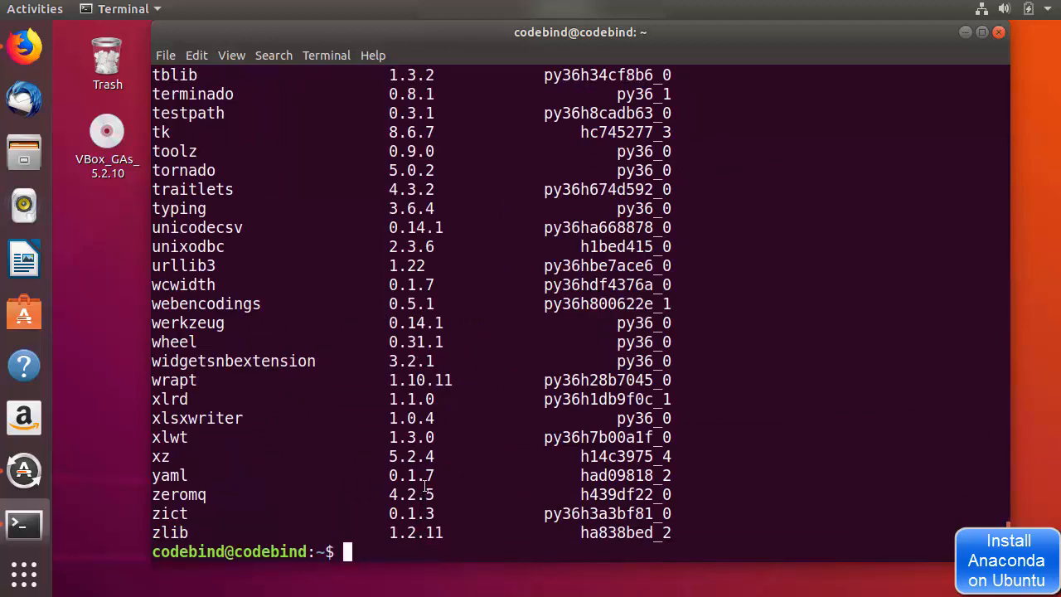
Look back through the listed conda packages, including the Python version, and clear the terminal
scroll(425, 484, "up", 6)
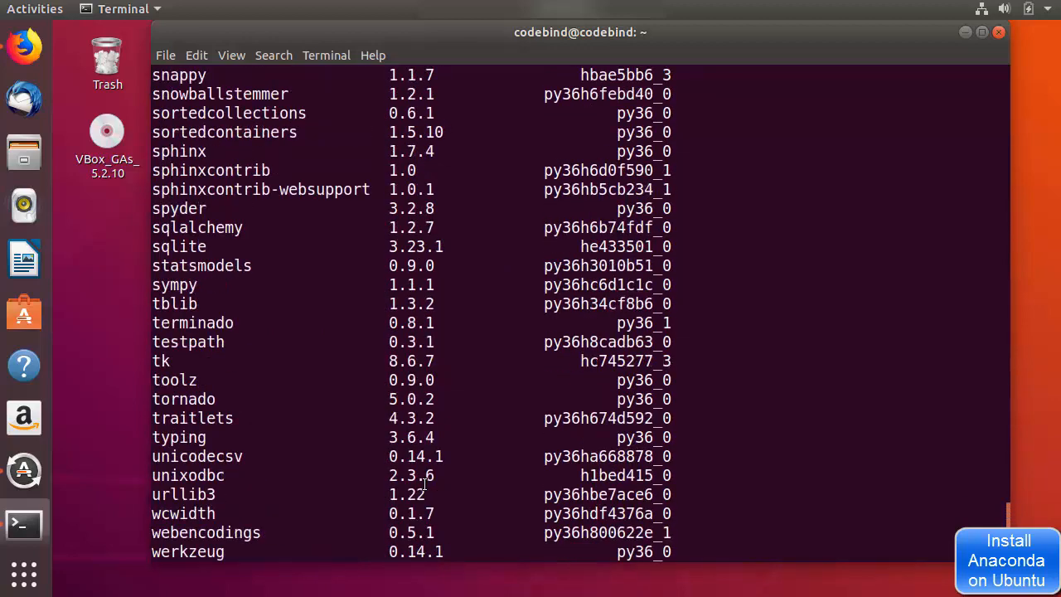
scroll(424, 481, "up", 15)
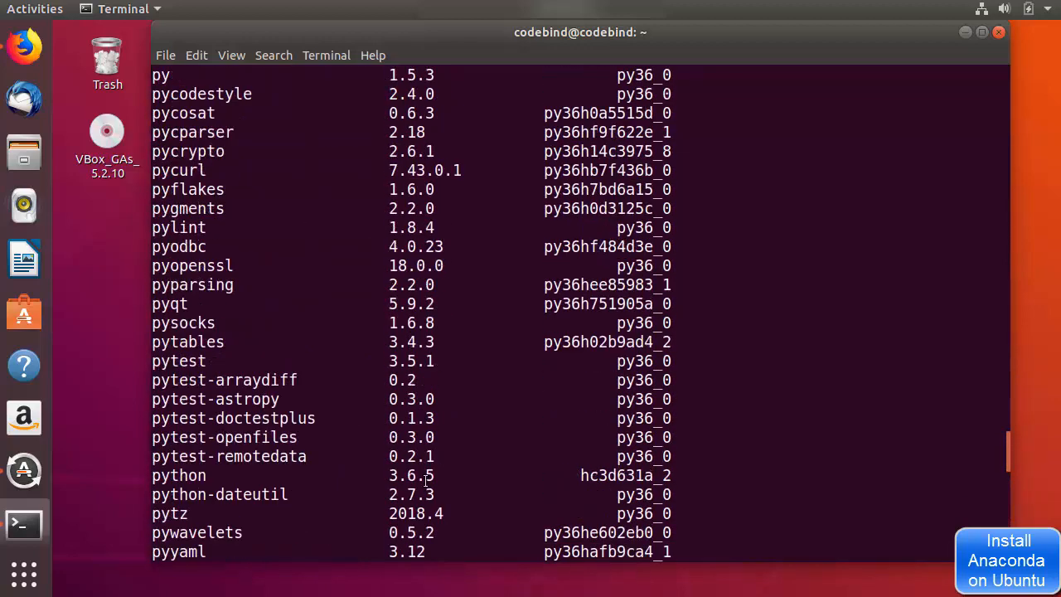
scroll(424, 481, "down", 20)
type("clear")
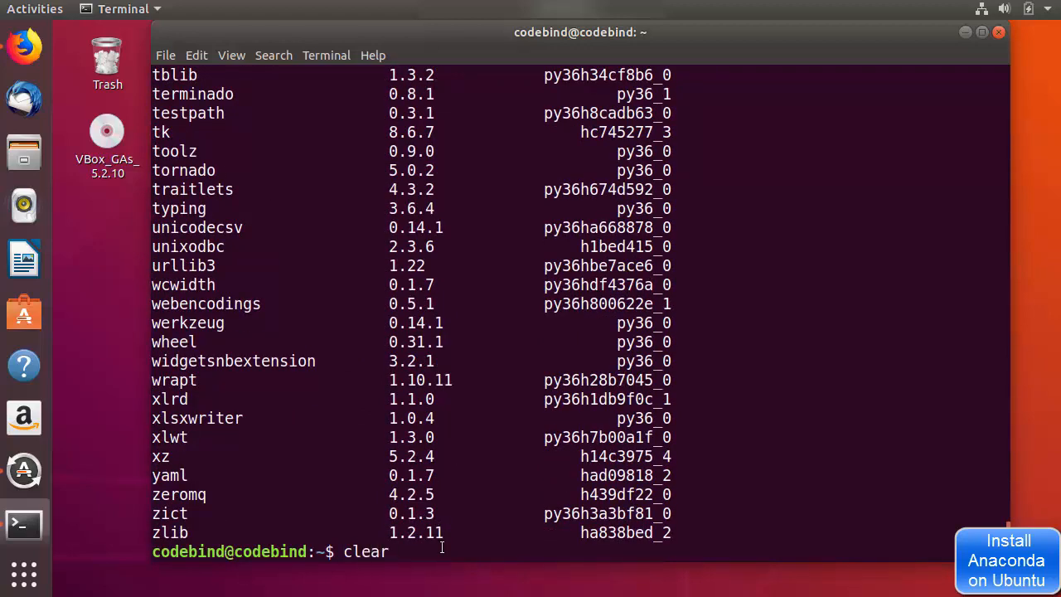
key("Return")
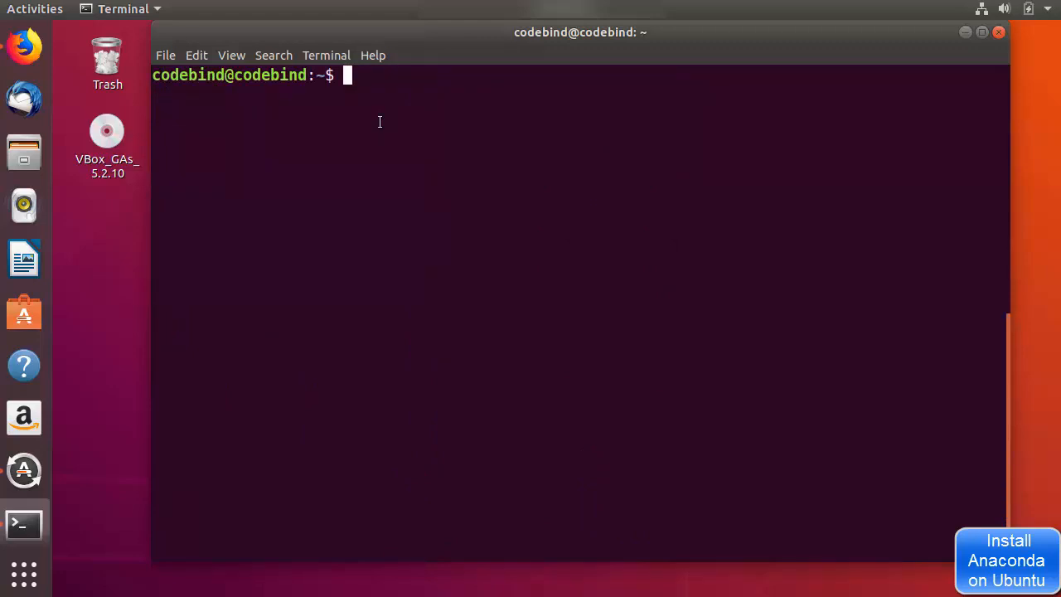
Start Jupyter Notebook from the terminal with the command jupyter notebook
type("jupy")
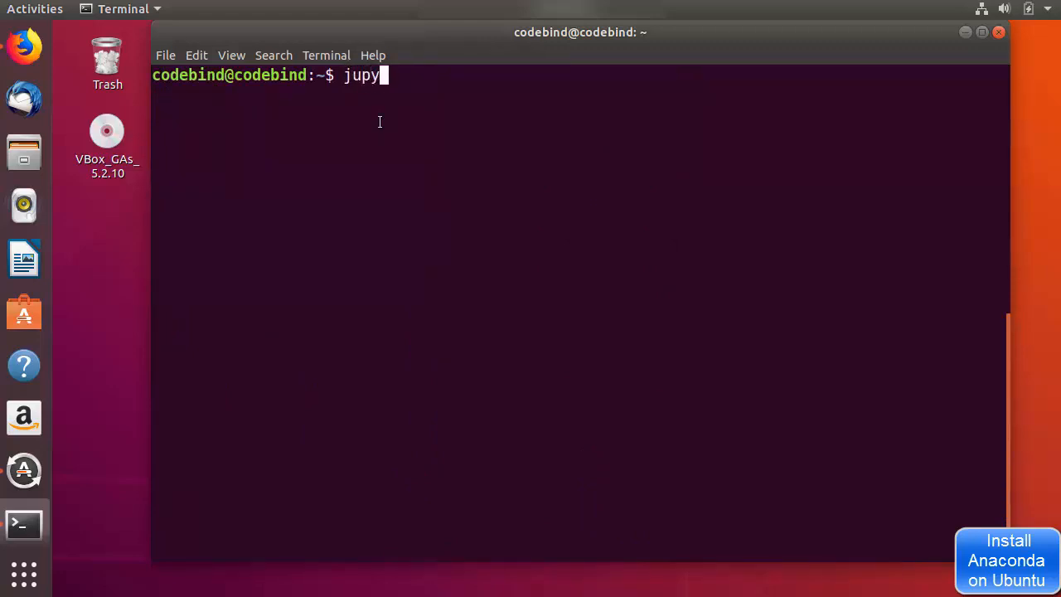
type("ter note")
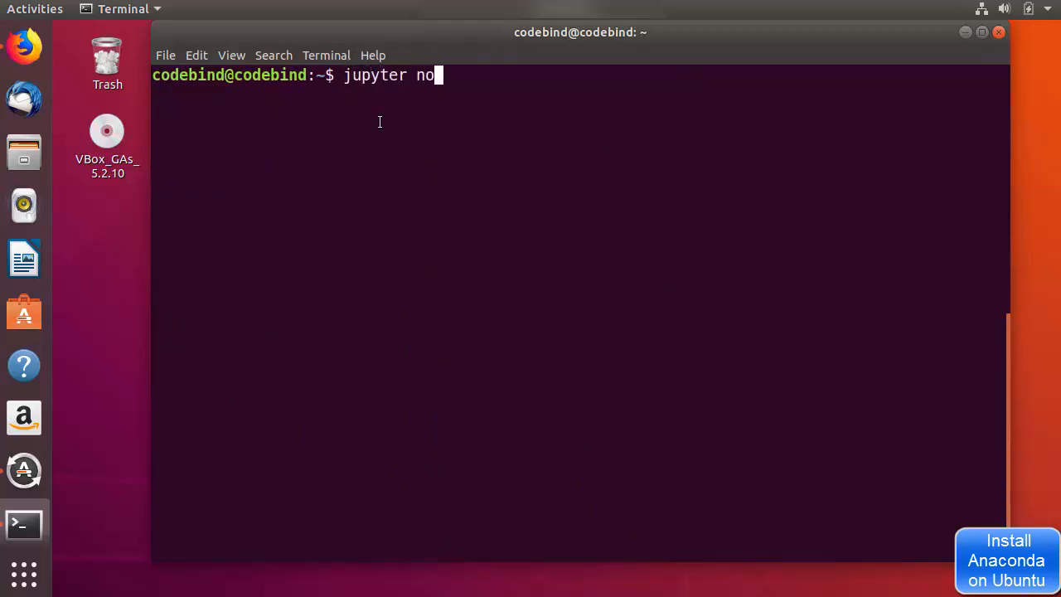
type("book")
key("Return")
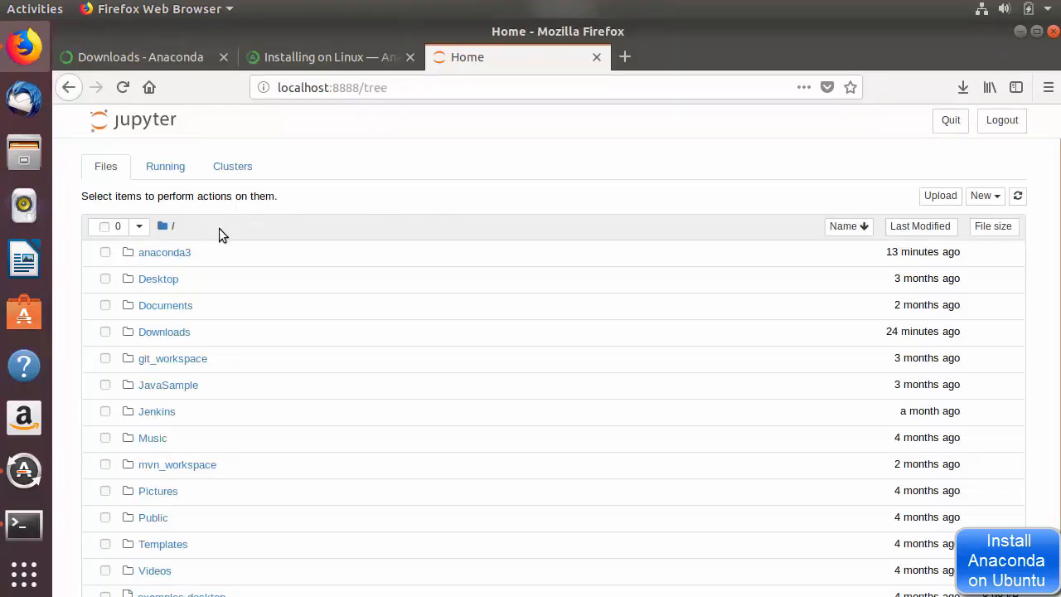
Create a new folder inside Documents in the Jupyter file list and rename it Python
left_click(174, 307)
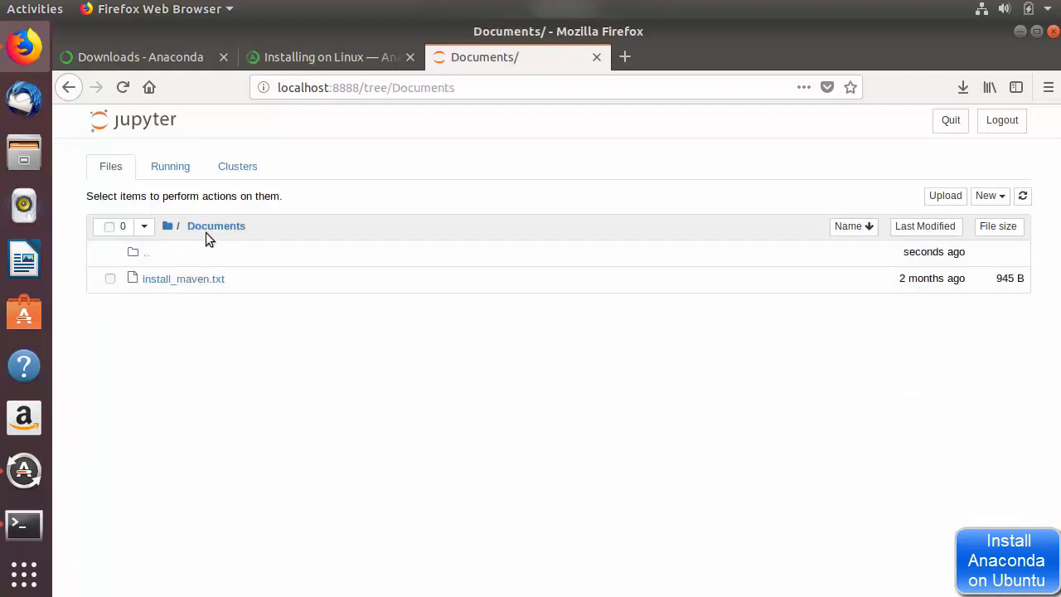
left_click(1001, 202)
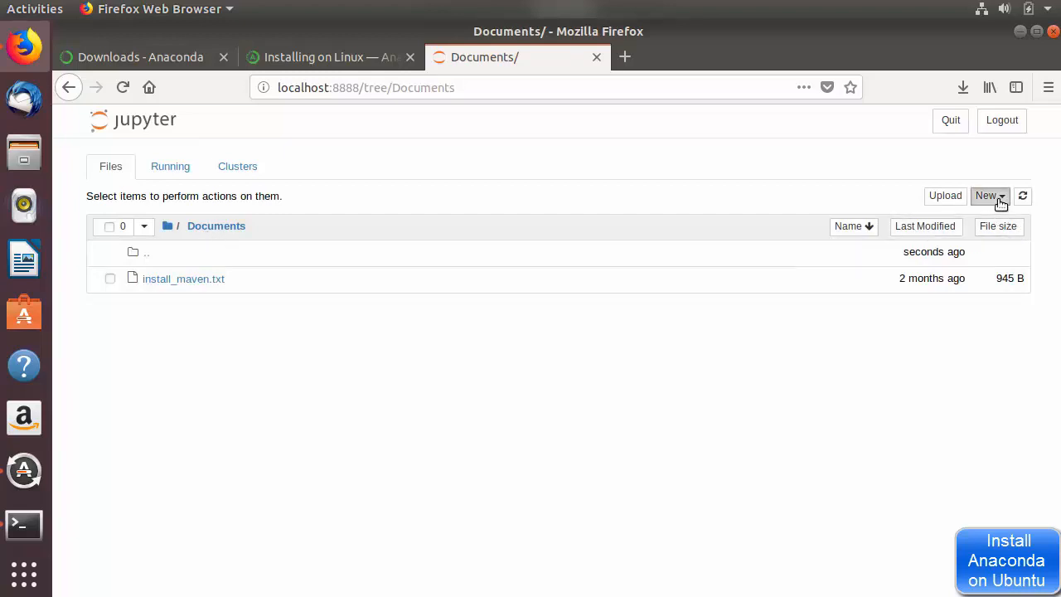
left_click(918, 303)
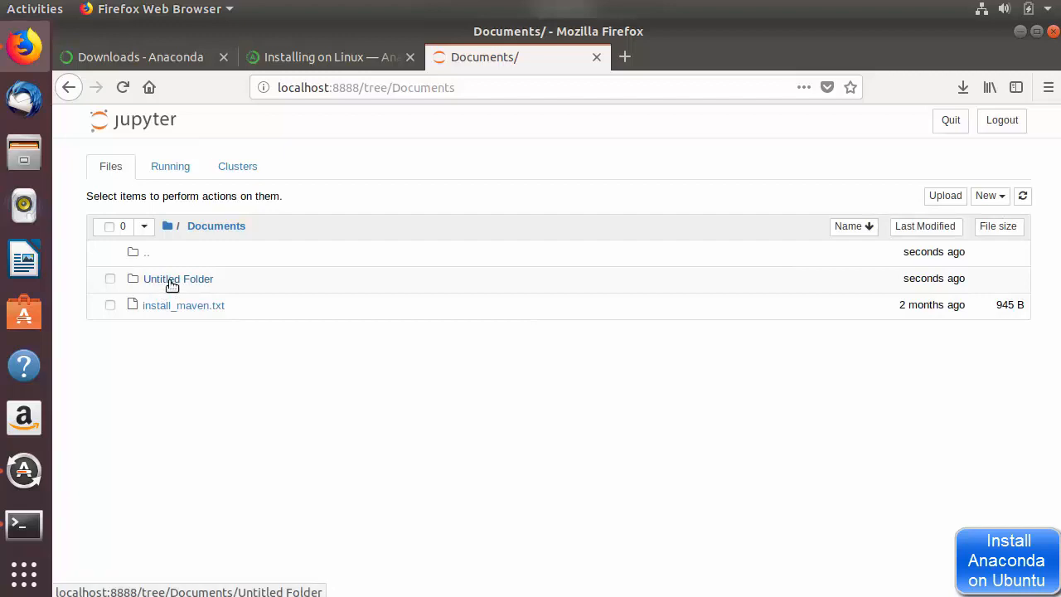
left_click(110, 280)
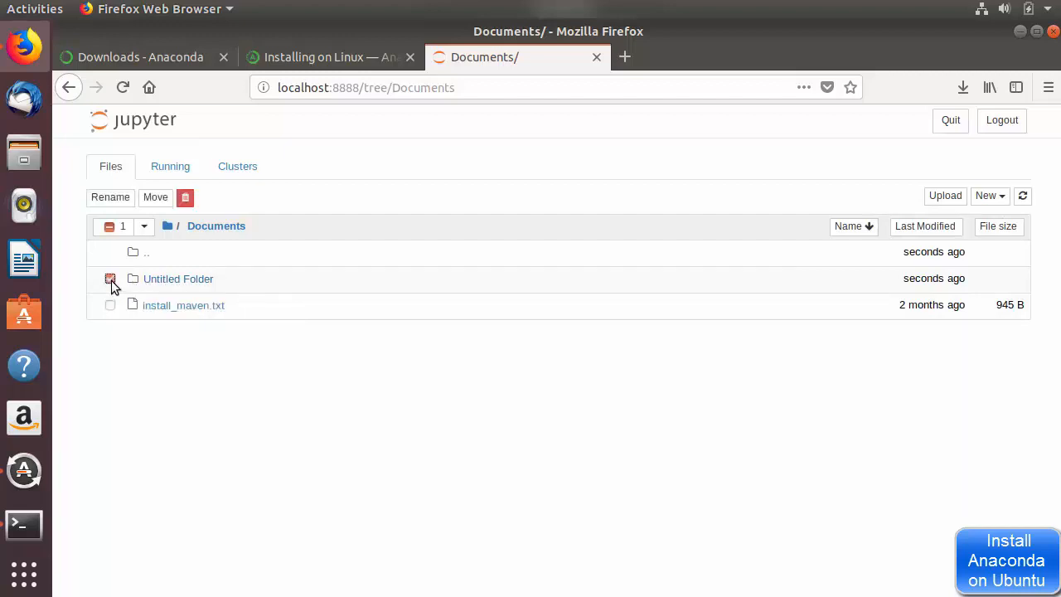
left_click(110, 197)
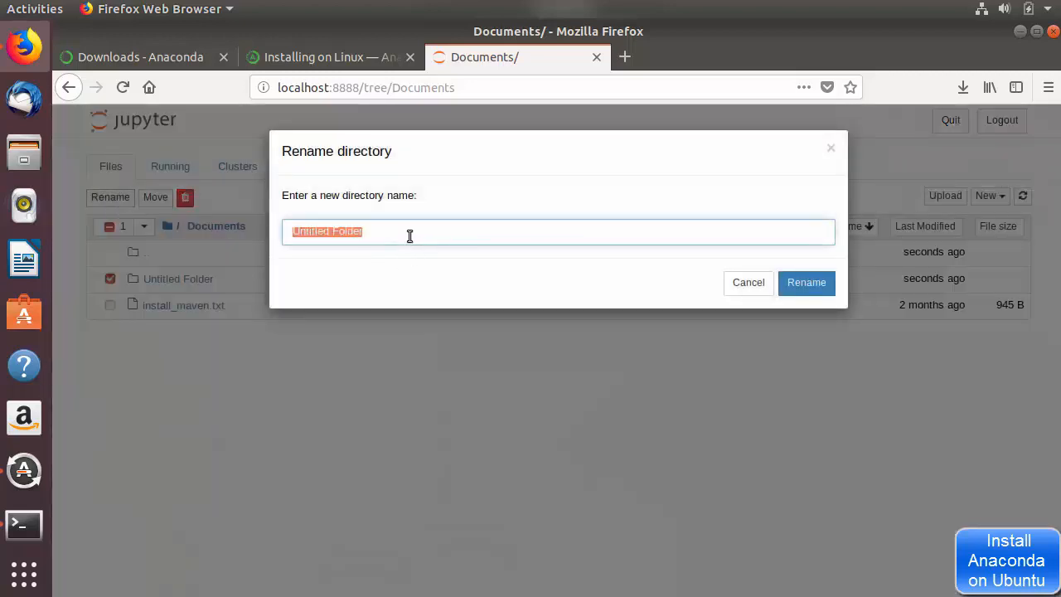
key("BackSpace")
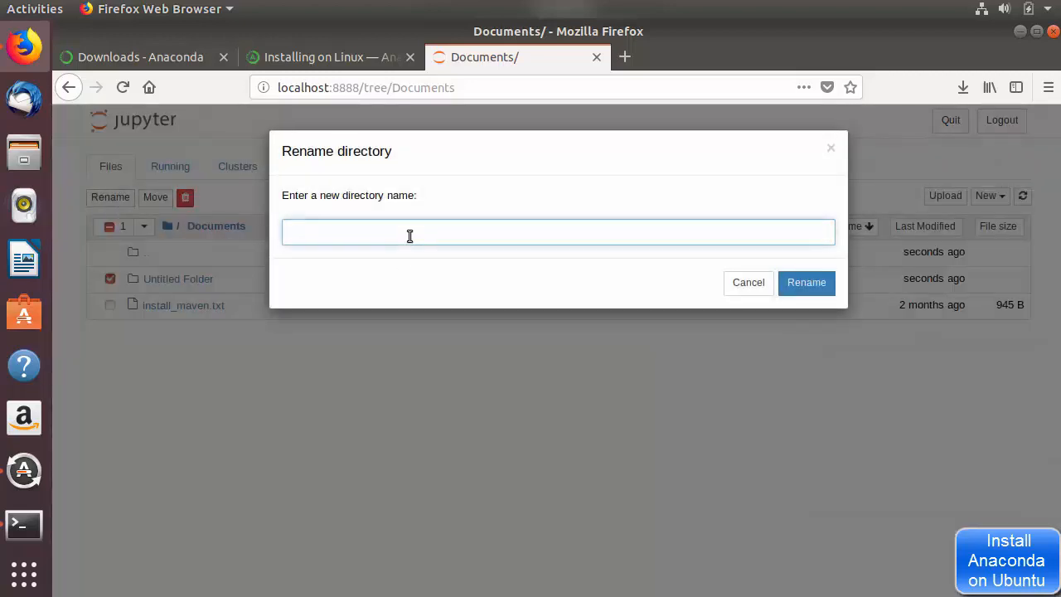
type("Python")
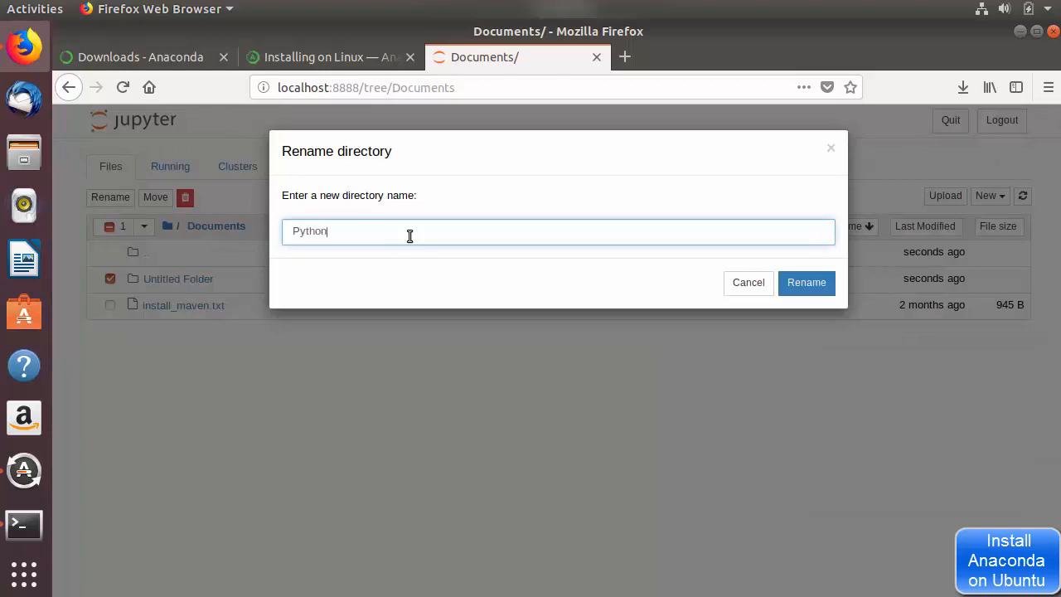
left_click(815, 290)
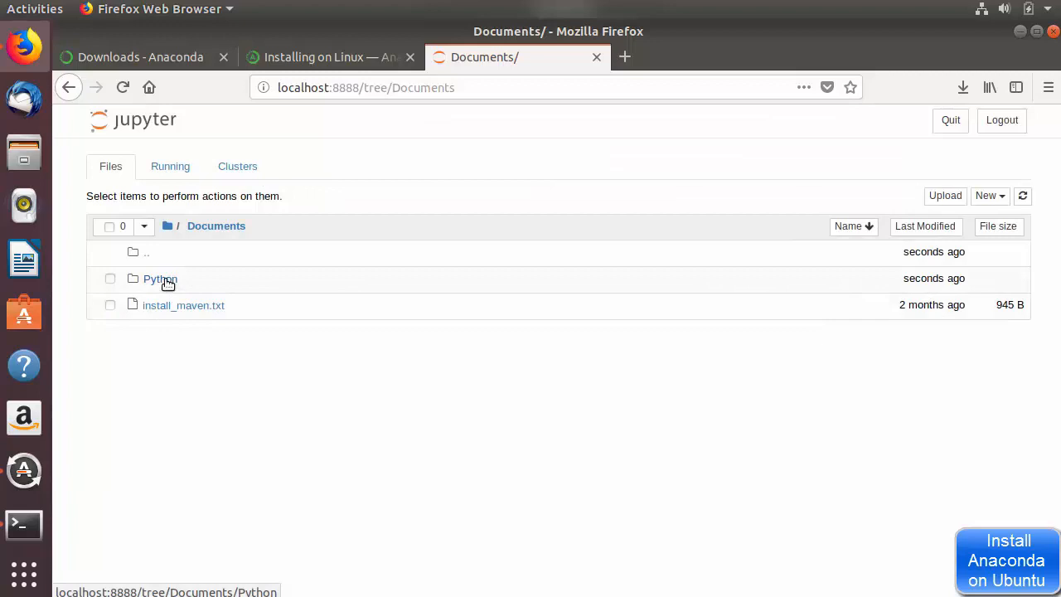
Create a new Python 3 notebook inside the Python folder
left_click(165, 280)
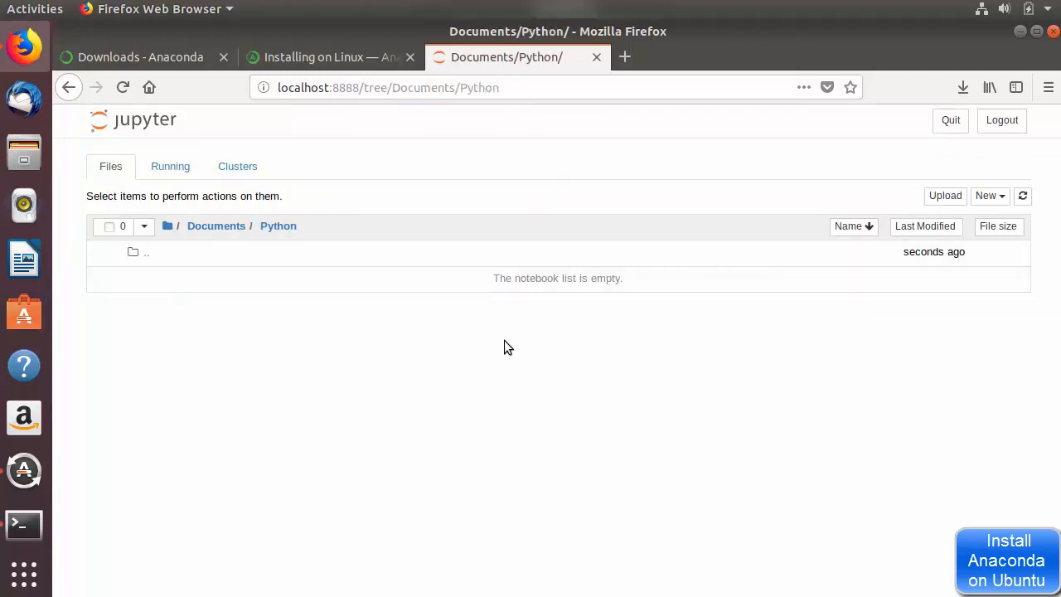
left_click(987, 197)
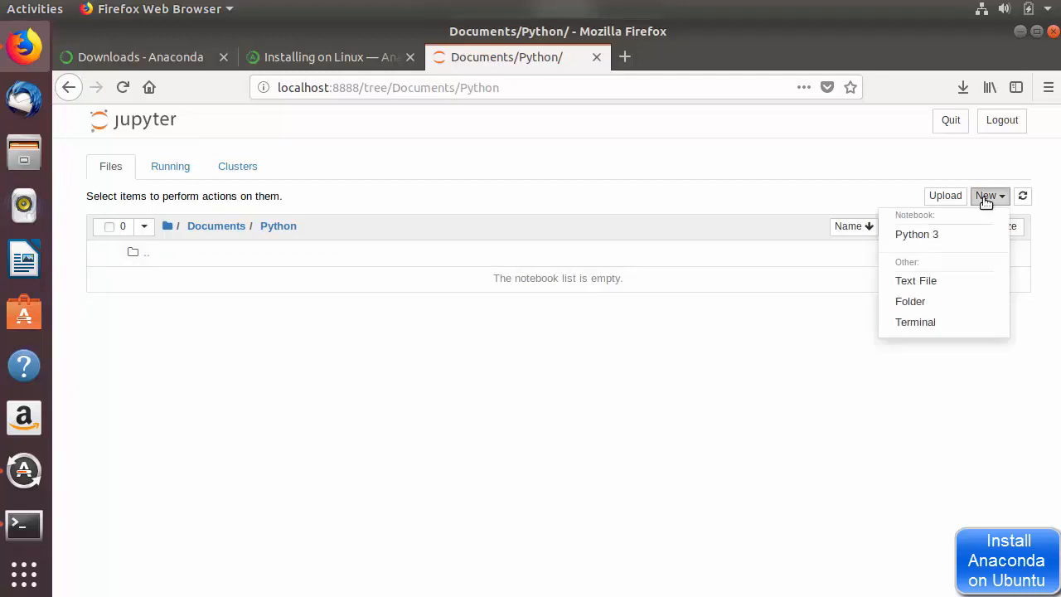
left_click(920, 235)
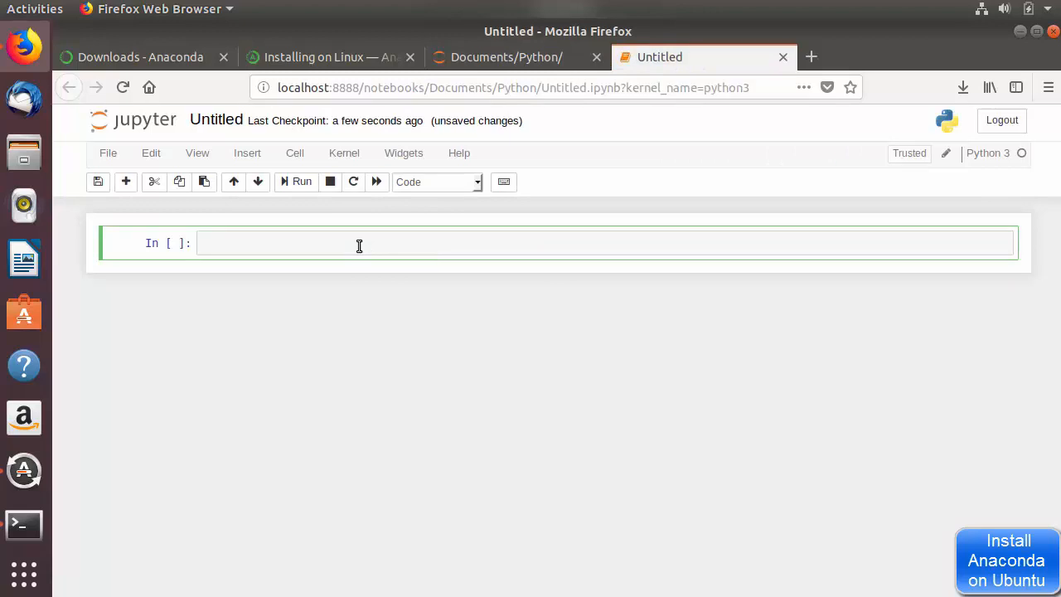
Run 5+5 in the first notebook cell, and x=6 followed by x*6 in the second cell
type("5+5")
key("shift+Return")
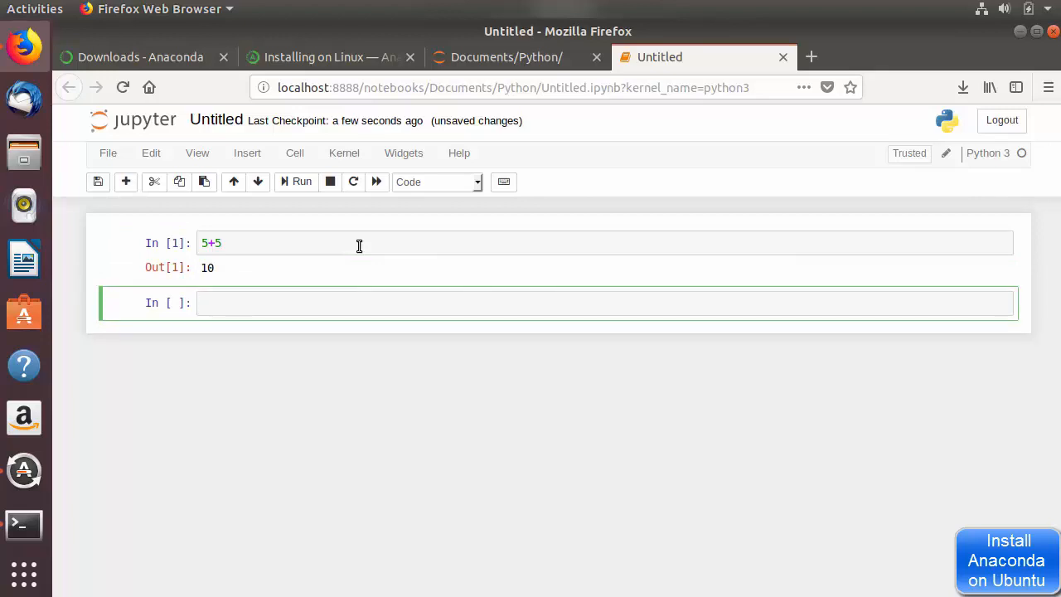
type("x=6")
key("Return")
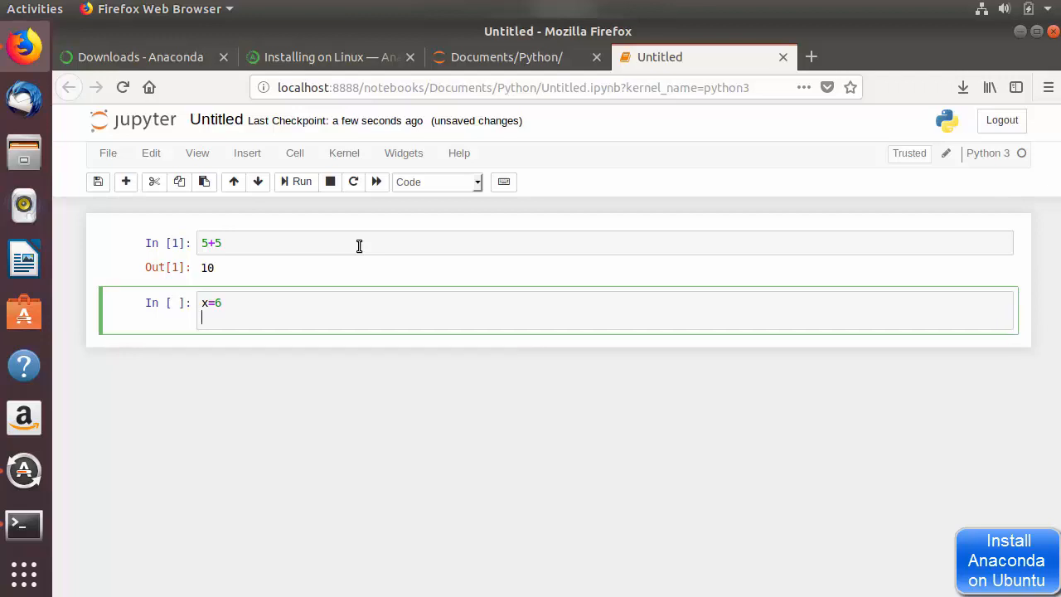
type("x*")
key("shift+Return")
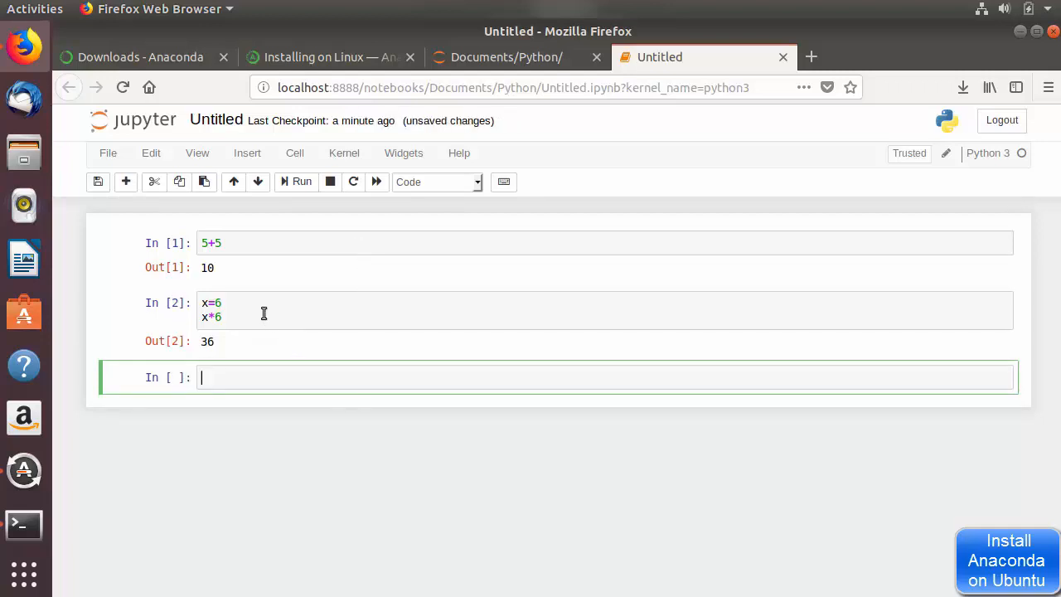
key("Escape")
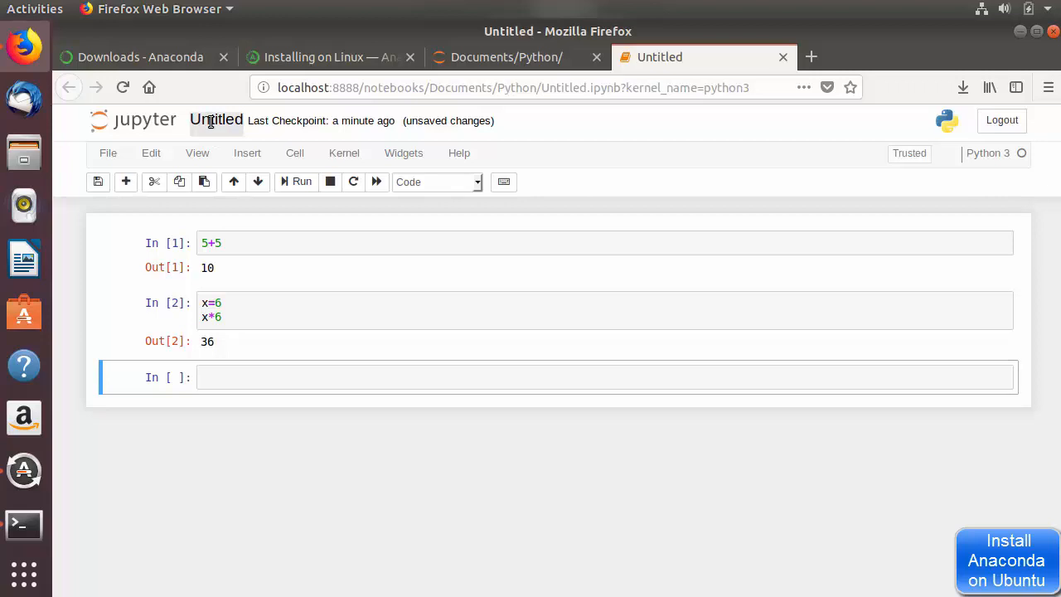
Rename the notebook first_notebook and save it with a checkpoint
left_click(211, 121)
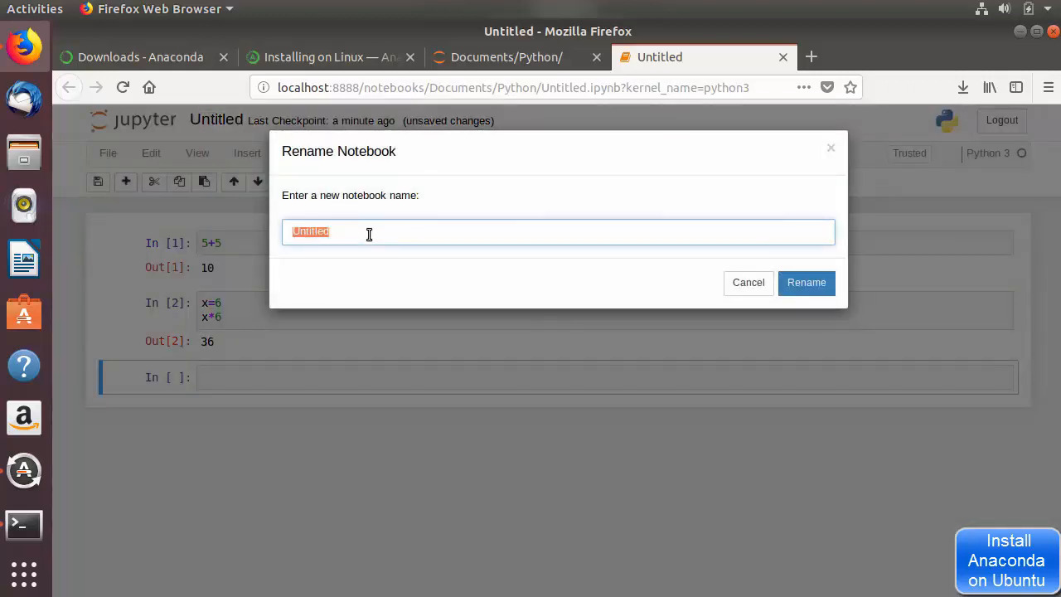
key("BackSpace")
type("fi")
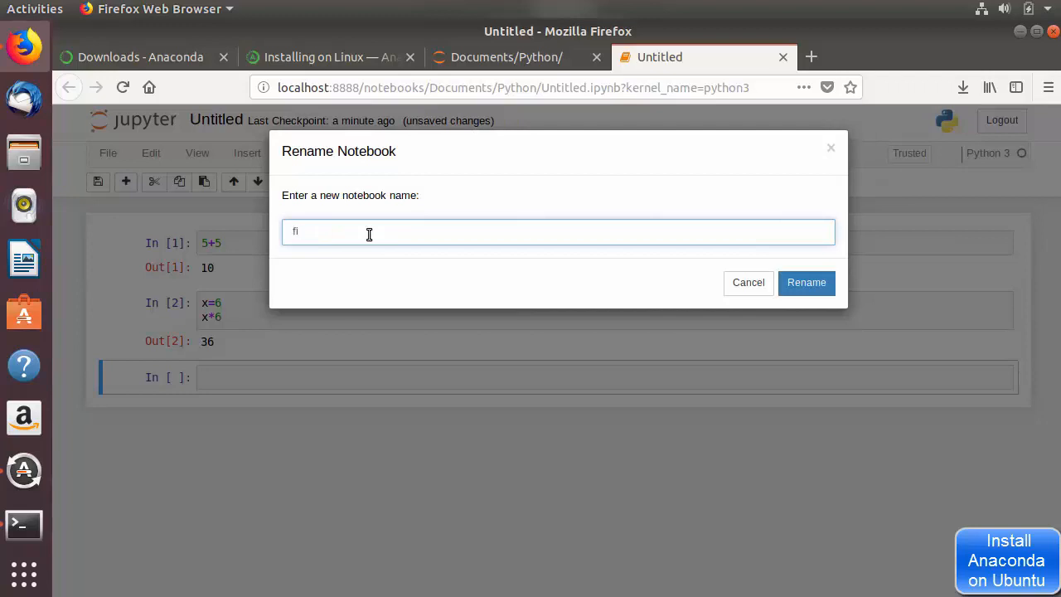
type("rst_notebook")
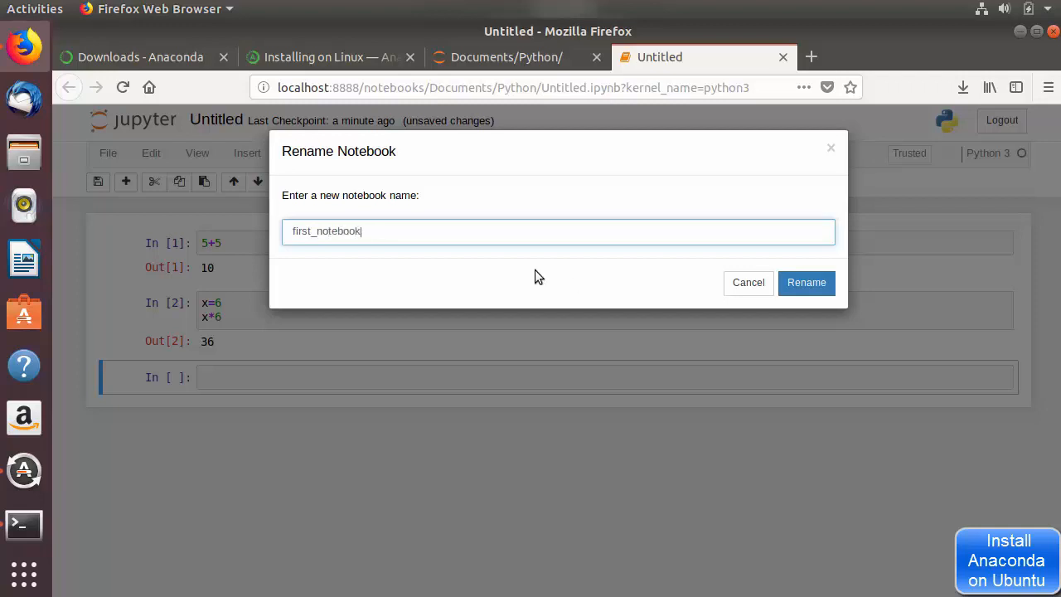
left_click(785, 286)
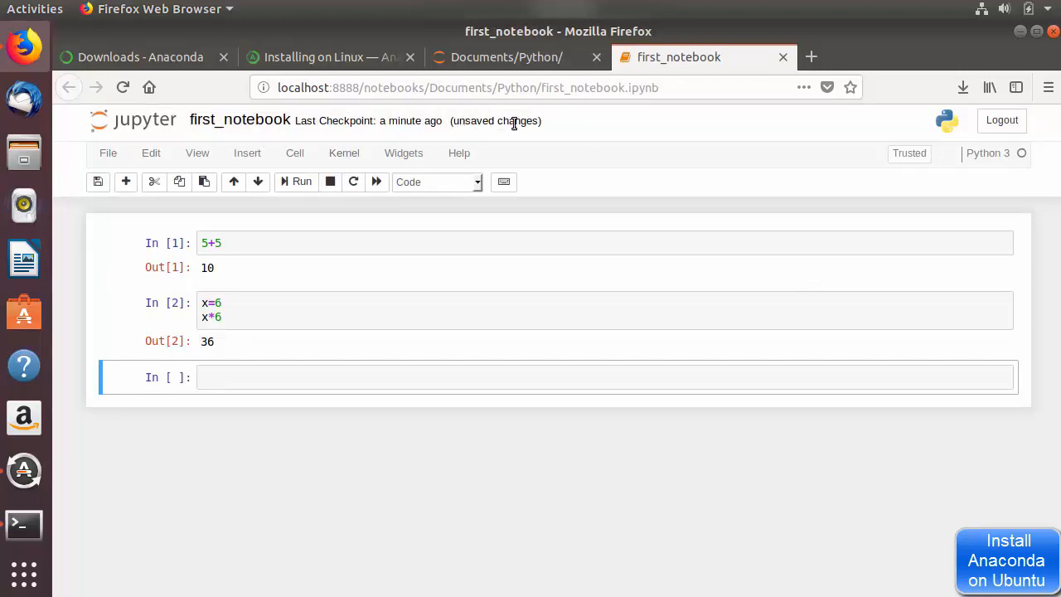
left_click(105, 159)
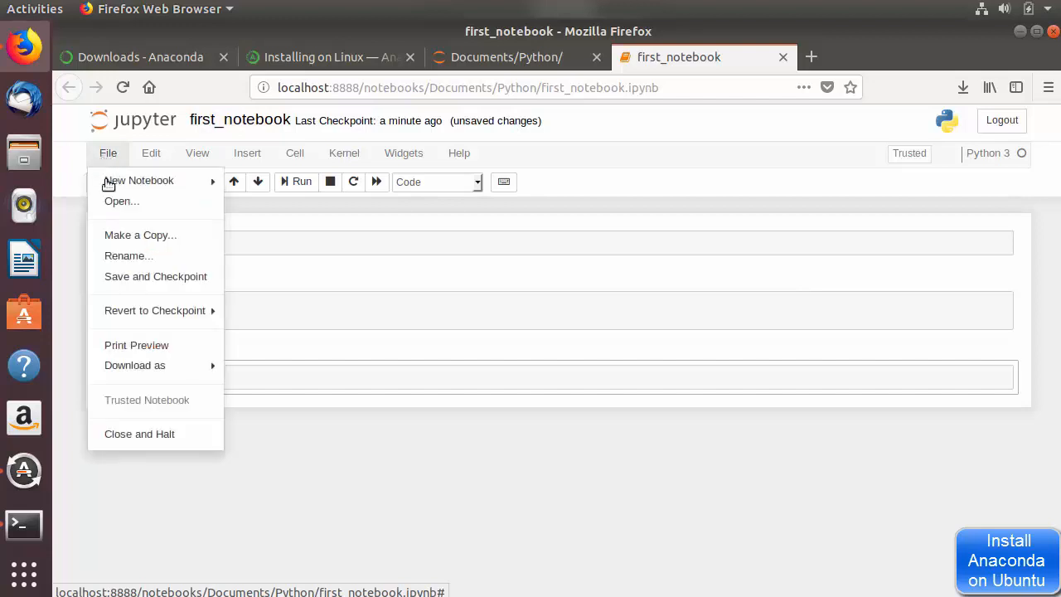
left_click(122, 278)
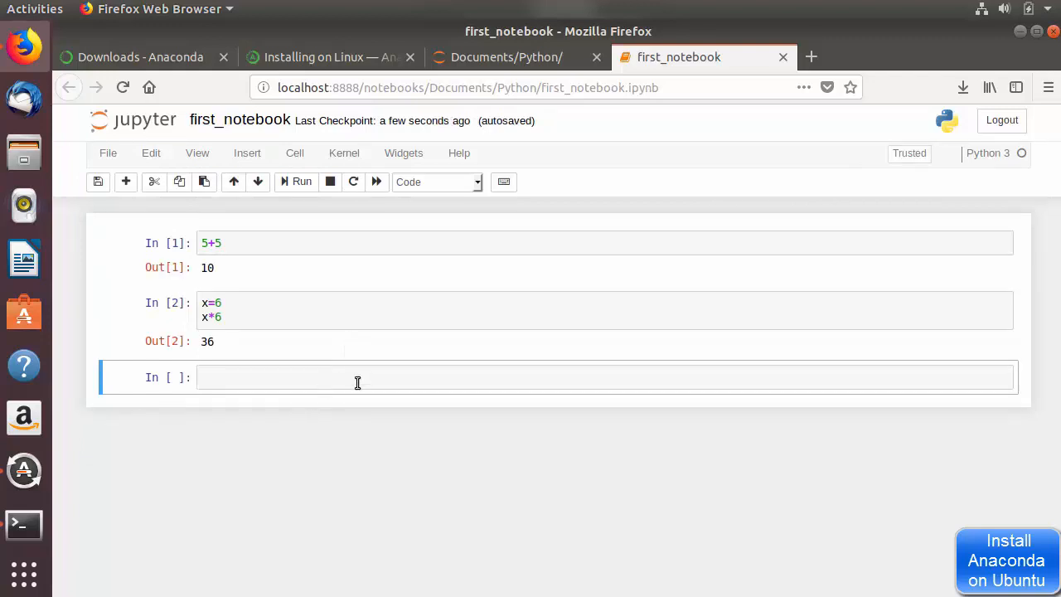
Open a new terminal window, change to Documents/Python and list its files to check for the saved notebook
key("ctrl+alt+t")
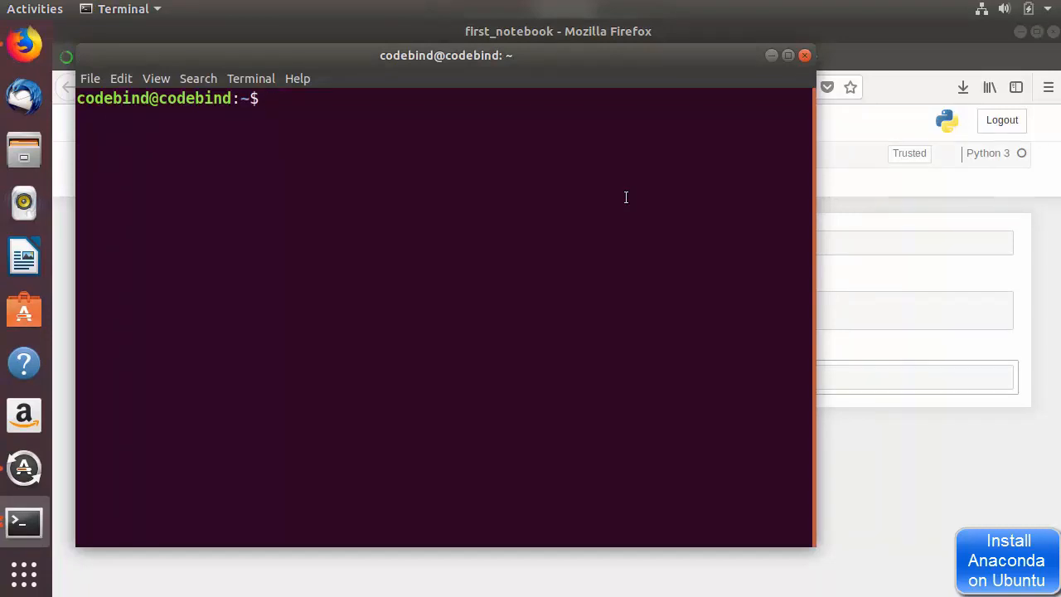
type("cd Docu")
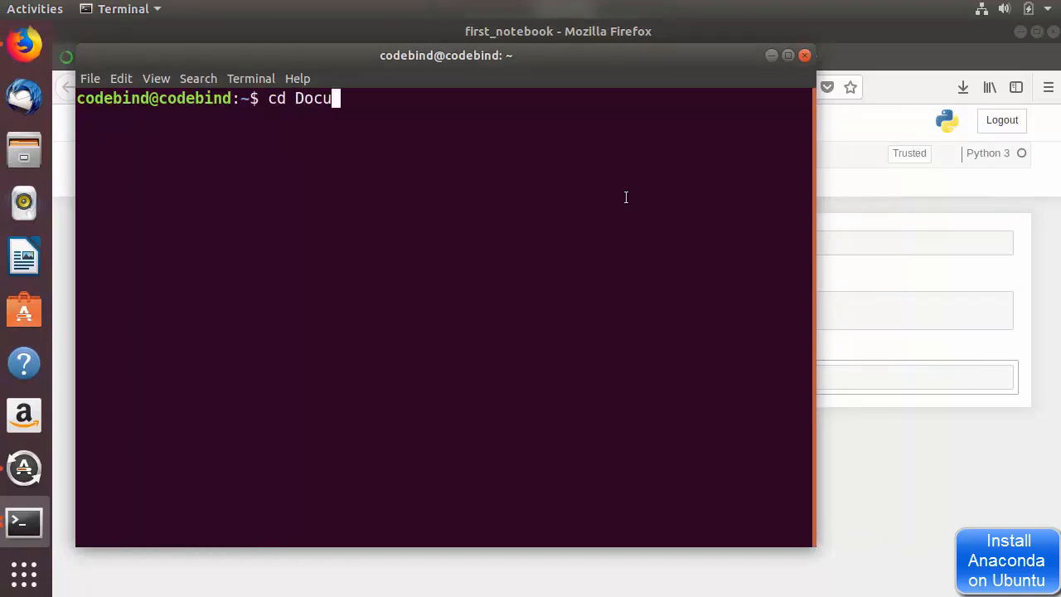
key("Tab")
type("Py")
key("Tab")
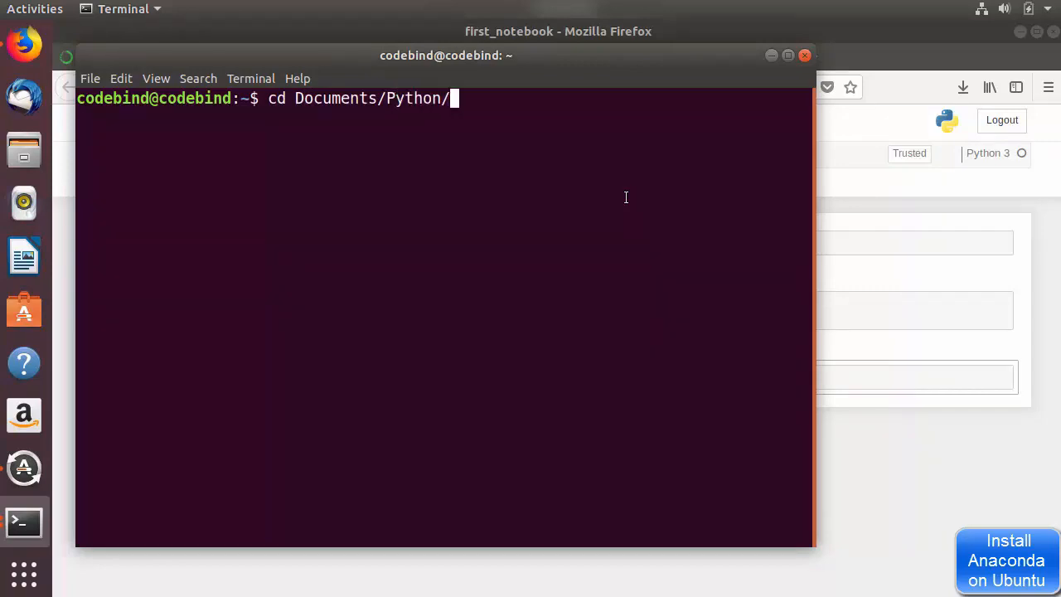
key("Return")
type("ls")
key("Return")
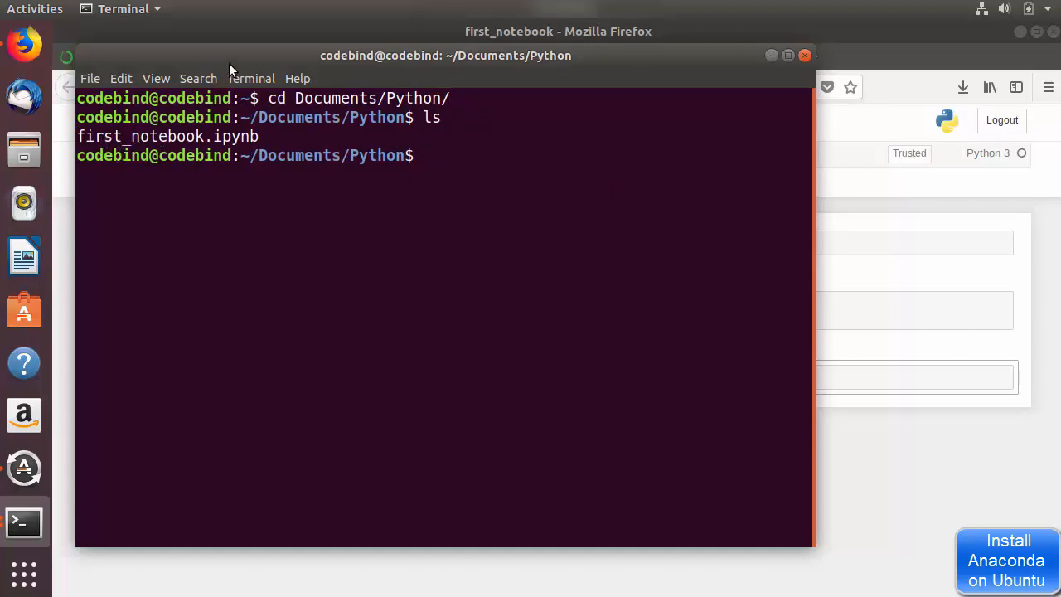
left_click_drag(230, 66, 321, 184)
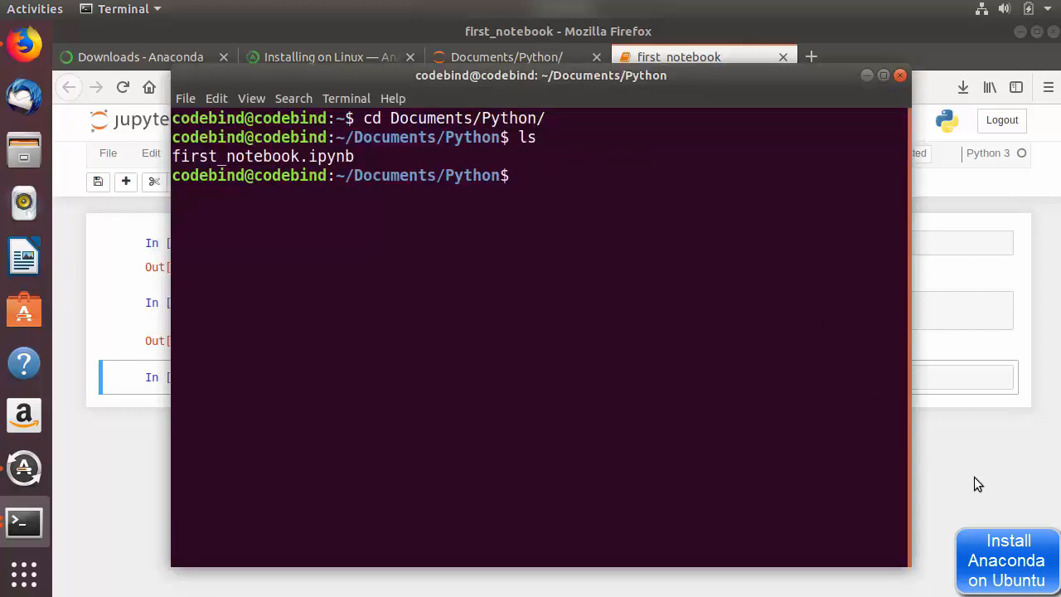
Return to the notebook briefly and switch to the terminal window running the Jupyter Notebook server
left_click(974, 477)
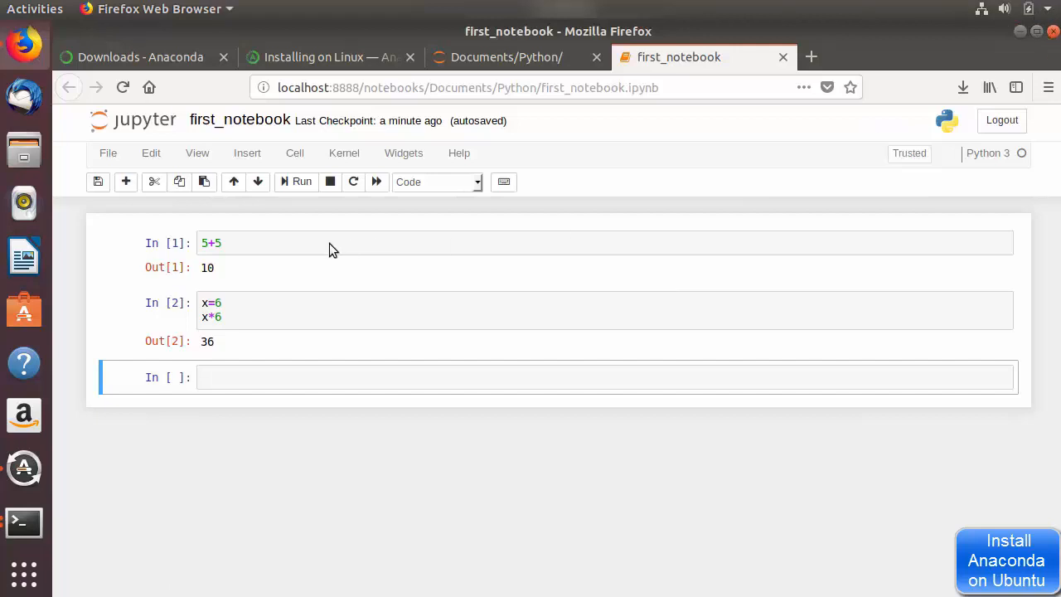
left_click(25, 522)
left_click(960, 315)
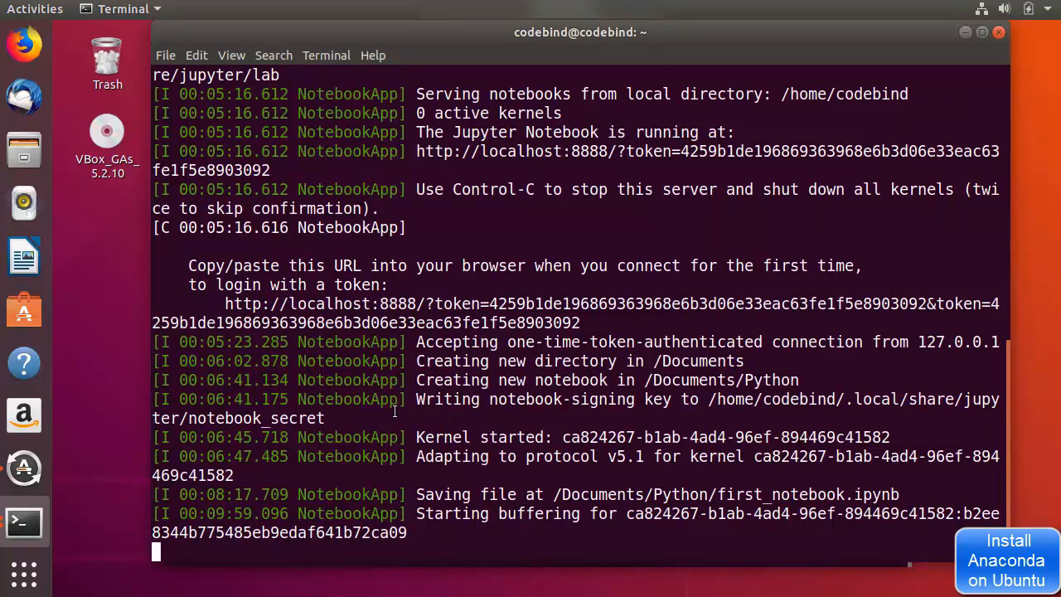
Stop the running Jupyter Notebook server and confirm its shutdown with y
key("ctrl+c")
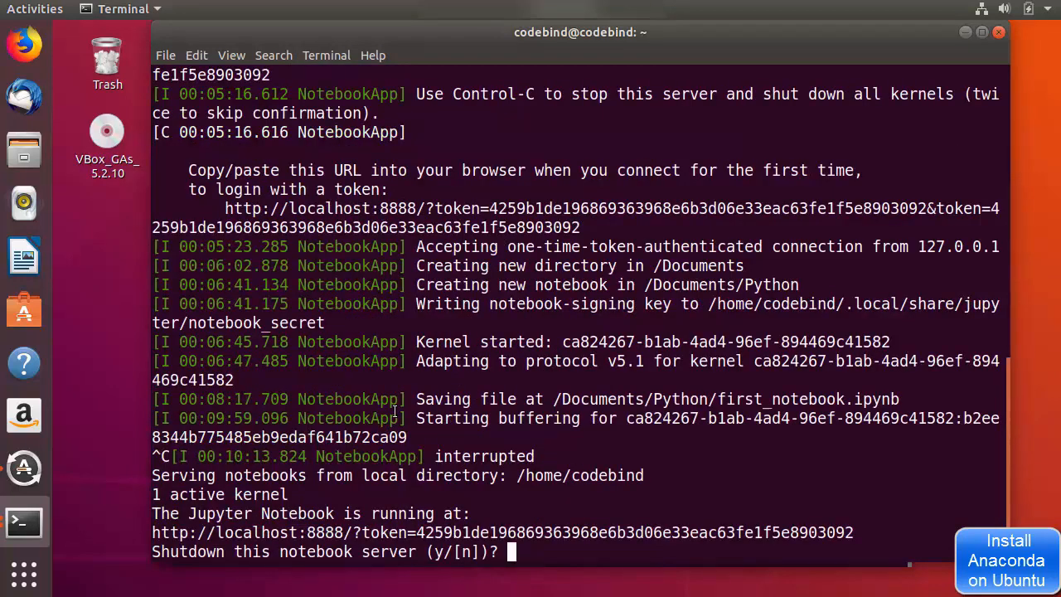
type("y")
key("Return")
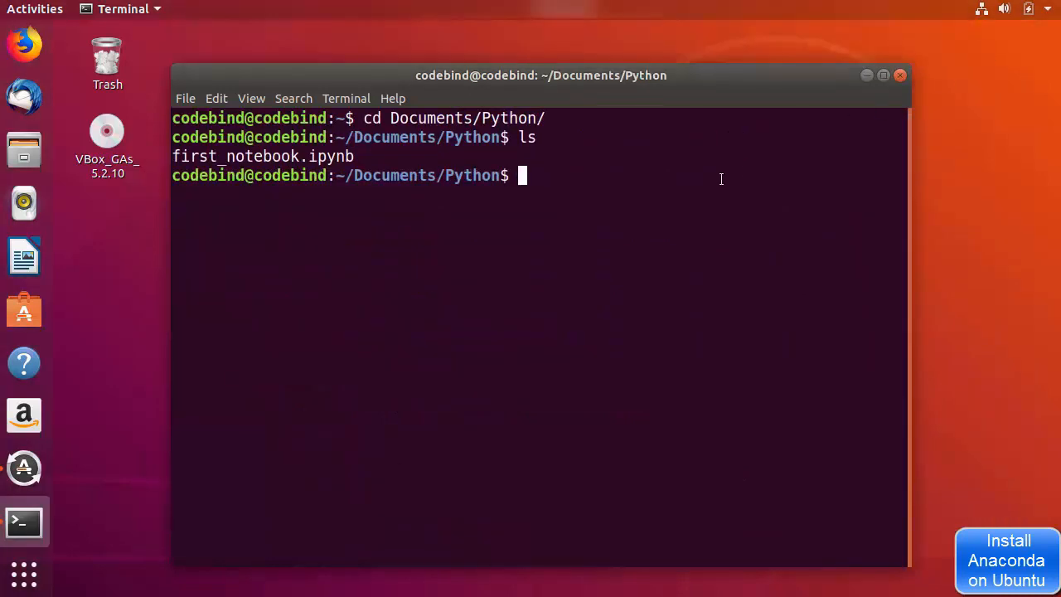
Clear the terminal opened in Documents/Python and try to launch Spyder with the spyder command
left_click_drag(607, 75, 614, 52)
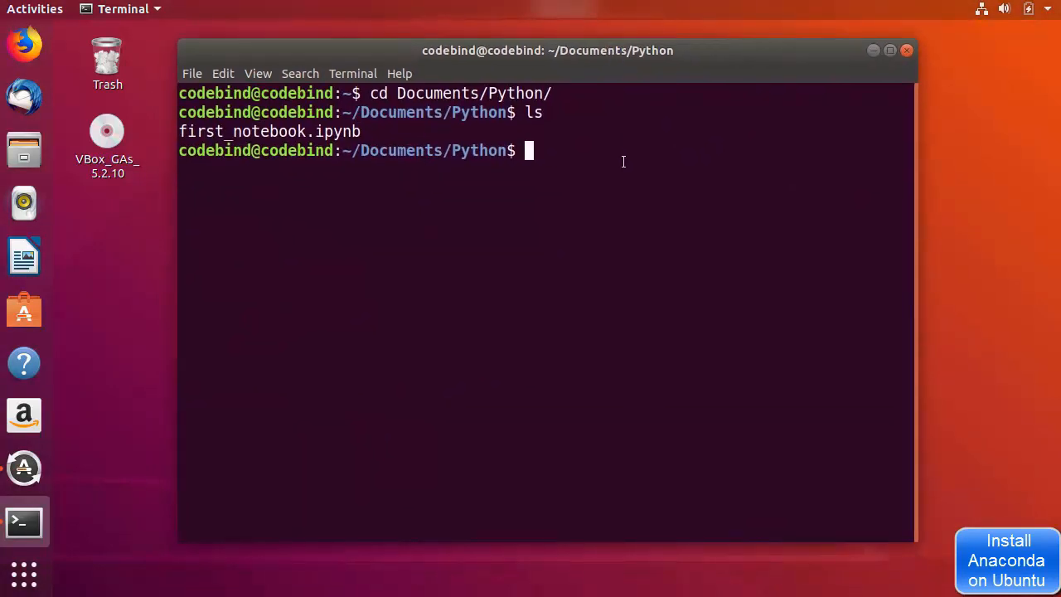
type("clear")
key("Return")
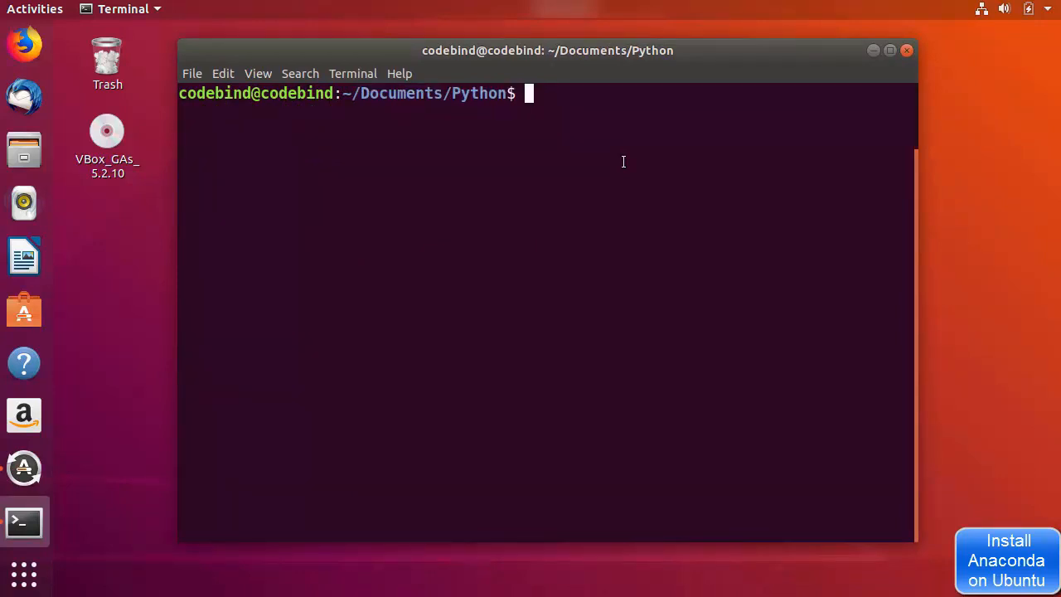
type("spy")
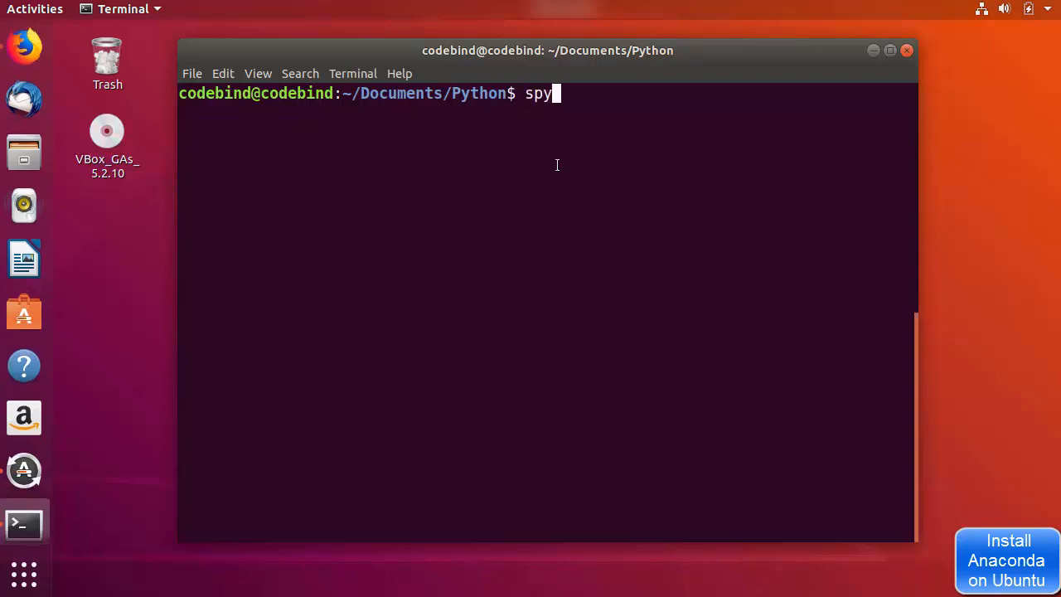
type("der")
key("Return")
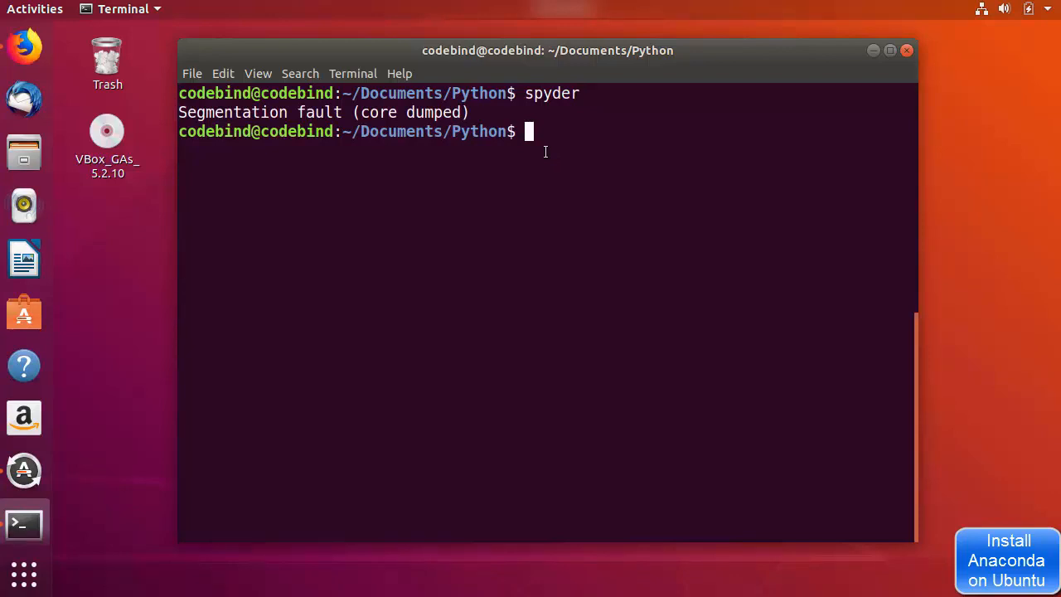
Run conda update spyder to bring the Spyder package up to date
type("conda update ")
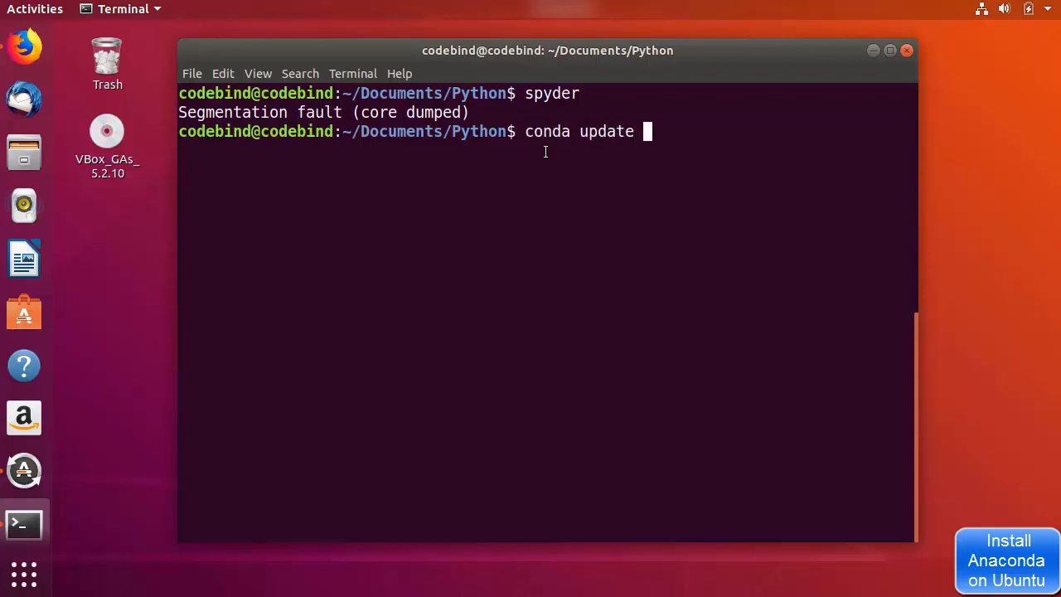
type("spyder")
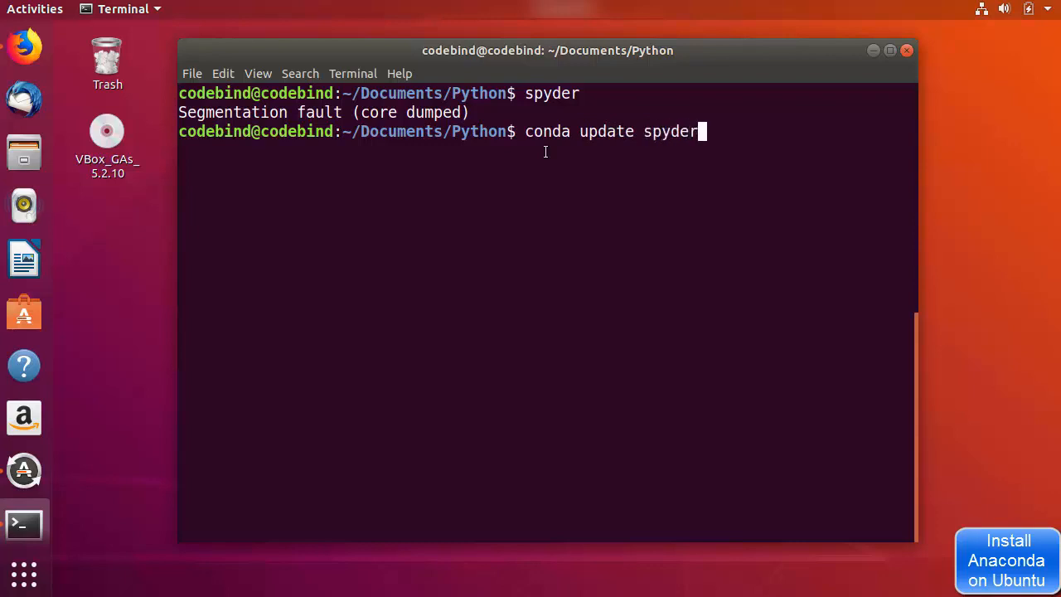
key("Return")
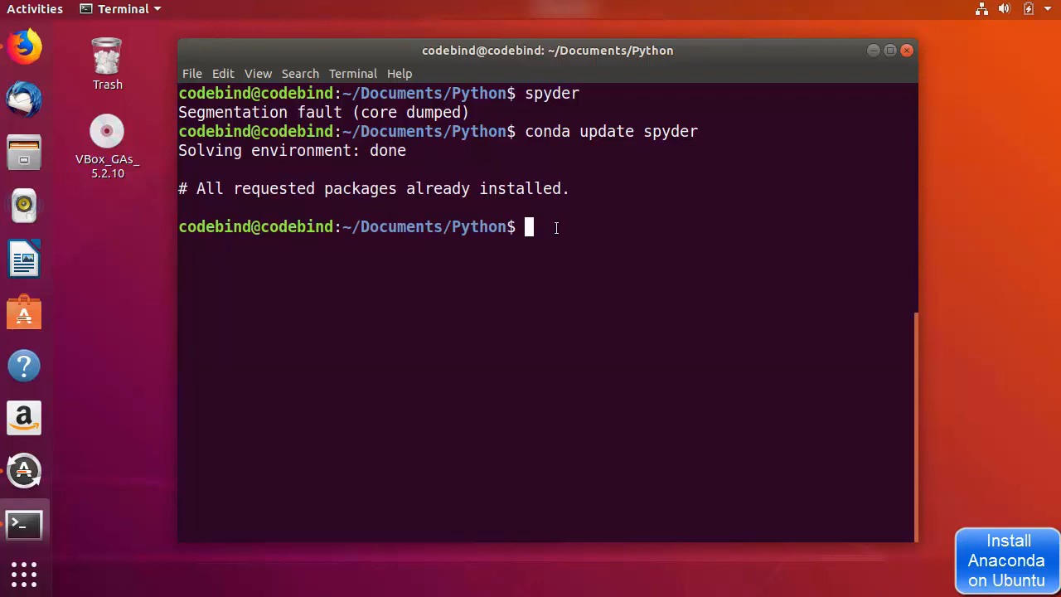
Install the pyopengl package with conda install pyopengl and accept the package plan with y
type("conda install pyopengl")
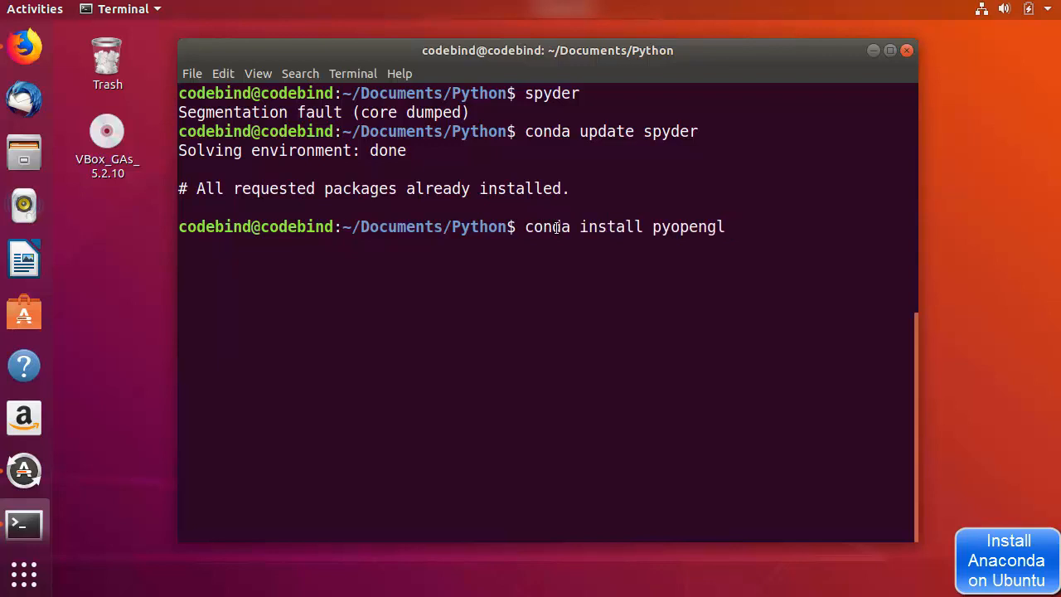
key("Return")
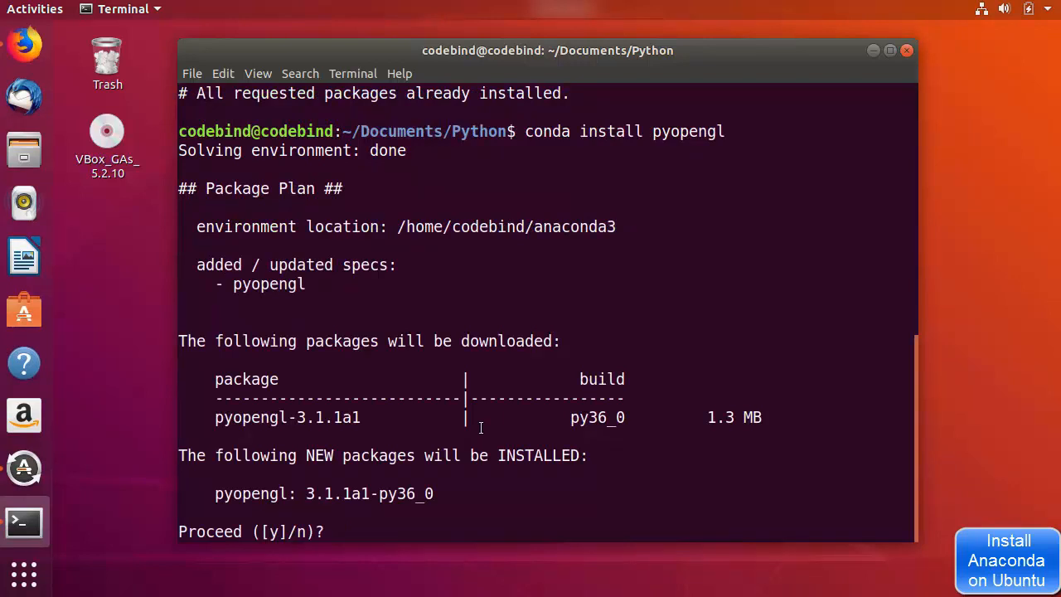
type("y")
key("Return")
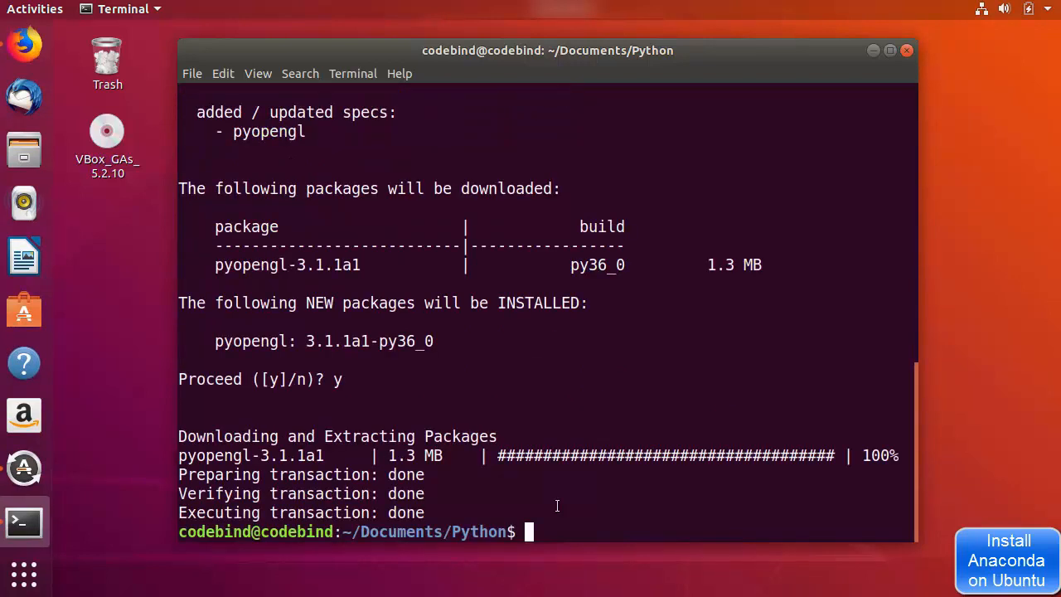
Launch Spyder again from the terminal and dismiss its update notice
key("Up")
key("Up")
key("Return")
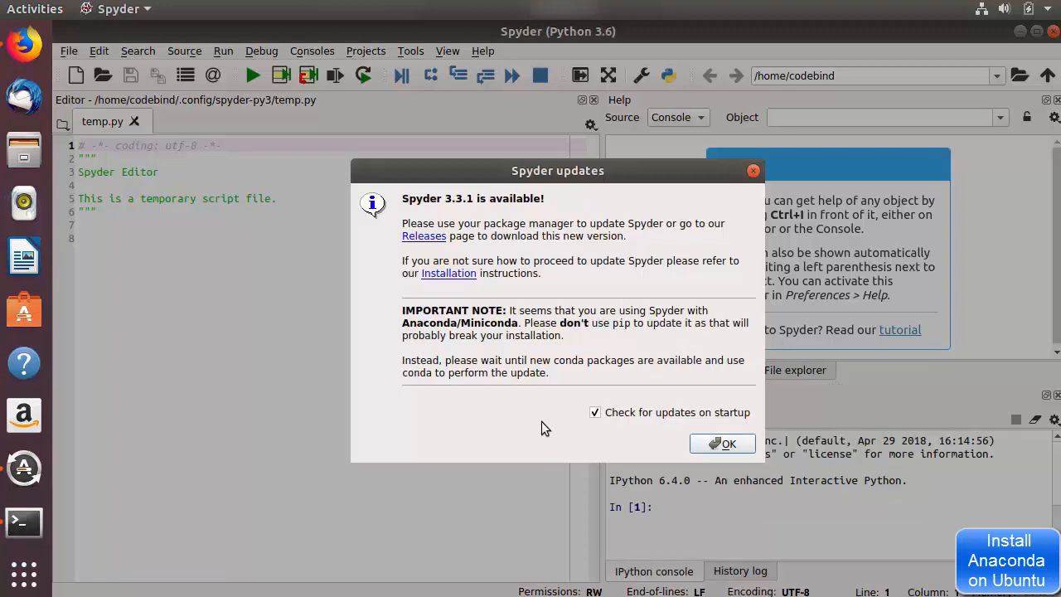
left_click(721, 444)
Enter 5+5 on line 8 of temp.py, run only that selection and check its result in the IPython console
left_click(150, 257)
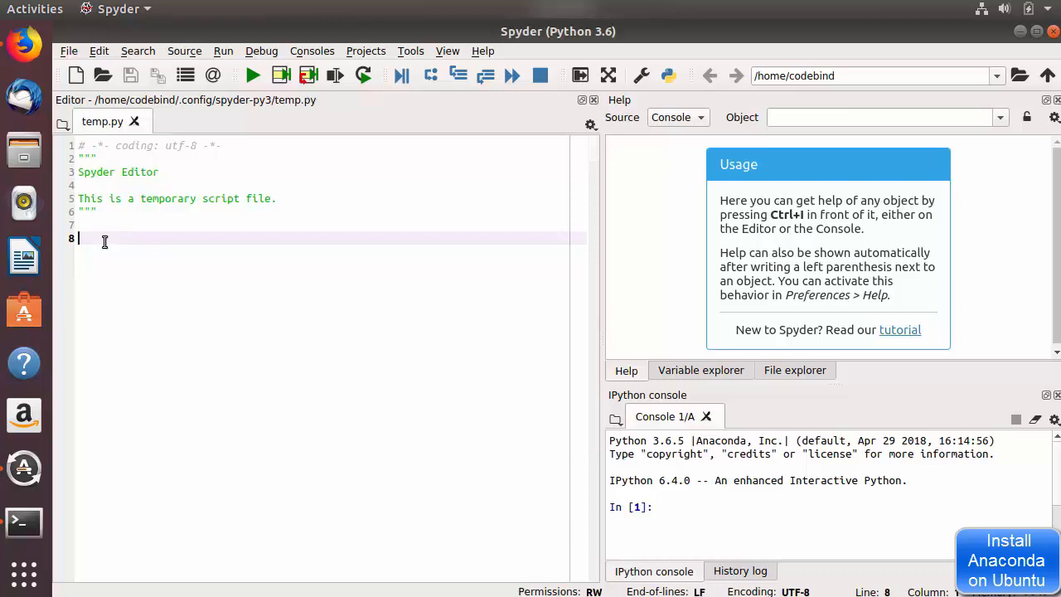
type("5+5")
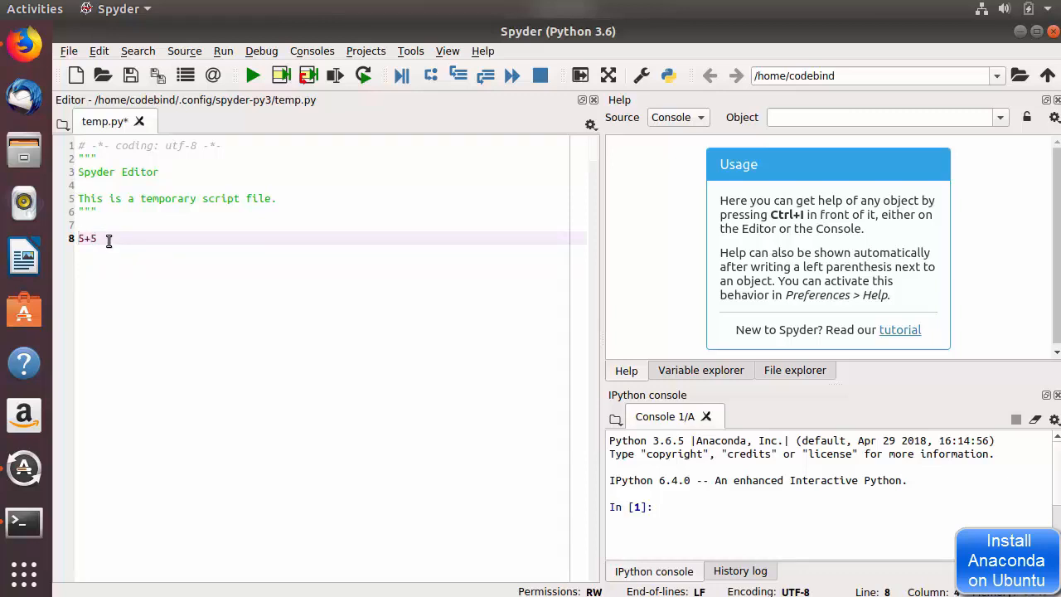
left_click_drag(108, 240, 74, 238)
key("F9")
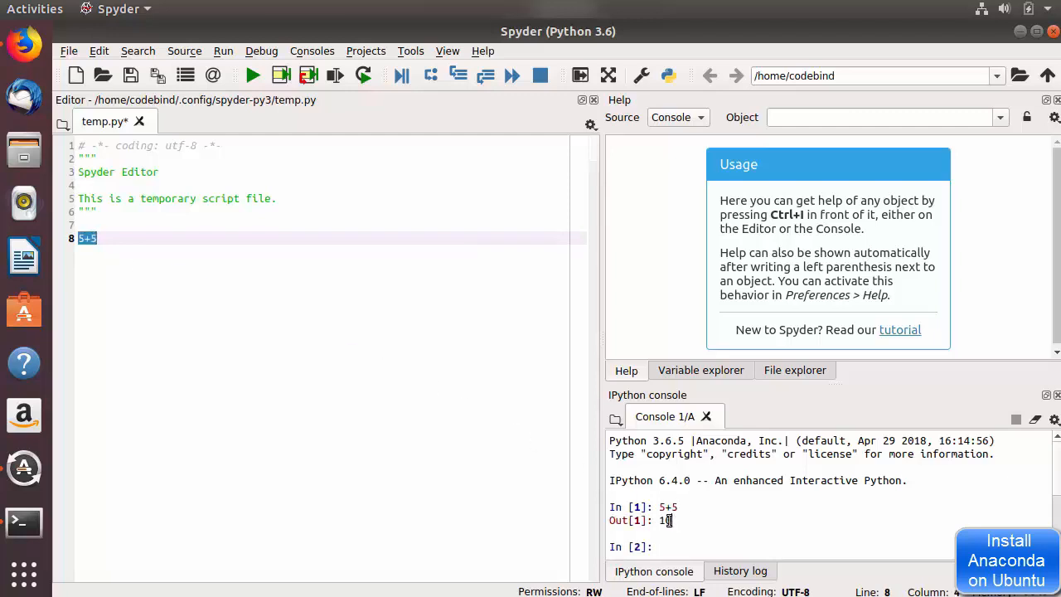
left_click_drag(670, 520, 660, 520)
Replace the 5+5 line in temp.py with print("Heloo World") and save the file
left_click(193, 242)
key("BackSpace")
key("BackSpace")
key("BackSpace")
key("BackSpace")
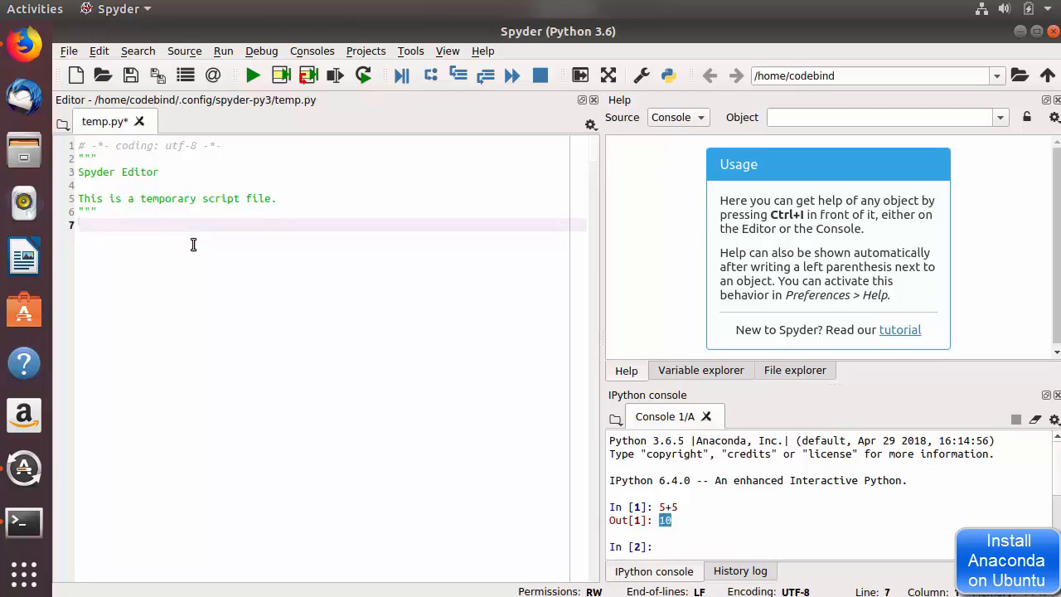
key("Return")
type("pr")
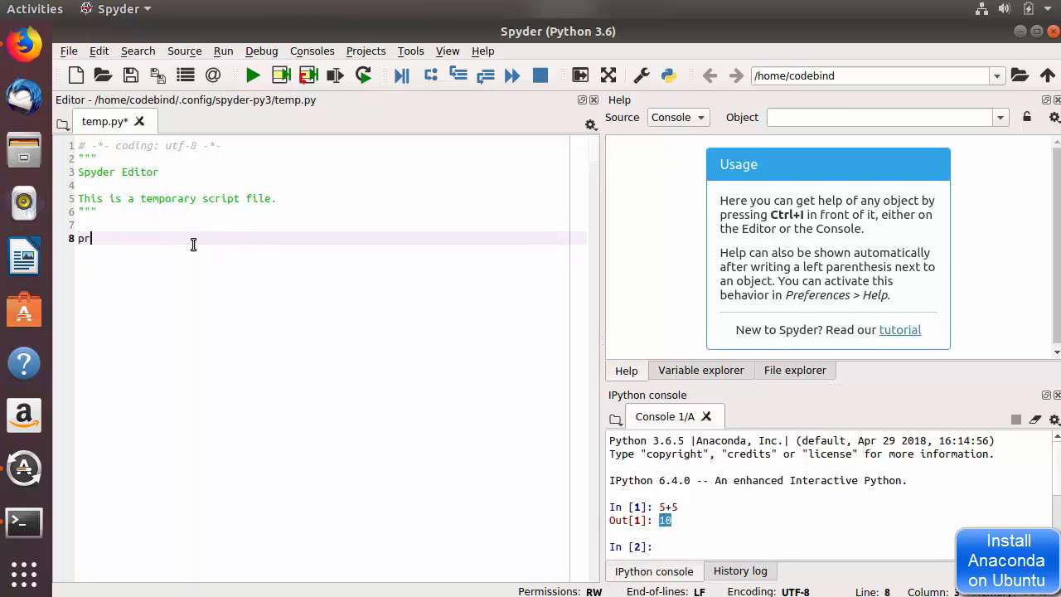
type("int(\"")
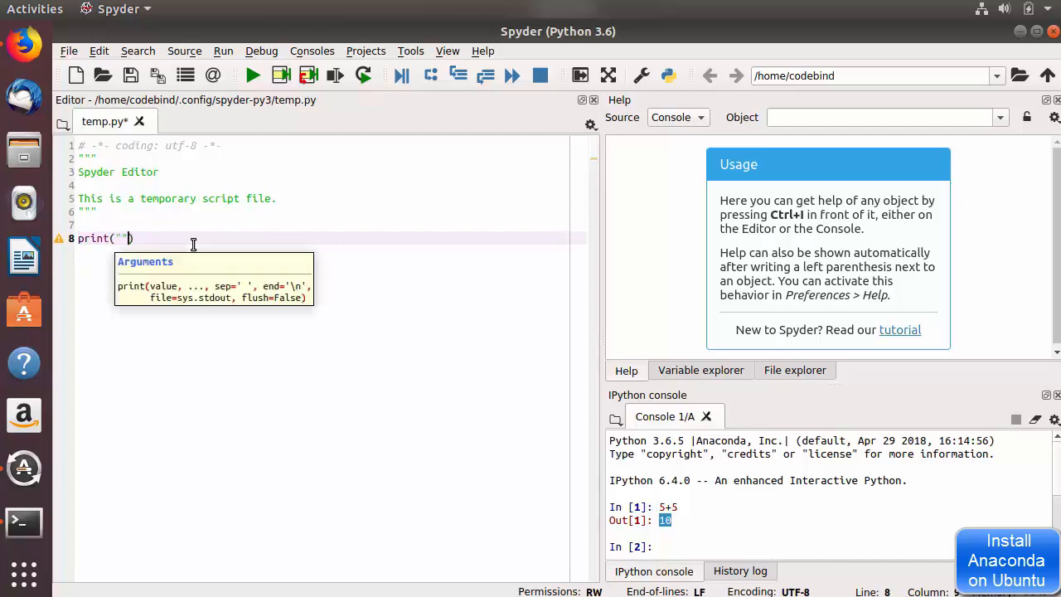
type("Heloo")
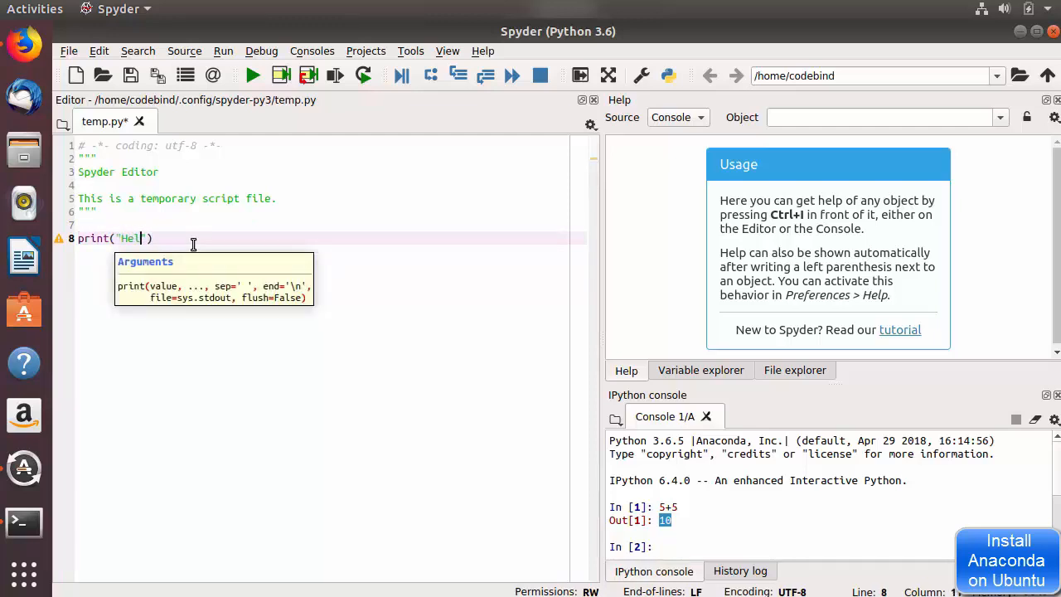
type(" World")
key("ctrl+s")
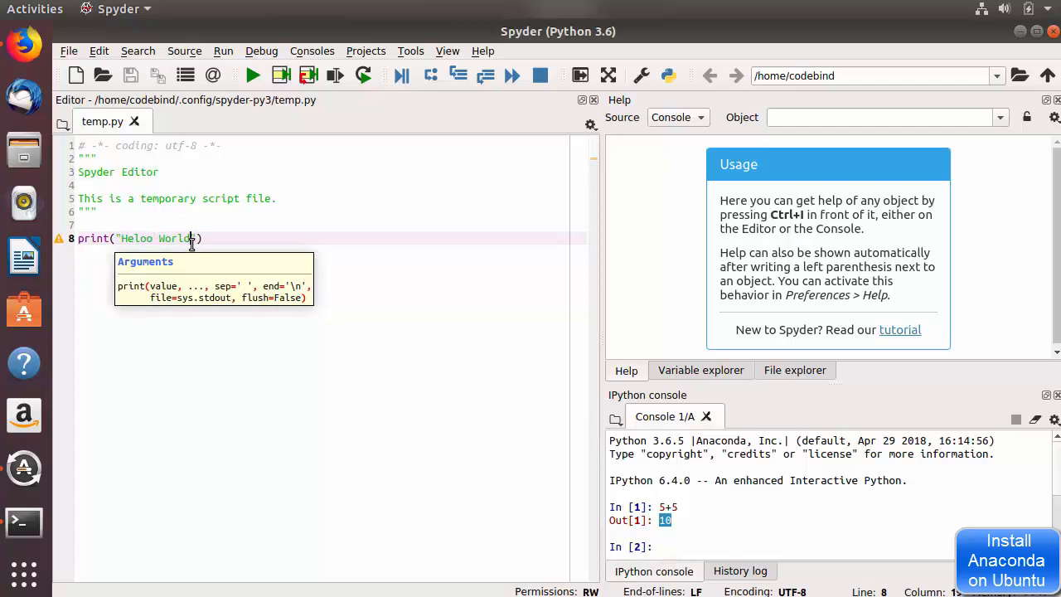
left_click(218, 241)
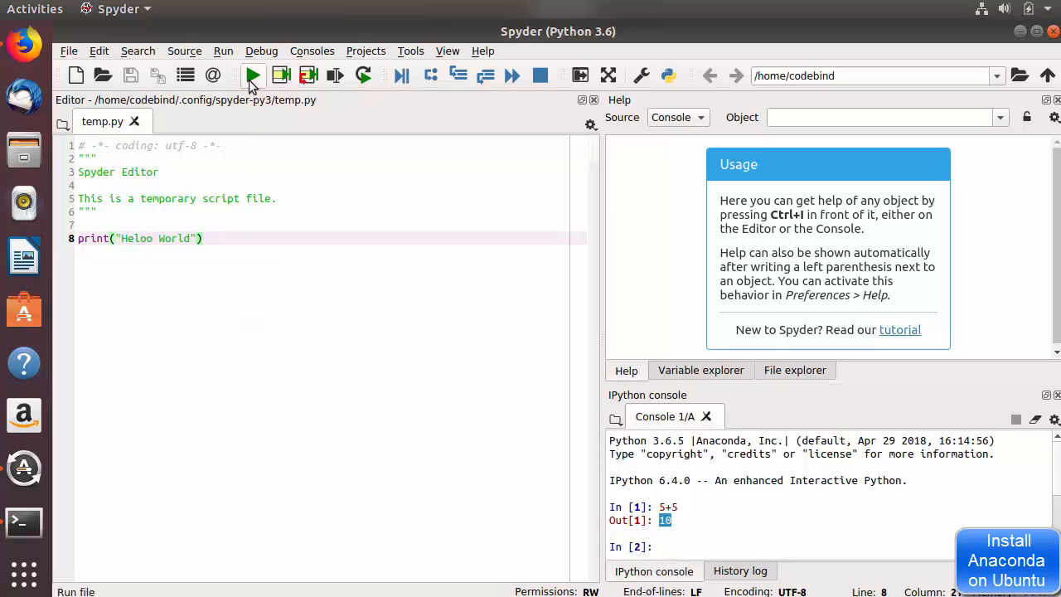
Run the whole temp.py file and highlight its printed output in the IPython console
left_click(249, 79)
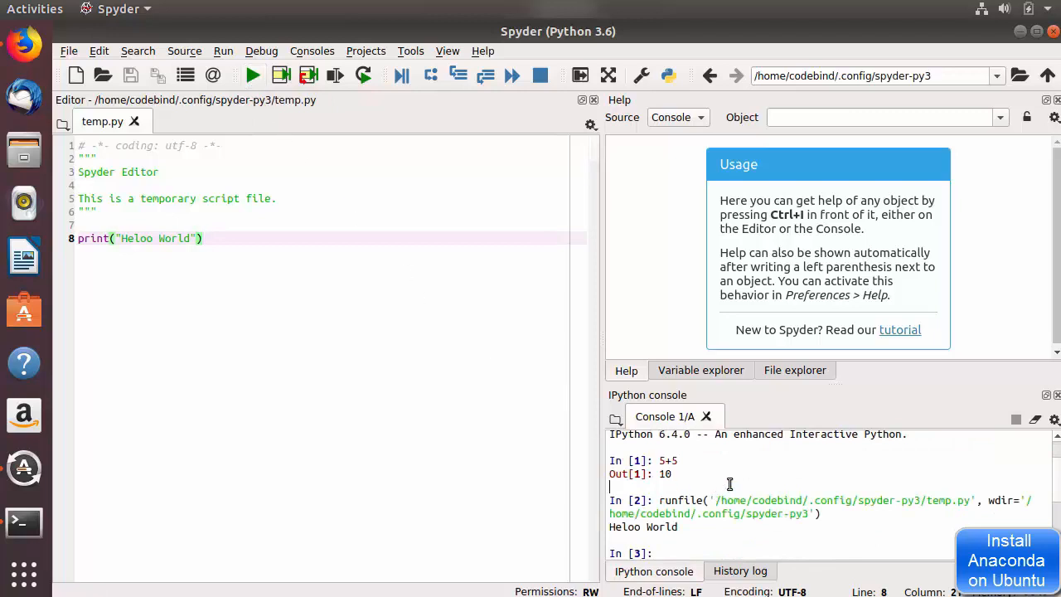
scroll(722, 489, "down", 2)
left_click_drag(686, 479, 607, 477)
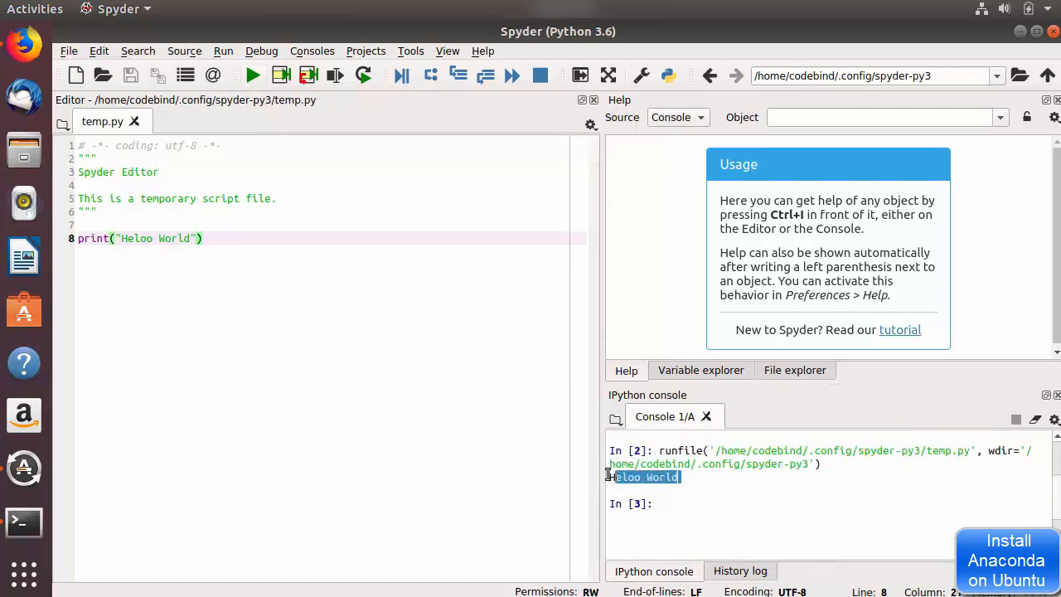
Correct the printed text to "Hello World", rerun temp.py and check the new output in the console
left_click(150, 239)
key("BackSpace")
type("l")
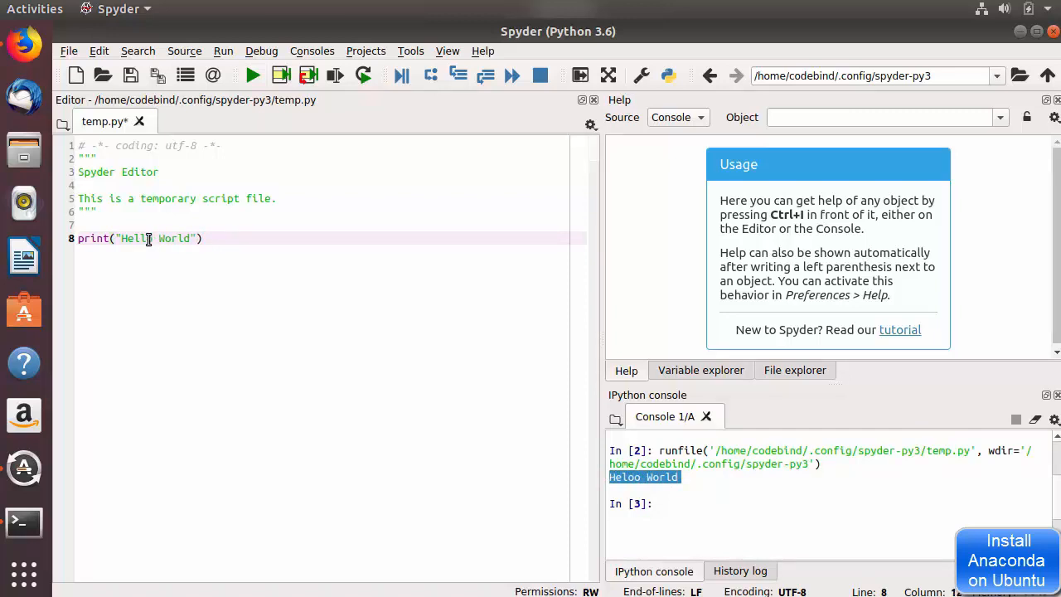
left_click(253, 77)
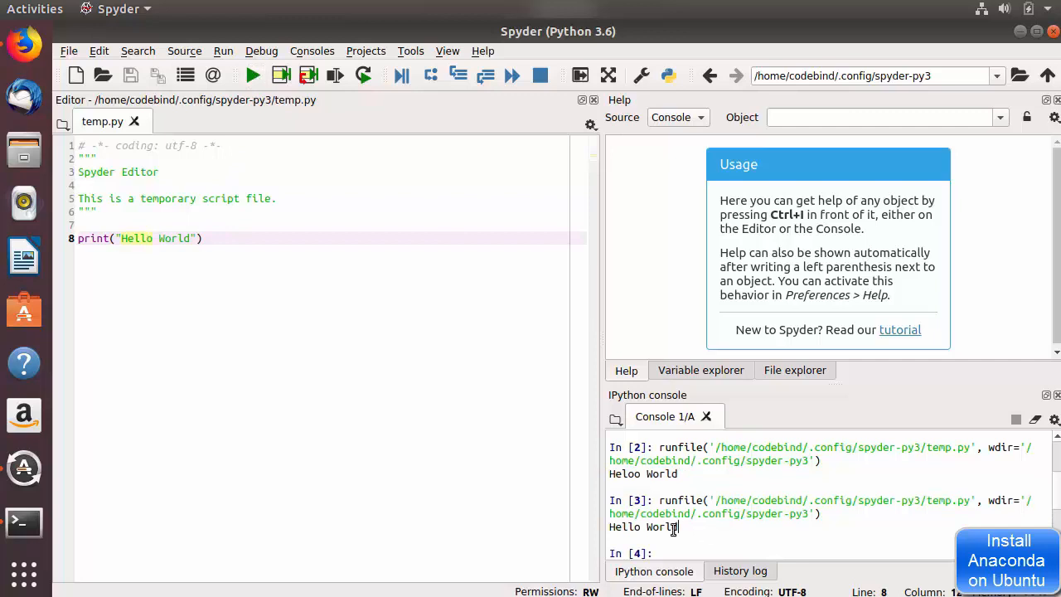
left_click_drag(679, 527, 609, 527)
triple_click(660, 526)
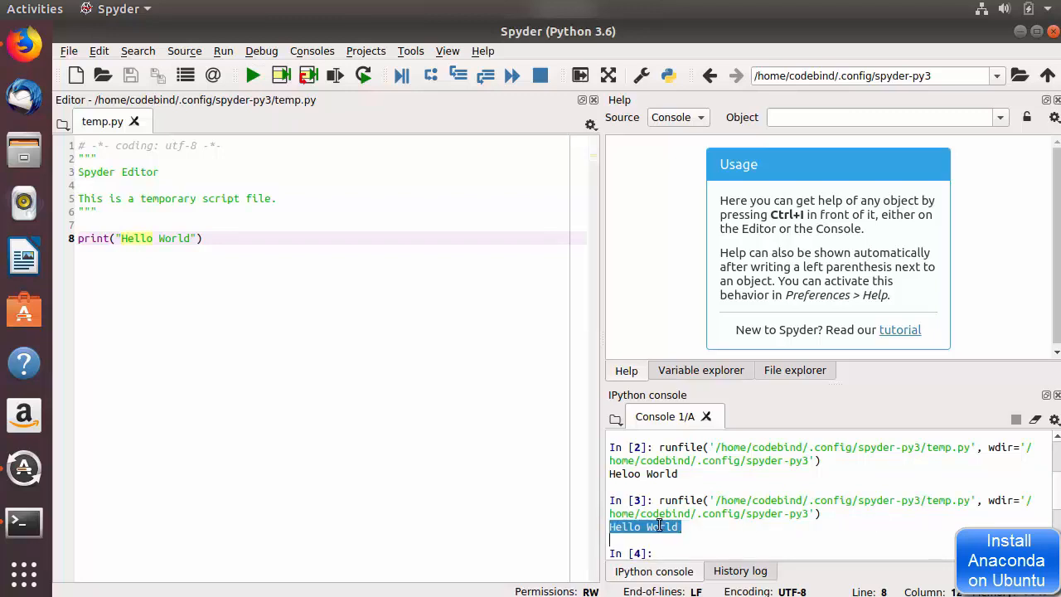
left_click(295, 395)
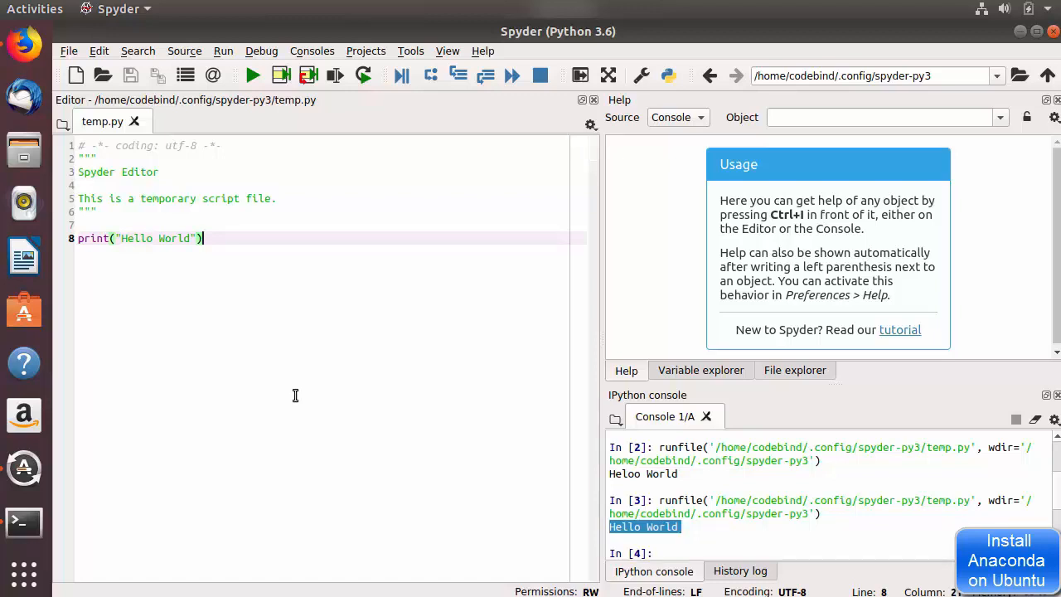